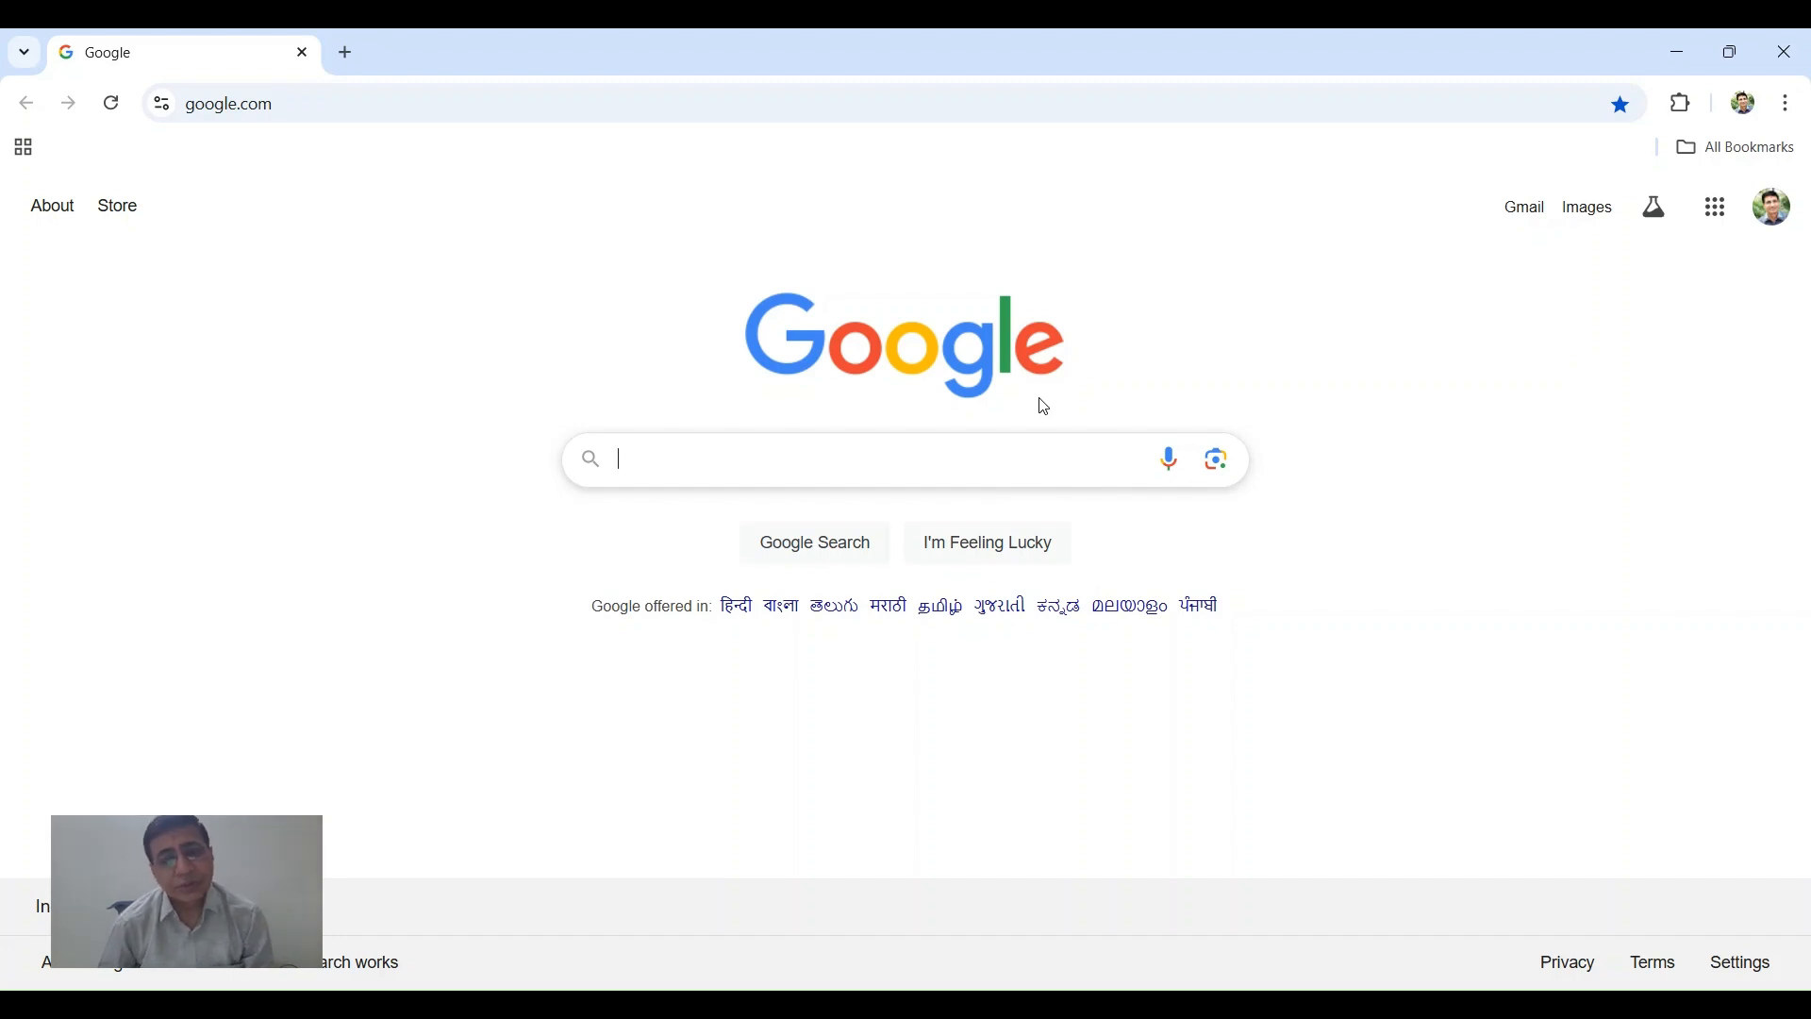
# Step: Search Google for 'karmayogi portal' and open the 'Login - HRMSPortal' result
pyautogui.click(736, 470)
pyautogui.write('k')
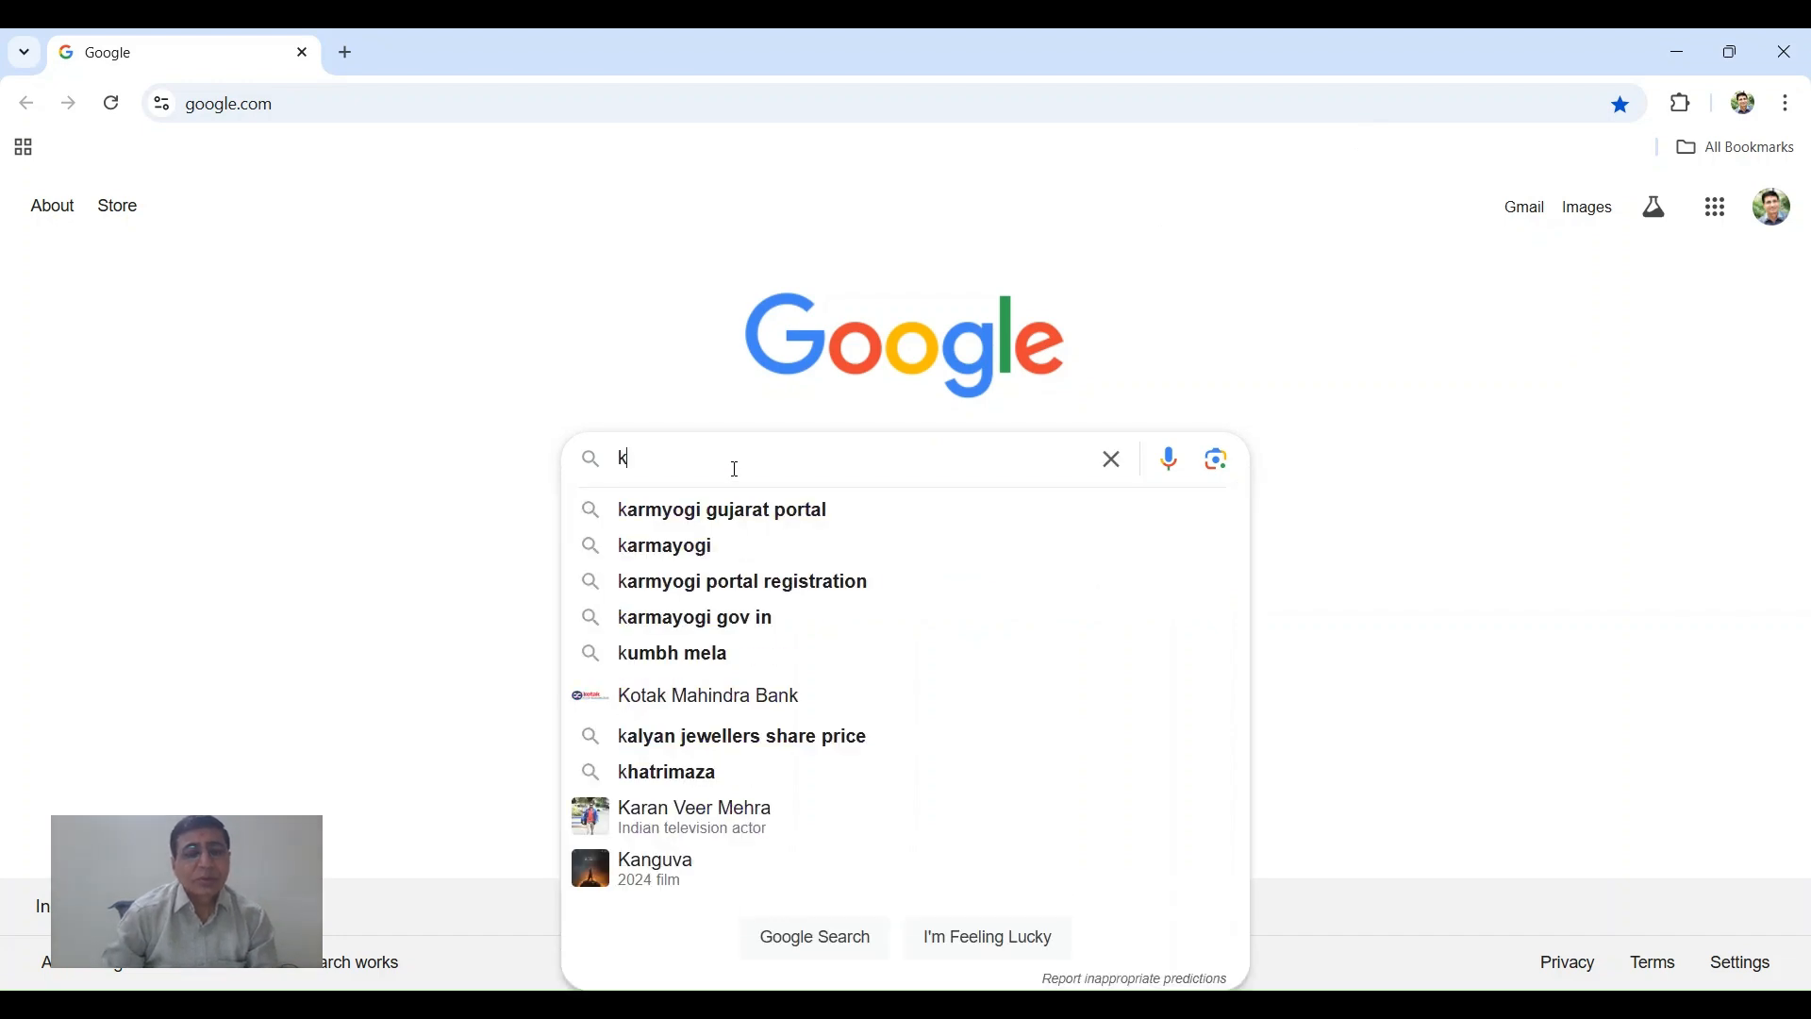
pyautogui.write('arm')
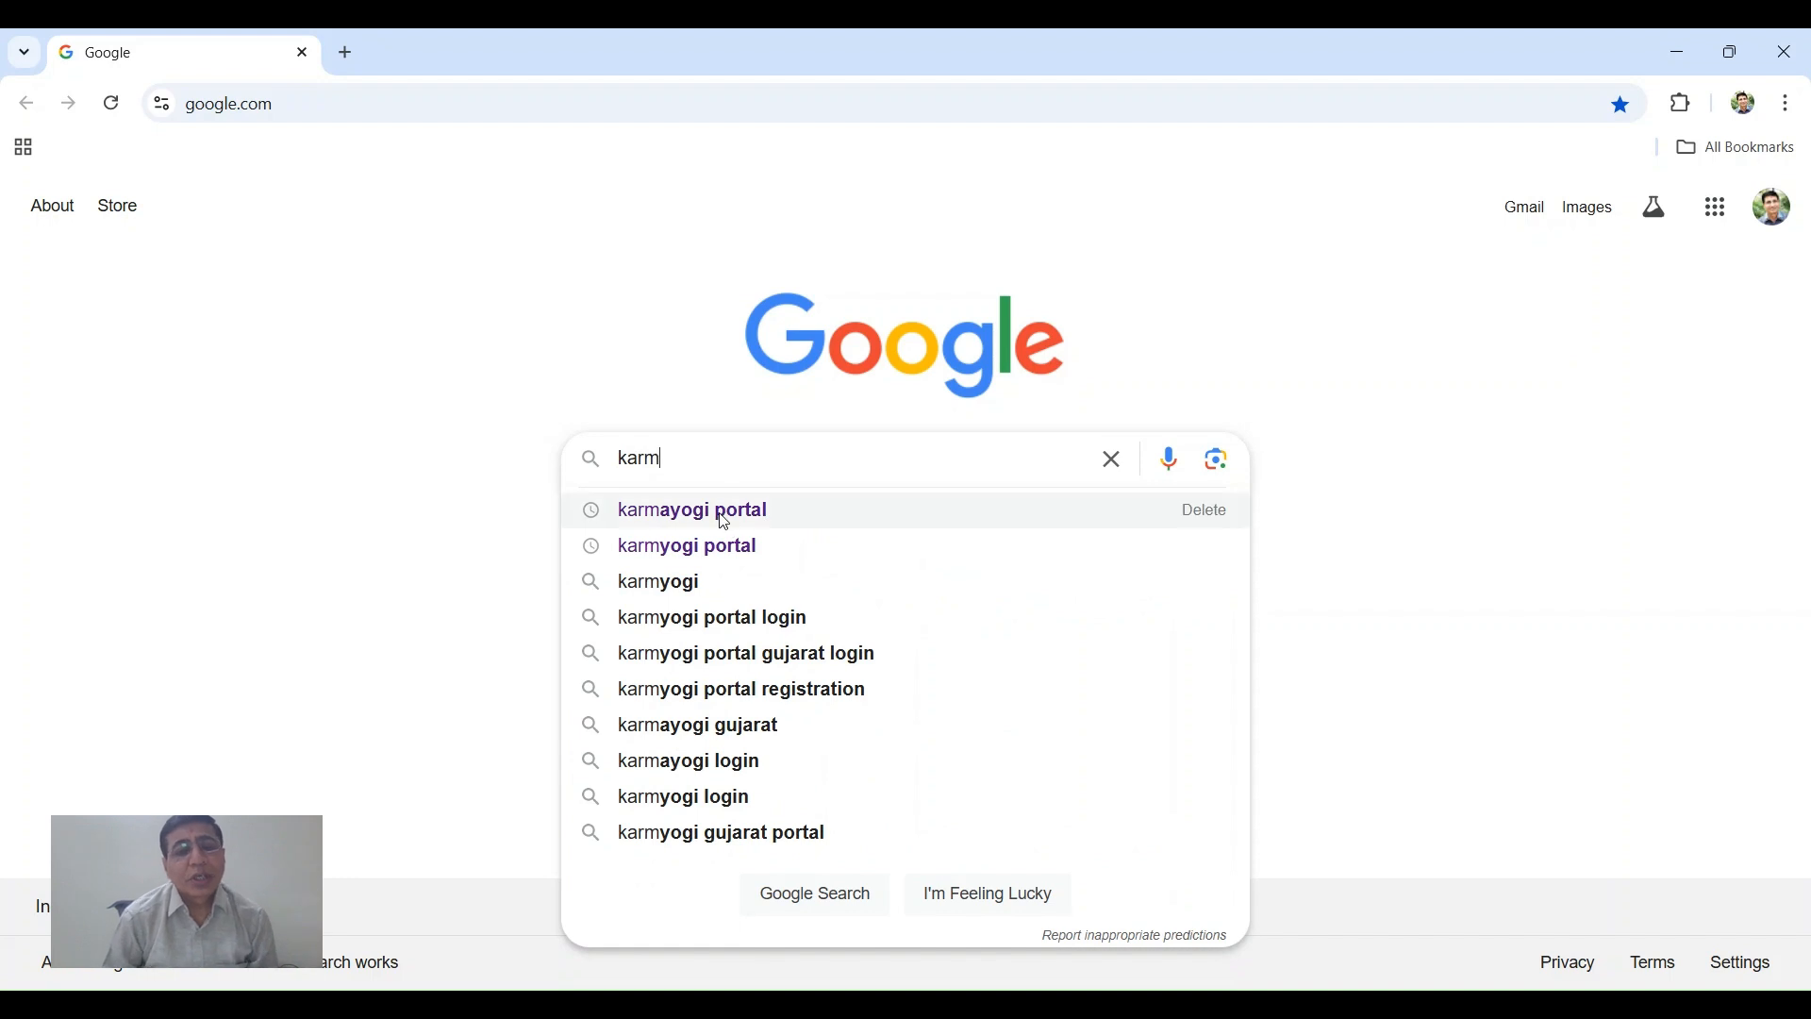
pyautogui.click(724, 514)
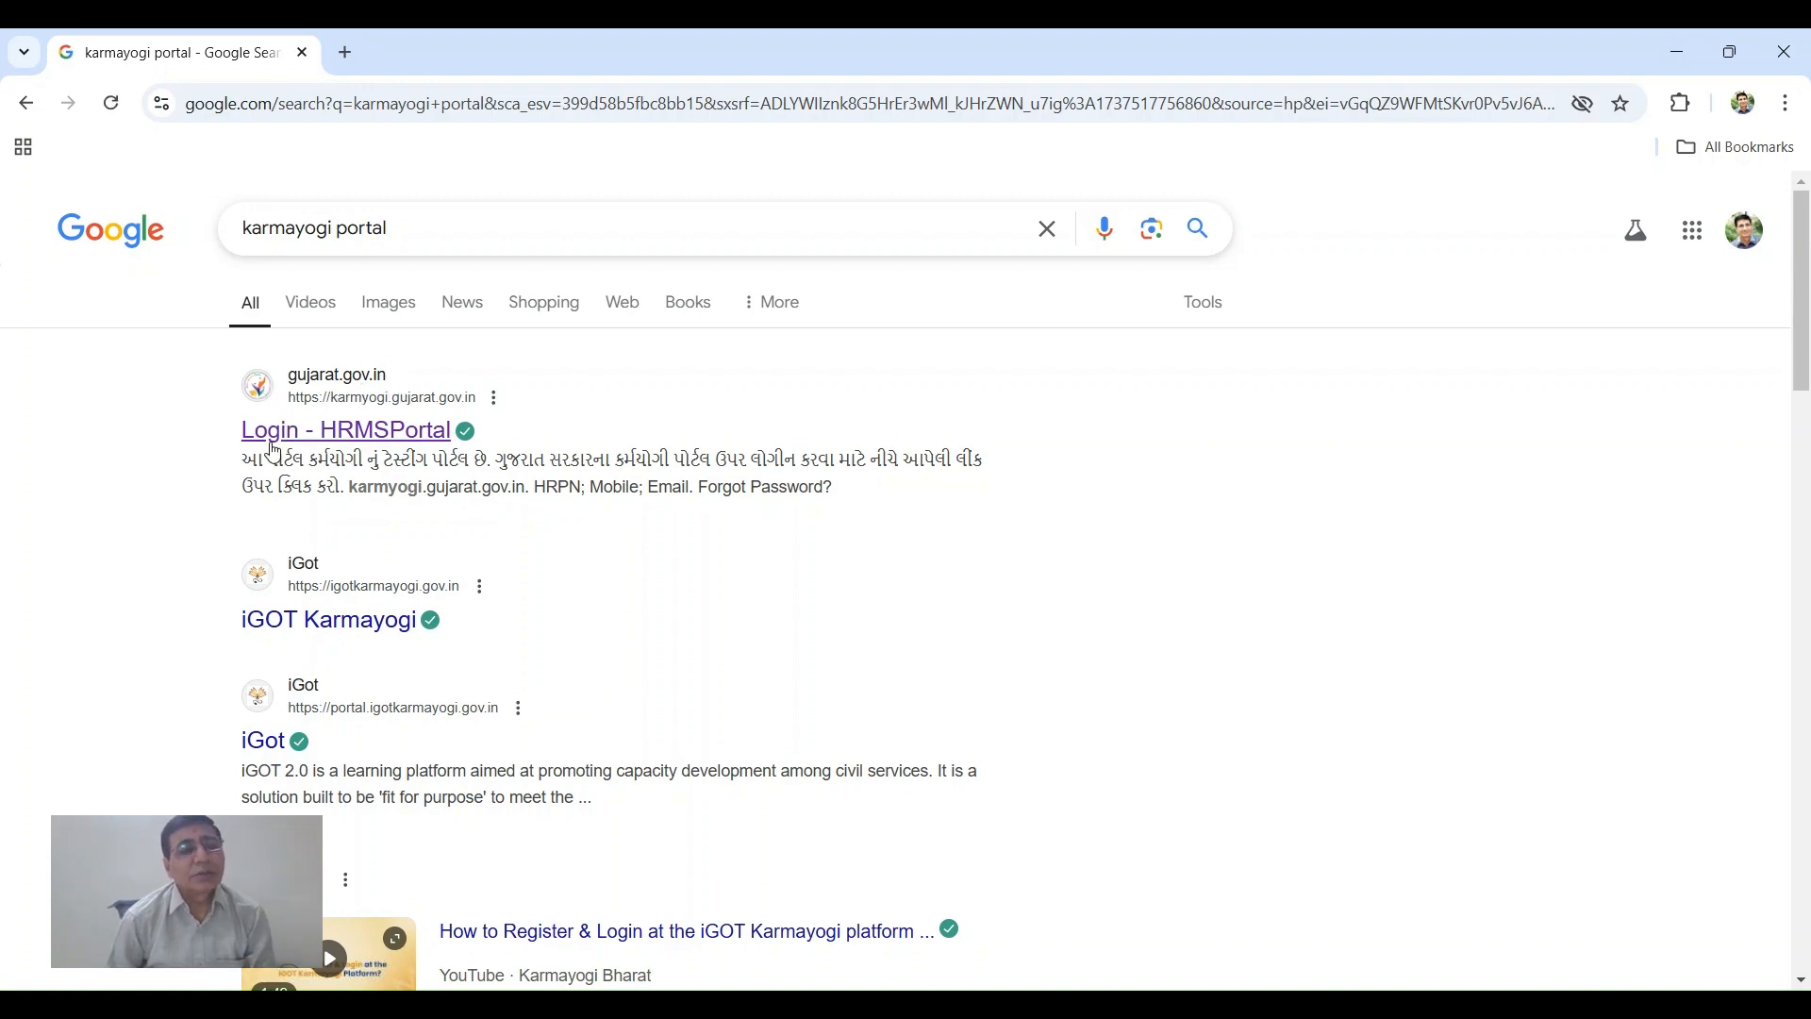
pyautogui.click(354, 439)
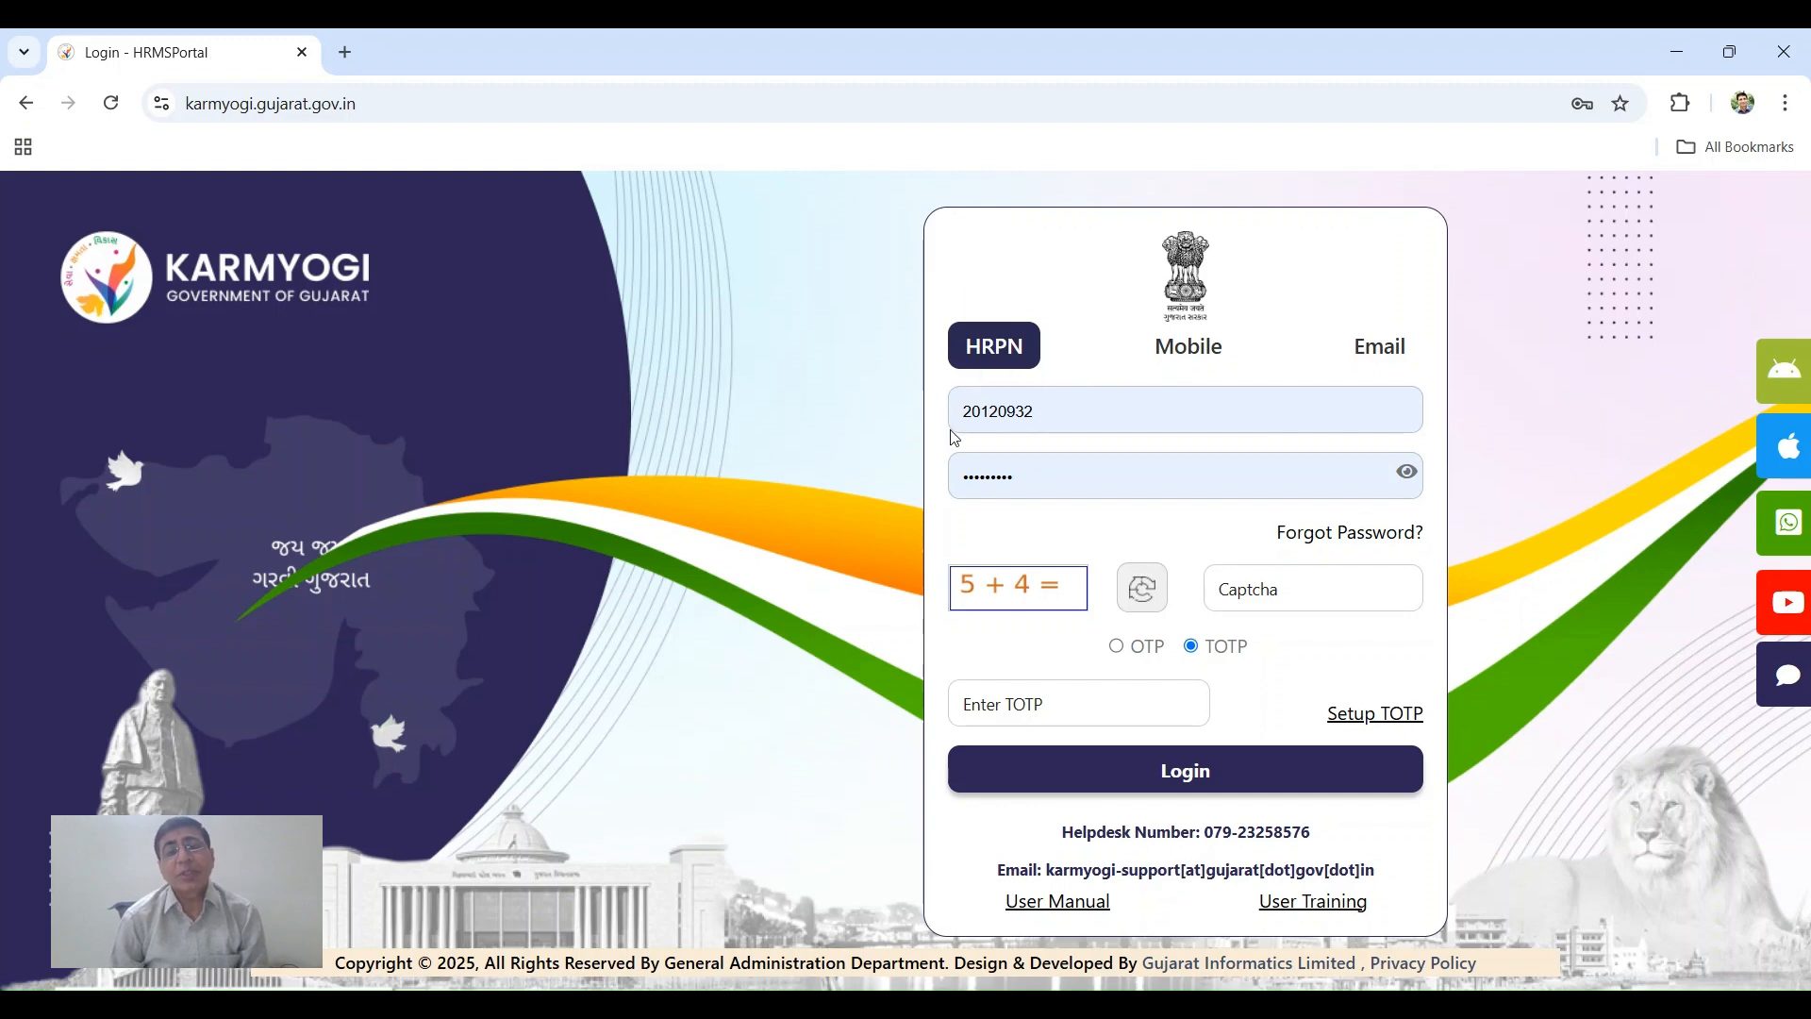
# Step: Fill the HRPN login with saved credentials, answer the captcha with 9, and choose OTP verification
pyautogui.click(1189, 359)
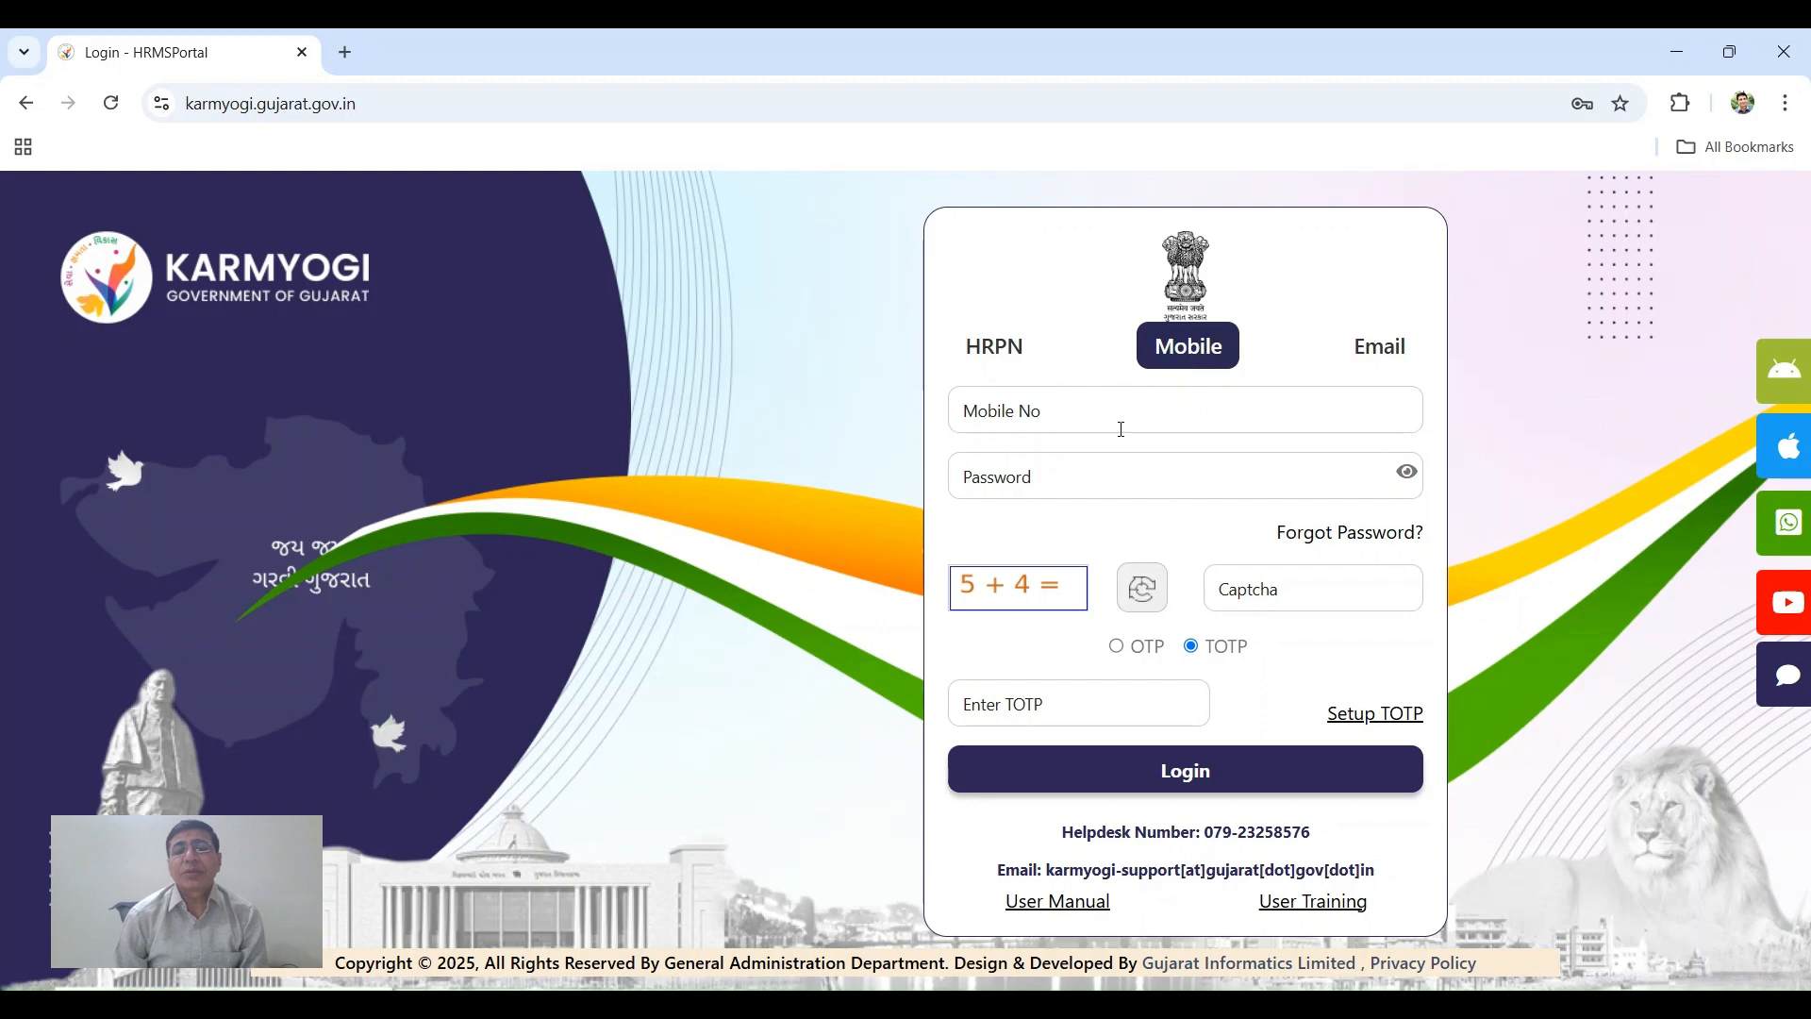
pyautogui.click(992, 360)
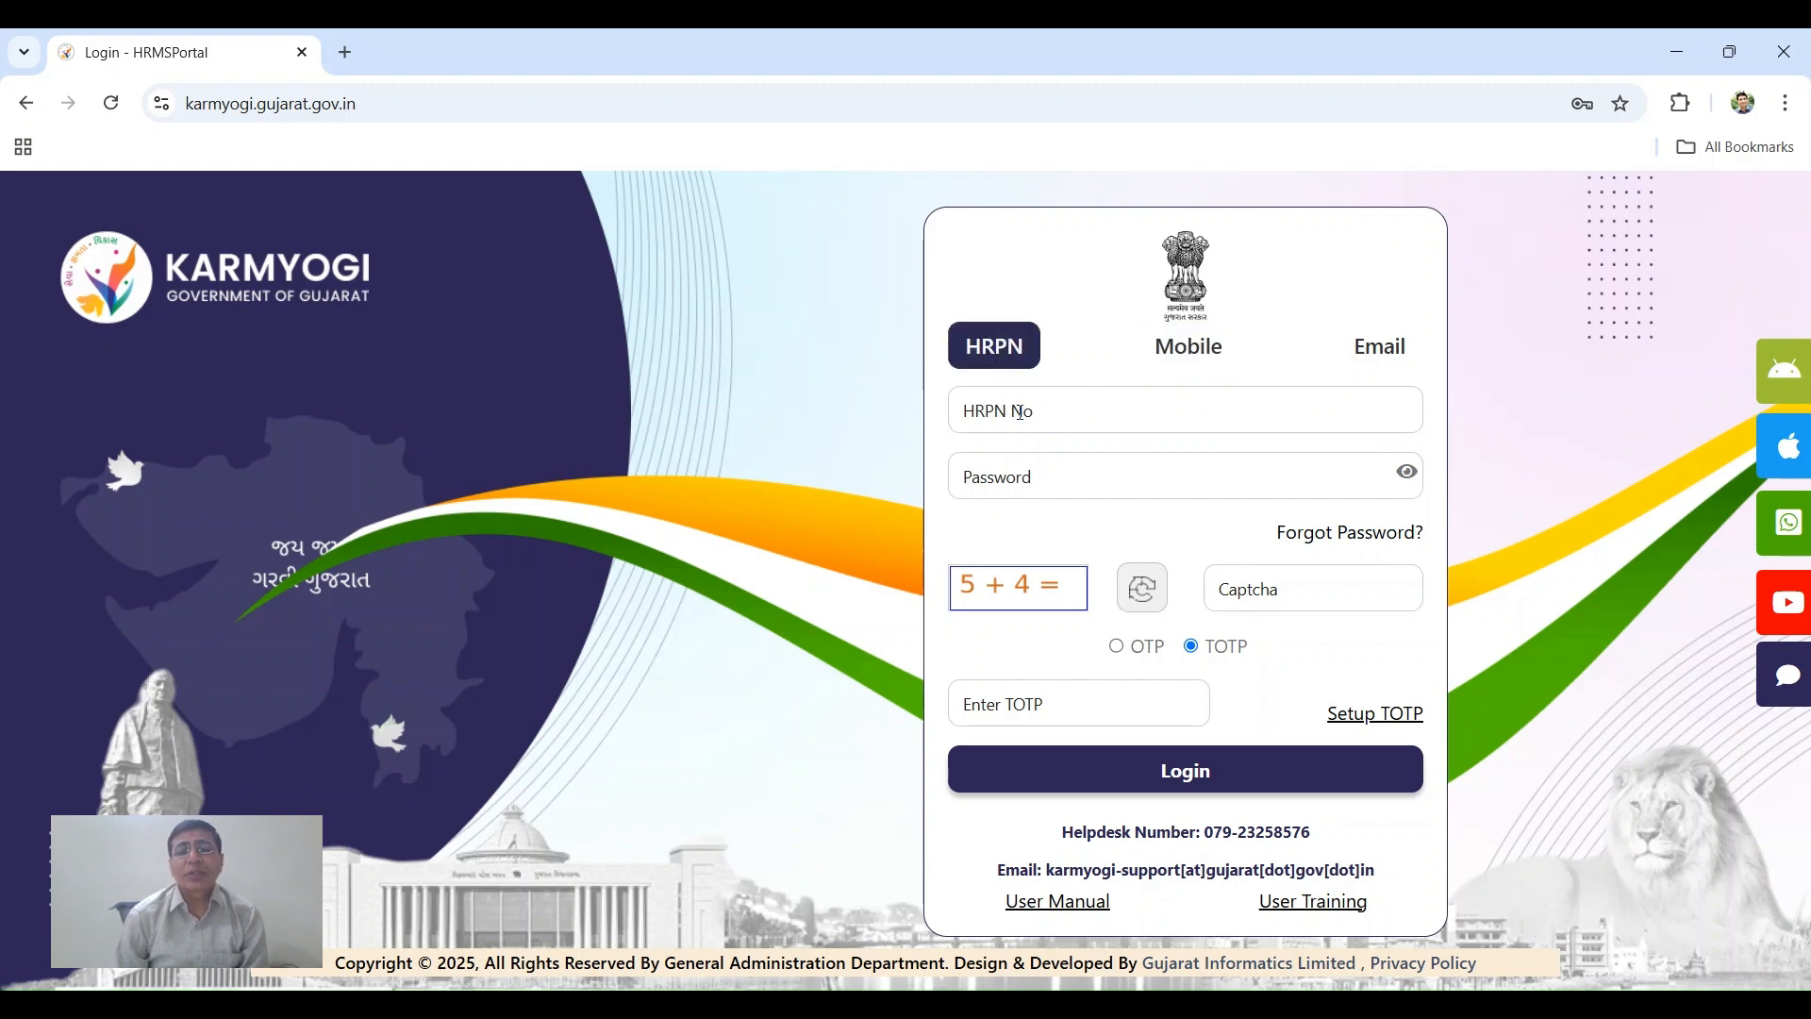
pyautogui.click(1128, 479)
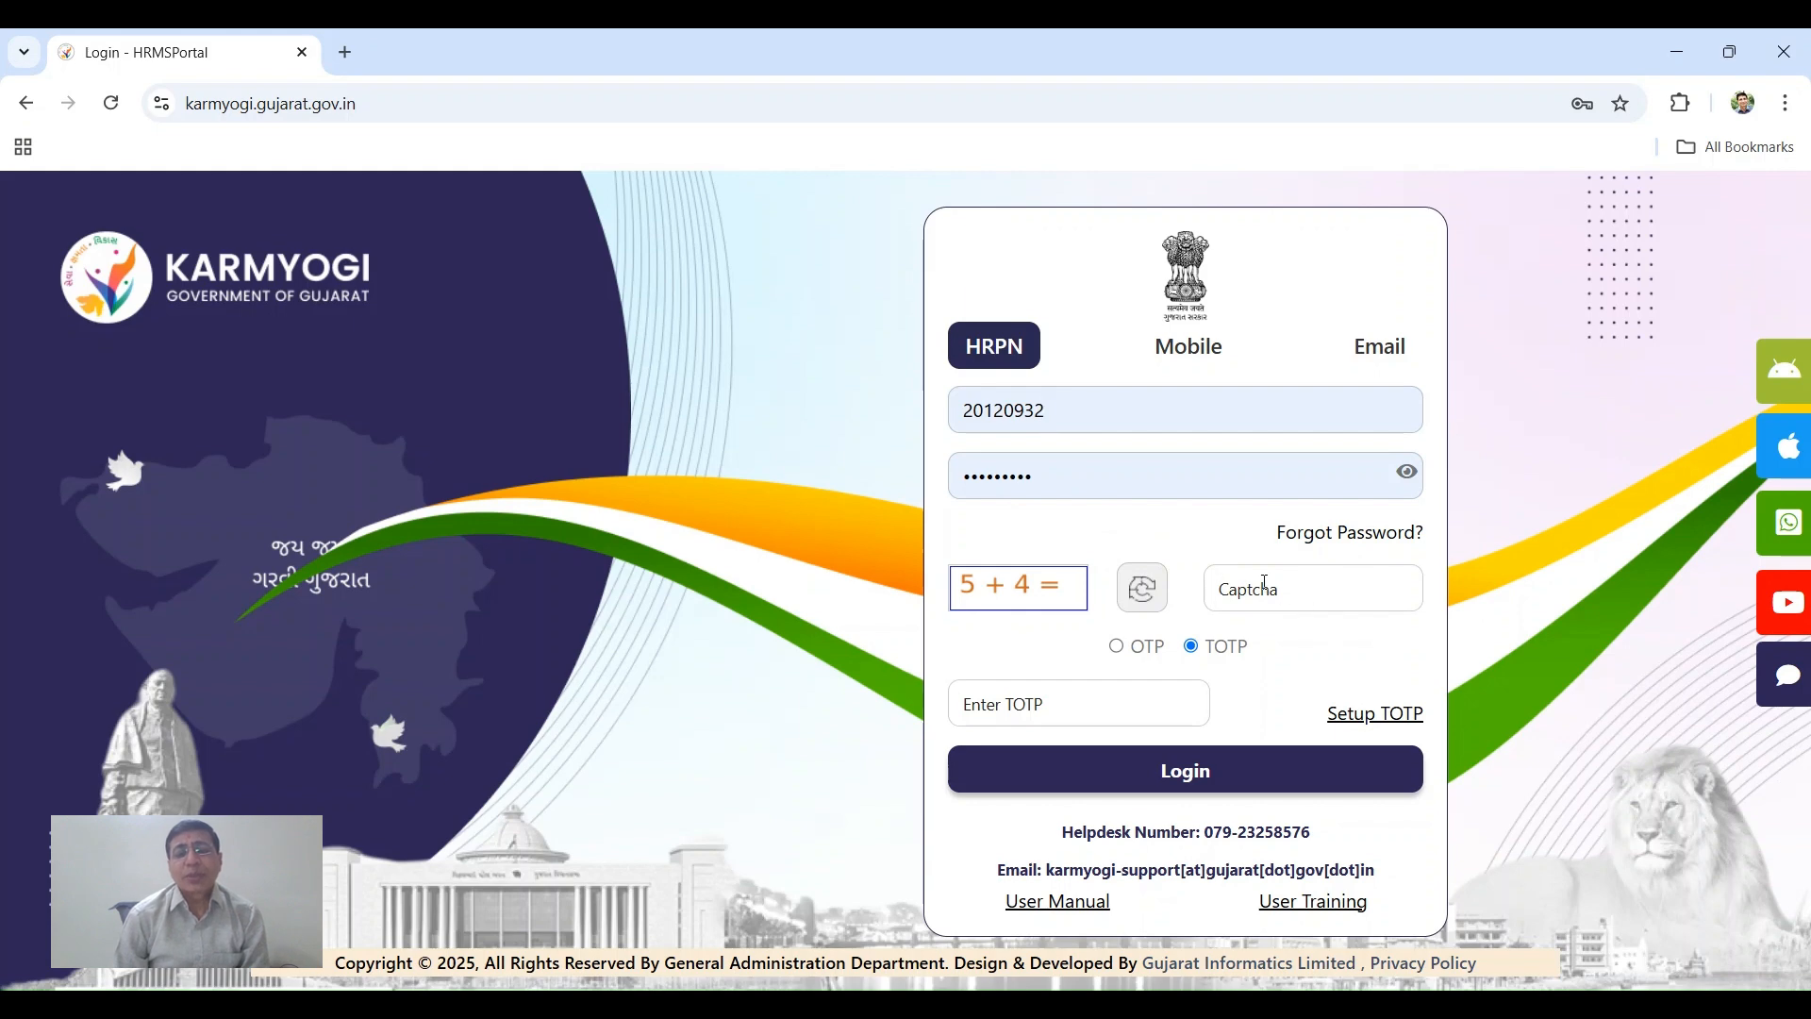
pyautogui.write('9')
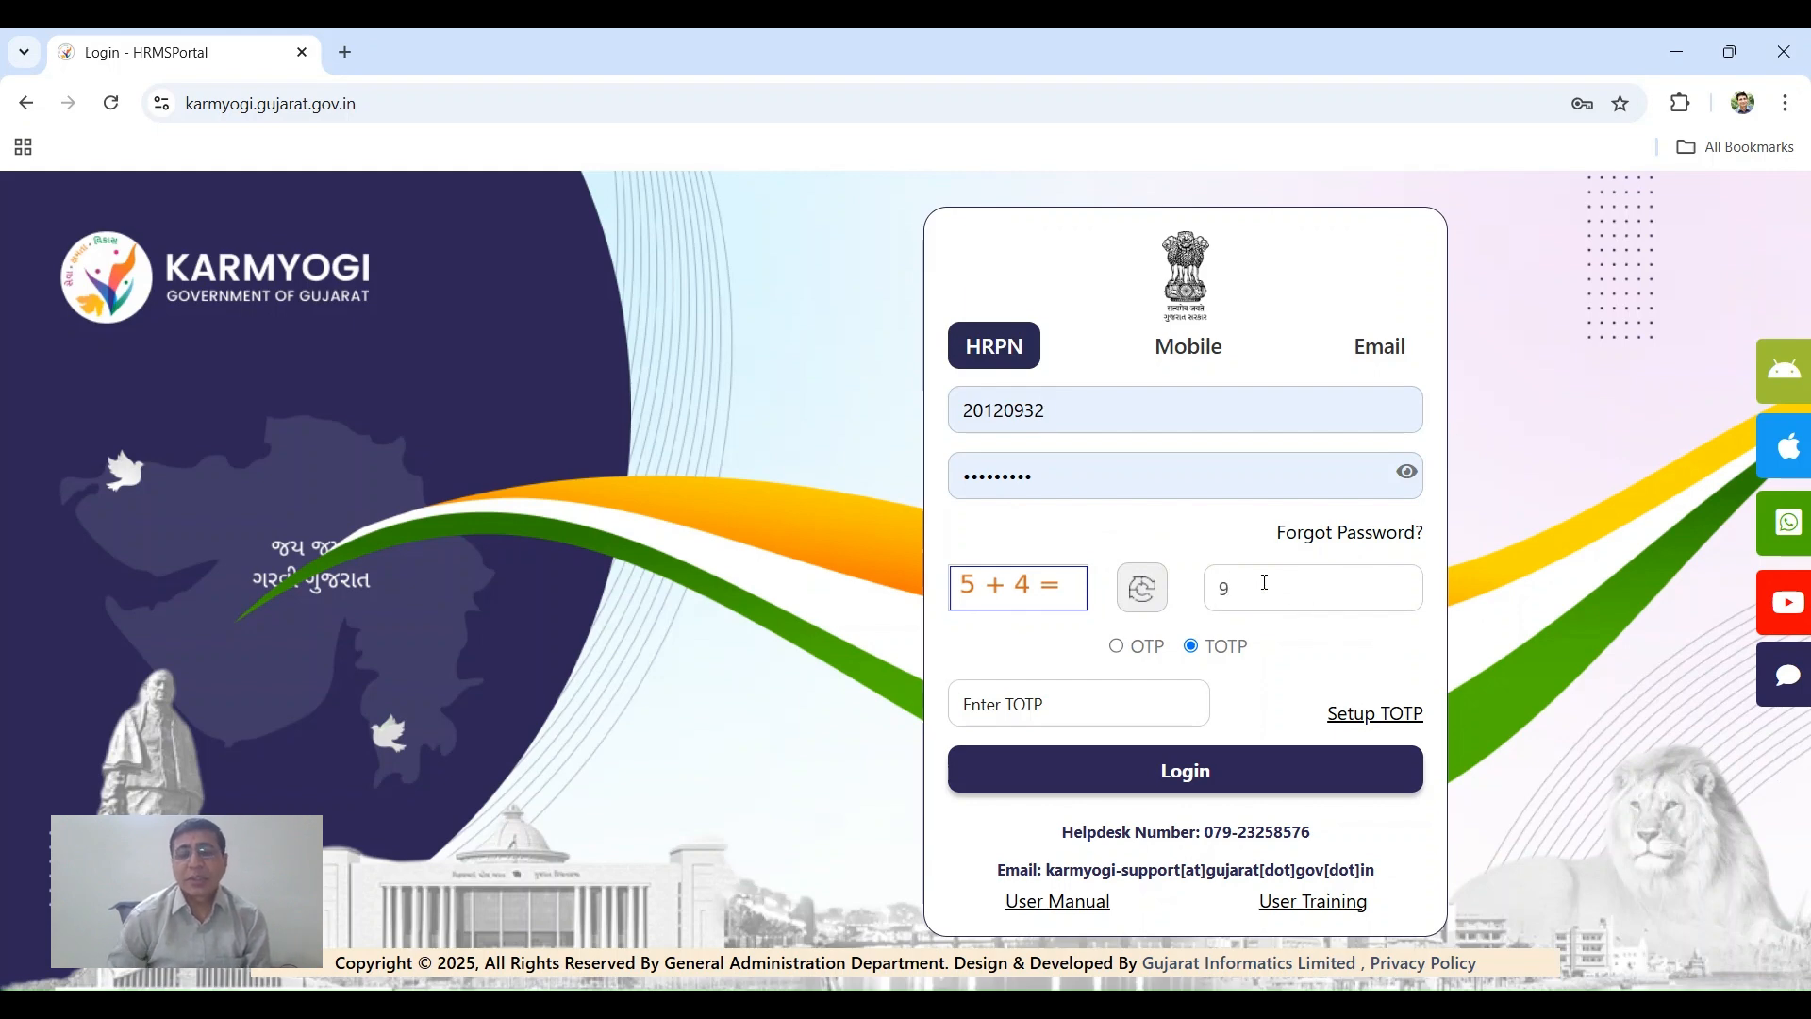
pyautogui.click(1116, 650)
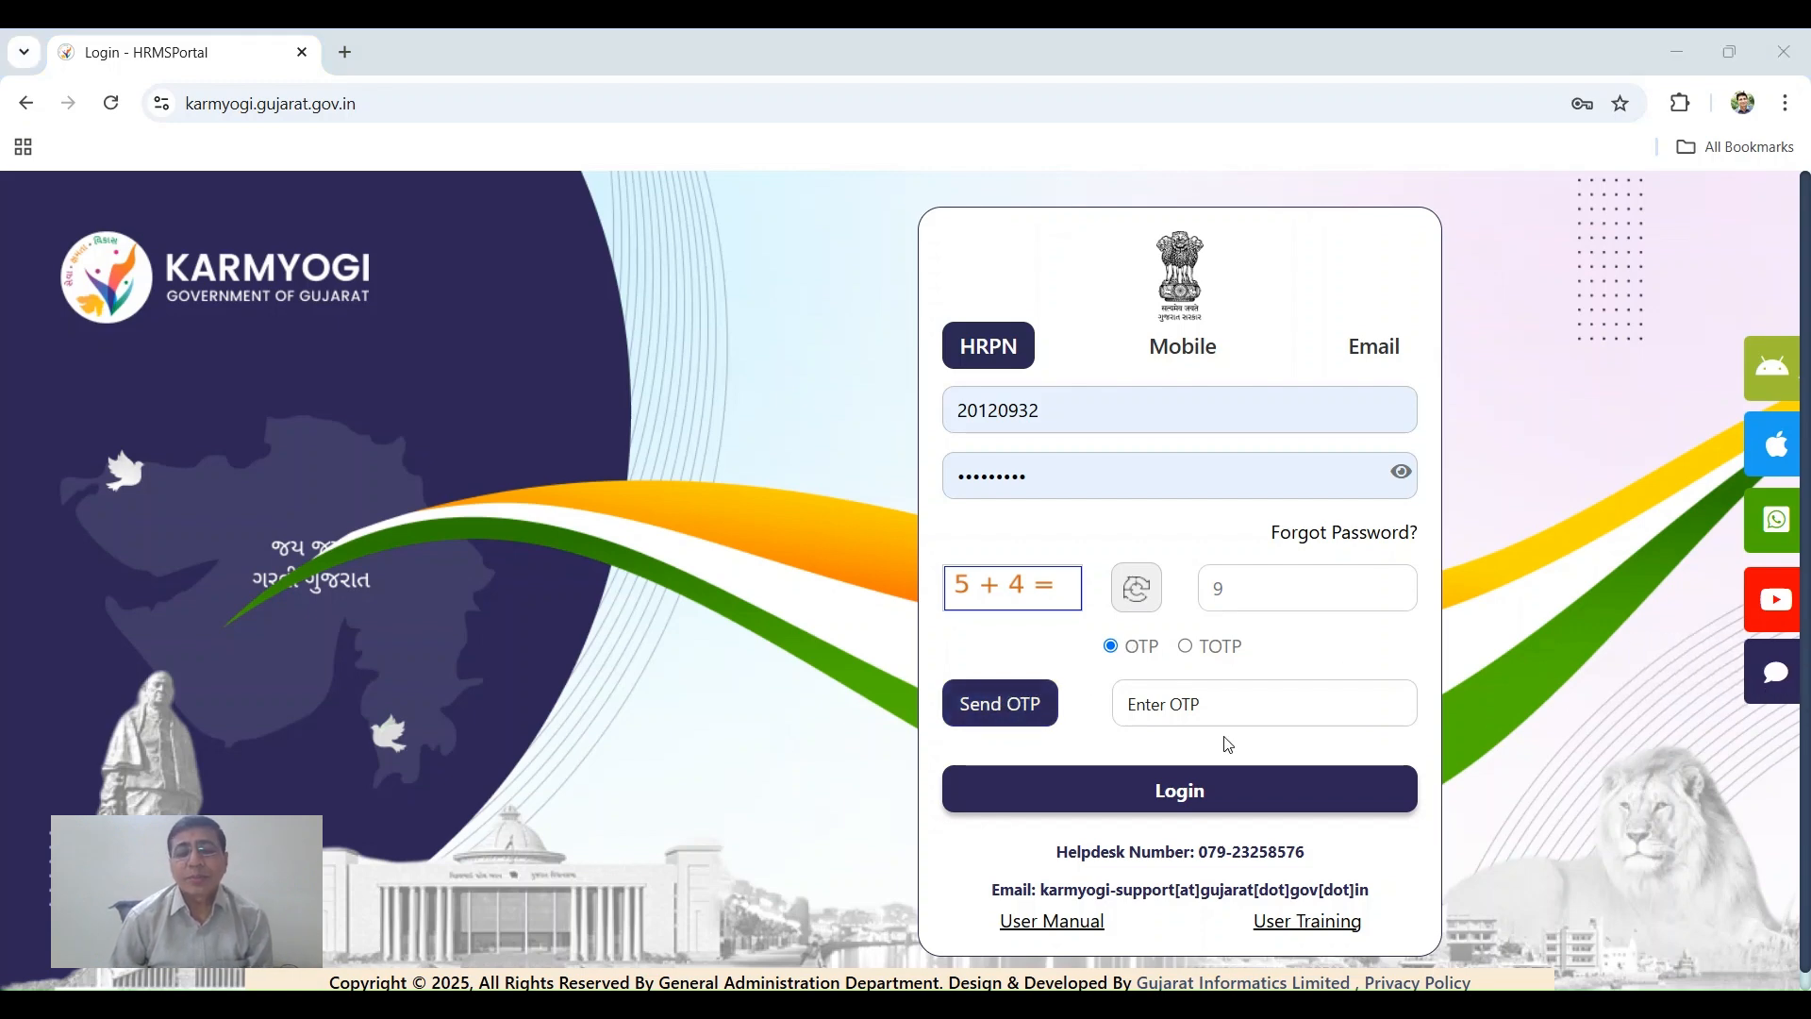
# Step: Request a one-time code to the registered mobile, enter the received code, and log in
pyautogui.click(987, 722)
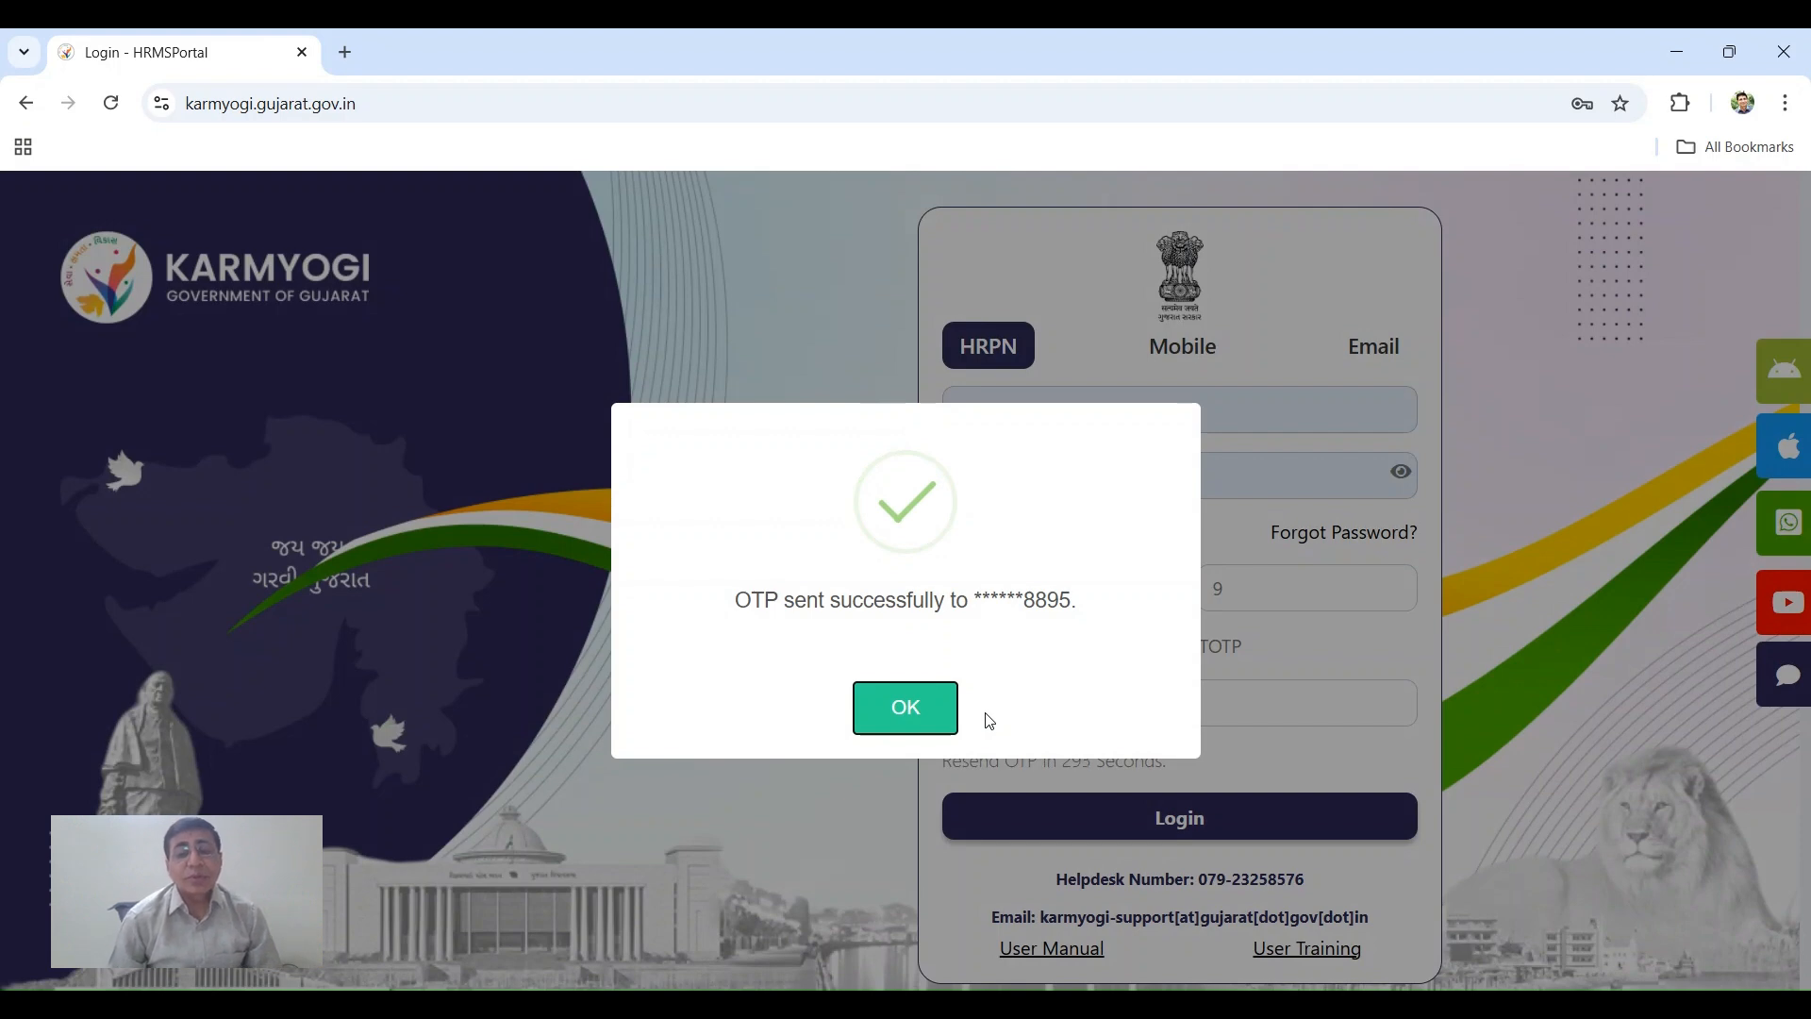
pyautogui.click(904, 709)
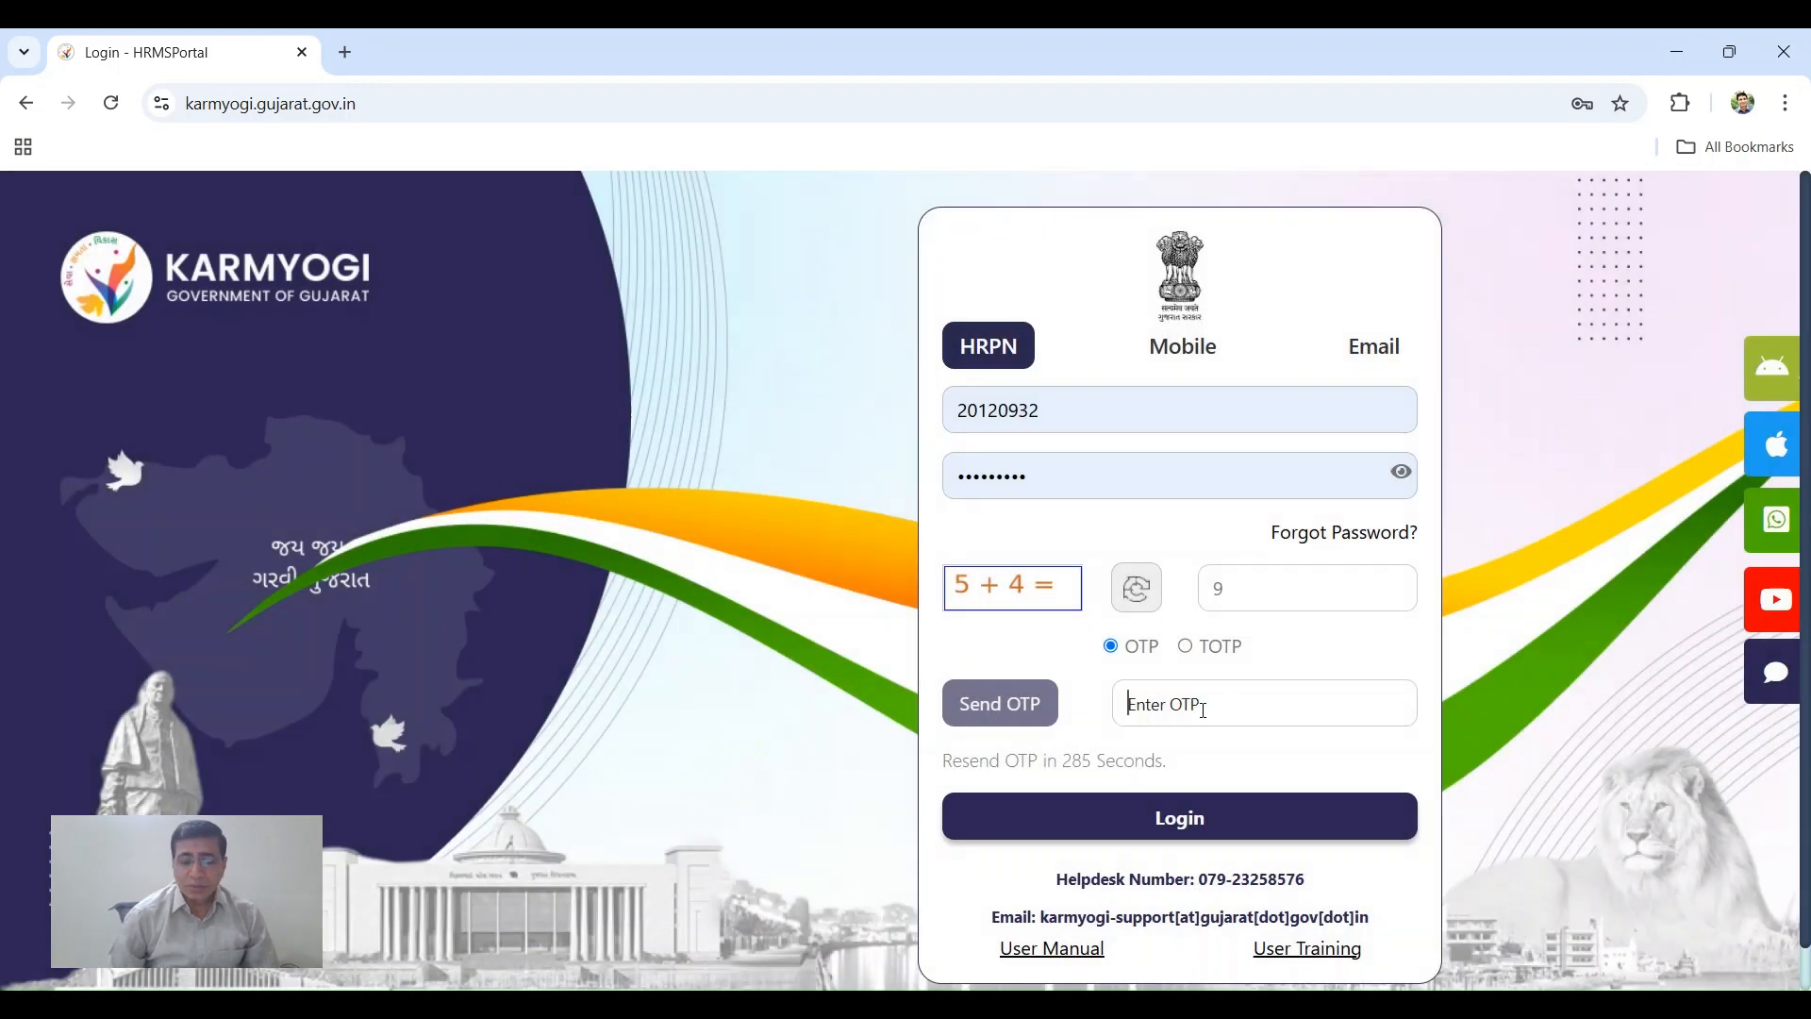
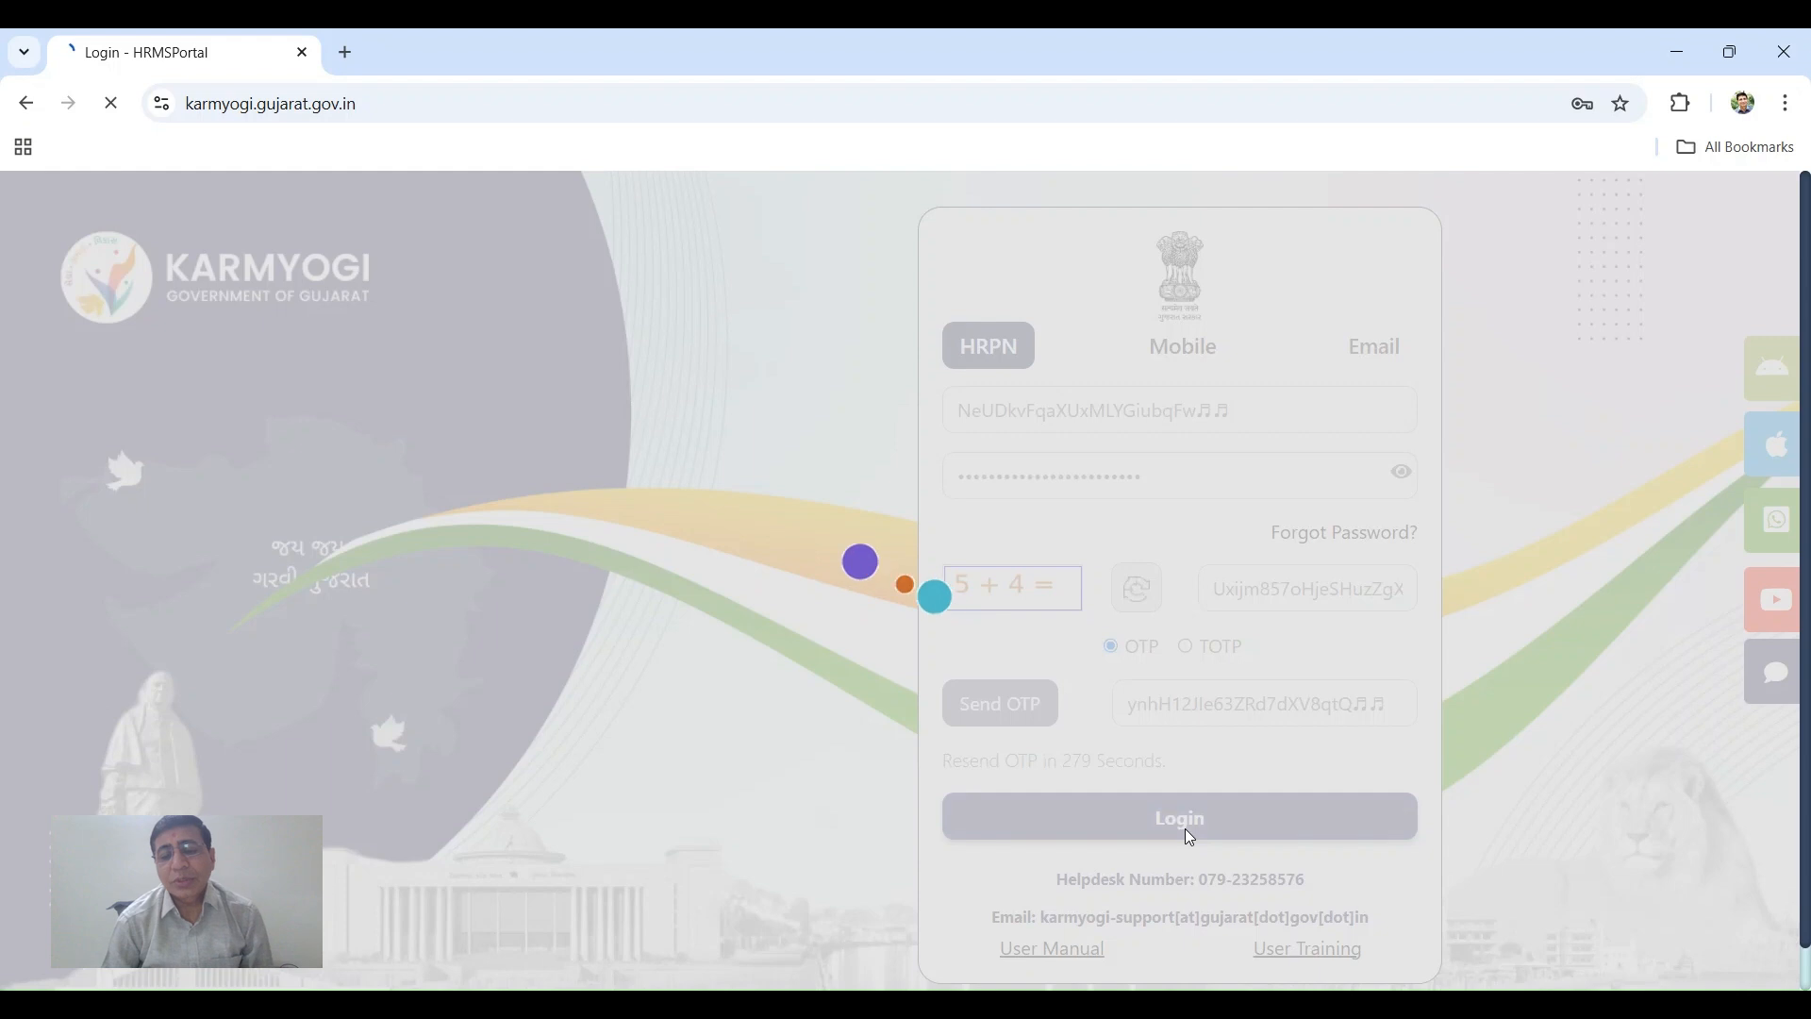
pyautogui.click(1189, 834)
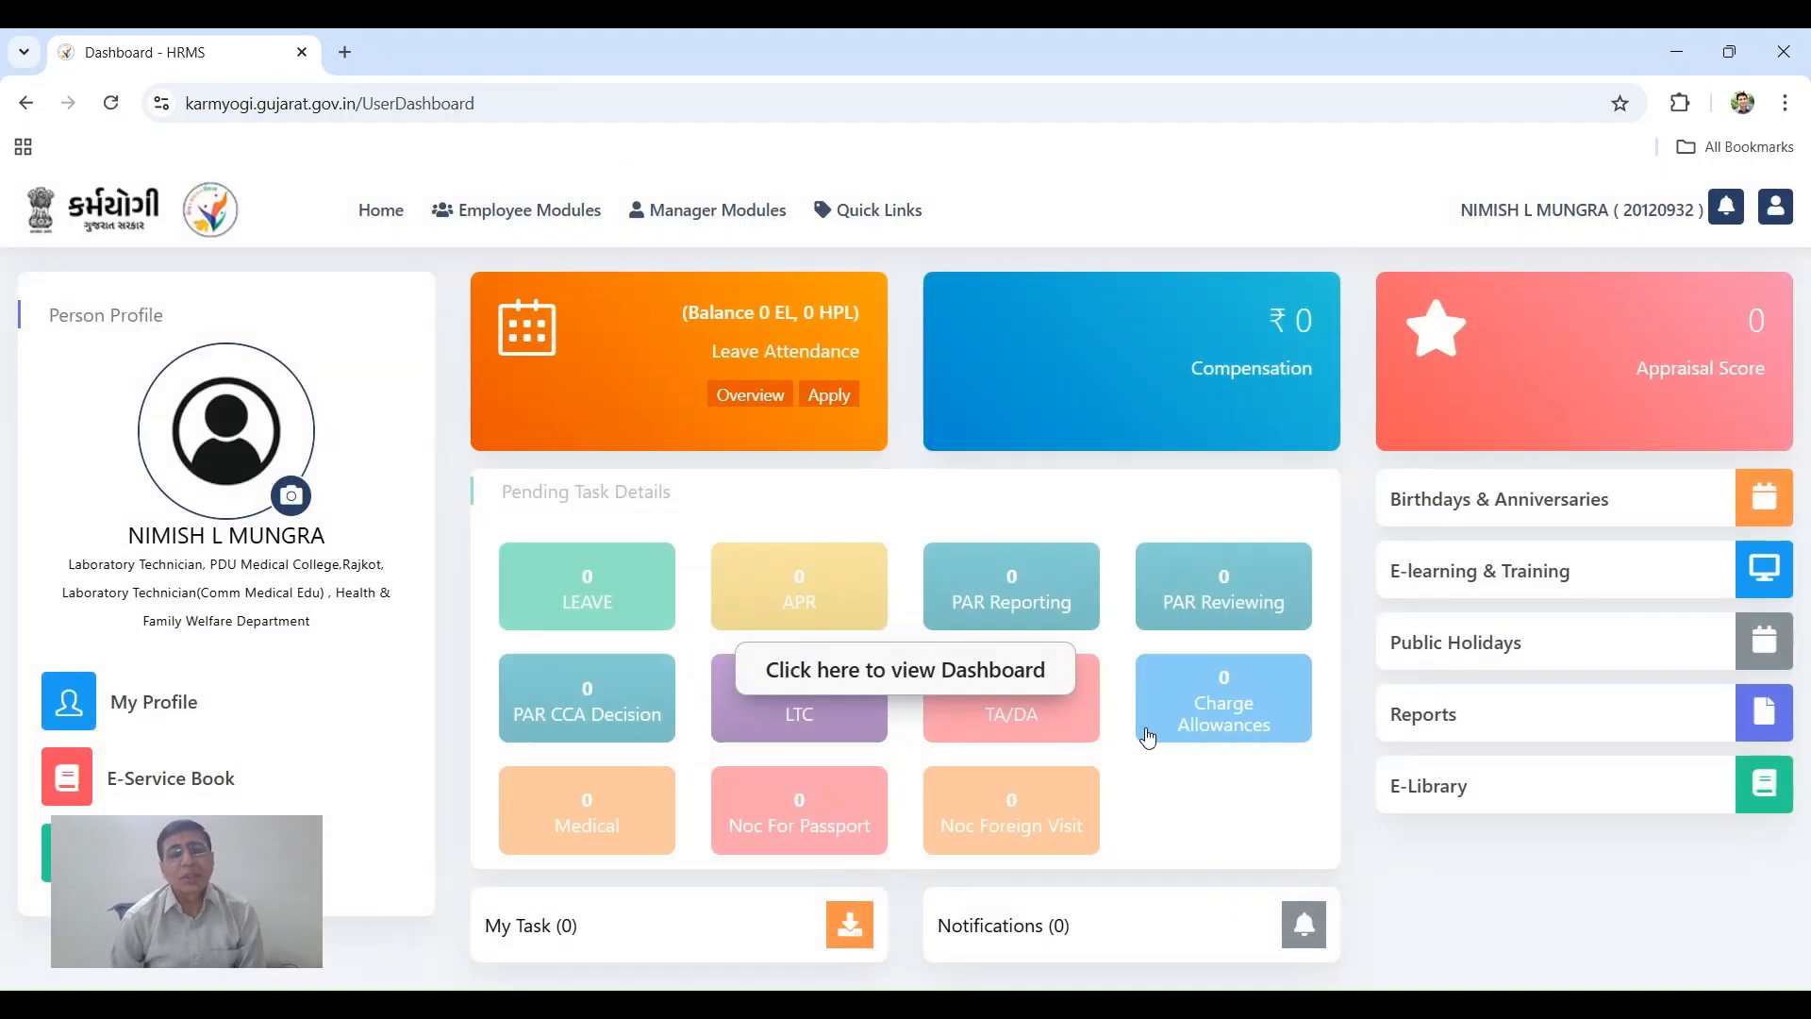
# Step: View the full dashboard with pending-task counts and bring up the Employee Modules menu
pyautogui.click(952, 681)
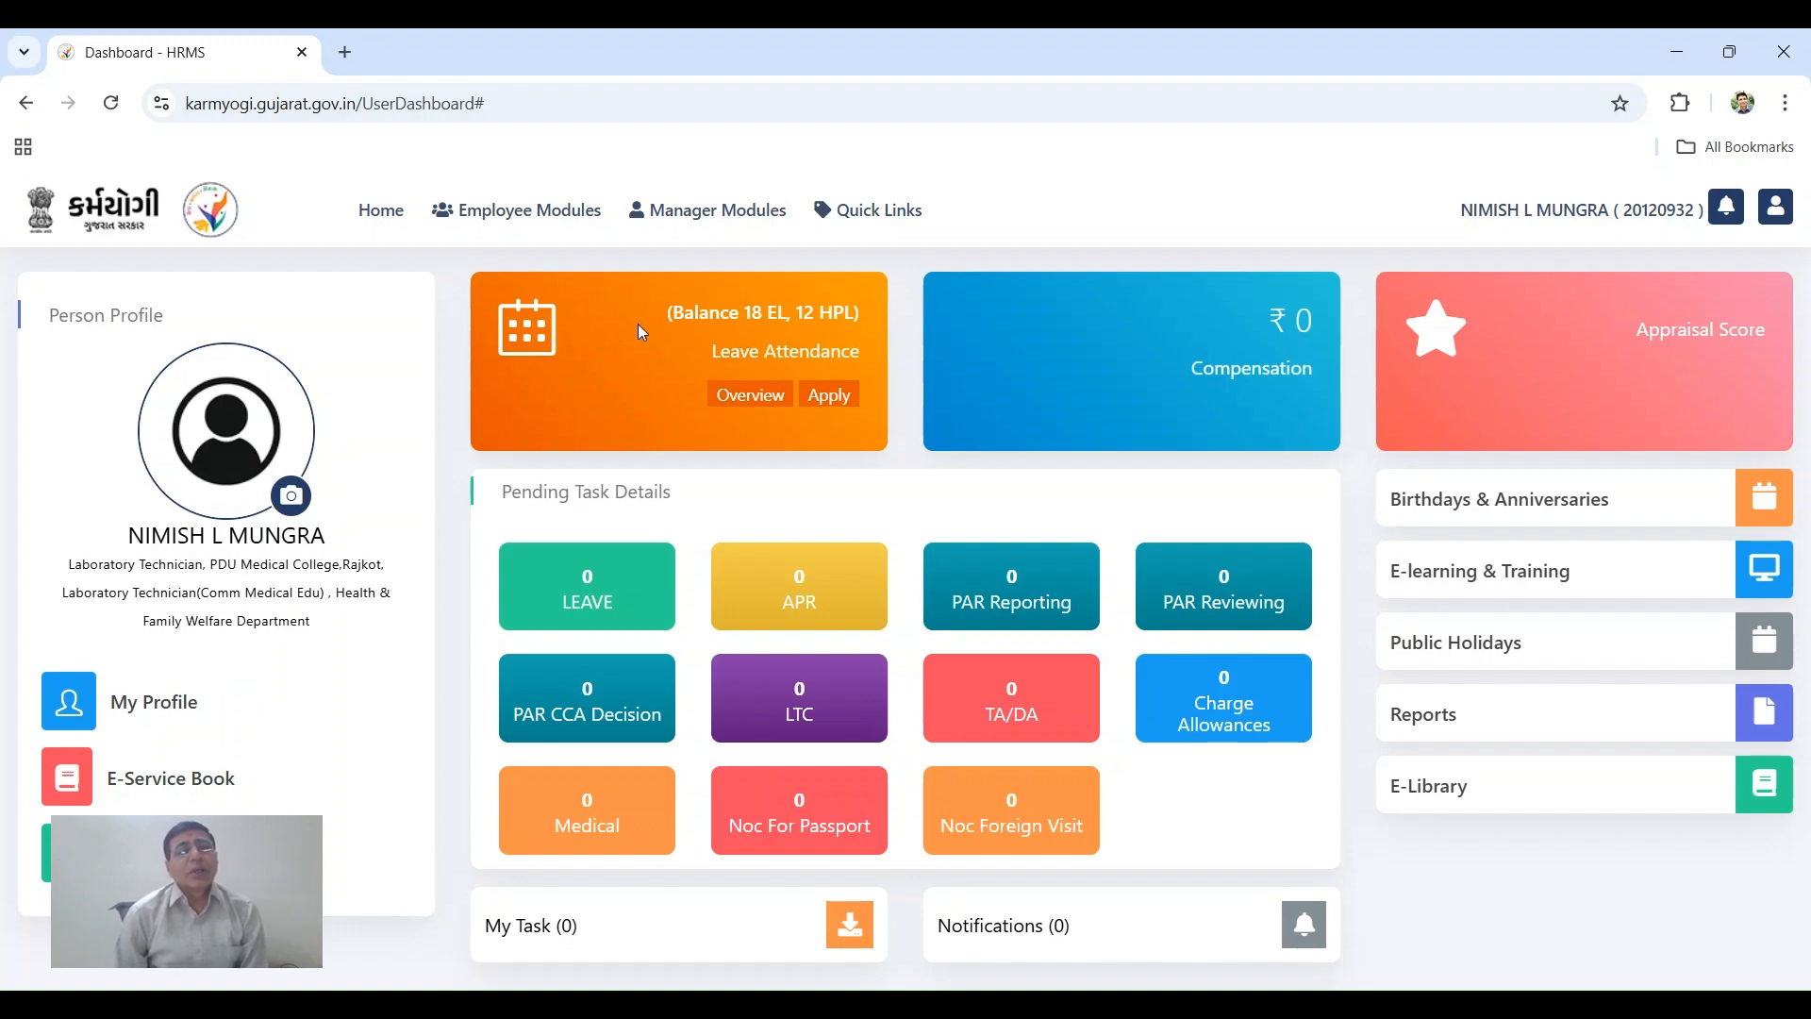
pyautogui.moveTo(500, 229)
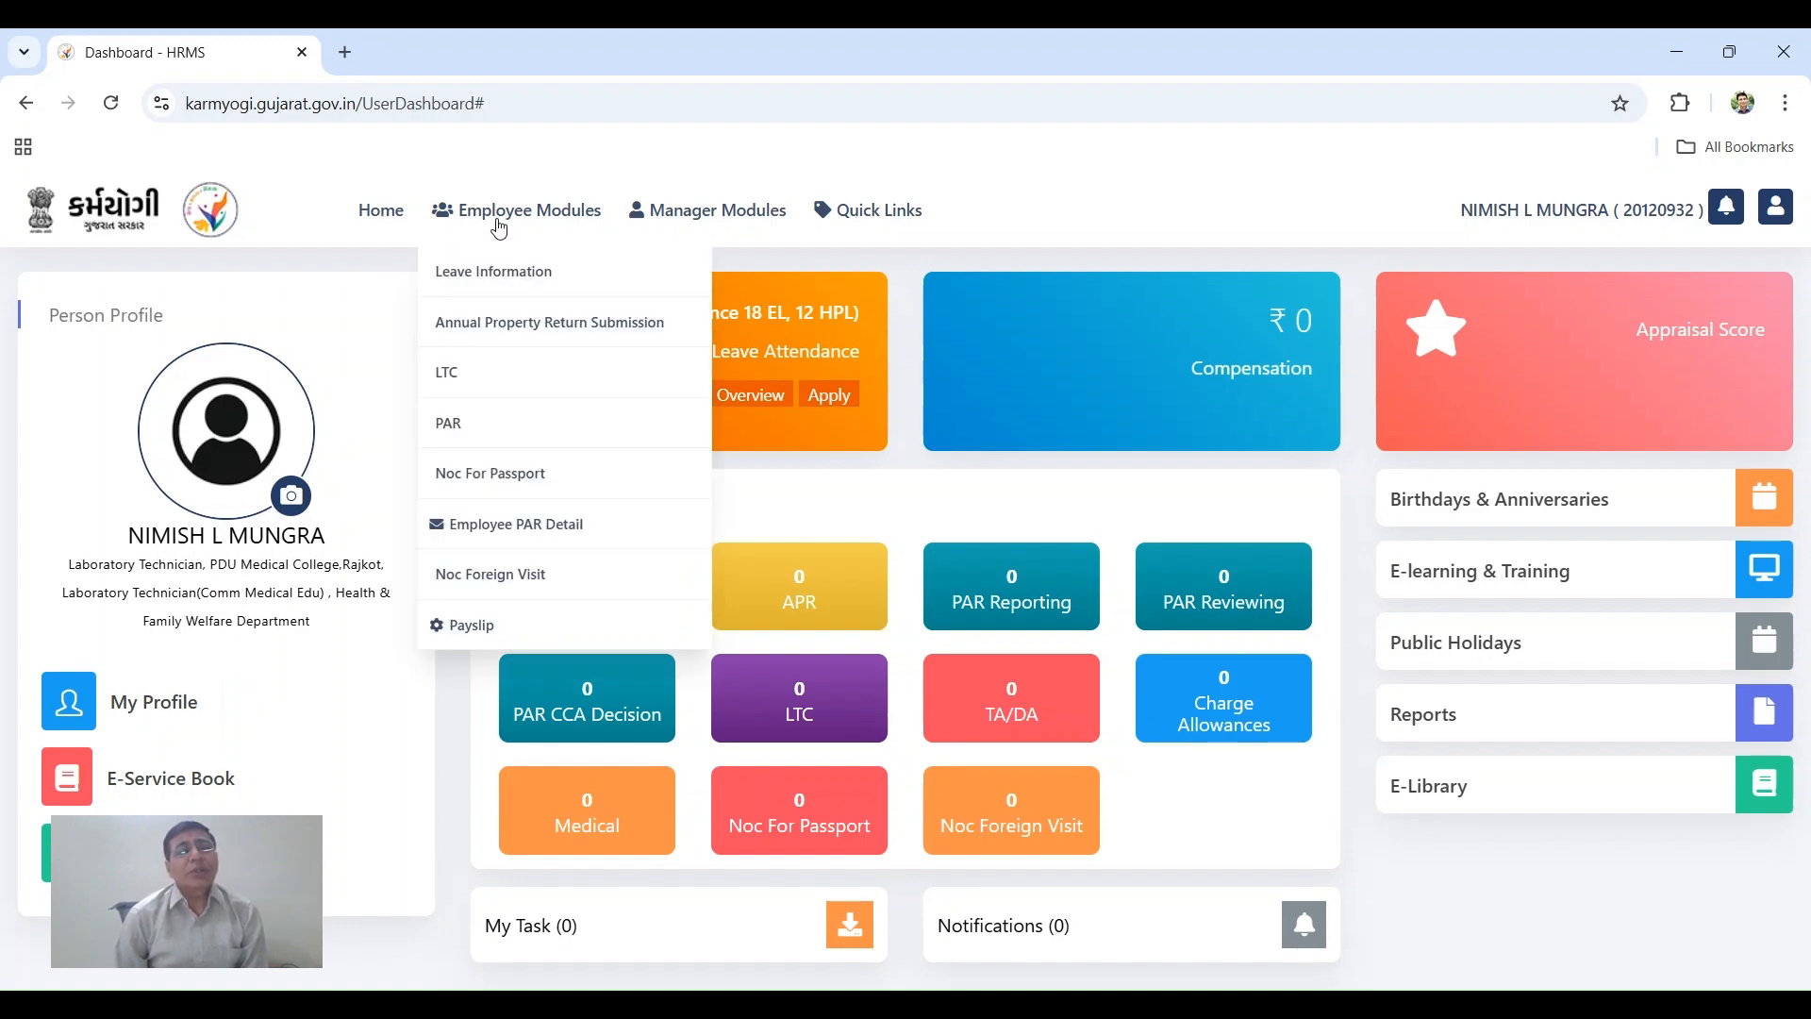
pyautogui.moveTo(700, 224)
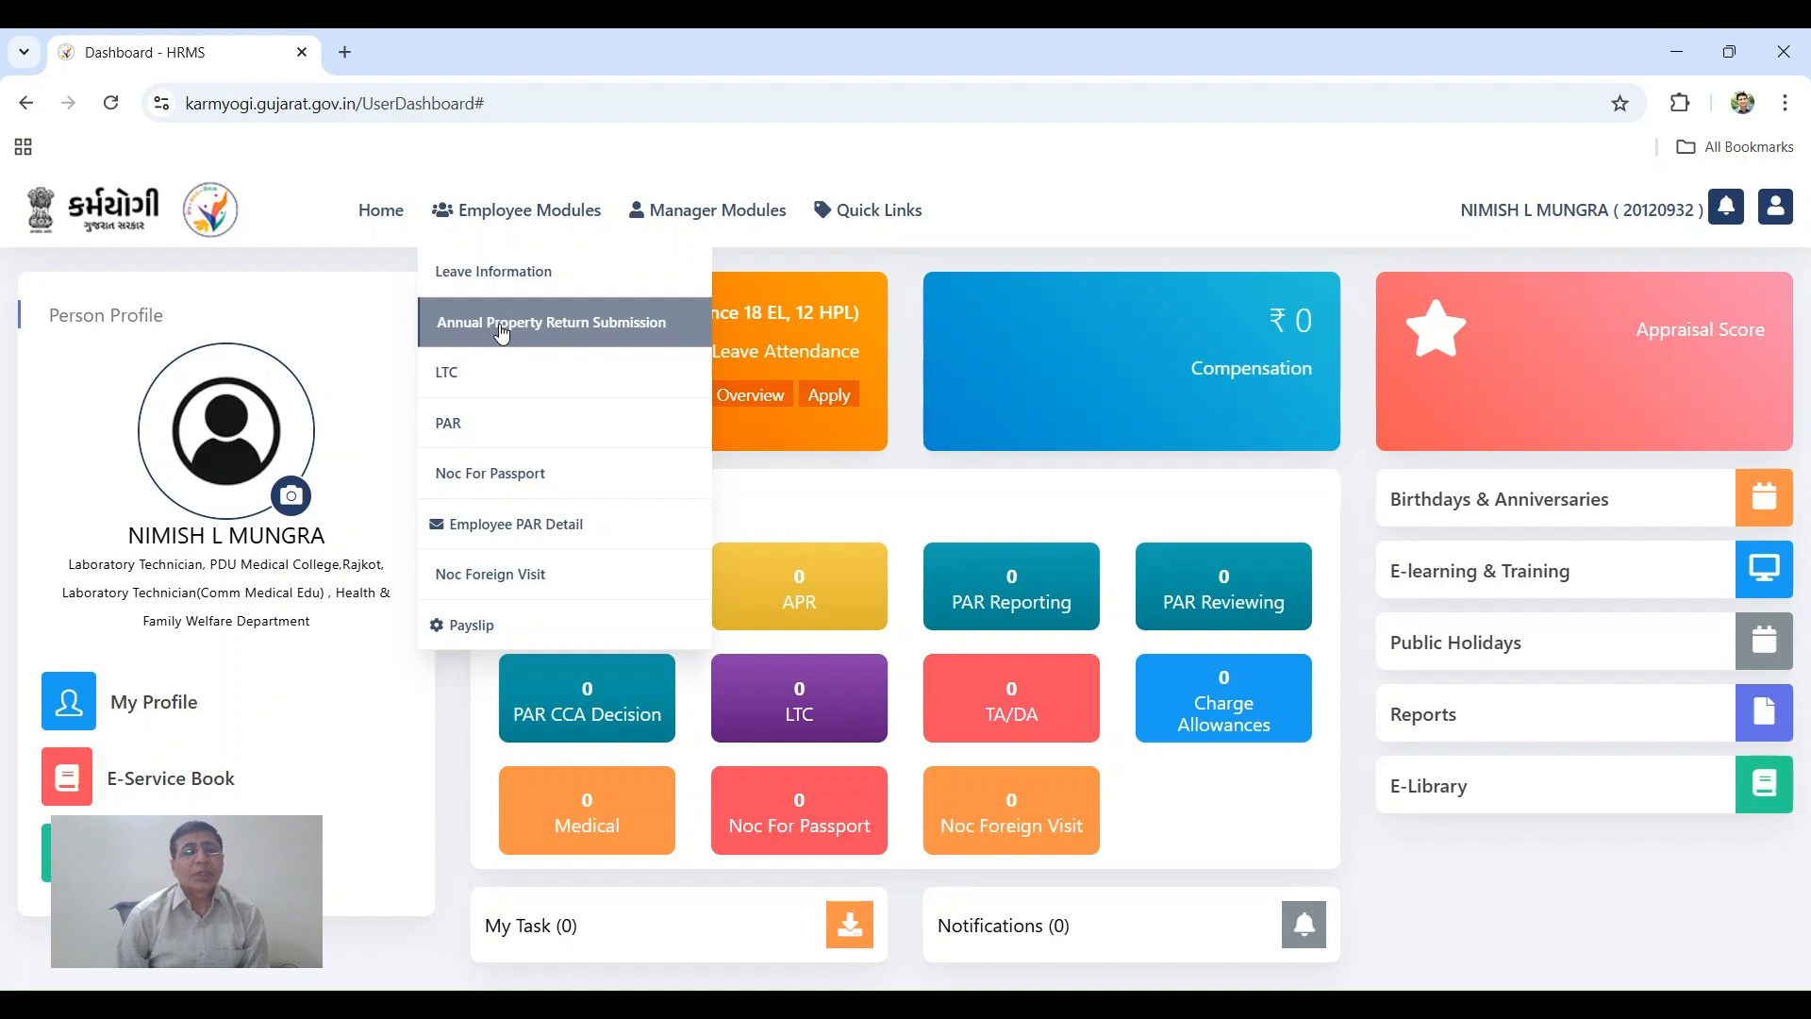
# Step: Go to Annual Property Return Submission and change the APR submission year to 2024
pyautogui.click(503, 334)
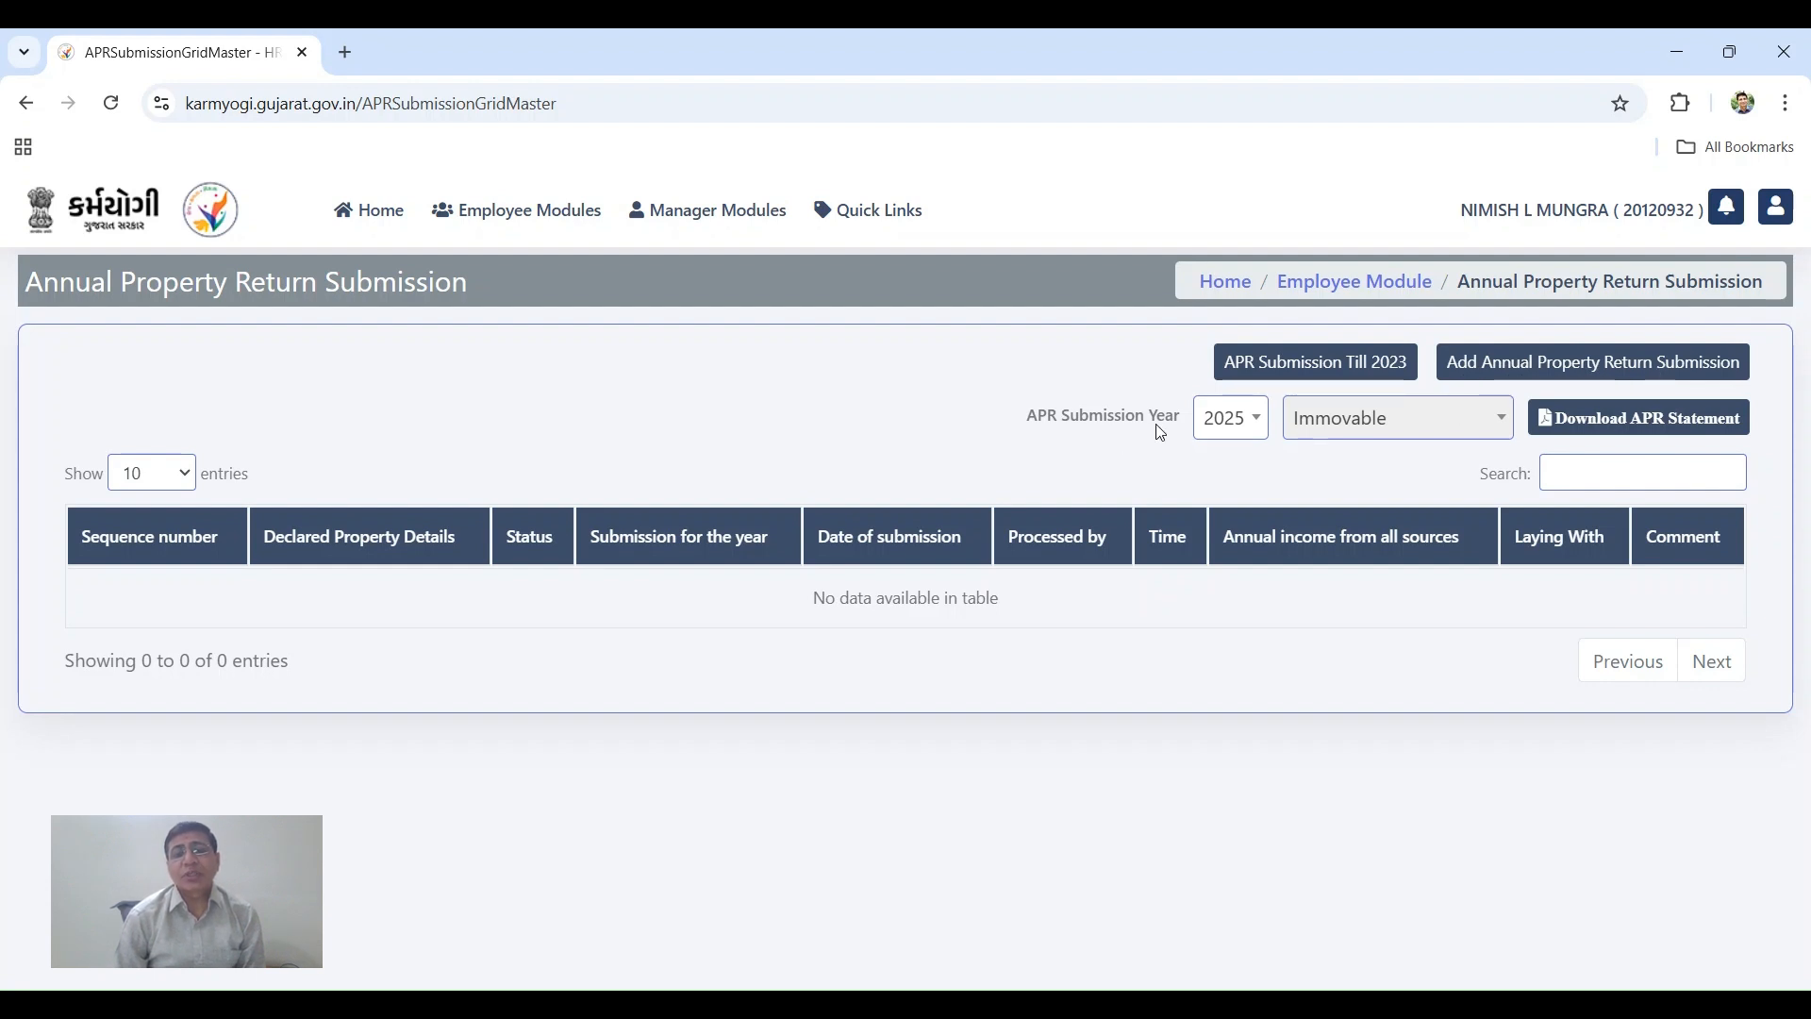
pyautogui.click(1258, 430)
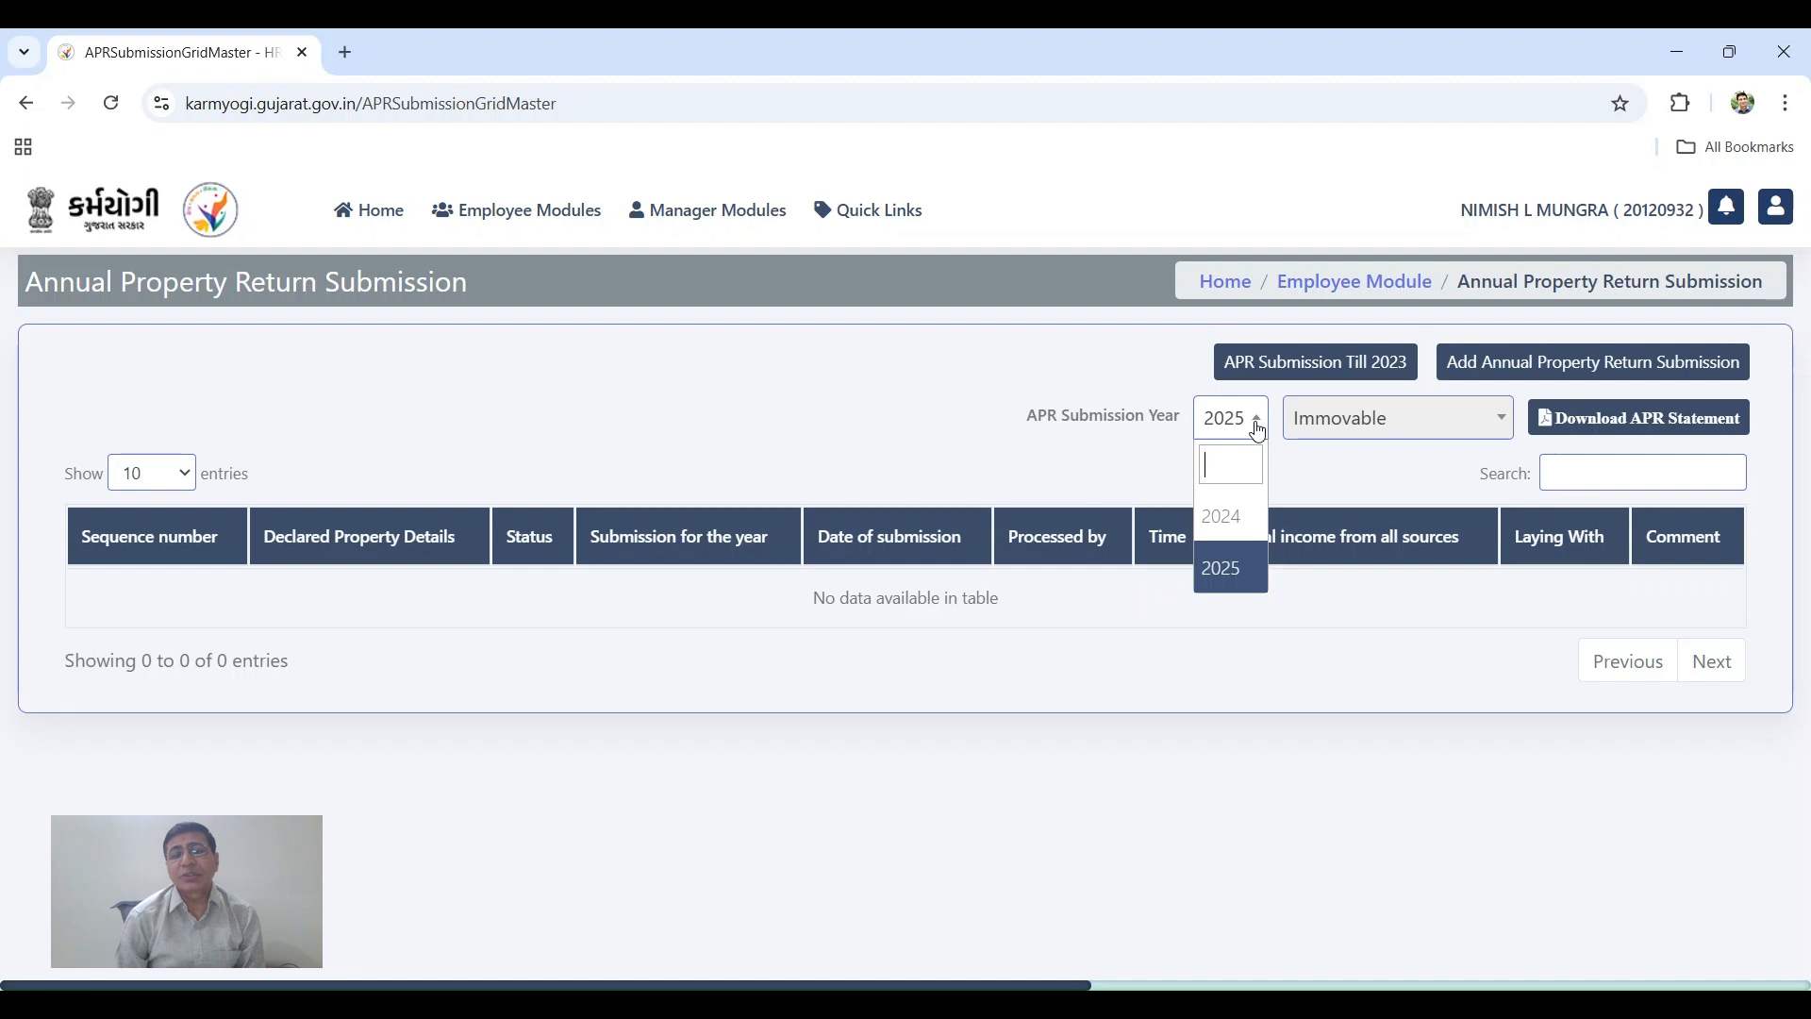
pyautogui.click(1239, 519)
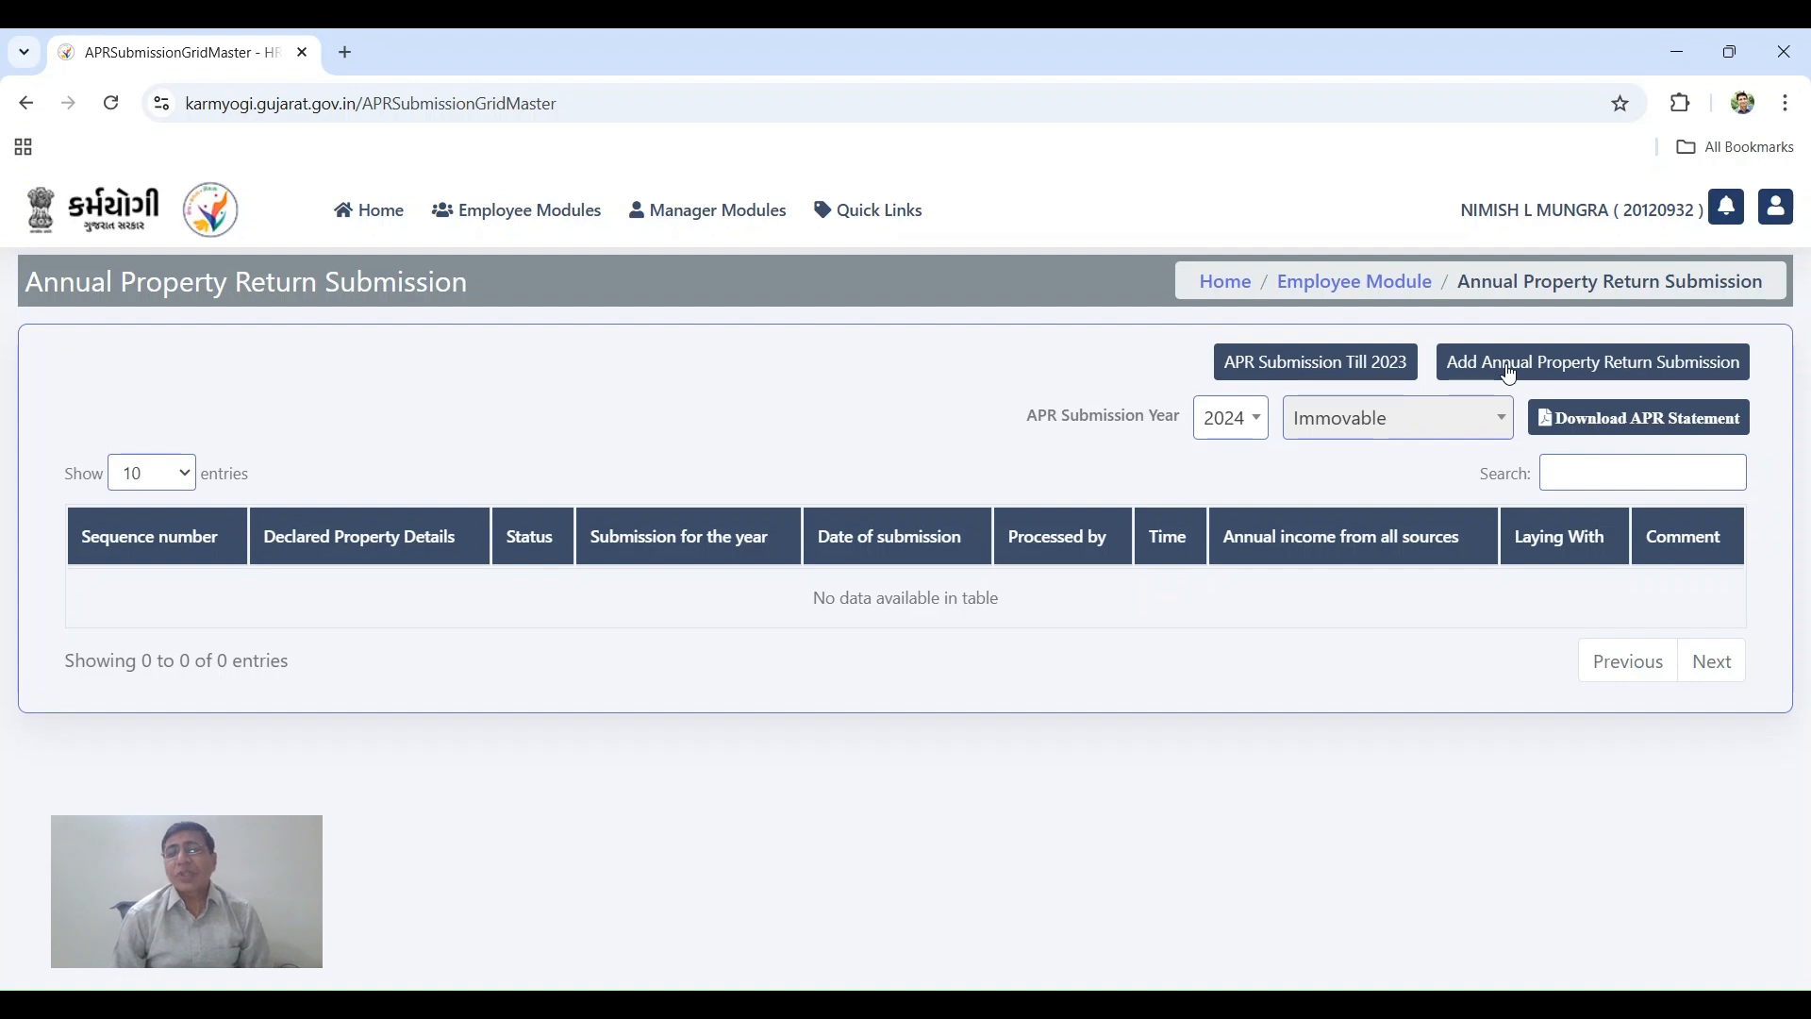
# Step: Begin a new Annual Property Return Submission and choose Add Existing Property for an immovable entry
pyautogui.click(1585, 364)
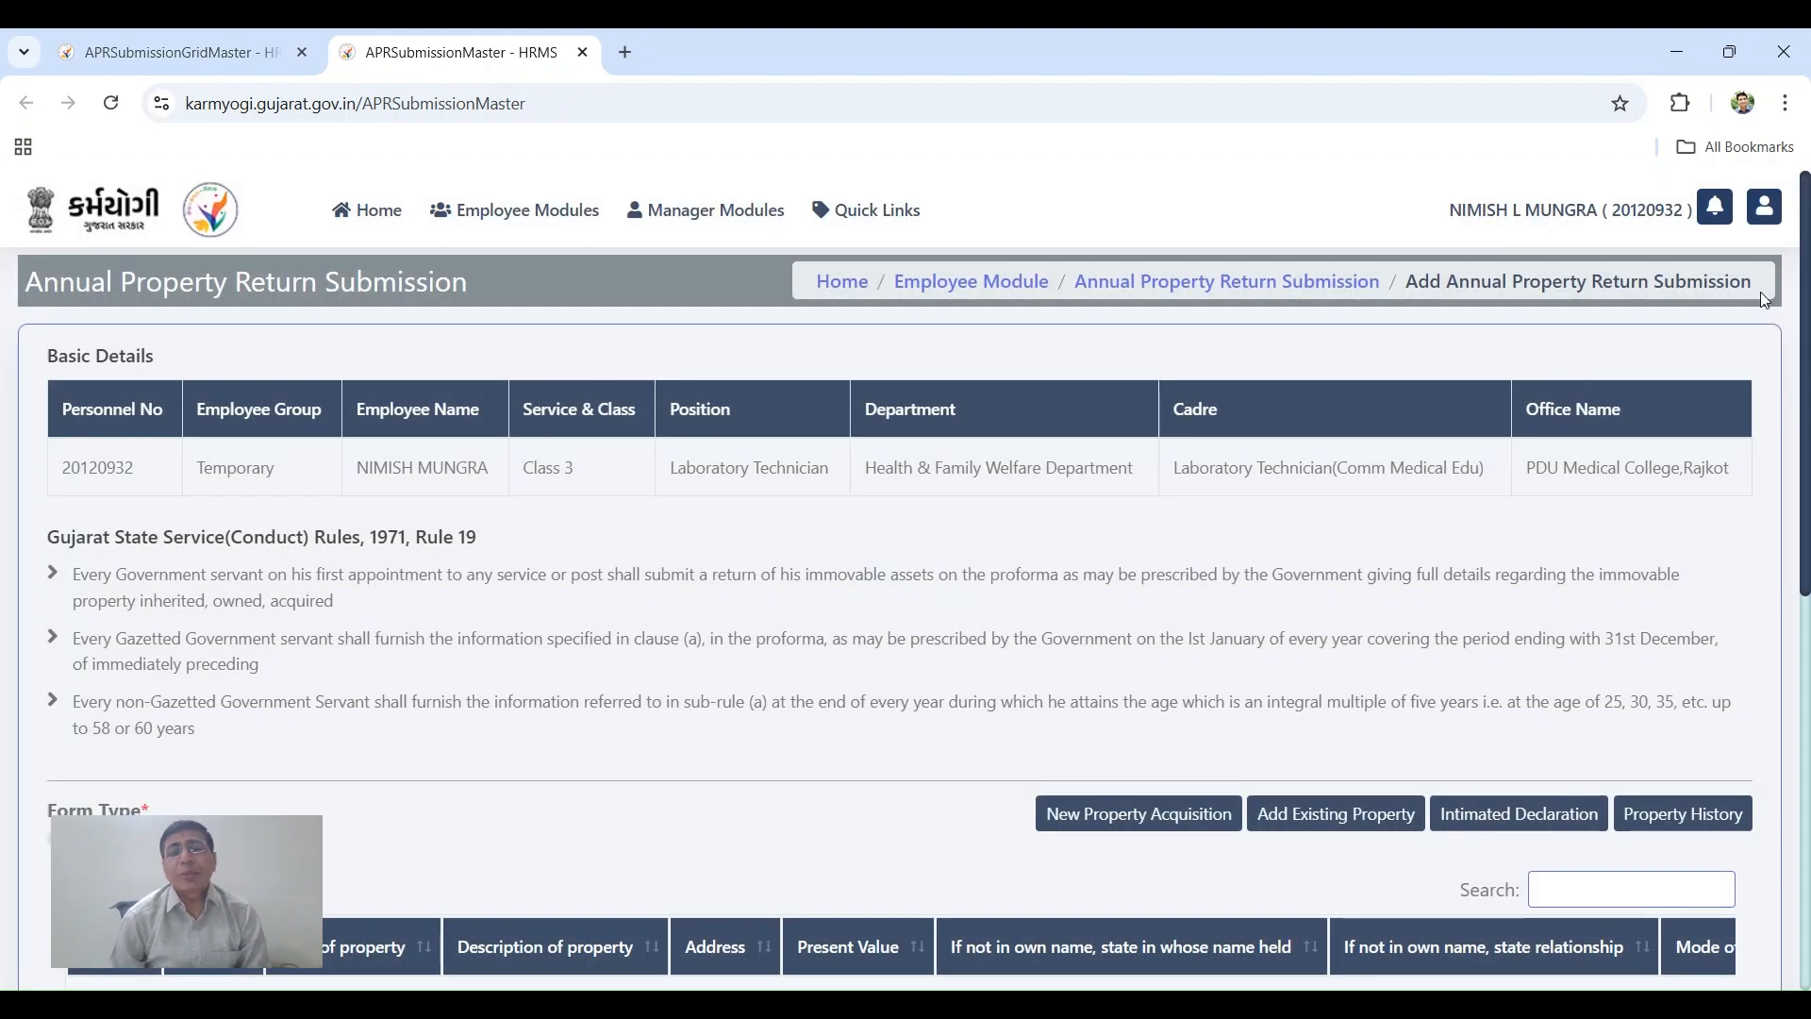
pyautogui.scroll(-4, 906, 579)
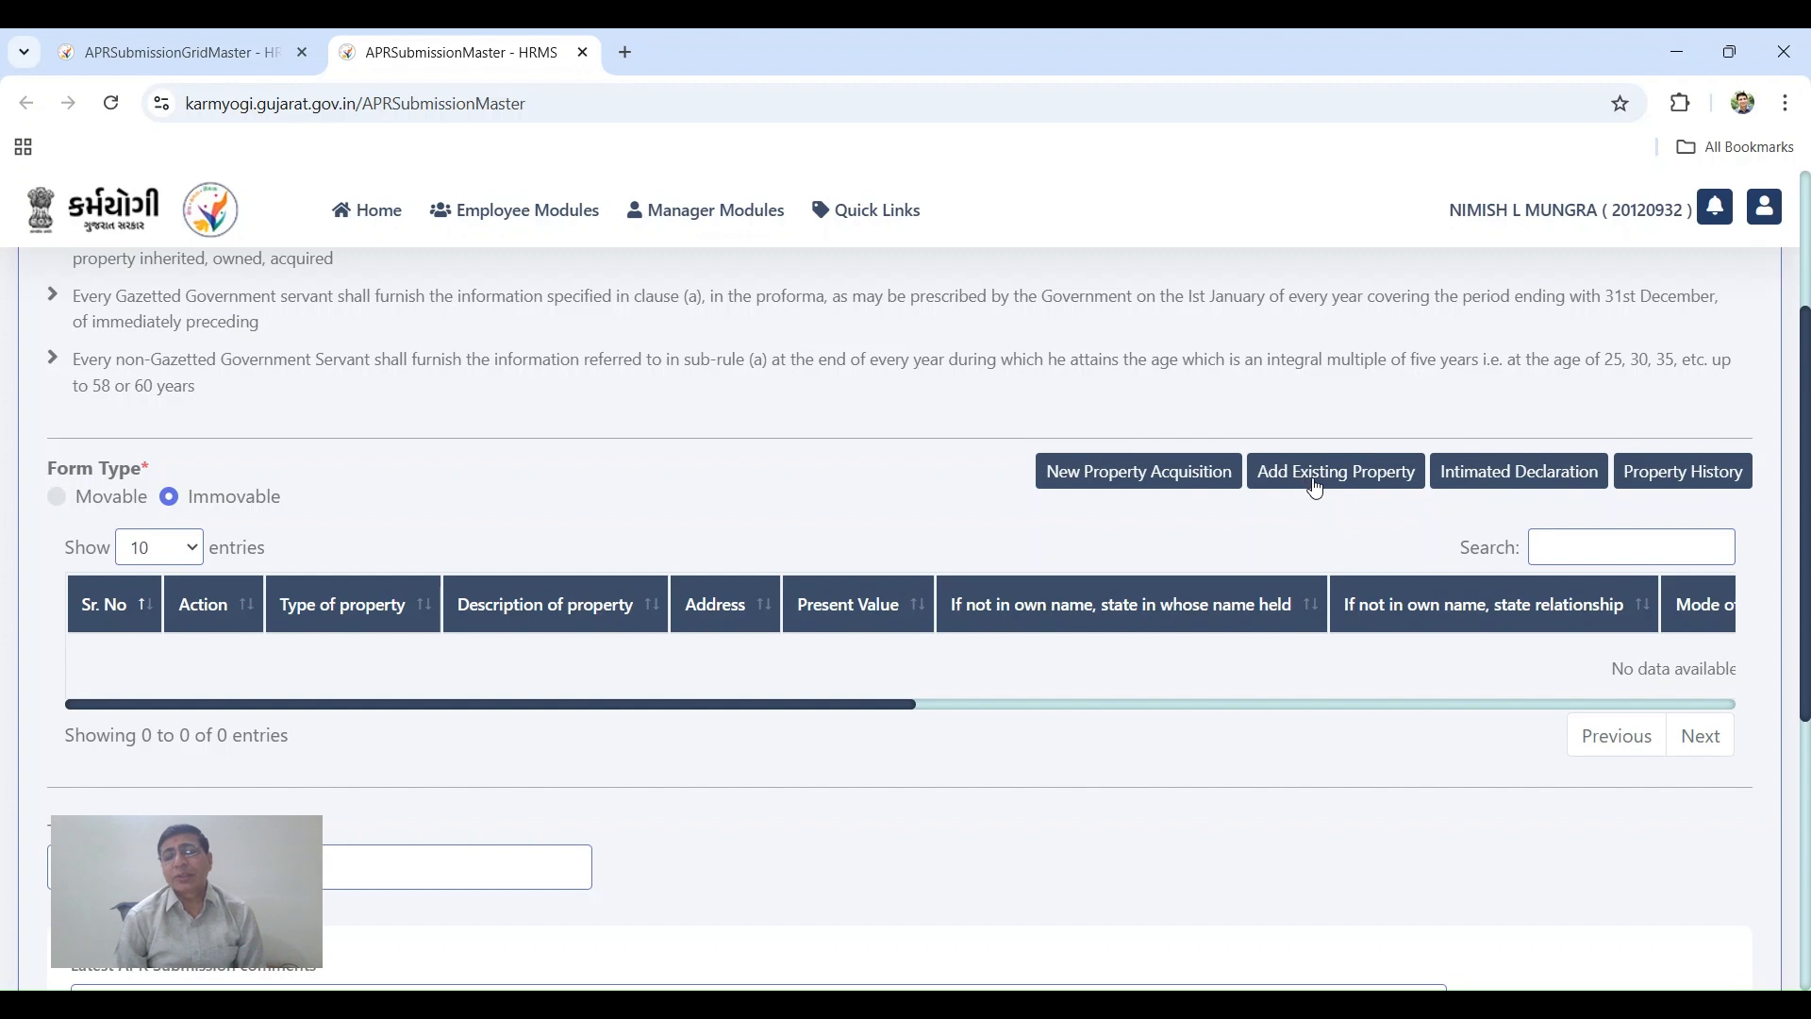
pyautogui.click(1316, 489)
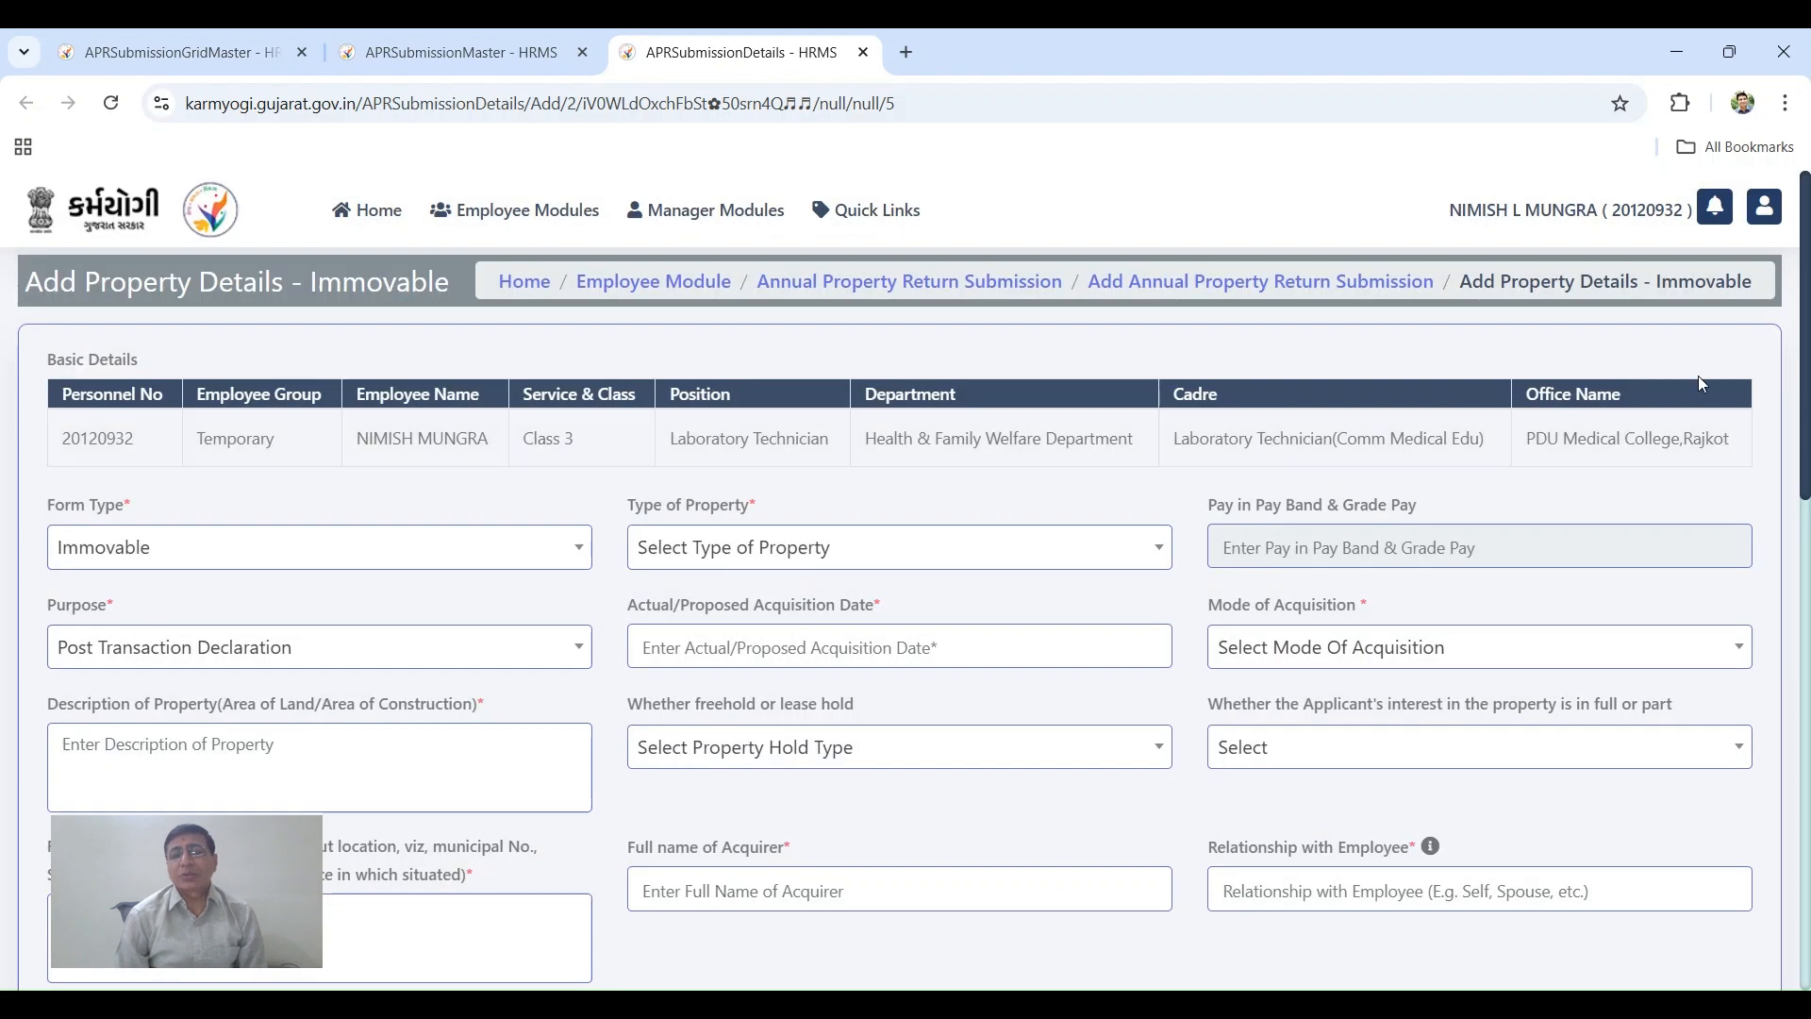
pyautogui.scroll(-3, 1795, 389)
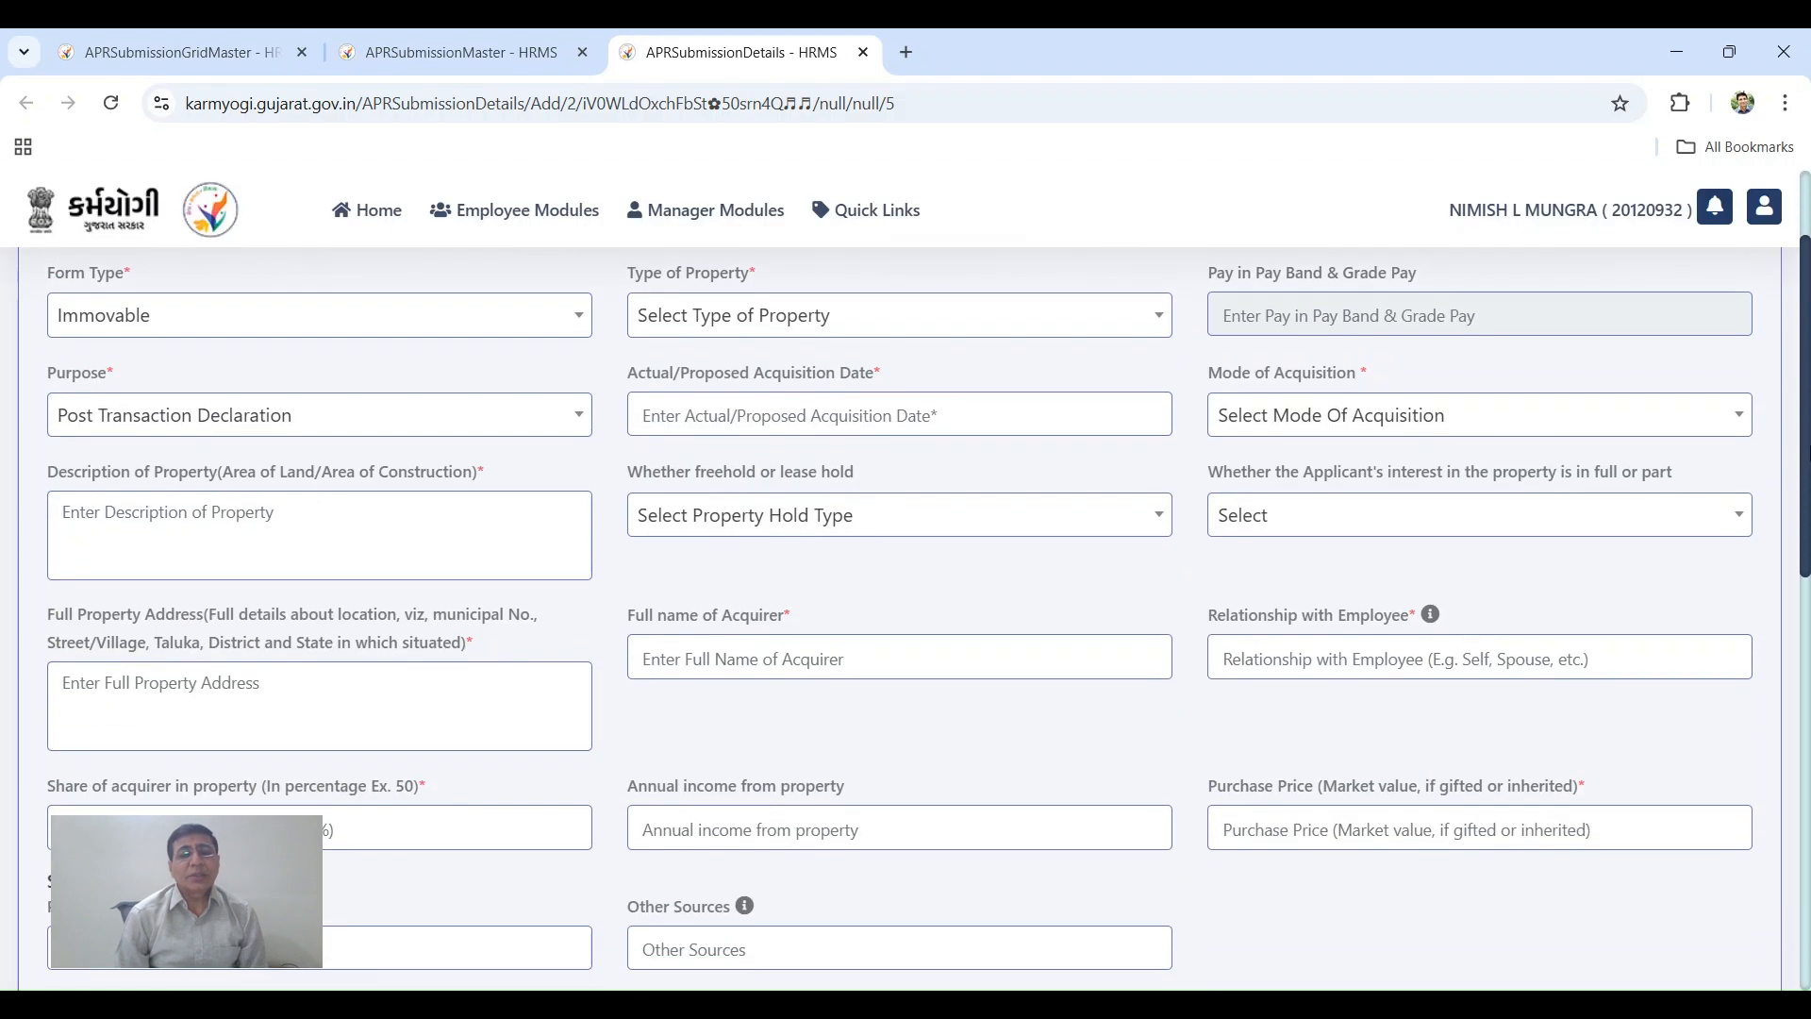
pyautogui.scroll(3, 1795, 388)
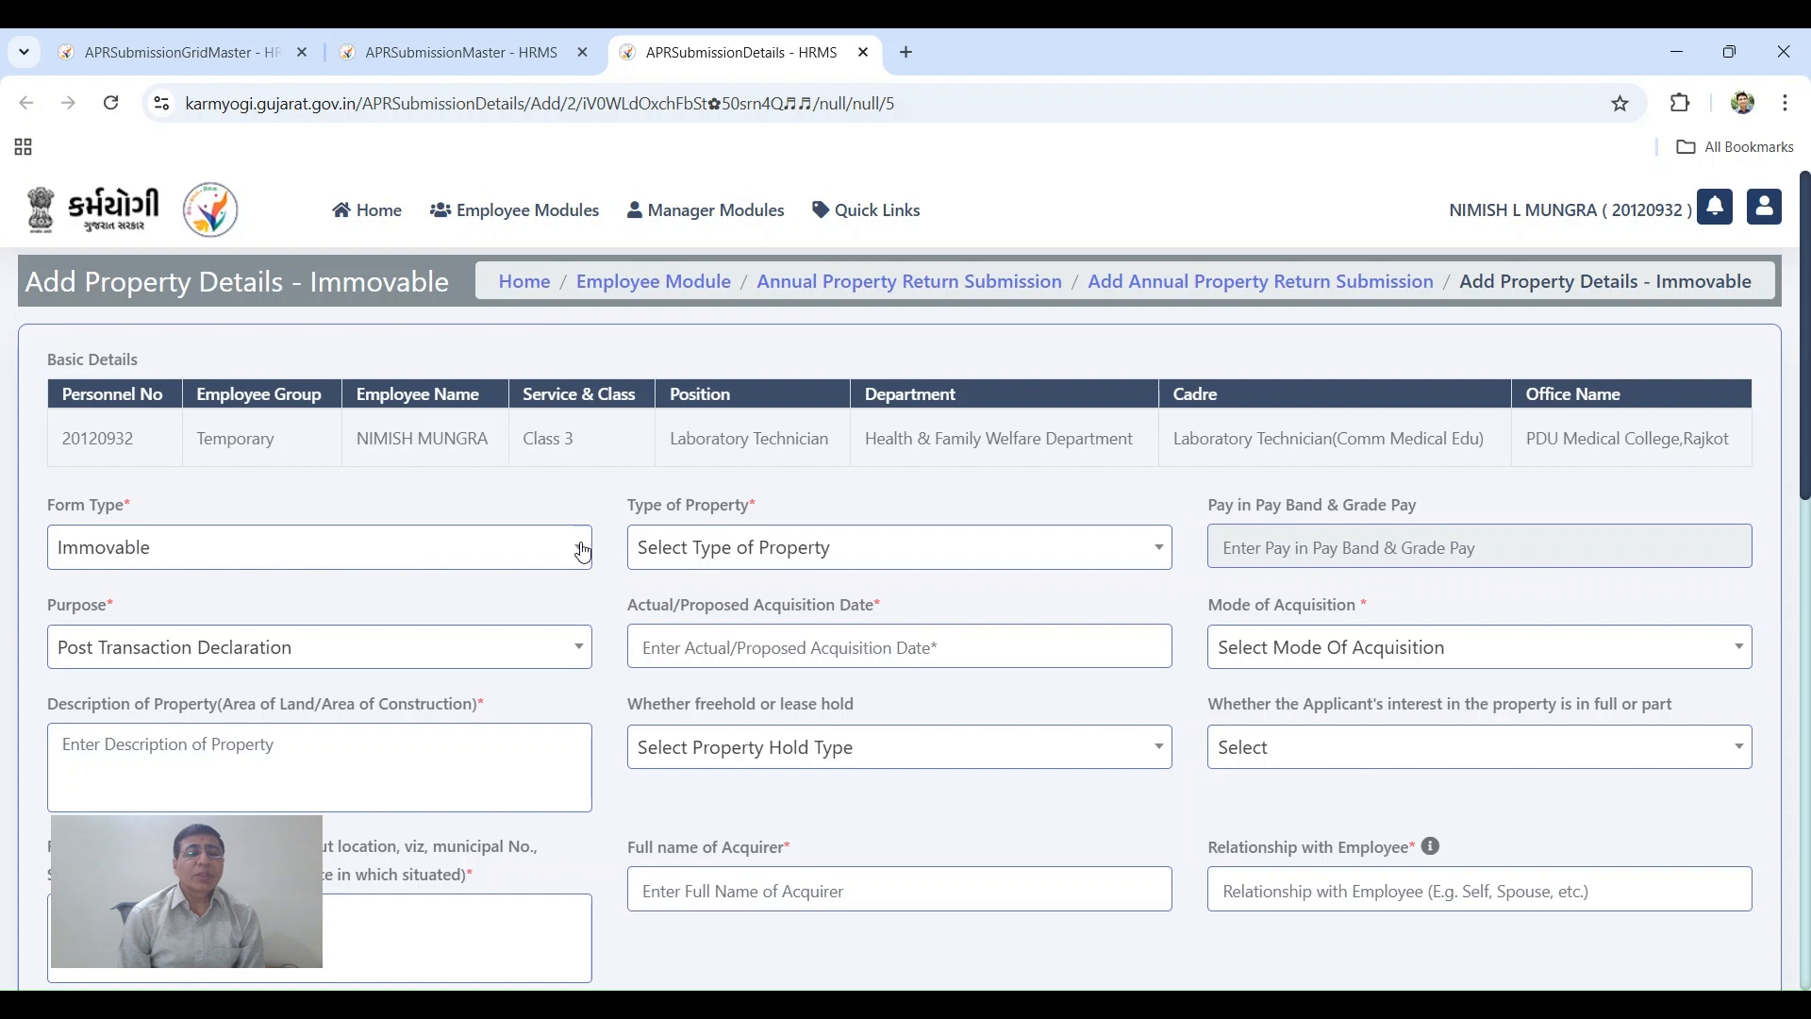
# Step: Keep the form type as Immovable and set Type of Property to Land with Residential Building
pyautogui.click(581, 549)
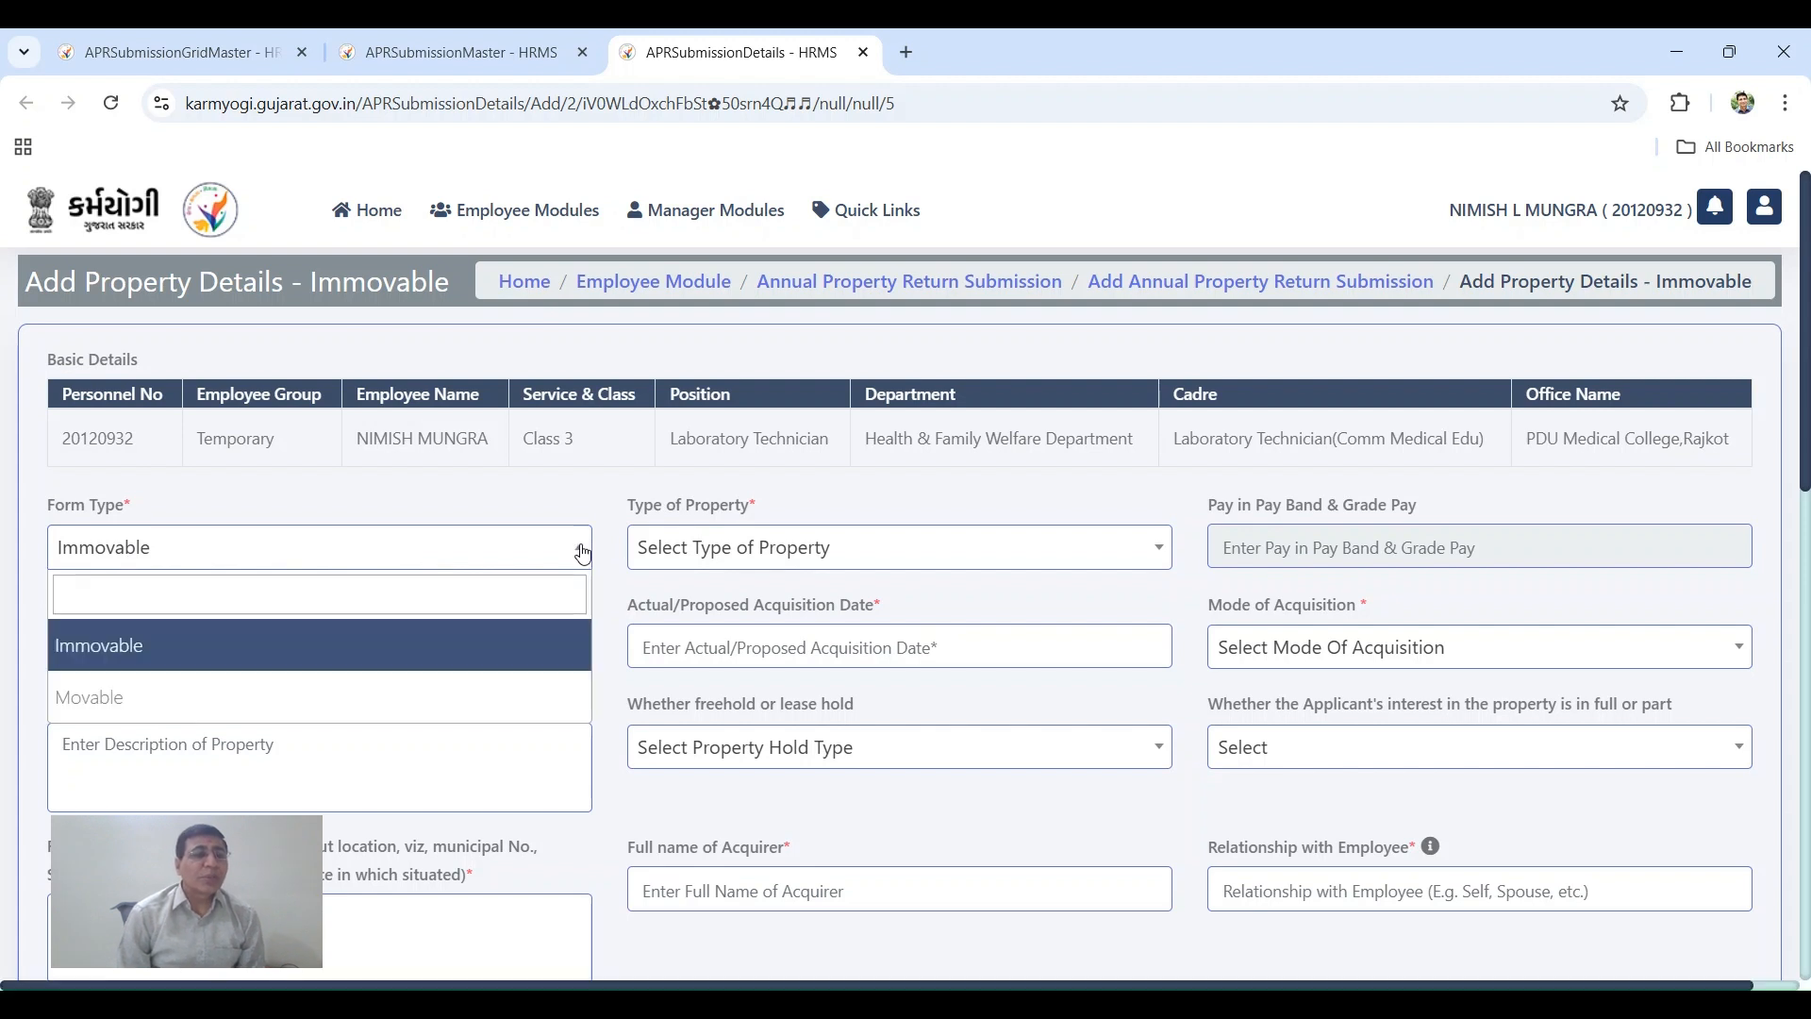
pyautogui.click(183, 655)
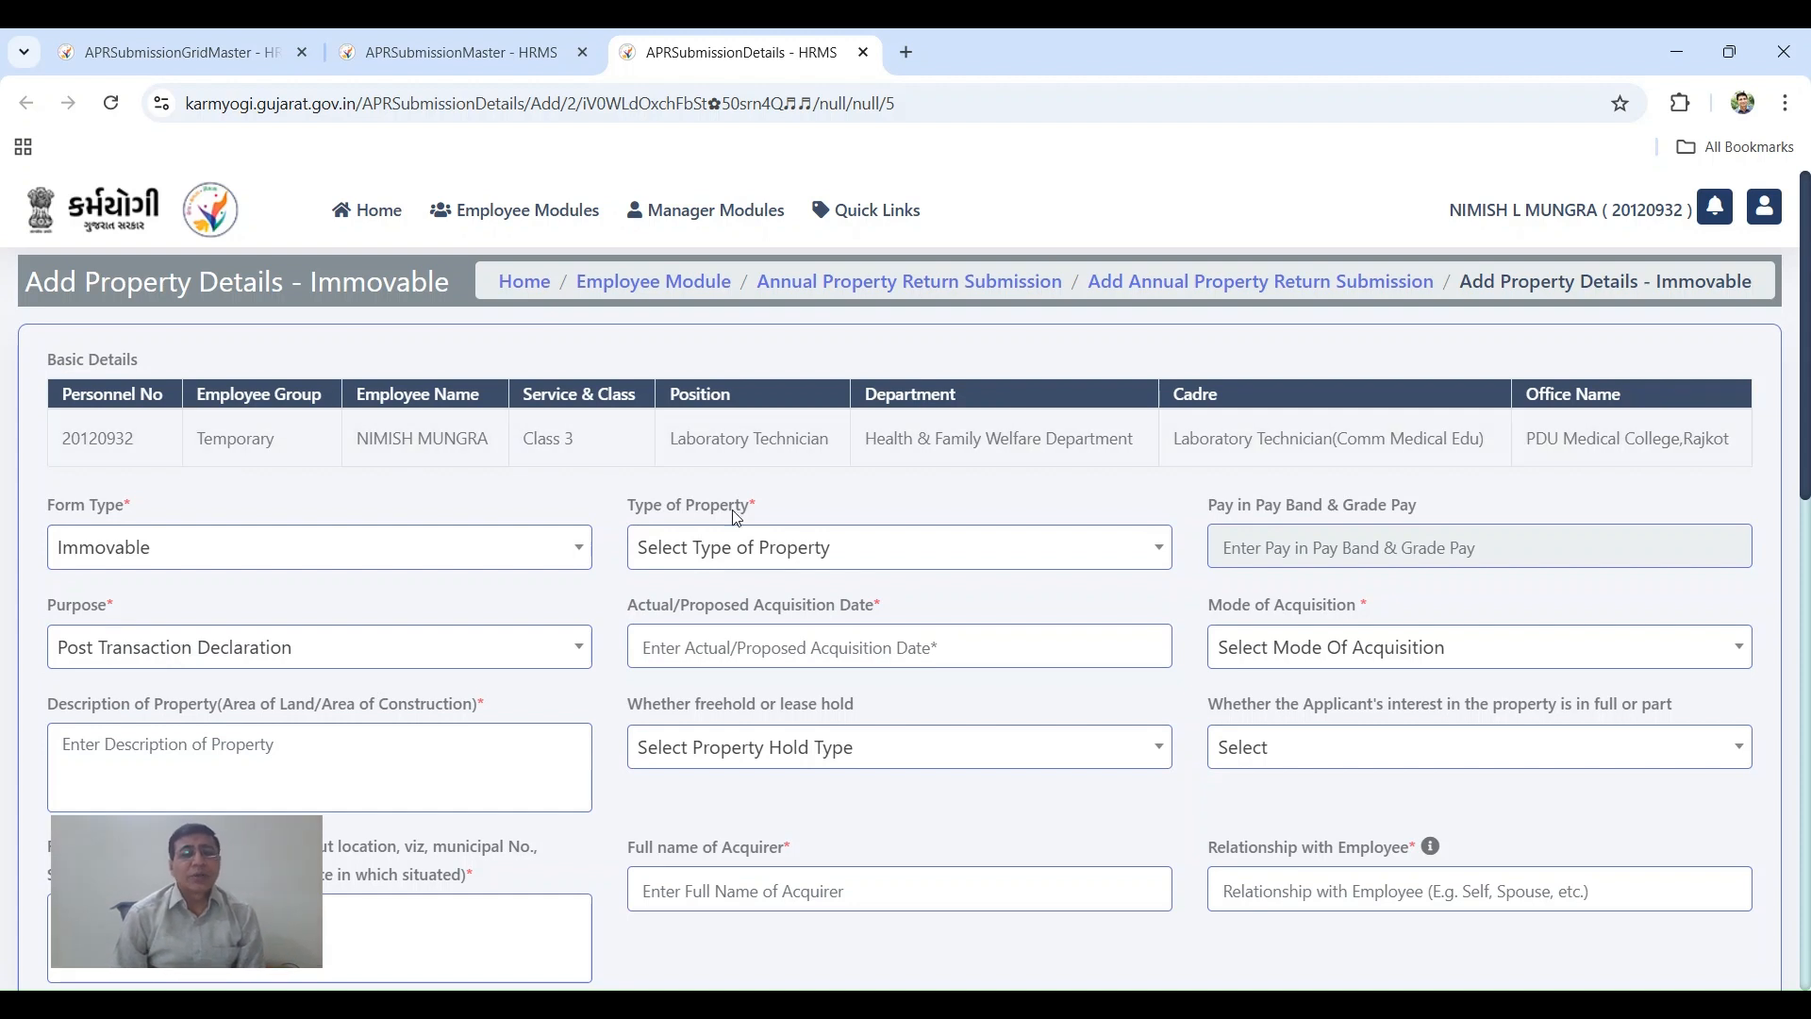
pyautogui.click(1160, 556)
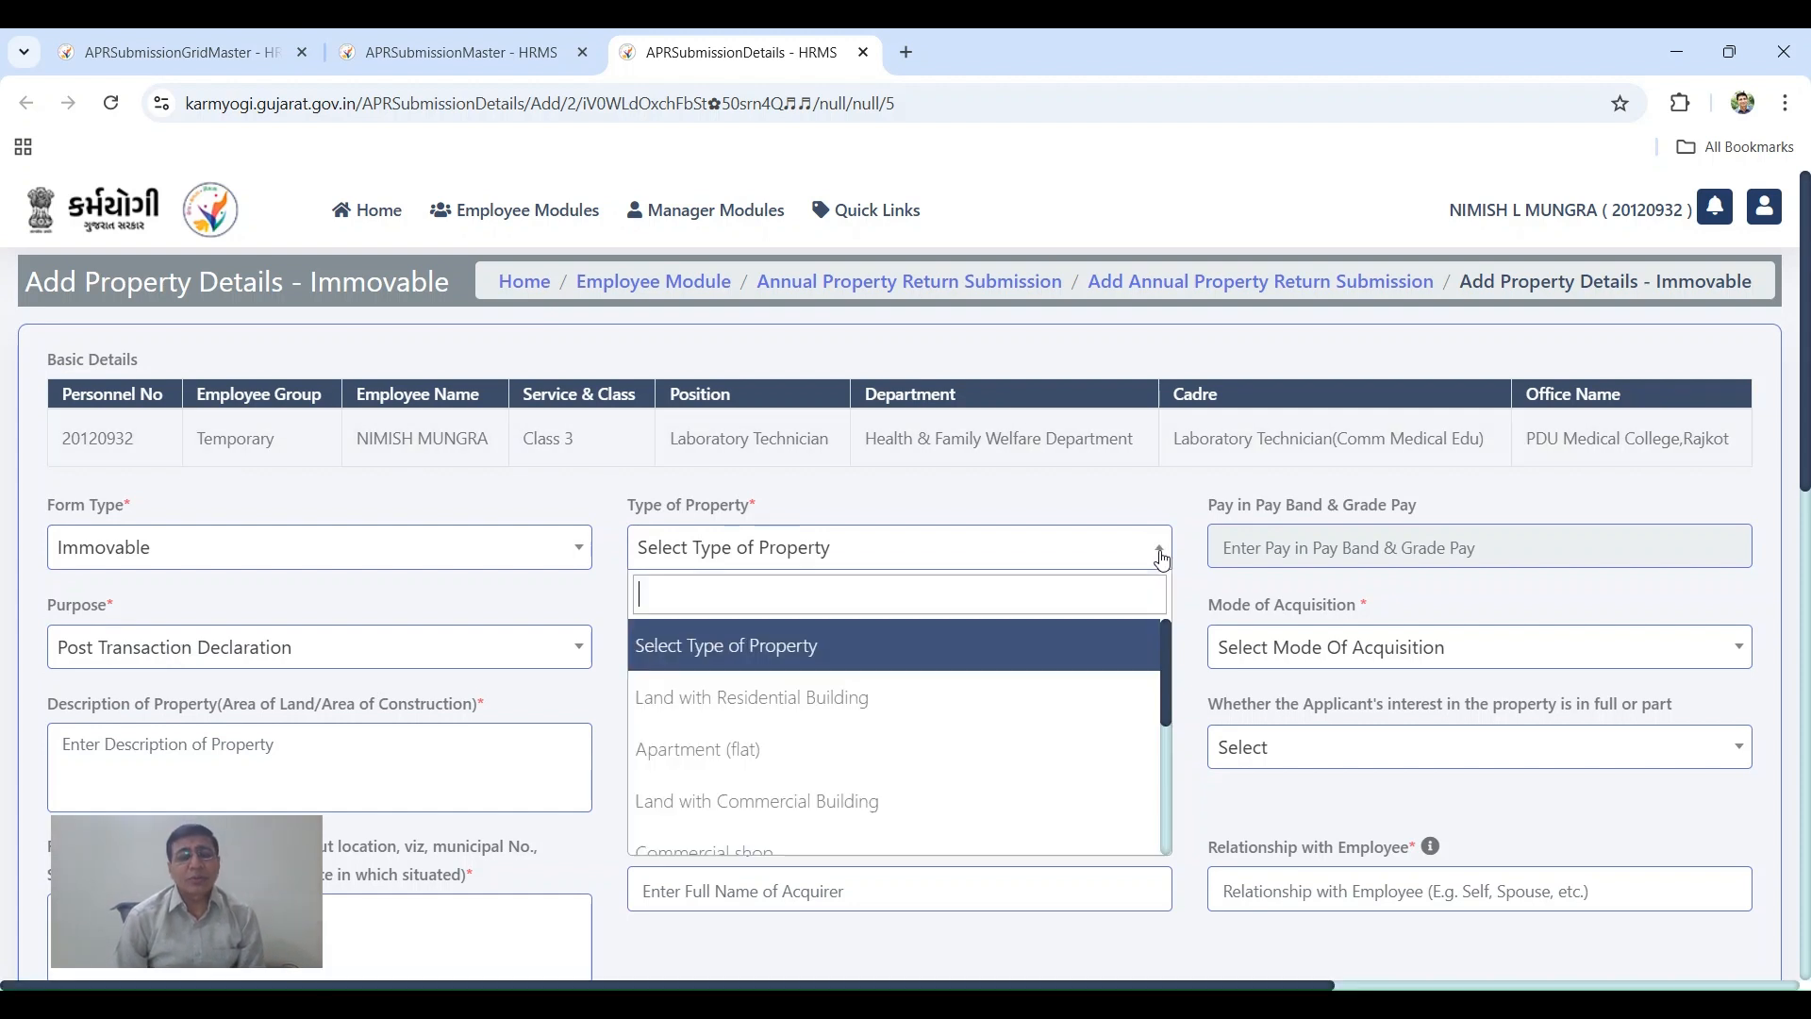
pyautogui.click(911, 714)
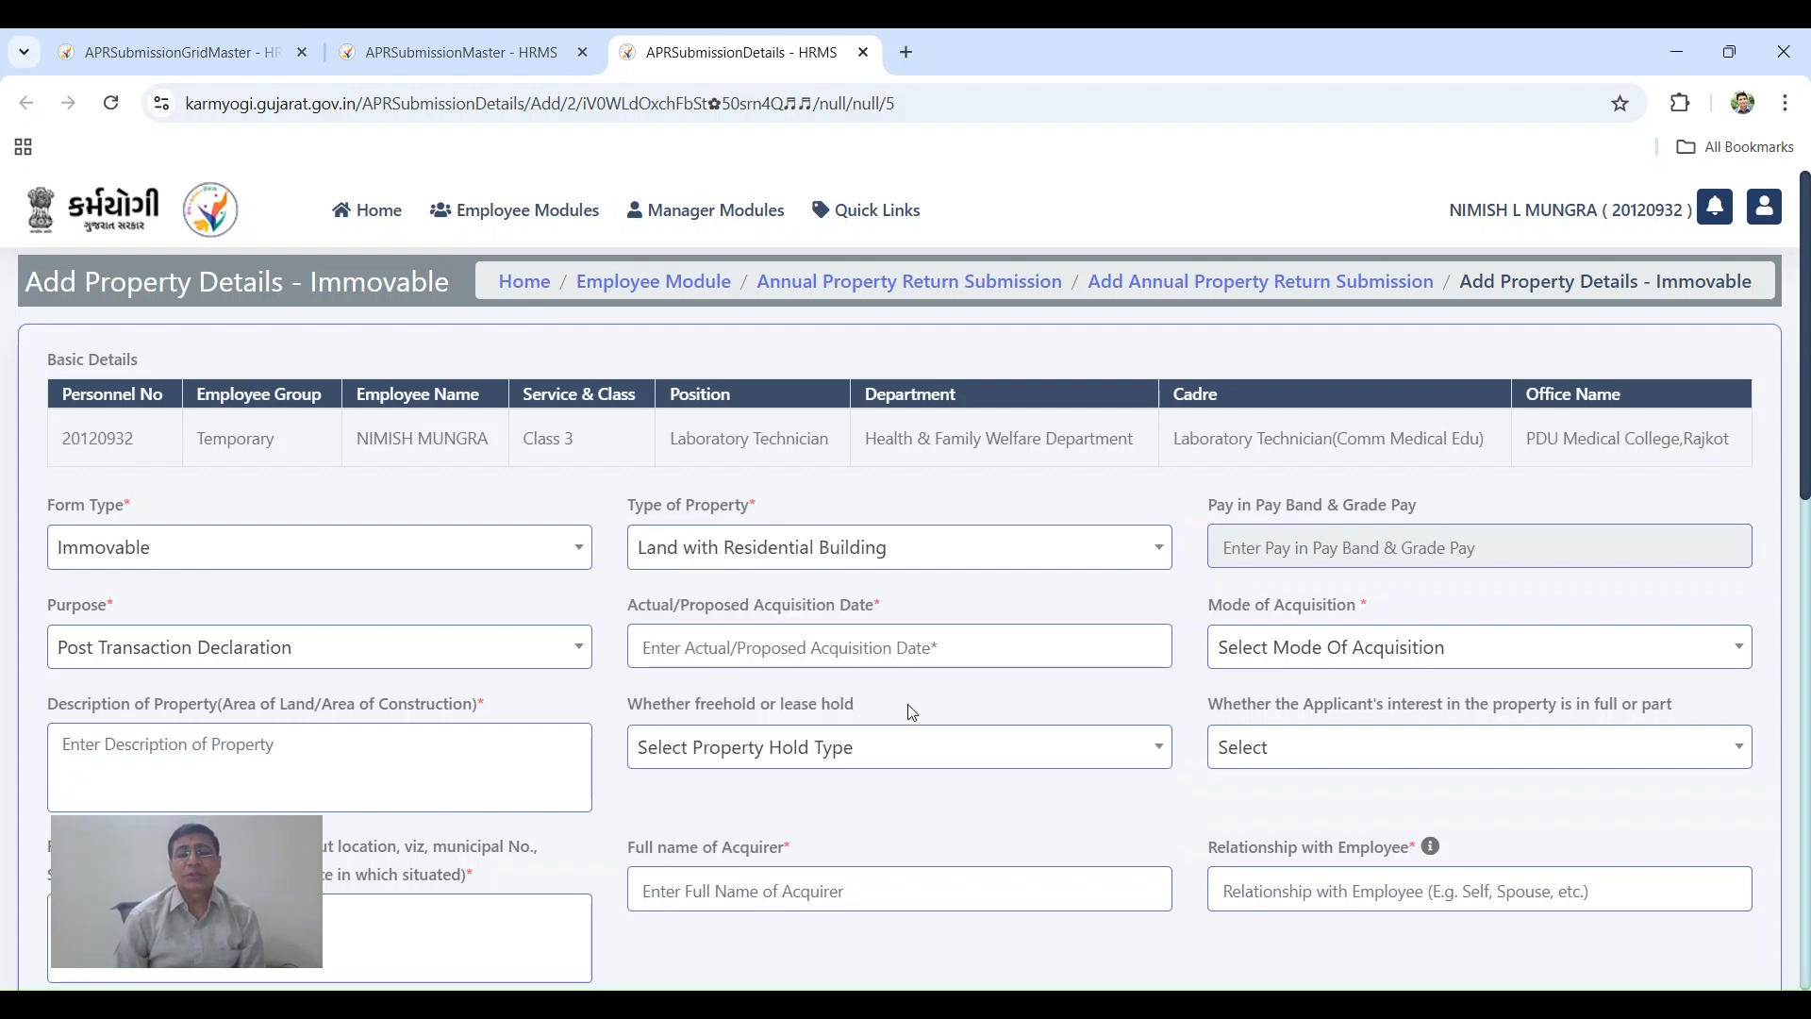
pyautogui.click(1166, 552)
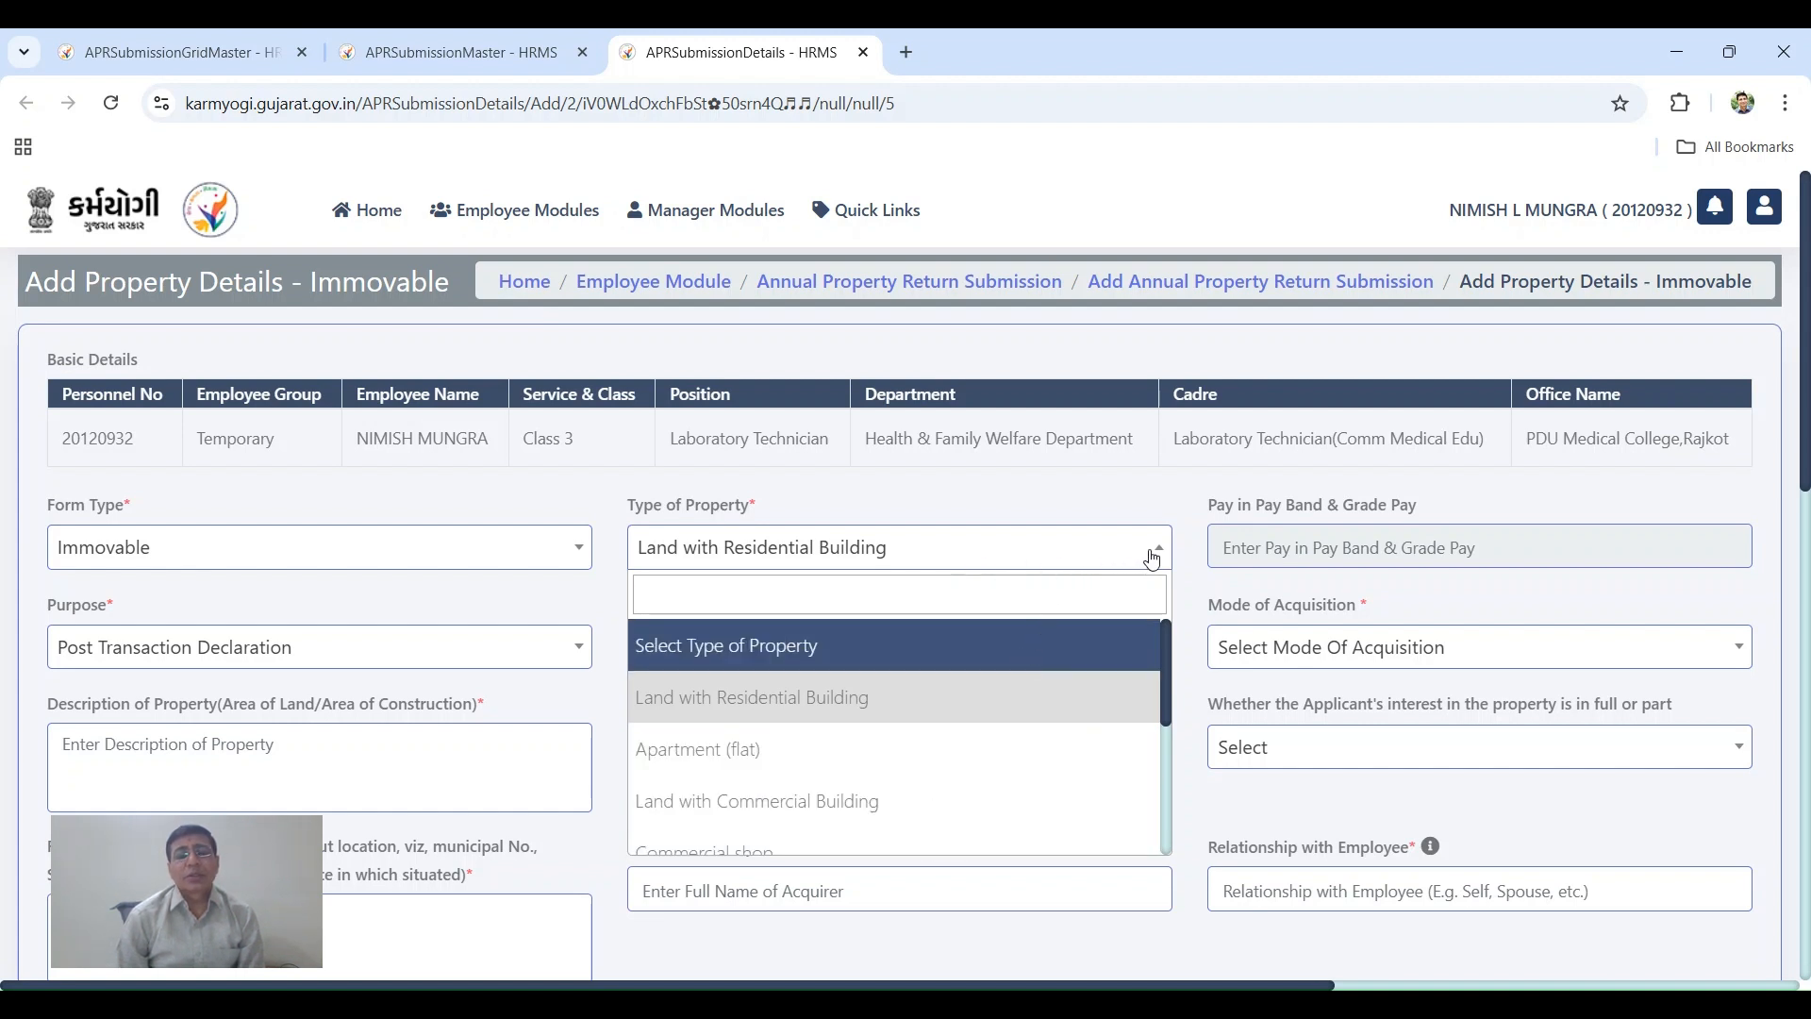
pyautogui.click(934, 717)
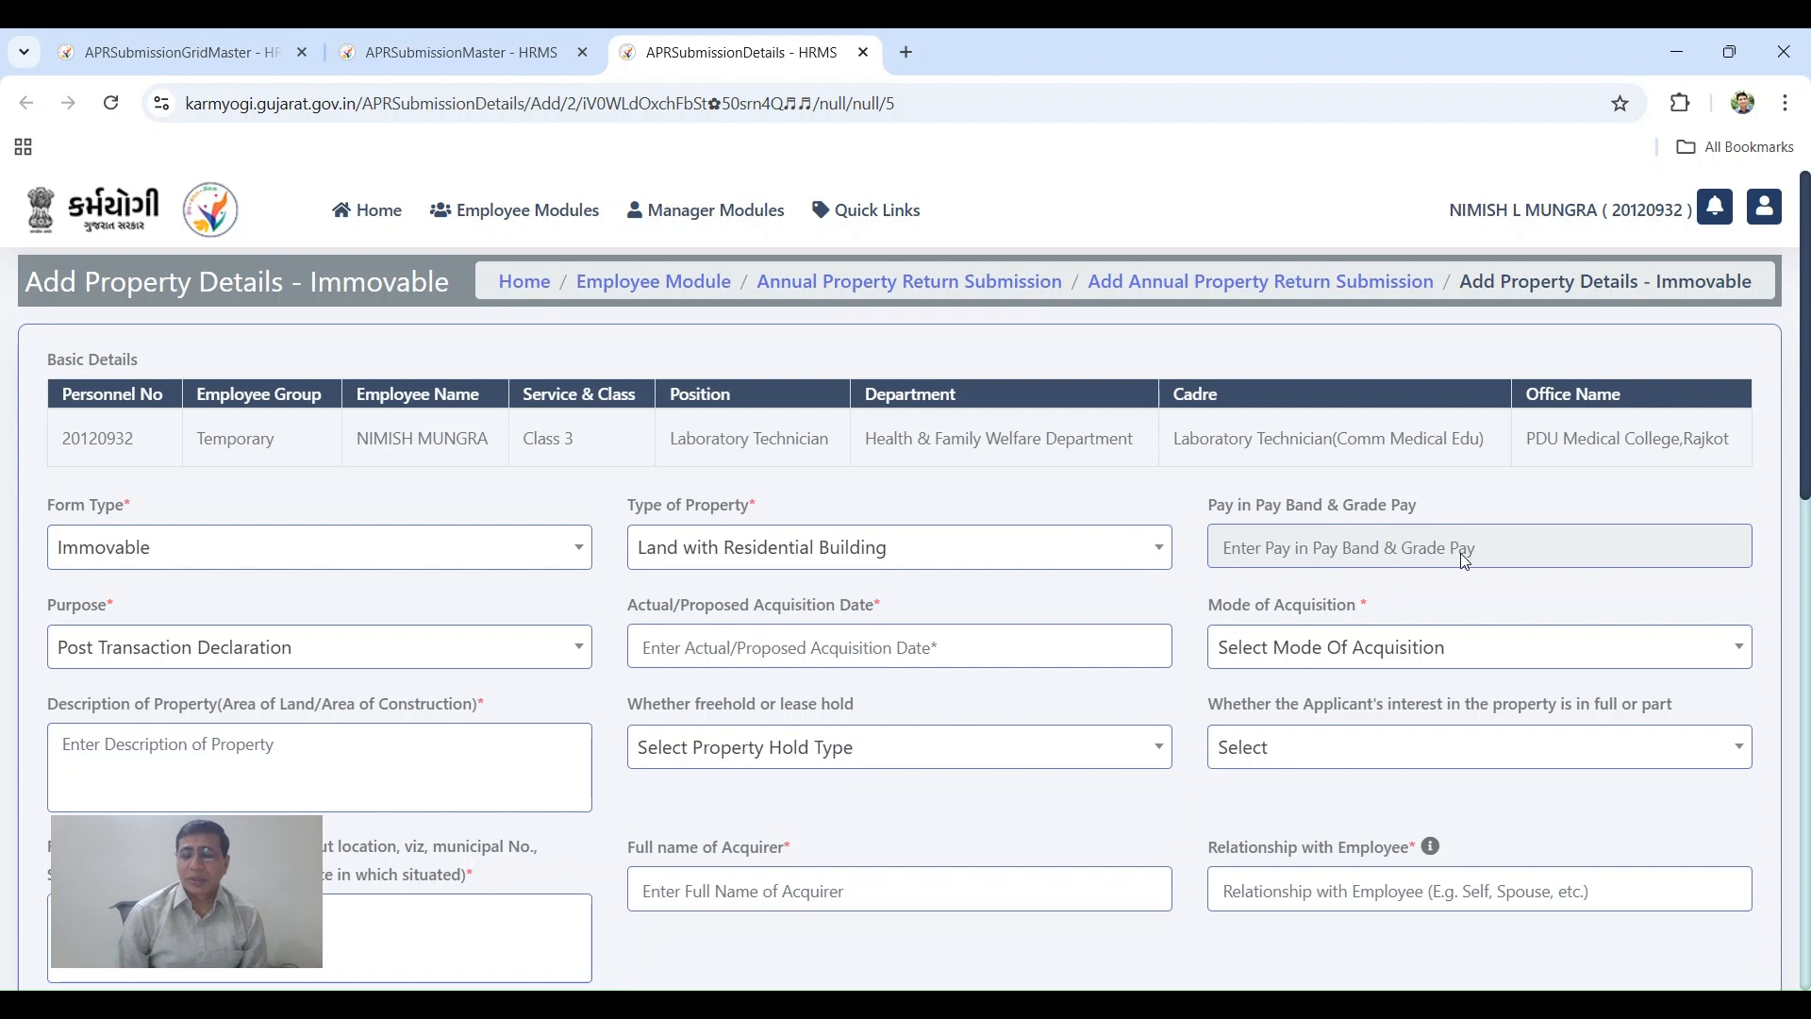
pyautogui.click(580, 651)
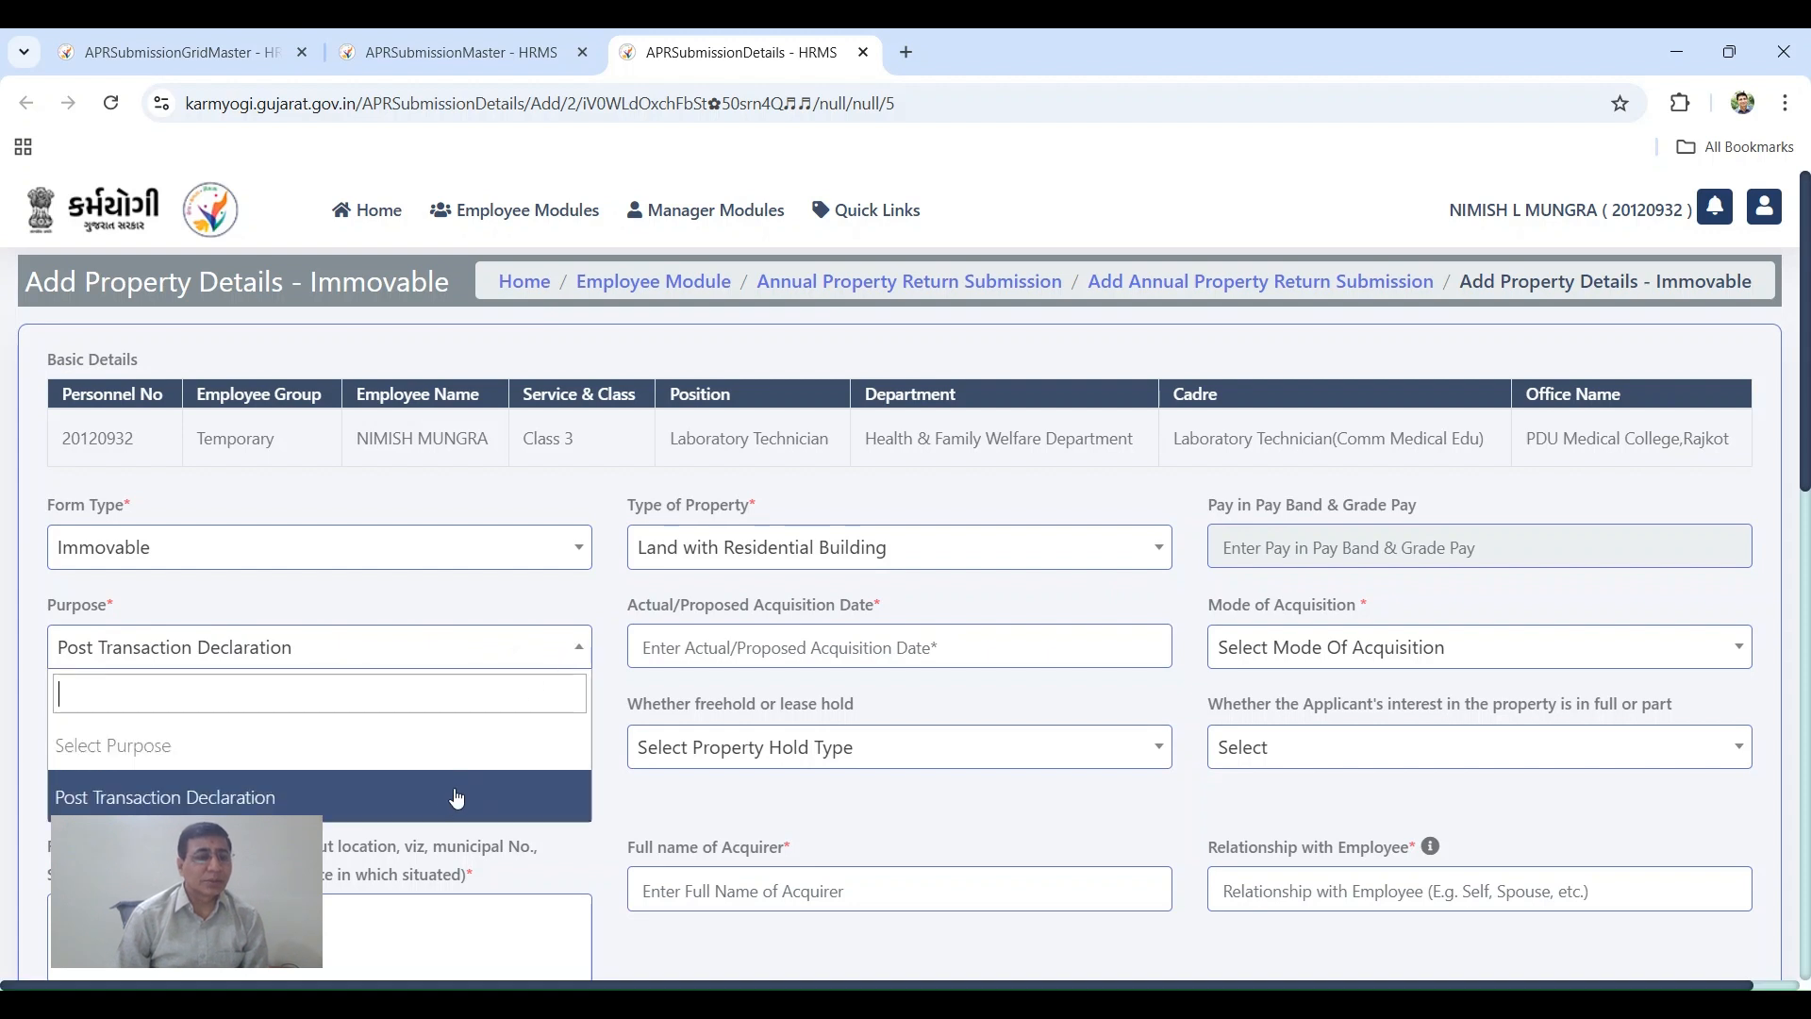
pyautogui.click(335, 812)
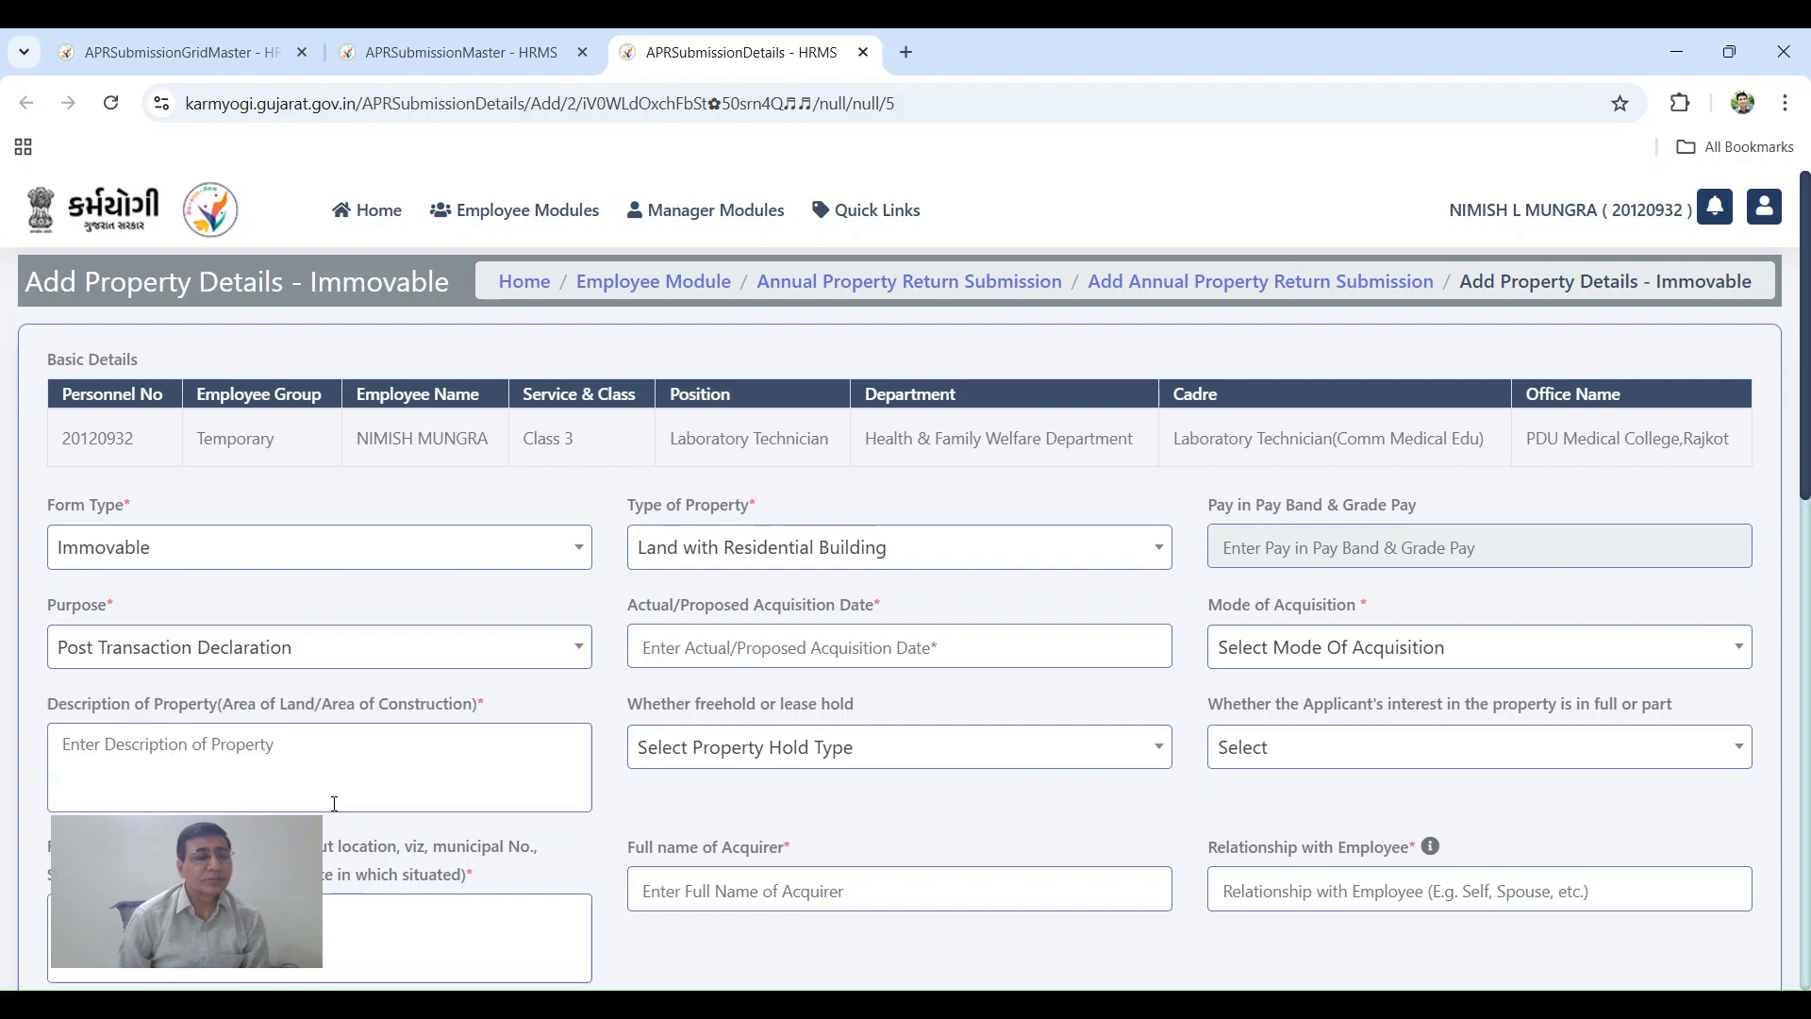
pyautogui.click(577, 657)
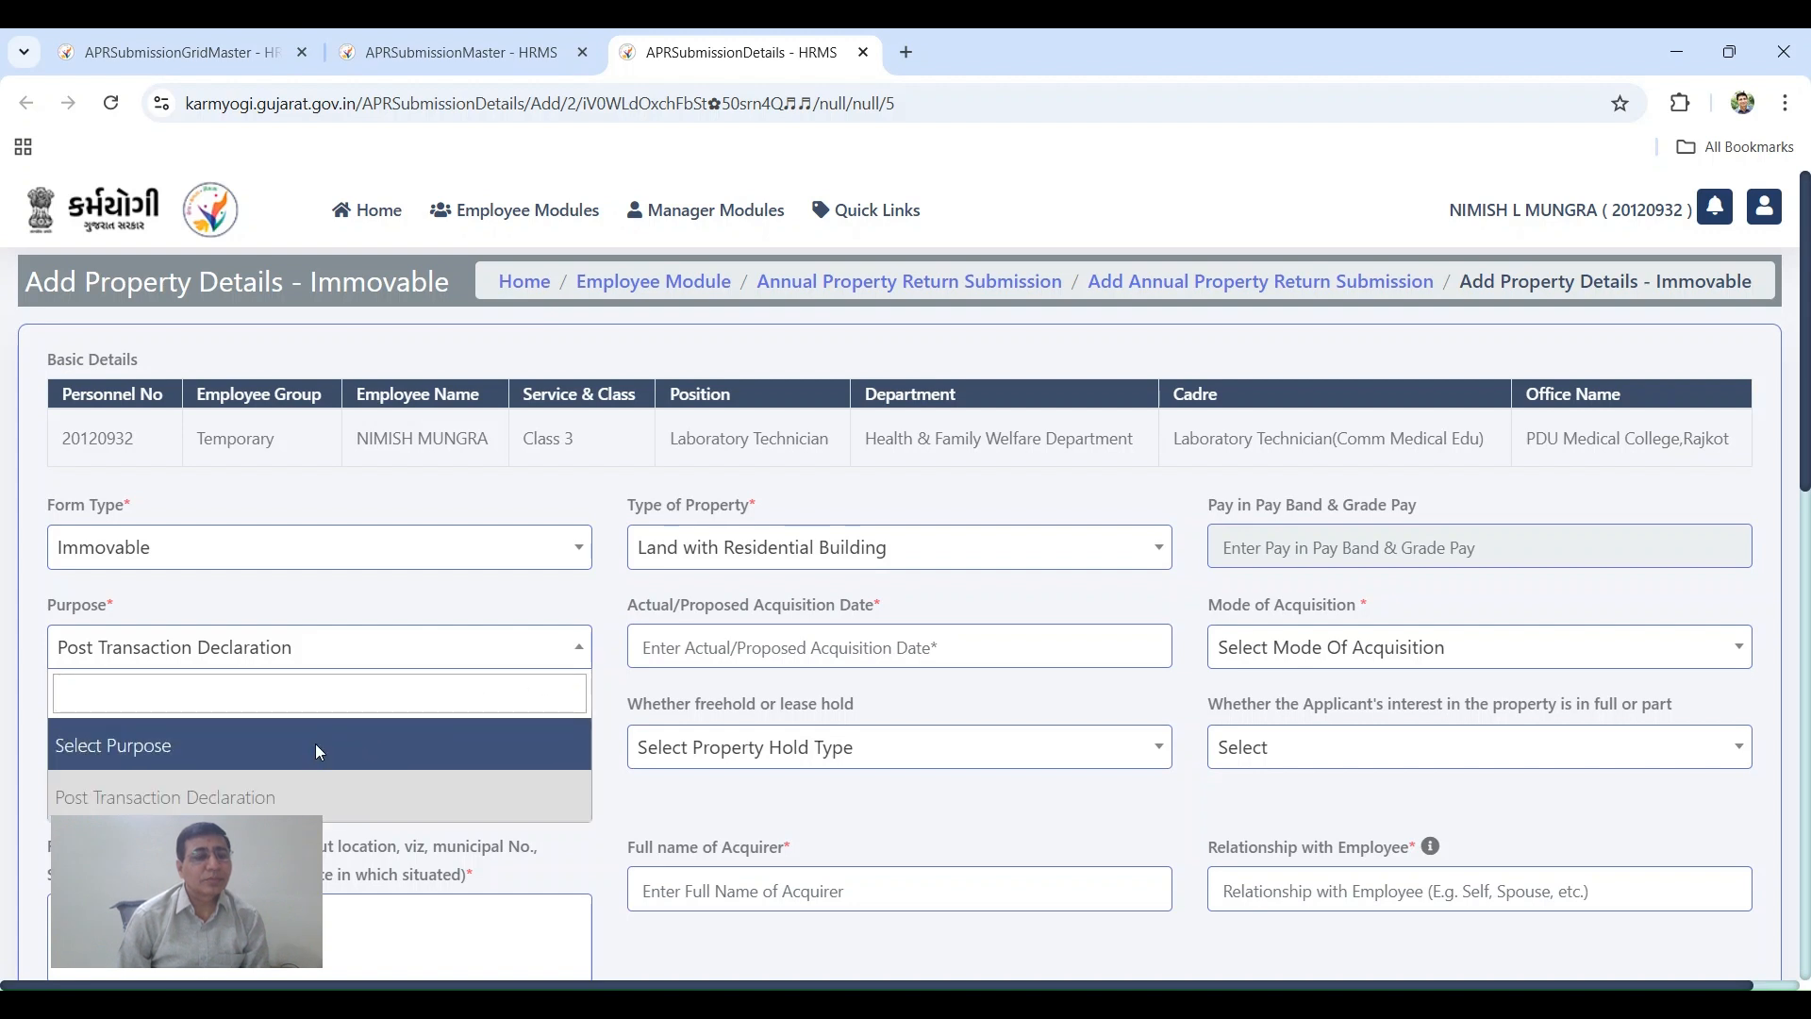
pyautogui.click(315, 745)
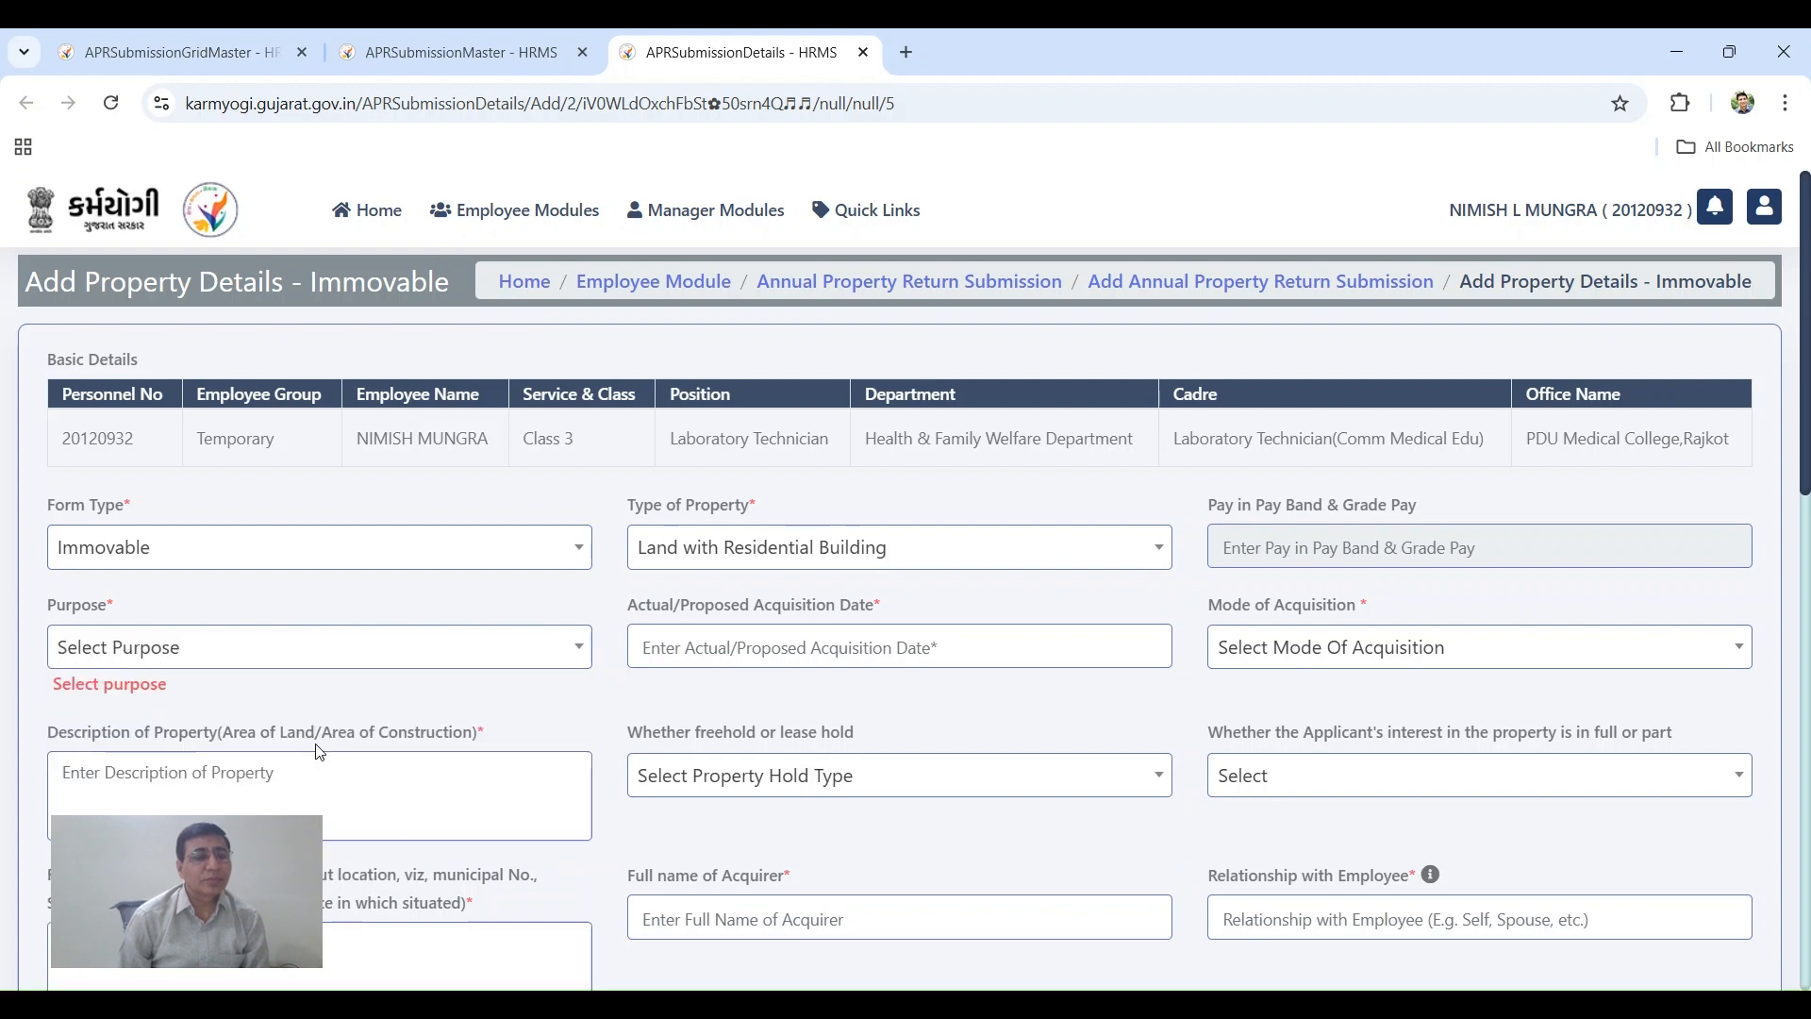
pyautogui.click(580, 657)
# Step: Confirm Post Transaction Declaration as the purpose and enter acquisition date 05-10-2021
pyautogui.click(475, 797)
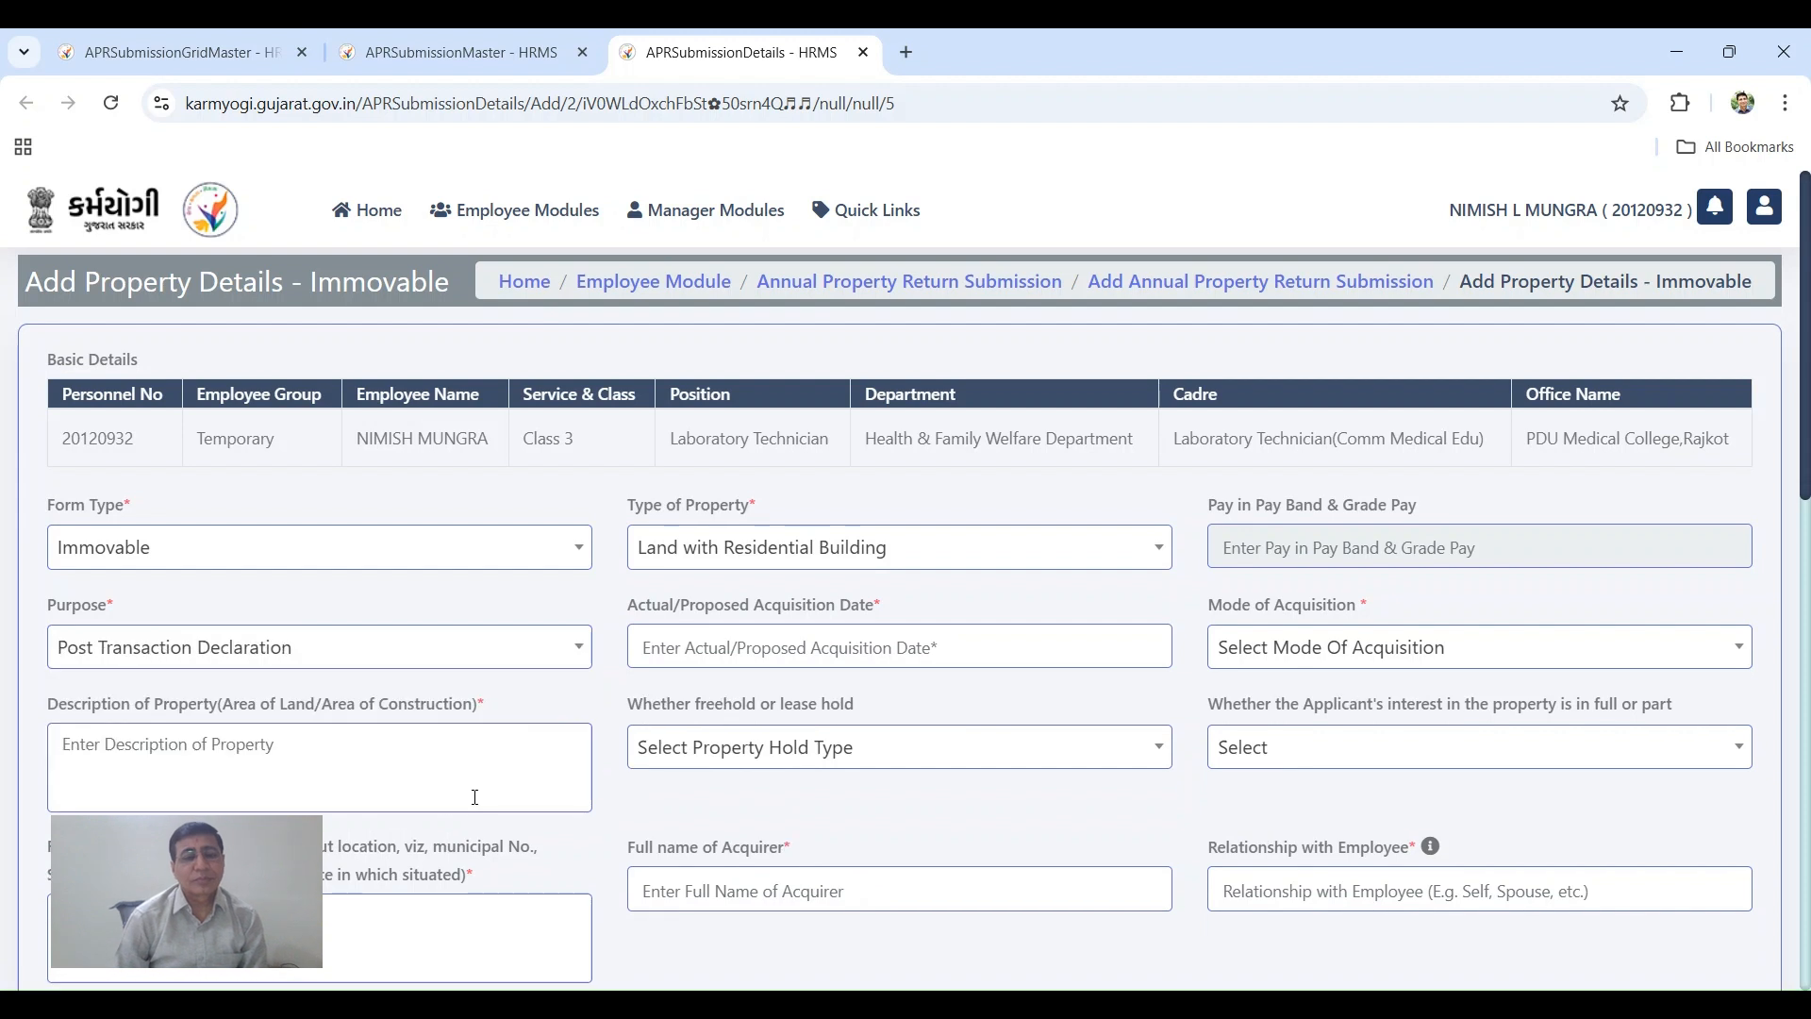
pyautogui.click(847, 646)
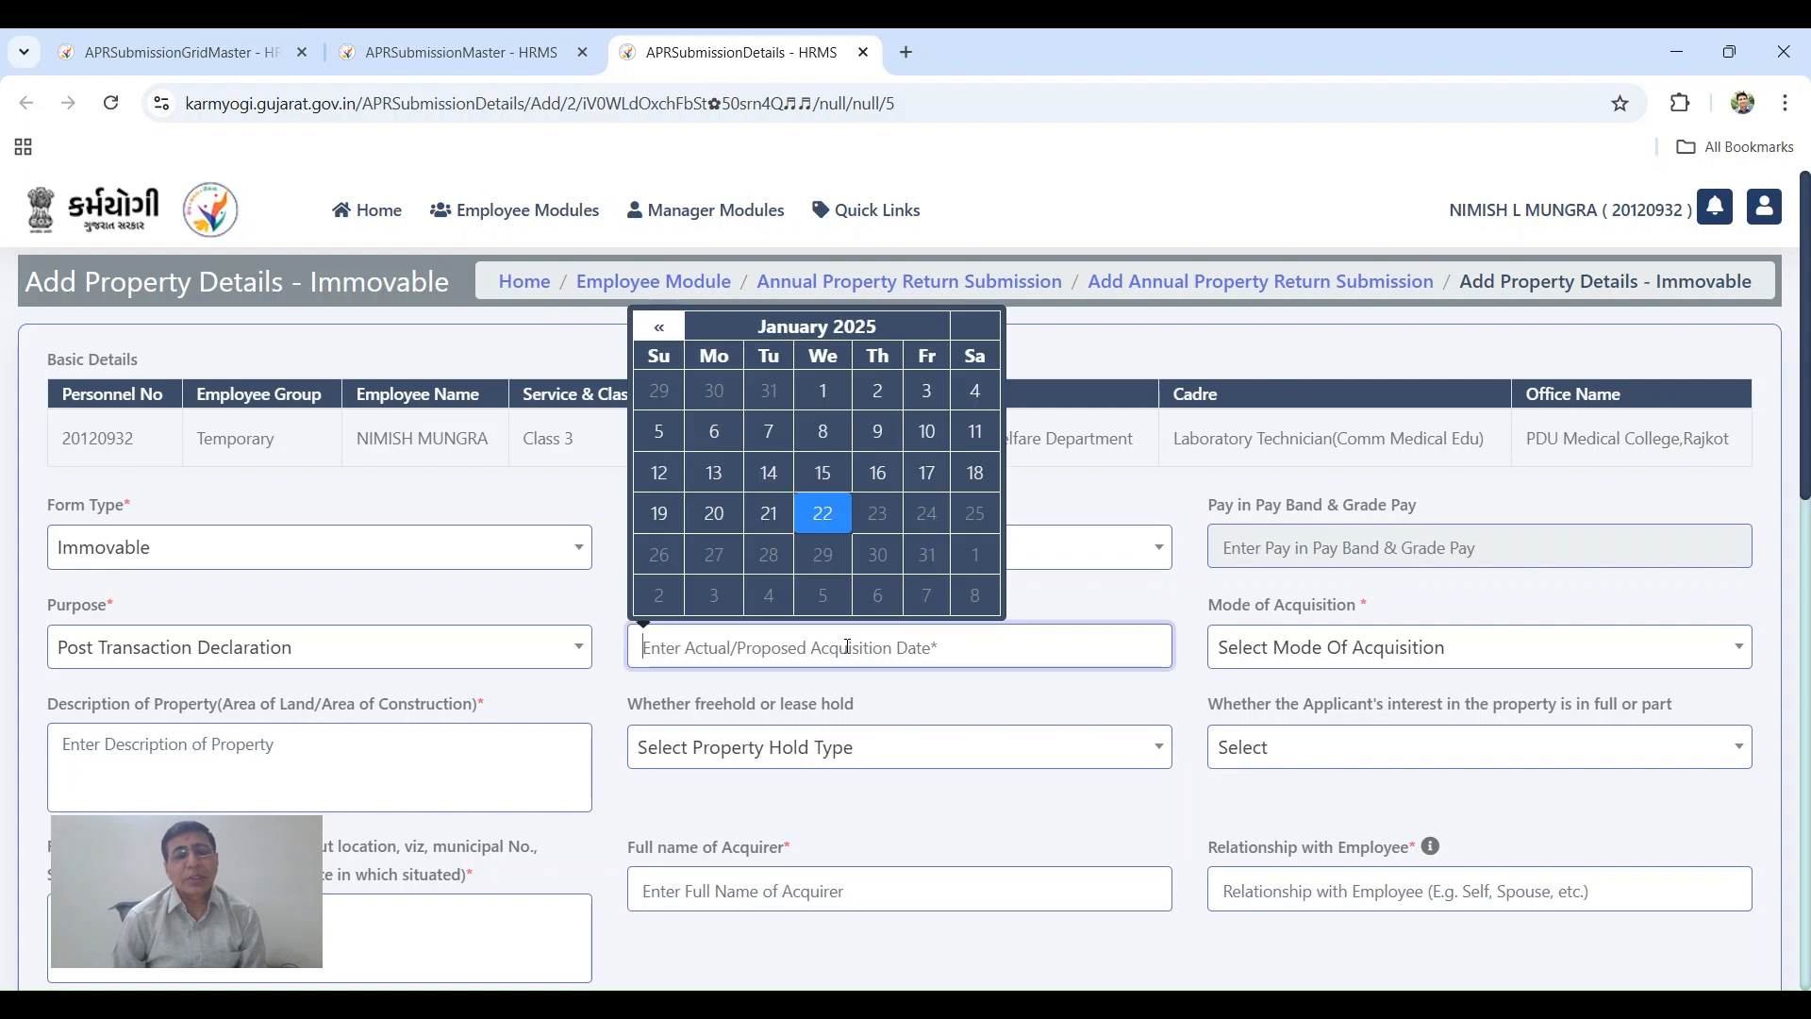
pyautogui.click(866, 327)
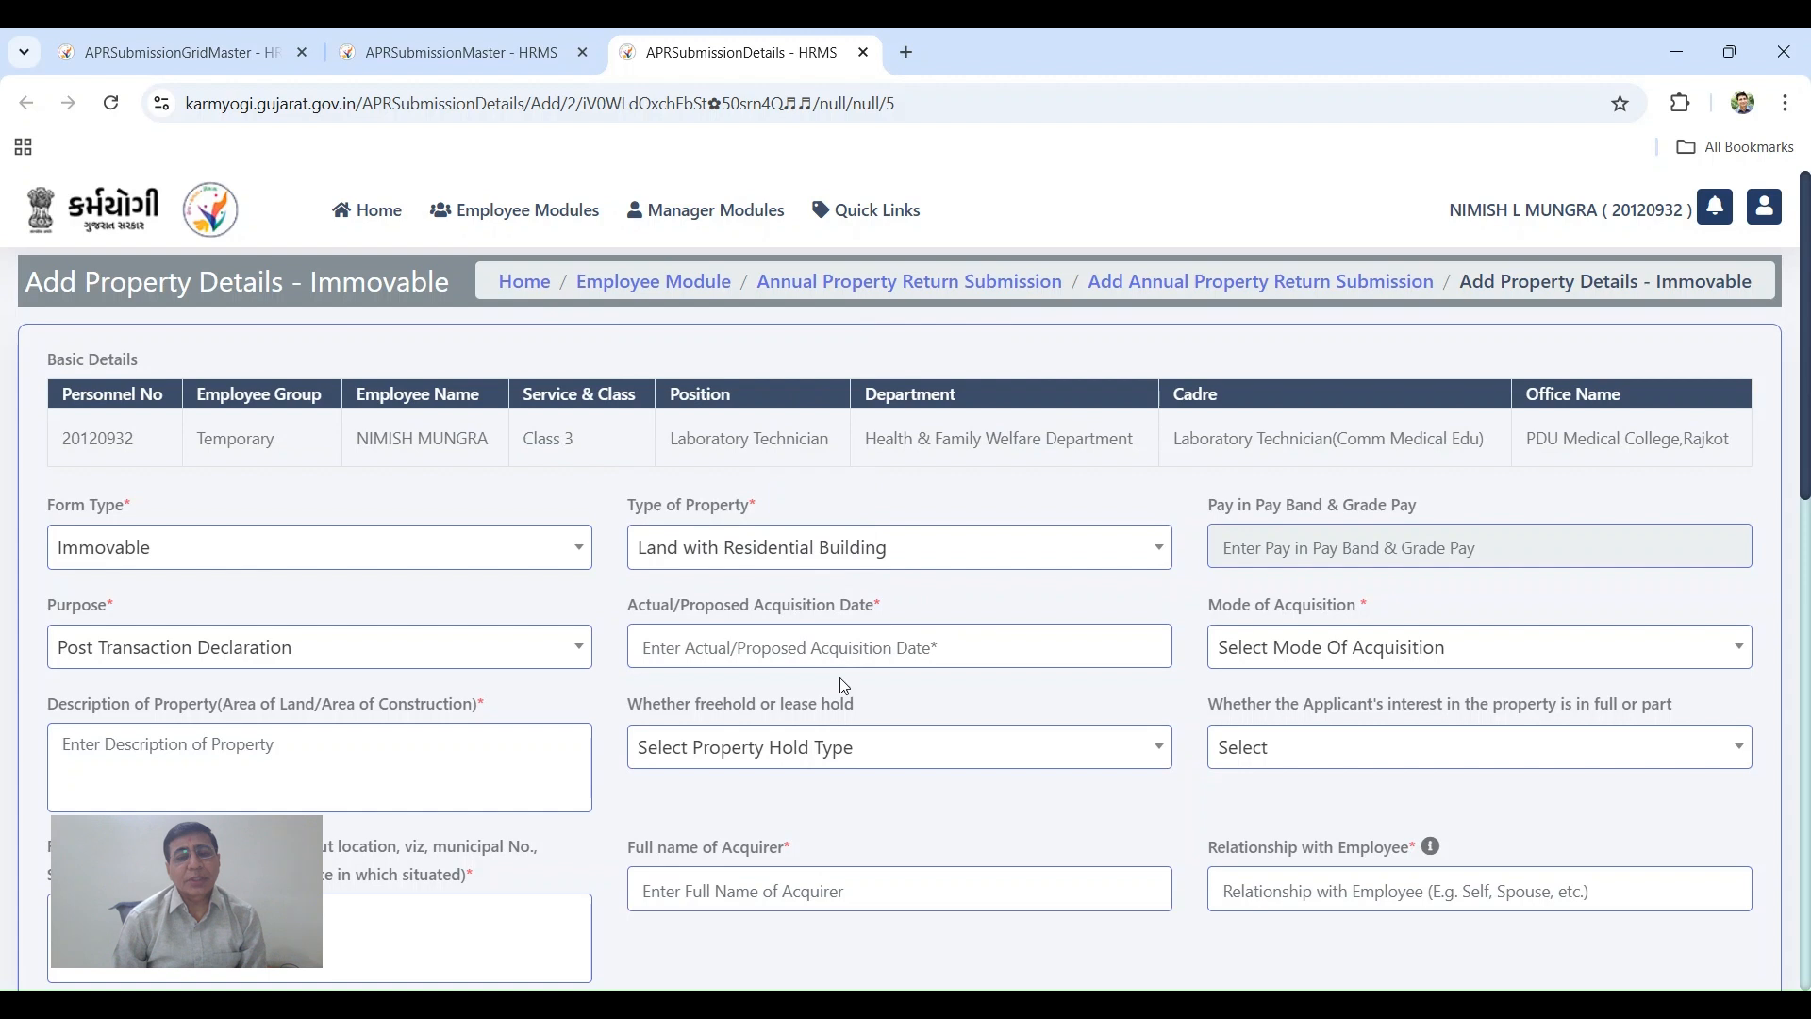
pyautogui.click(830, 640)
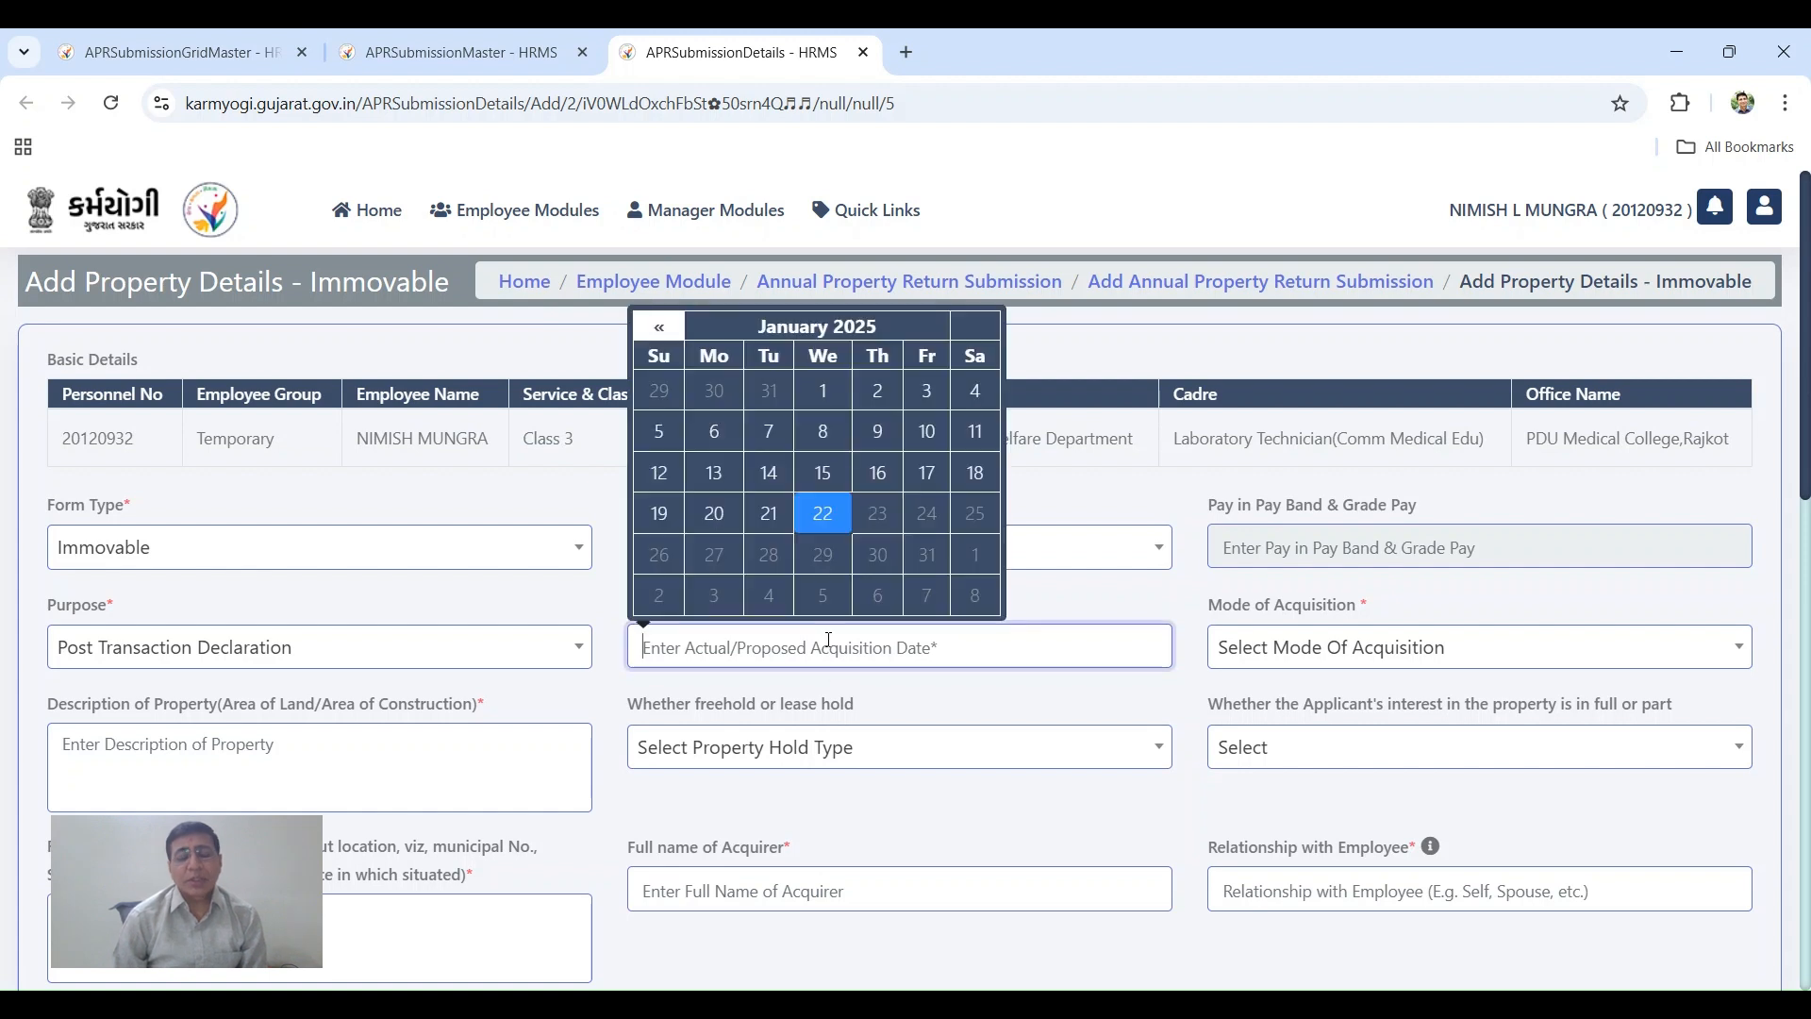
pyautogui.write('05')
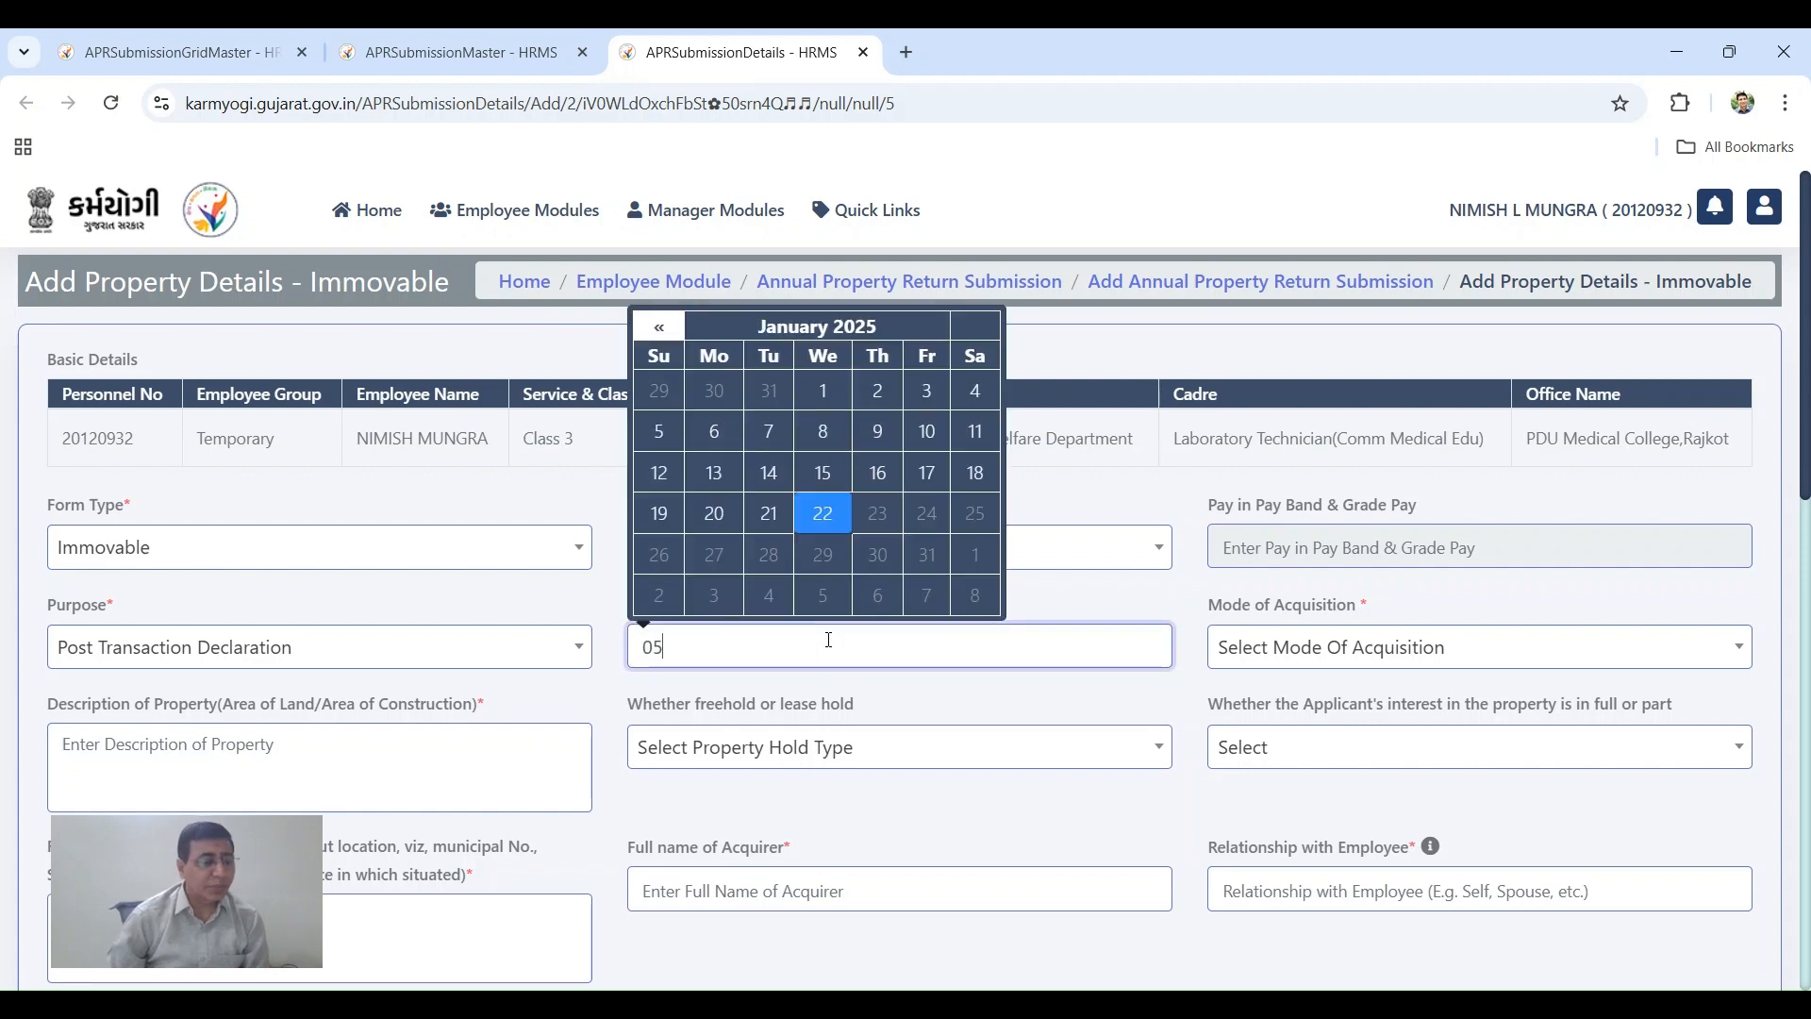
pyautogui.write('-')
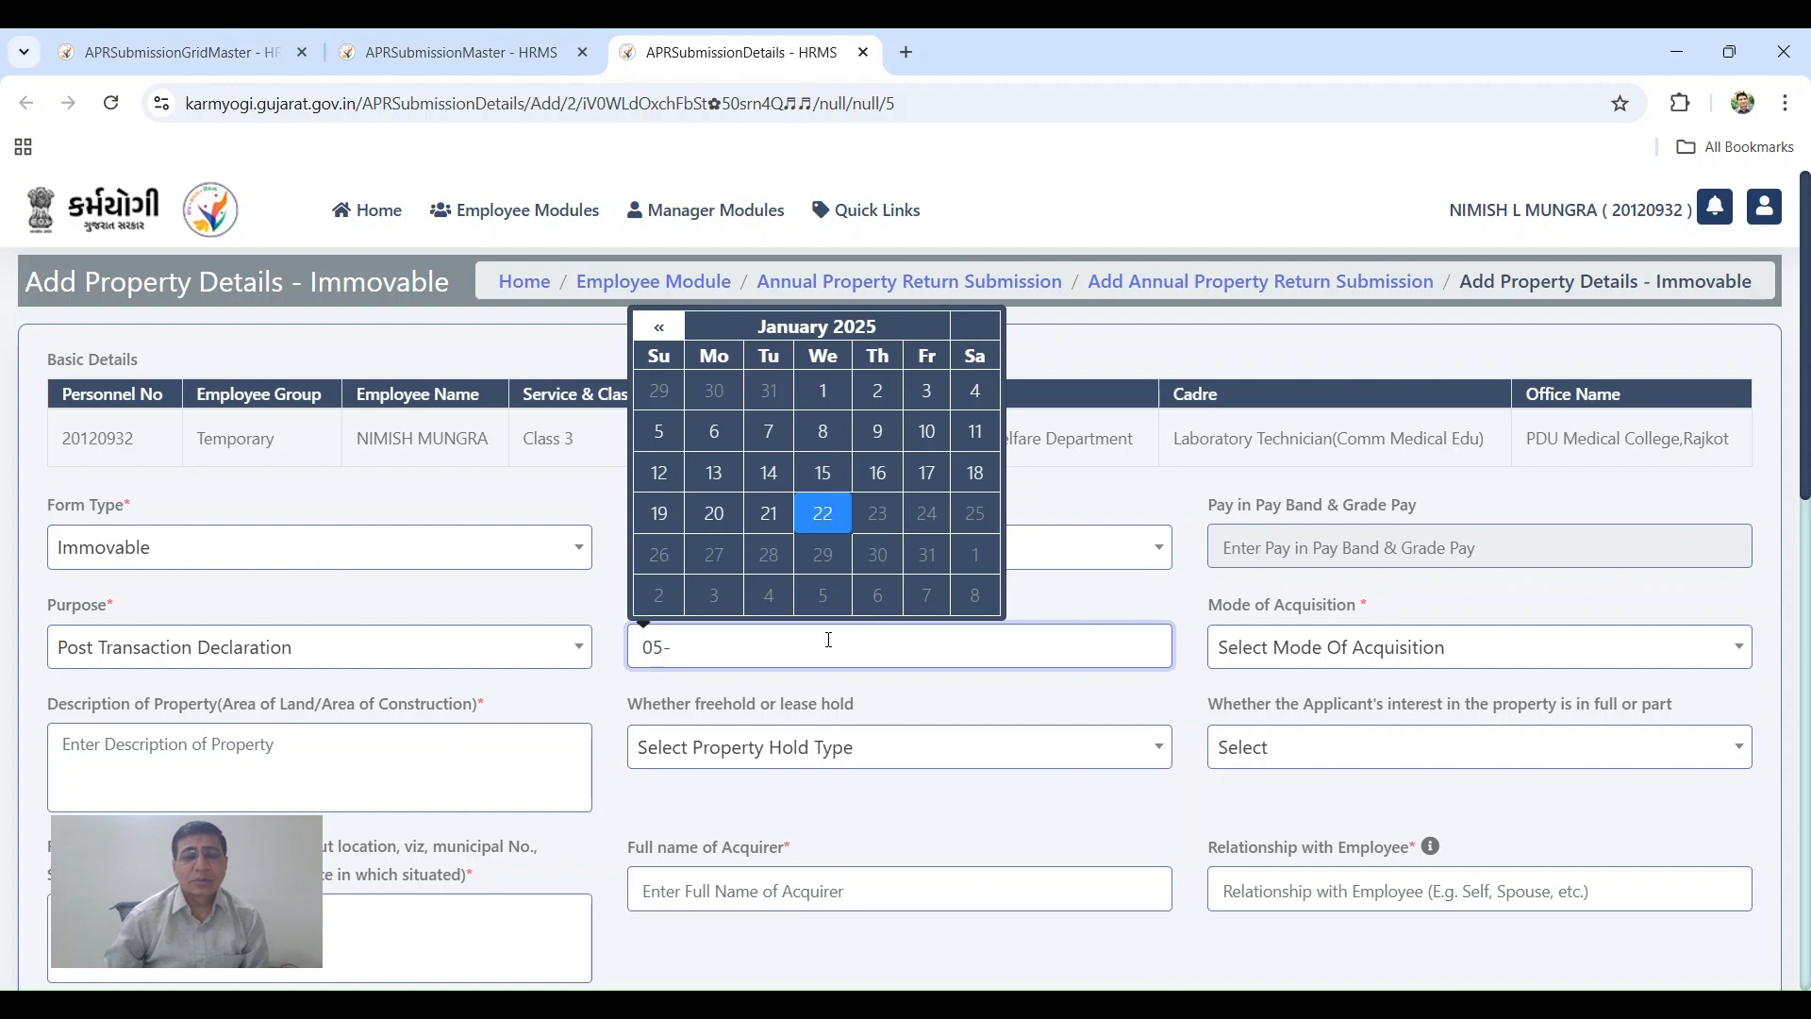
pyautogui.write('10')
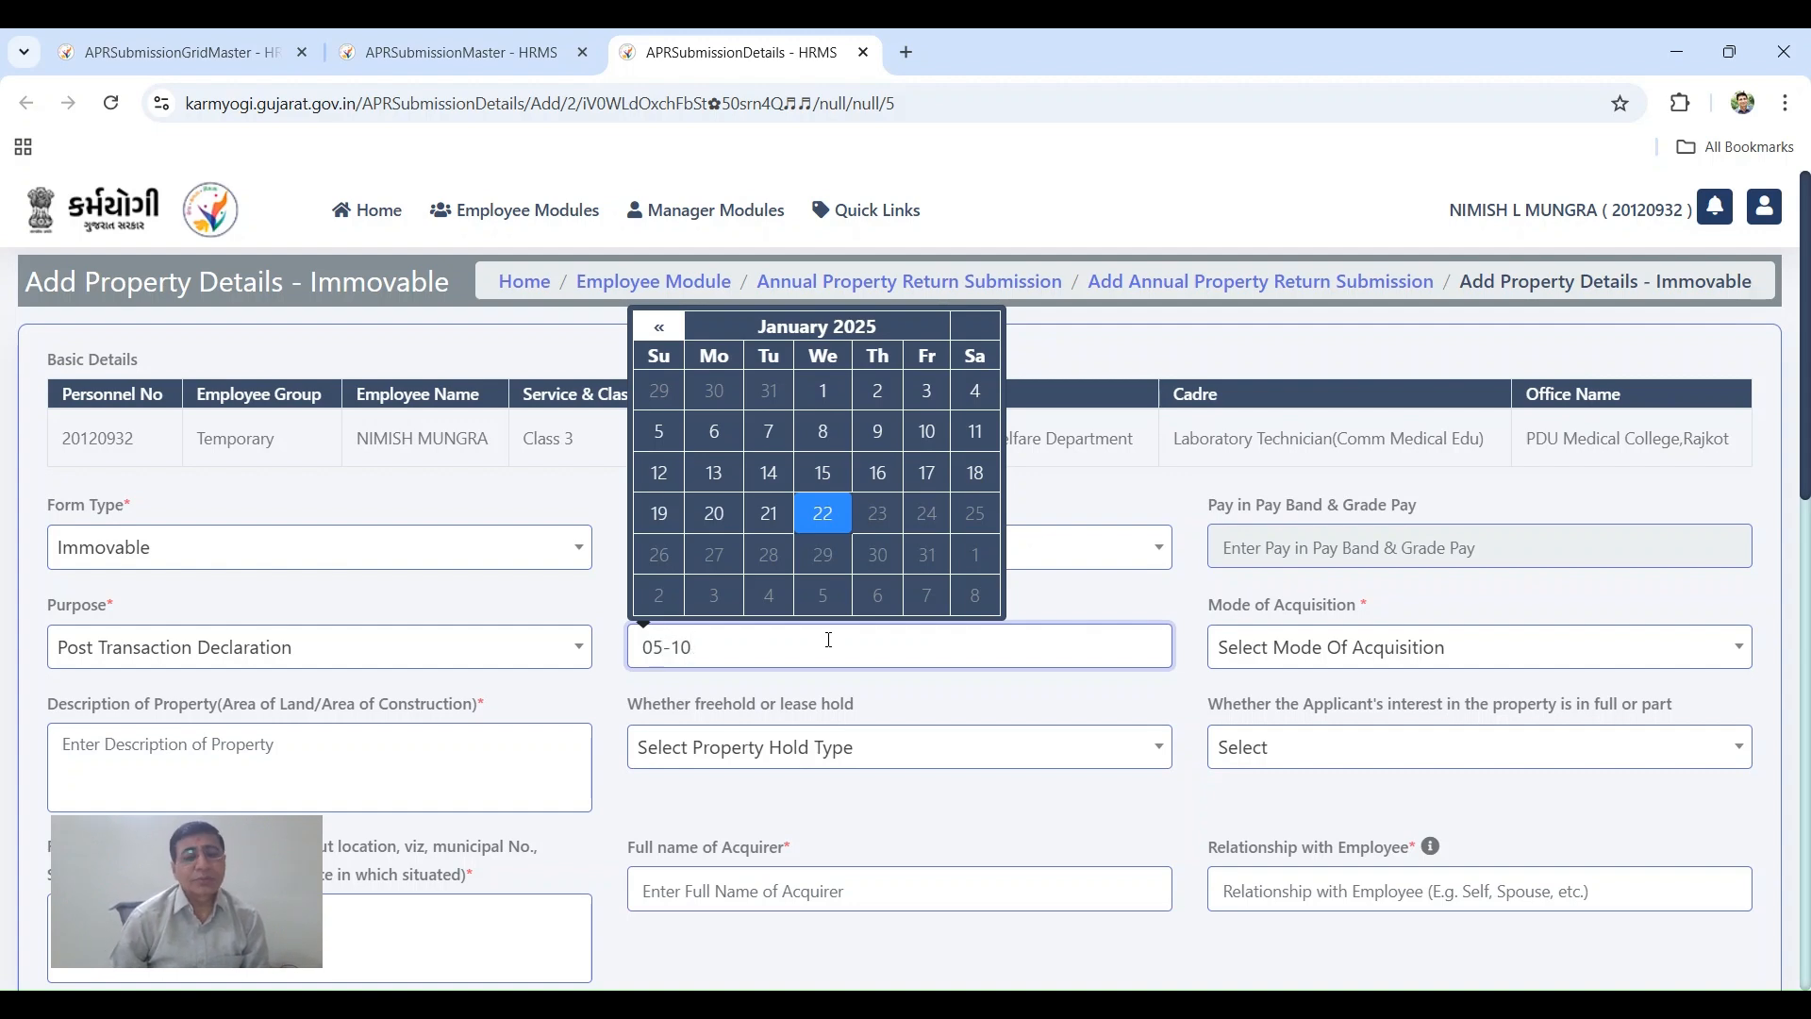
pyautogui.write('-')
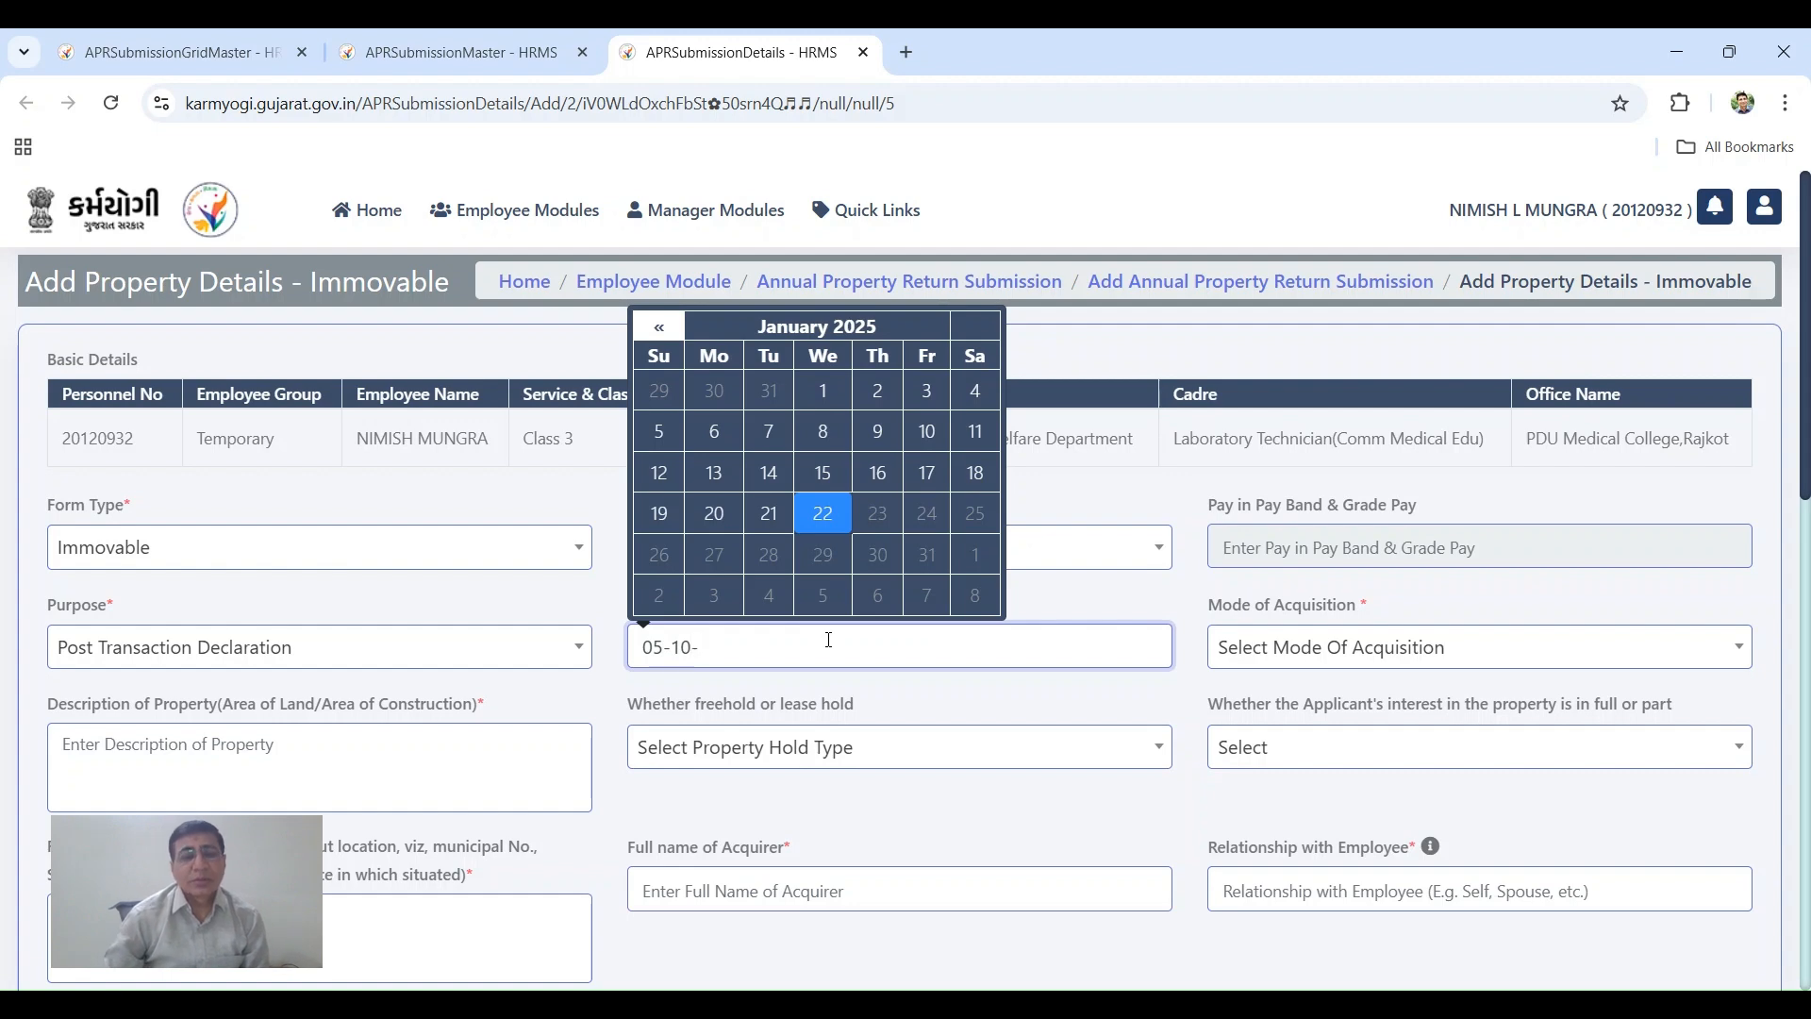
pyautogui.write('2021')
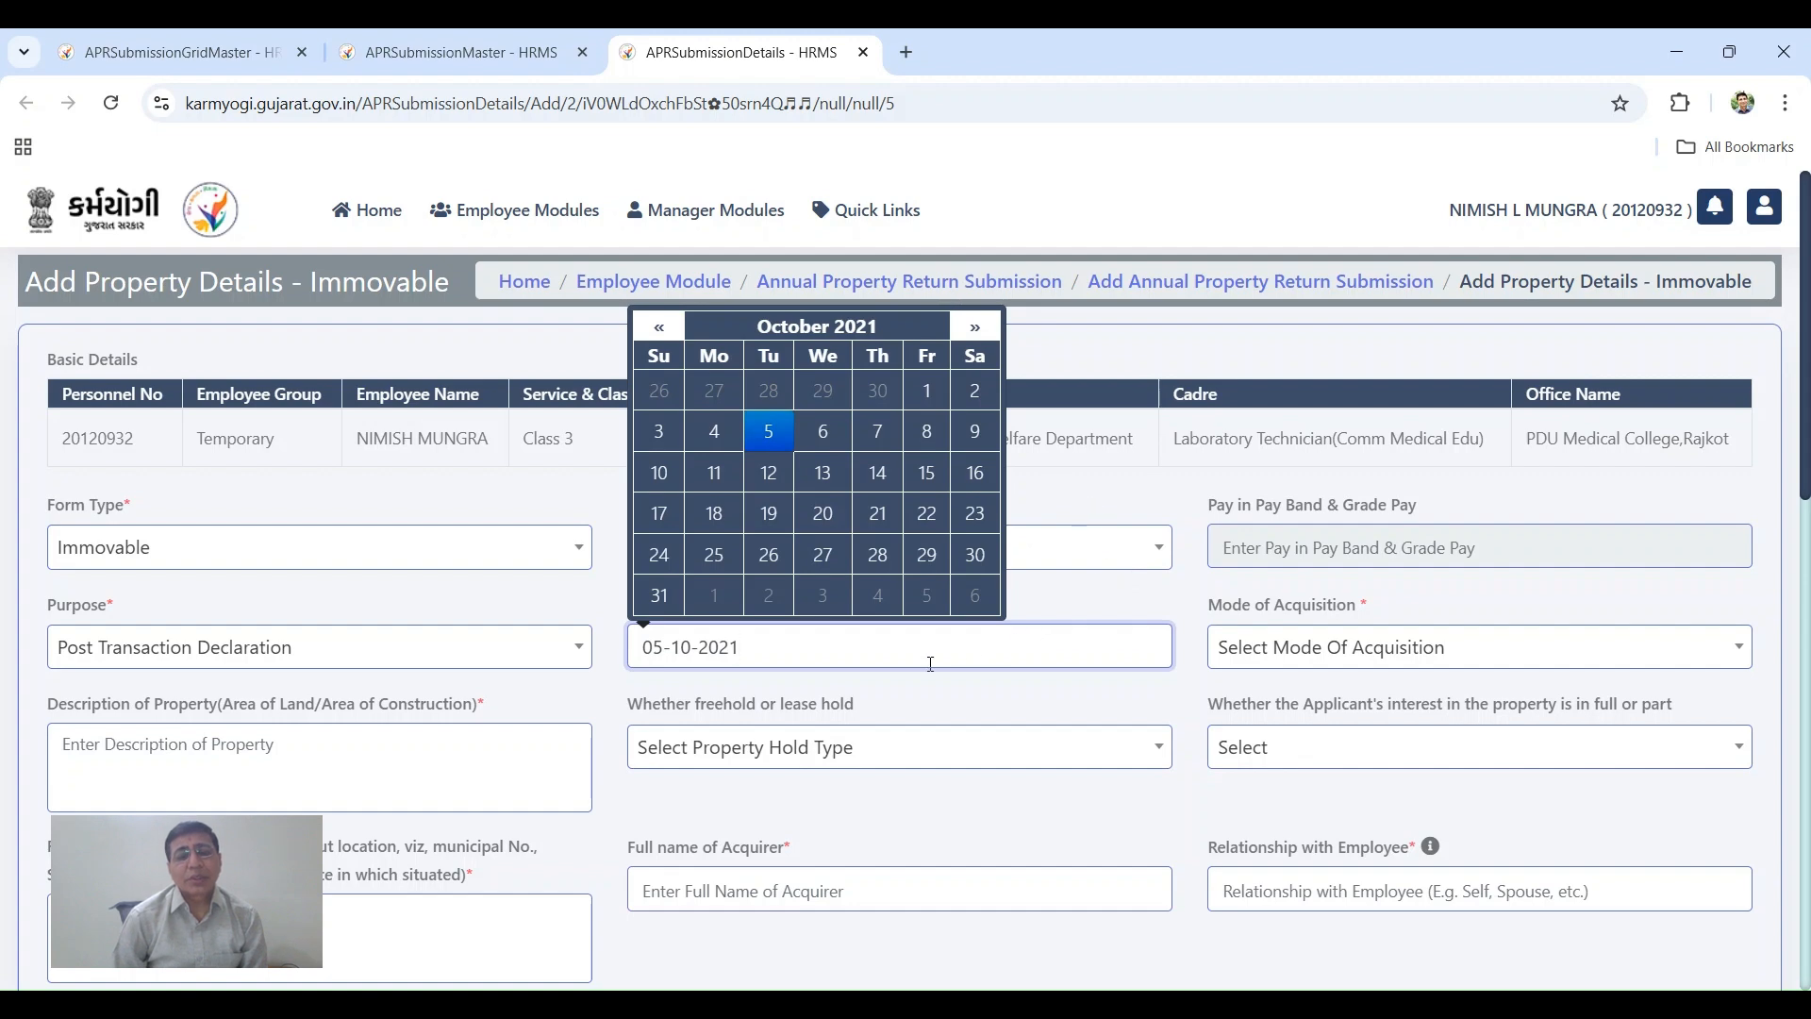
pyautogui.click(1406, 647)
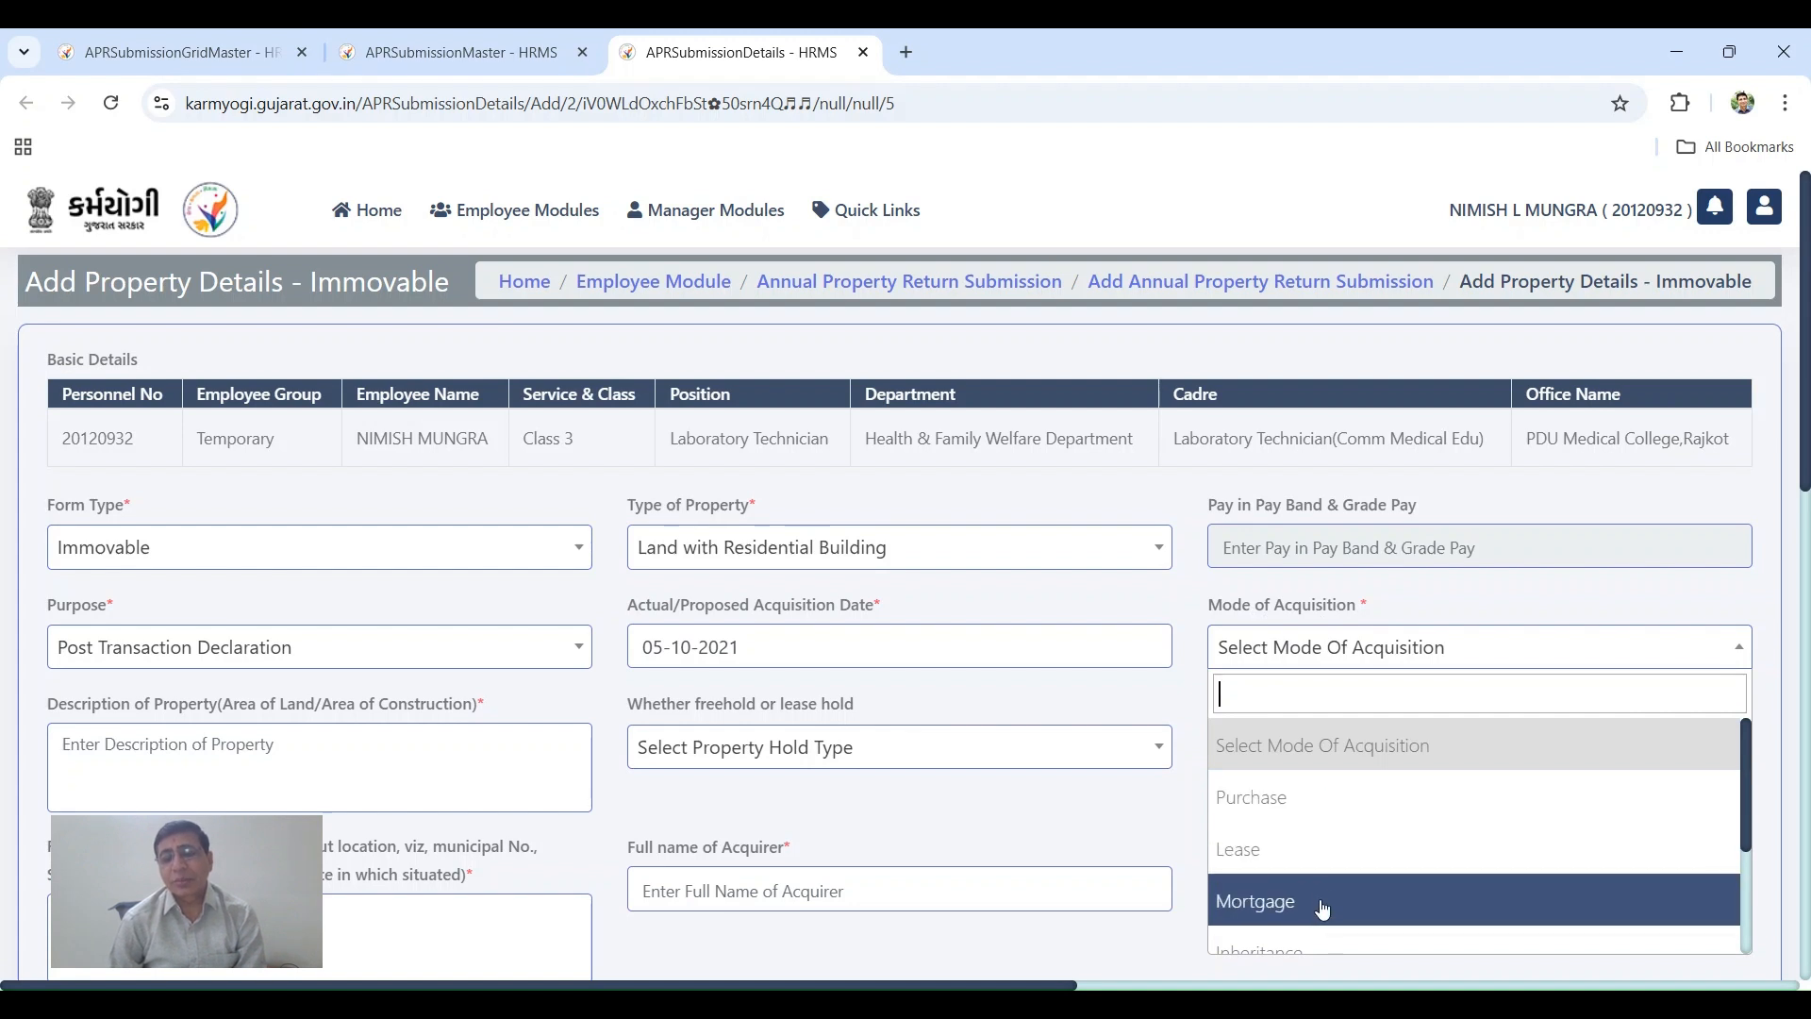
# Step: Set Mode of Acquisition to Purchase and enter '69.77 sq. meter' as the property description
pyautogui.click(1289, 815)
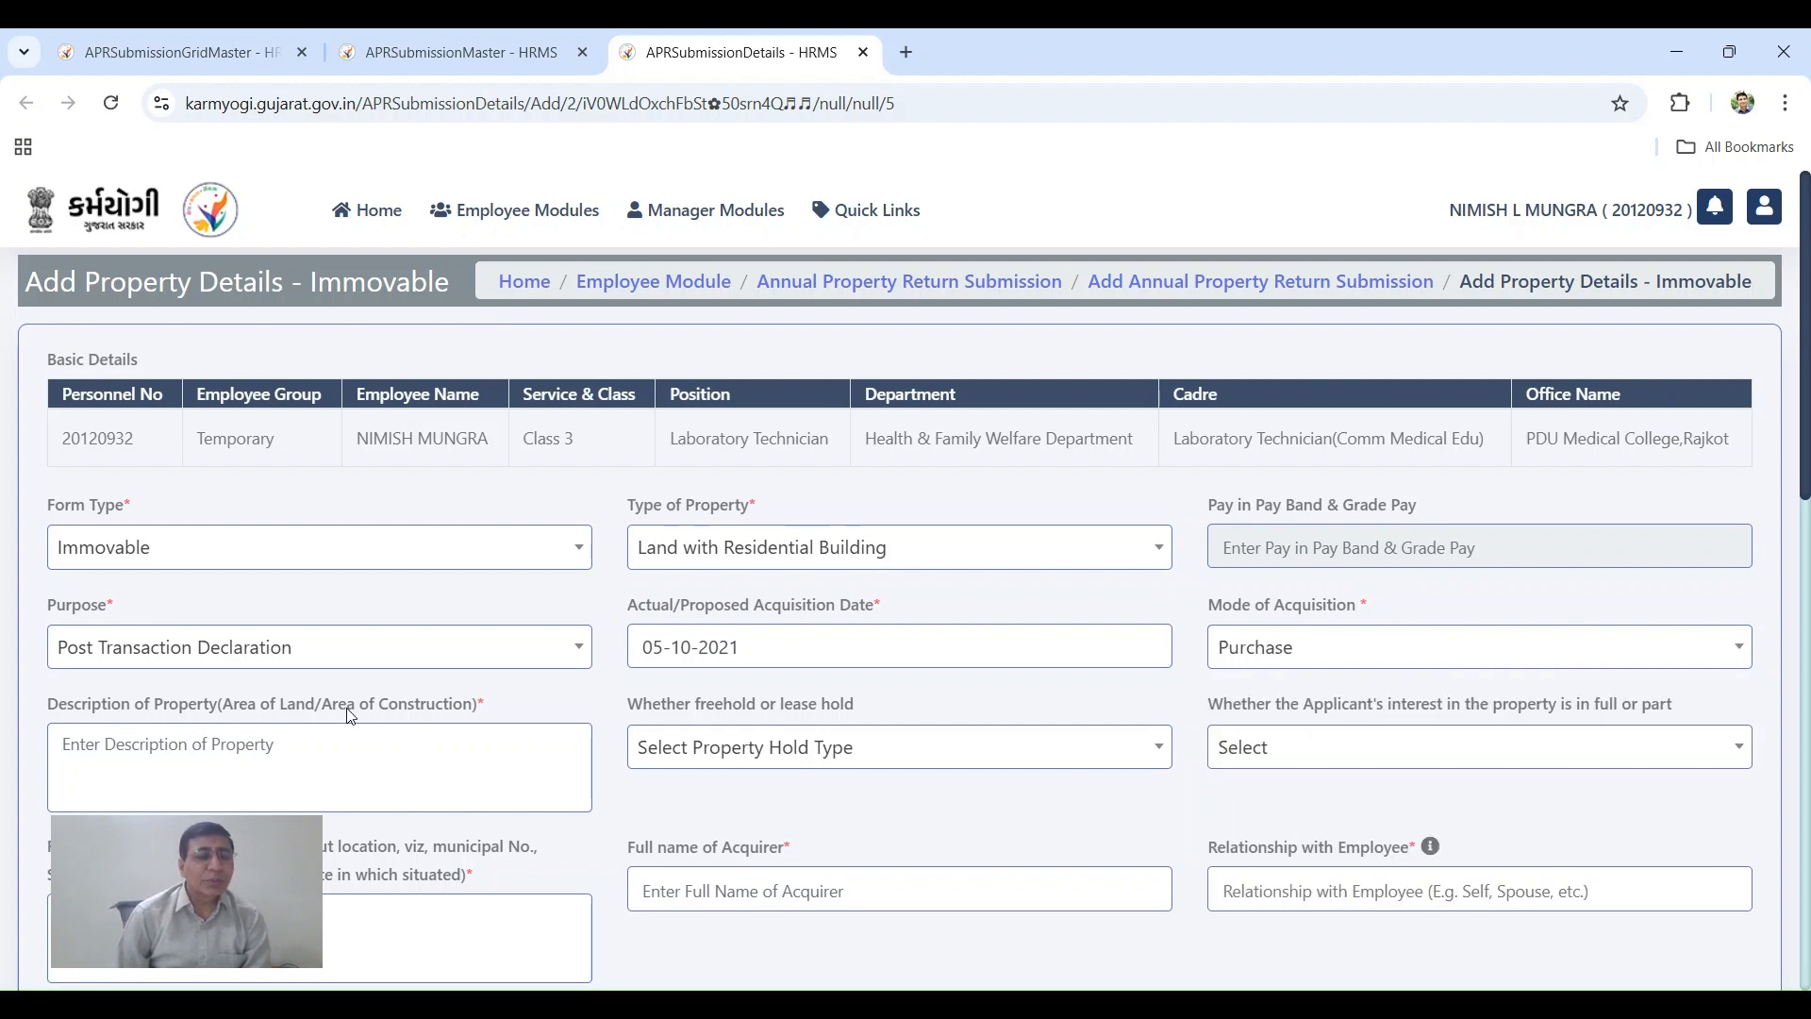
pyautogui.click(320, 754)
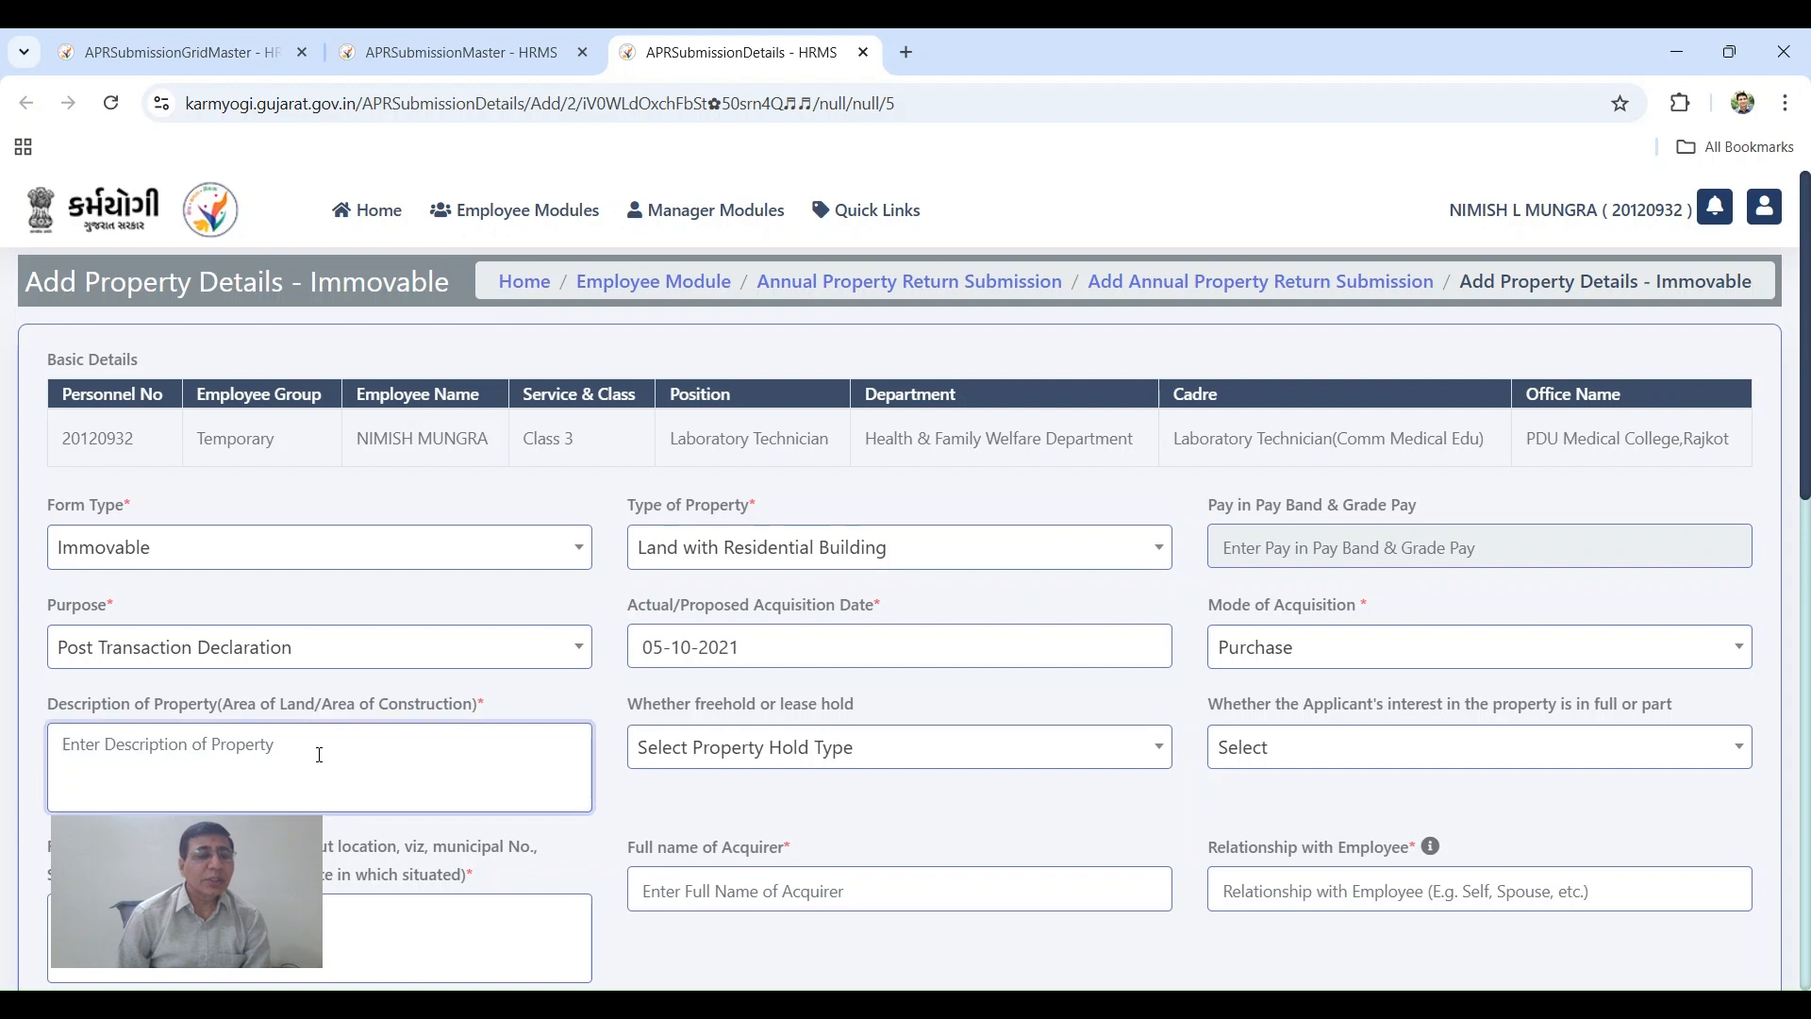
pyautogui.write('6')
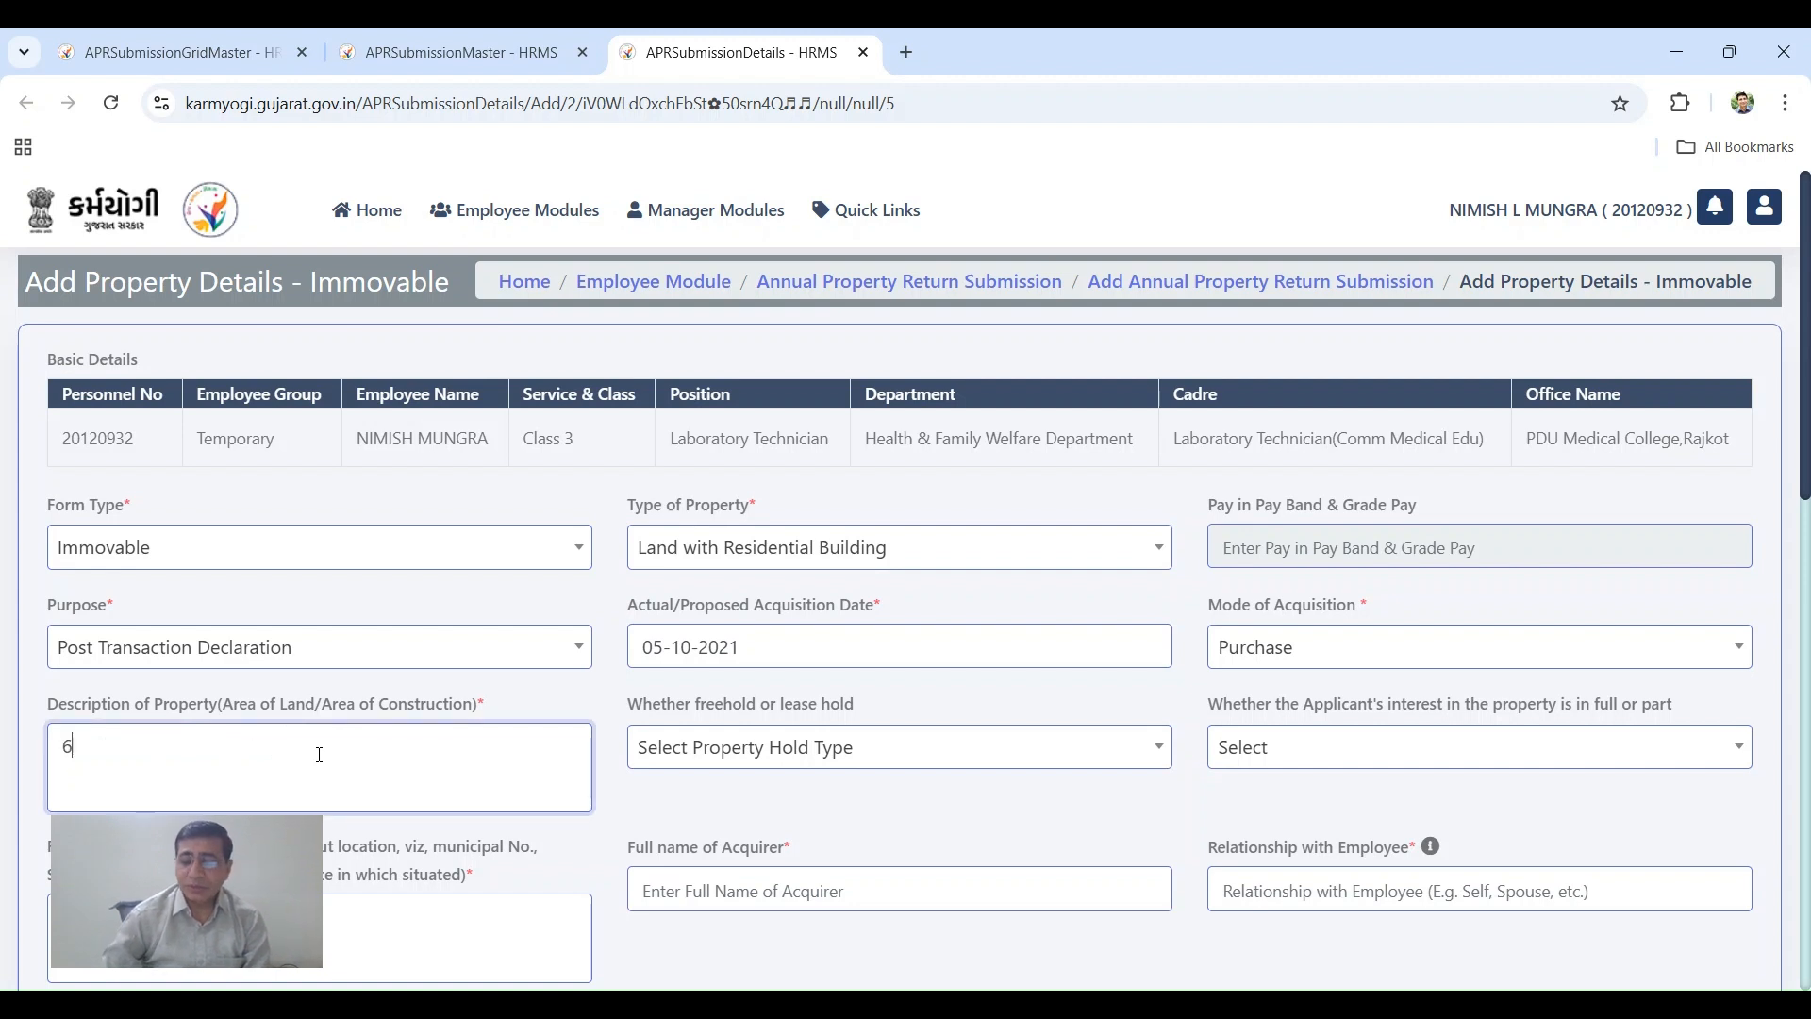
pyautogui.write('9.7')
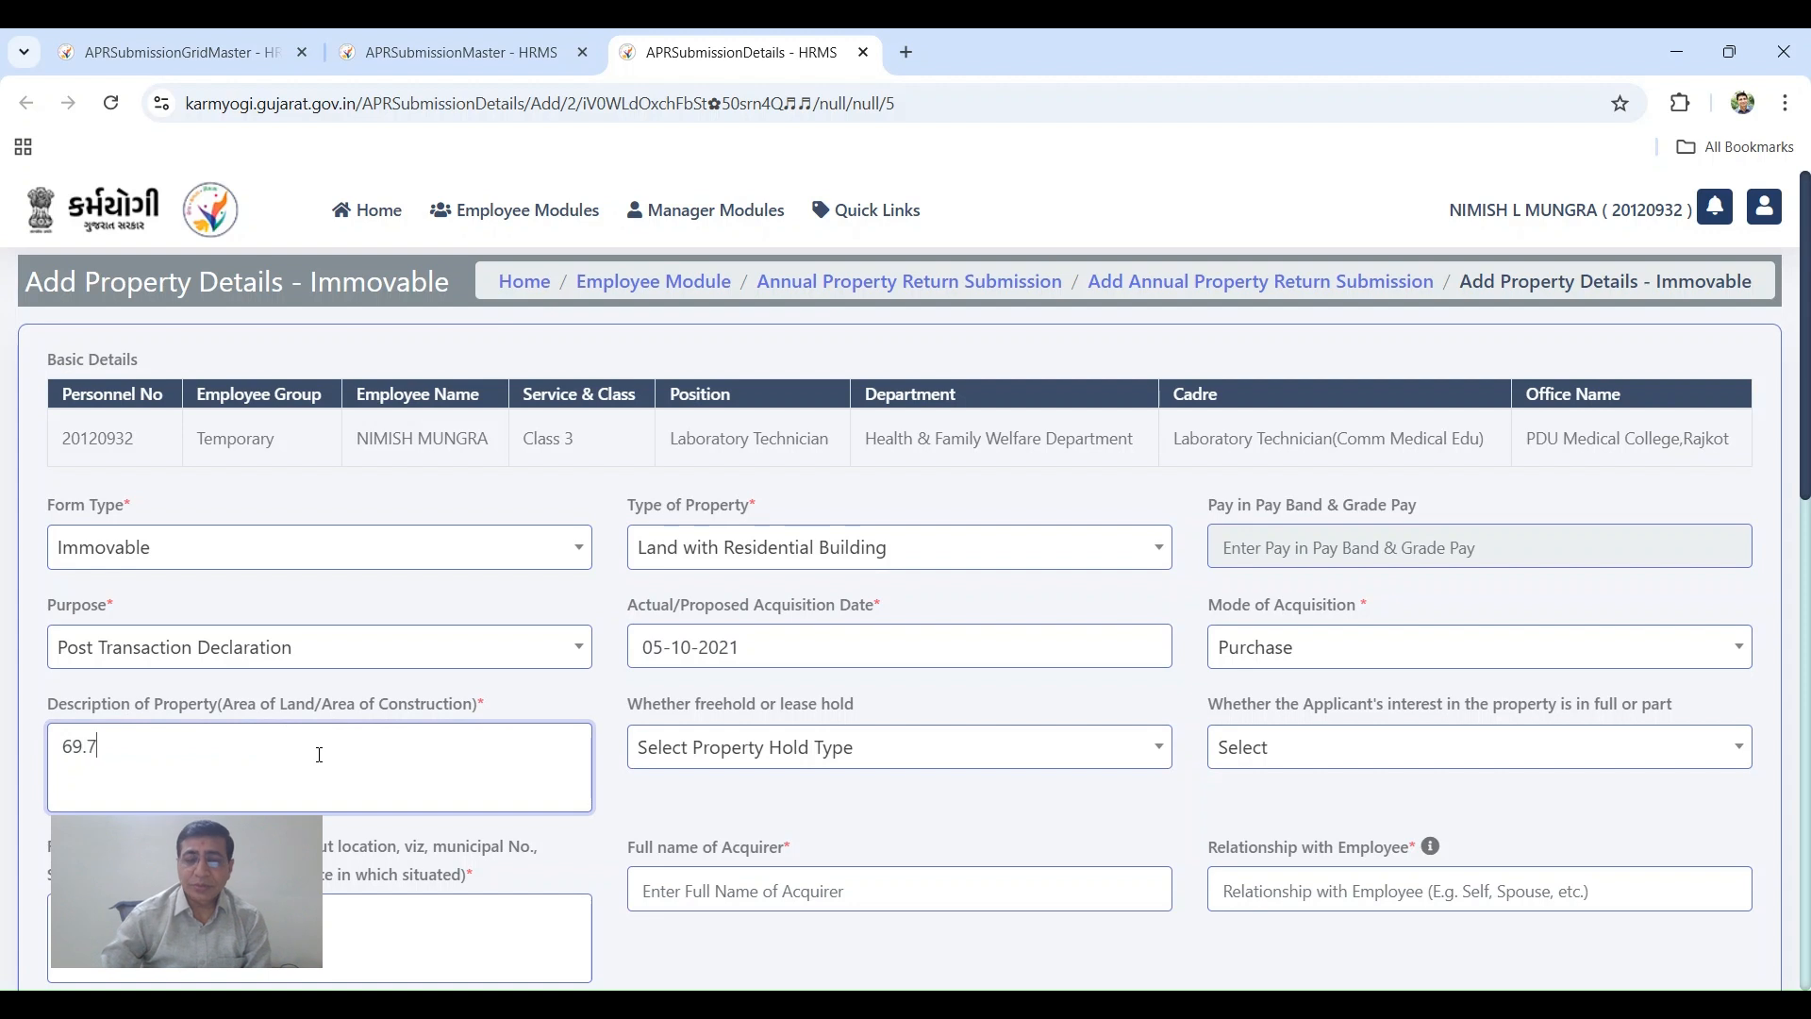
pyautogui.write('7 sq. ')
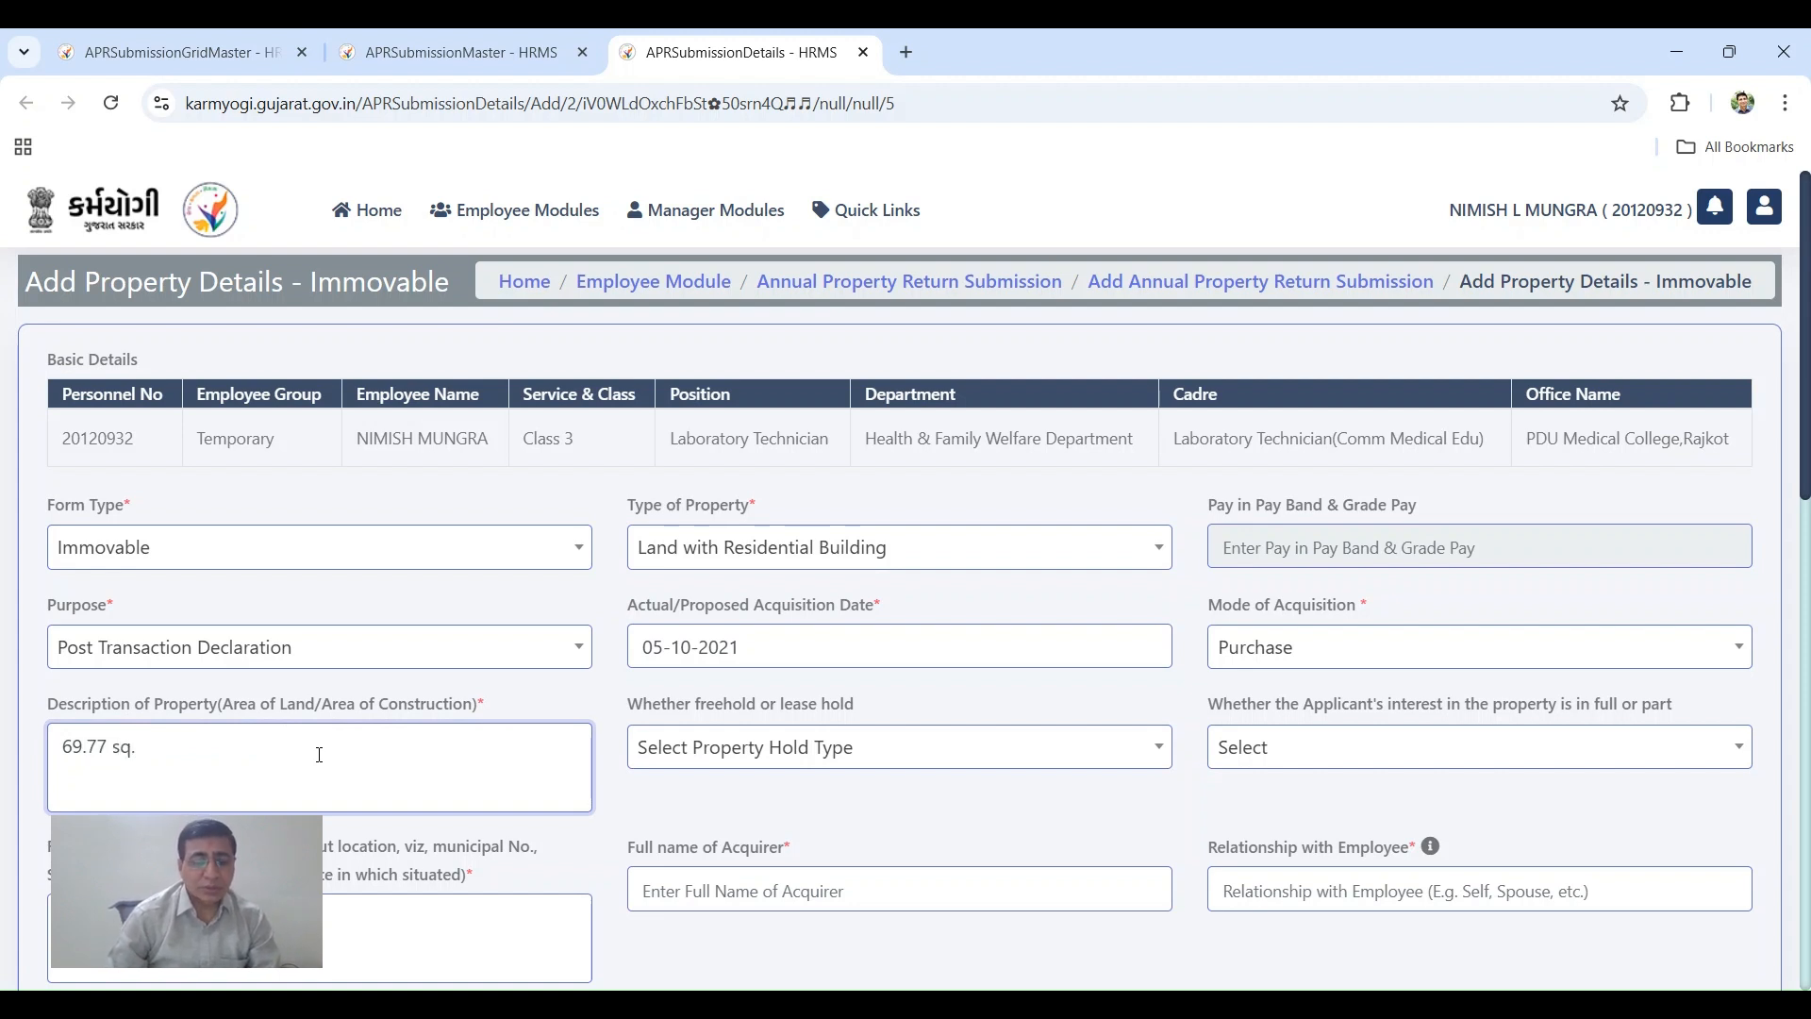
pyautogui.write('meter')
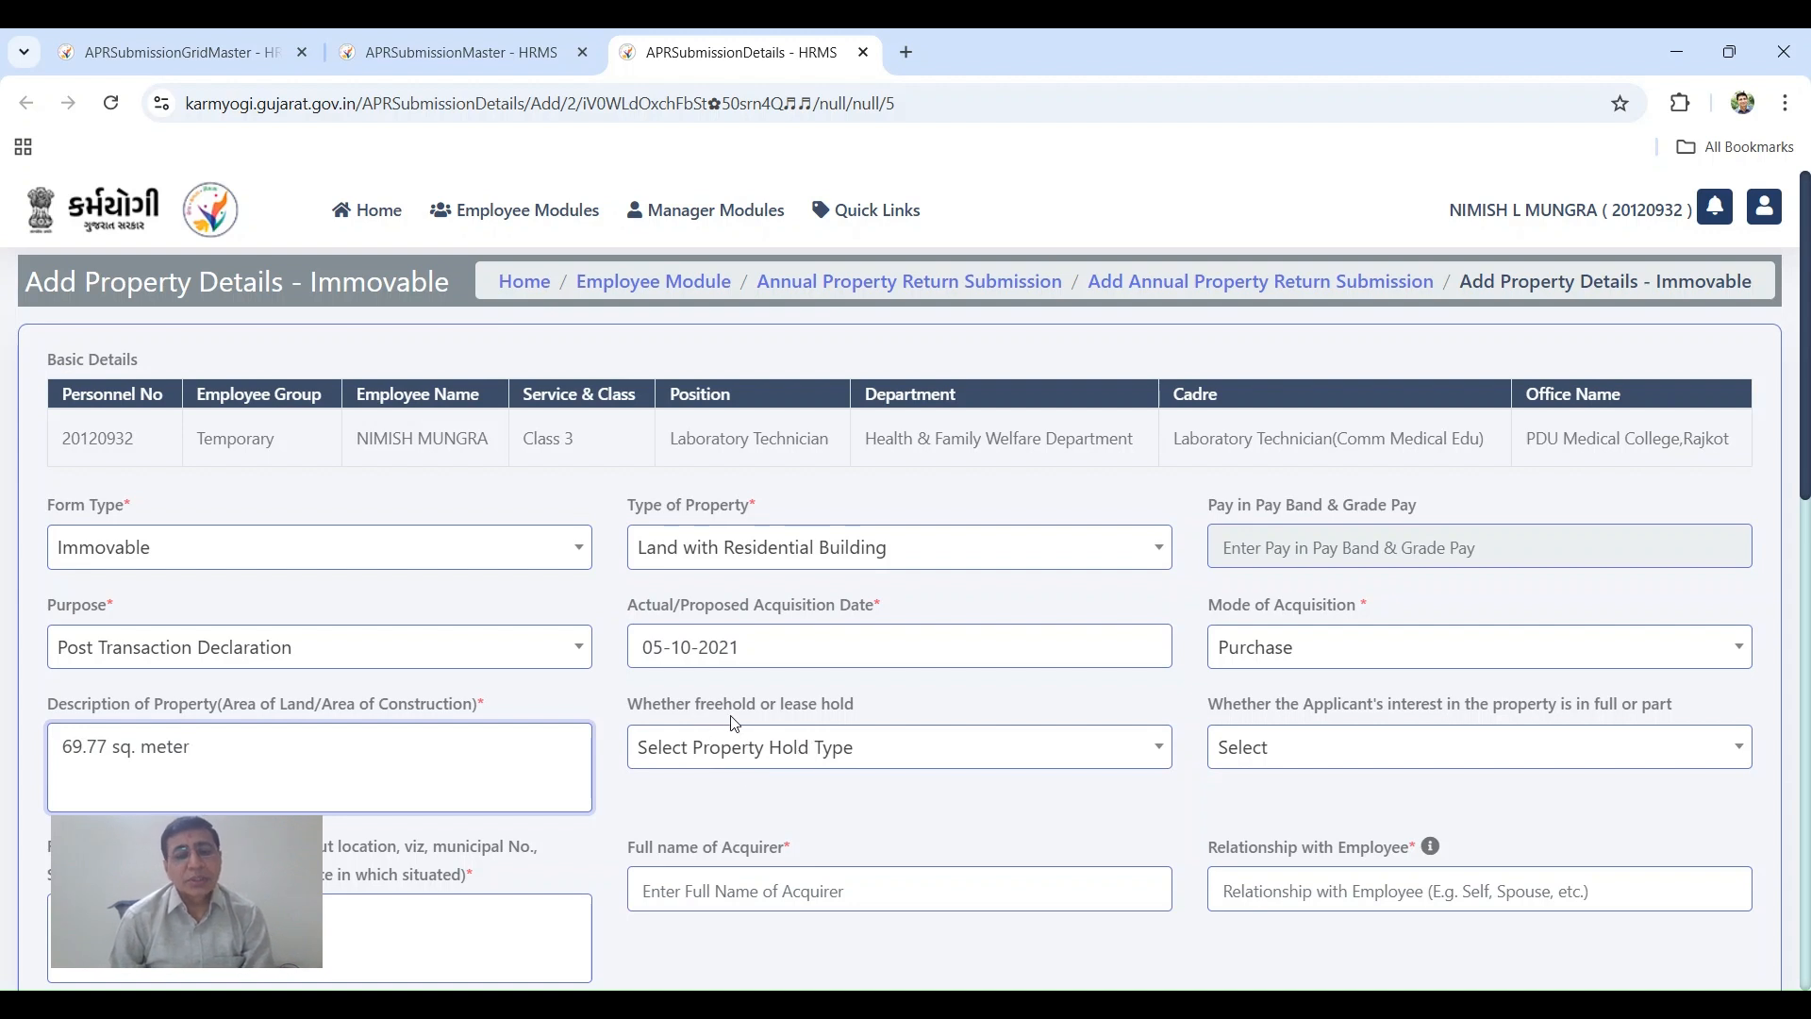
pyautogui.click(1160, 758)
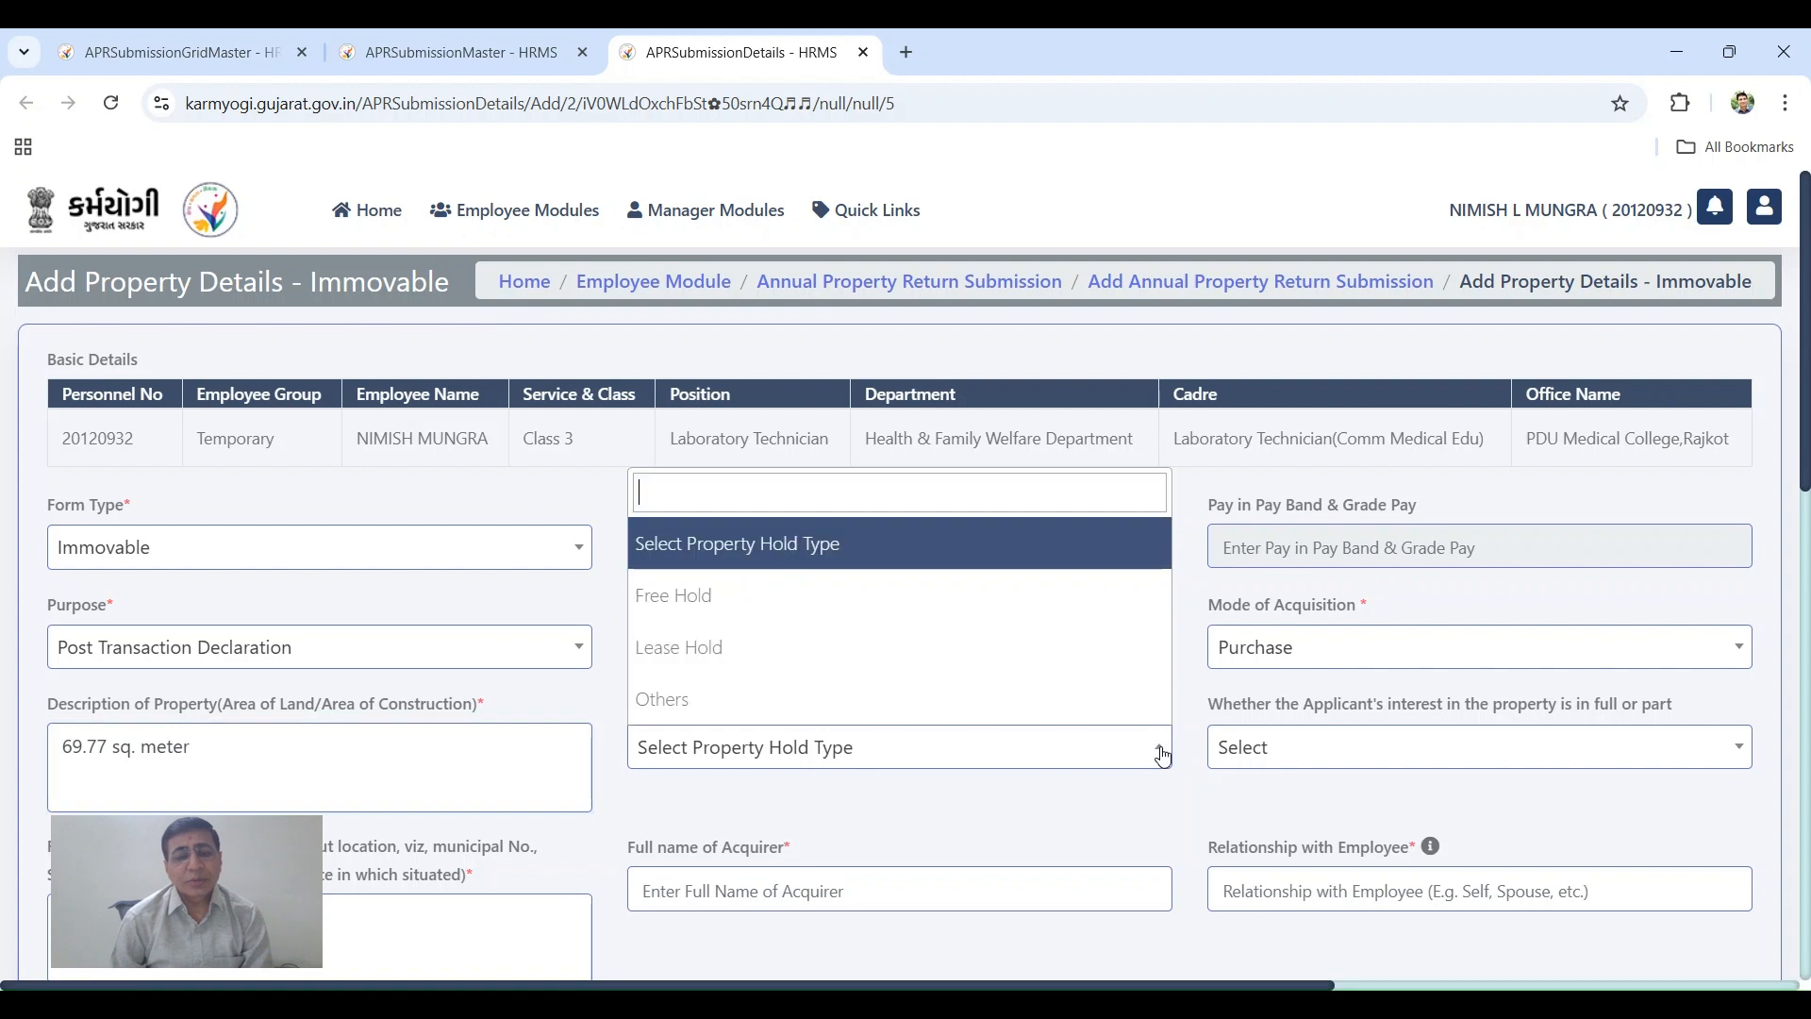
# Step: Choose Free Hold for the property and Full for the applicant's interest
pyautogui.click(823, 608)
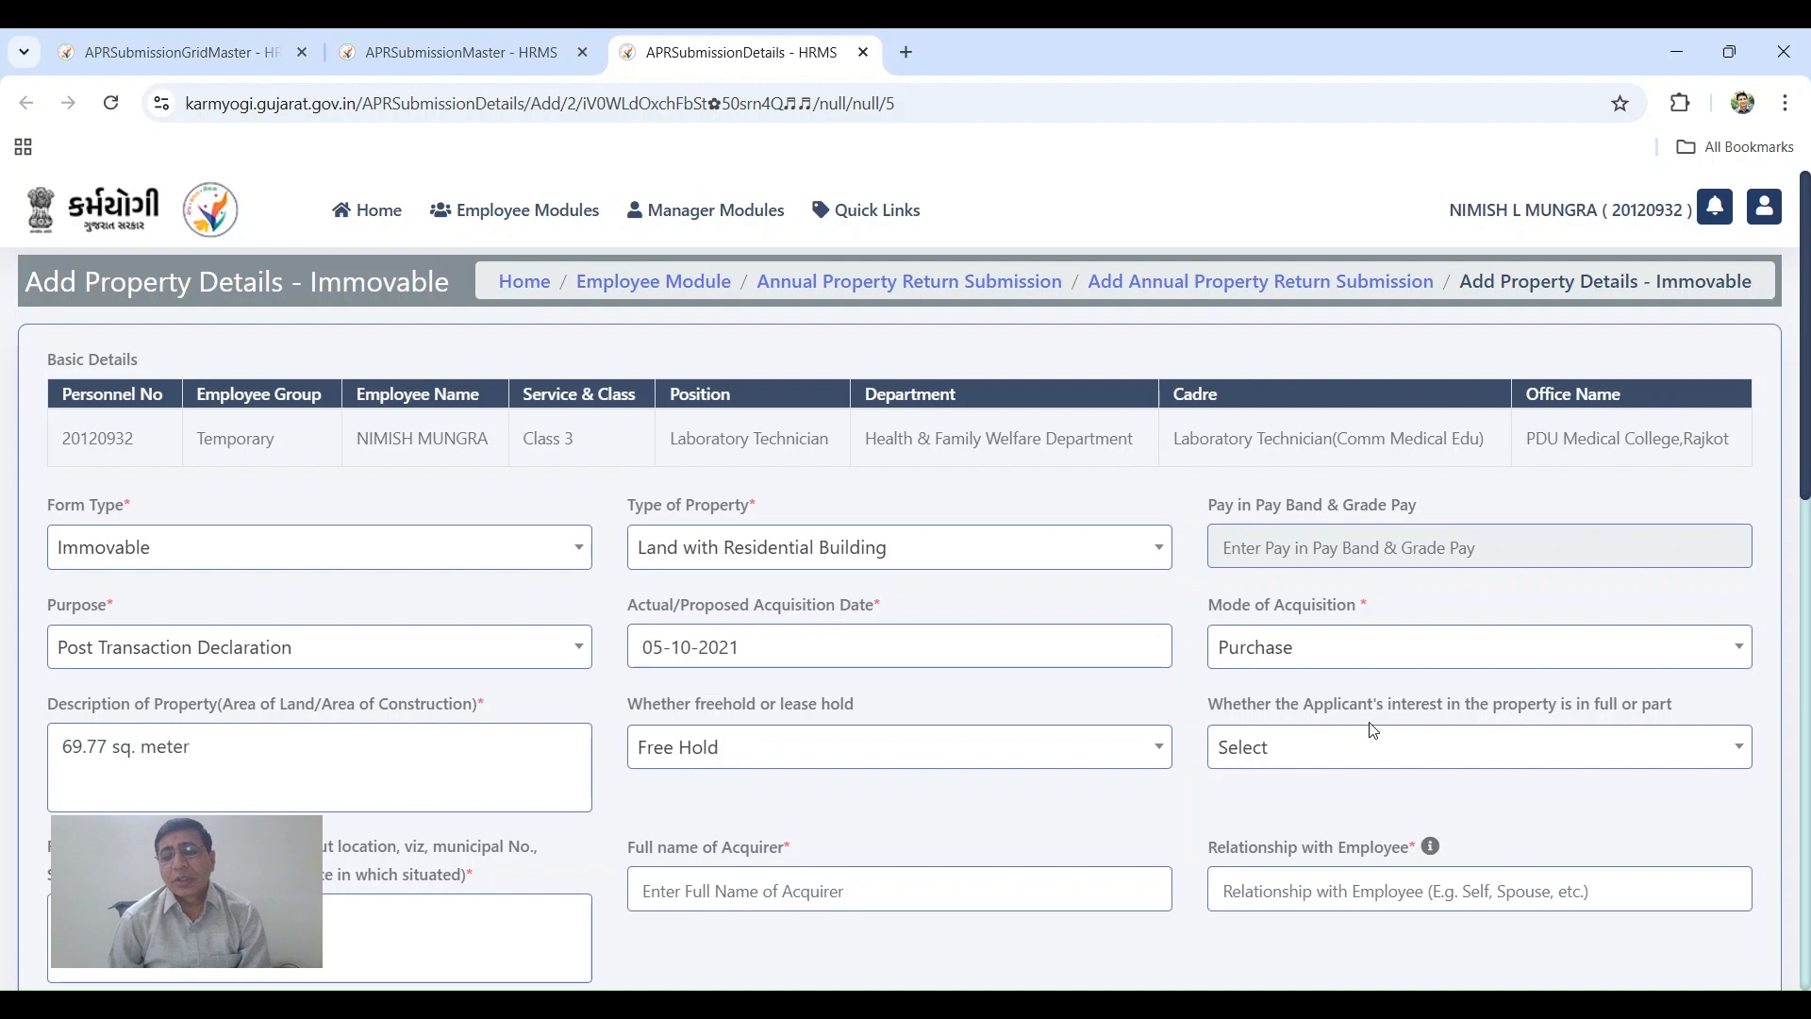
pyautogui.click(1741, 758)
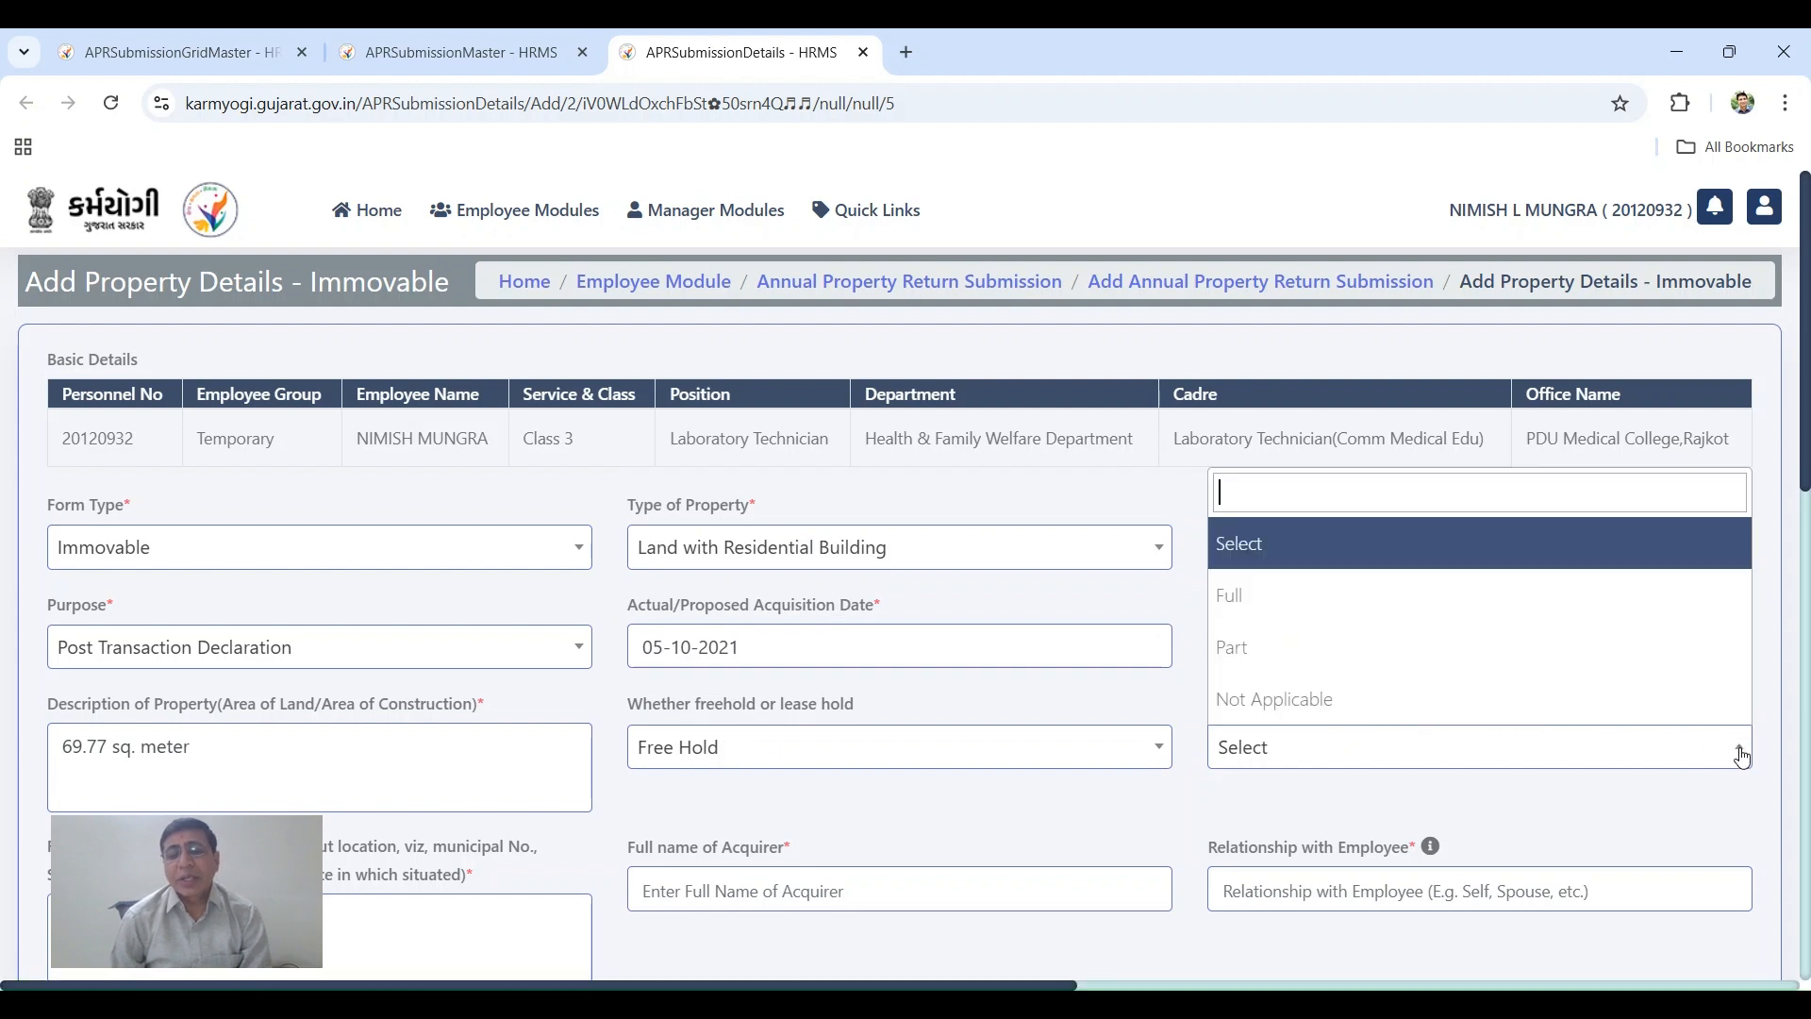
pyautogui.click(1456, 608)
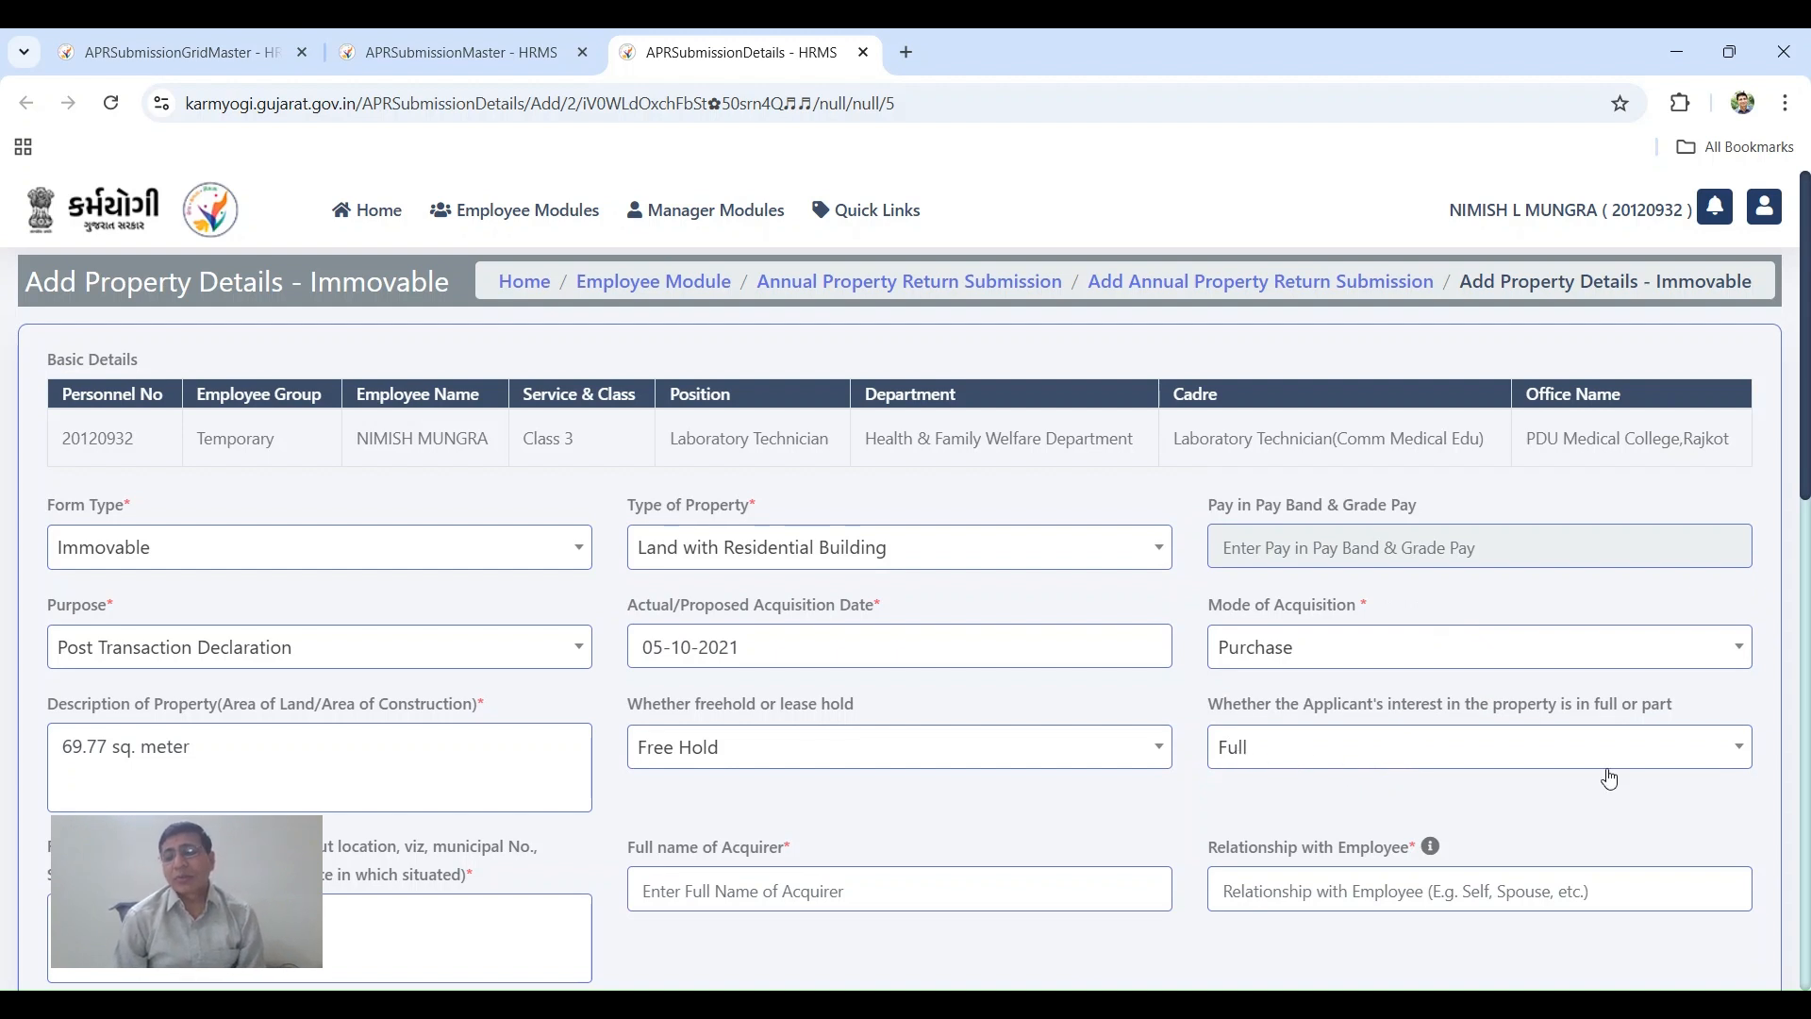
pyautogui.click(1741, 753)
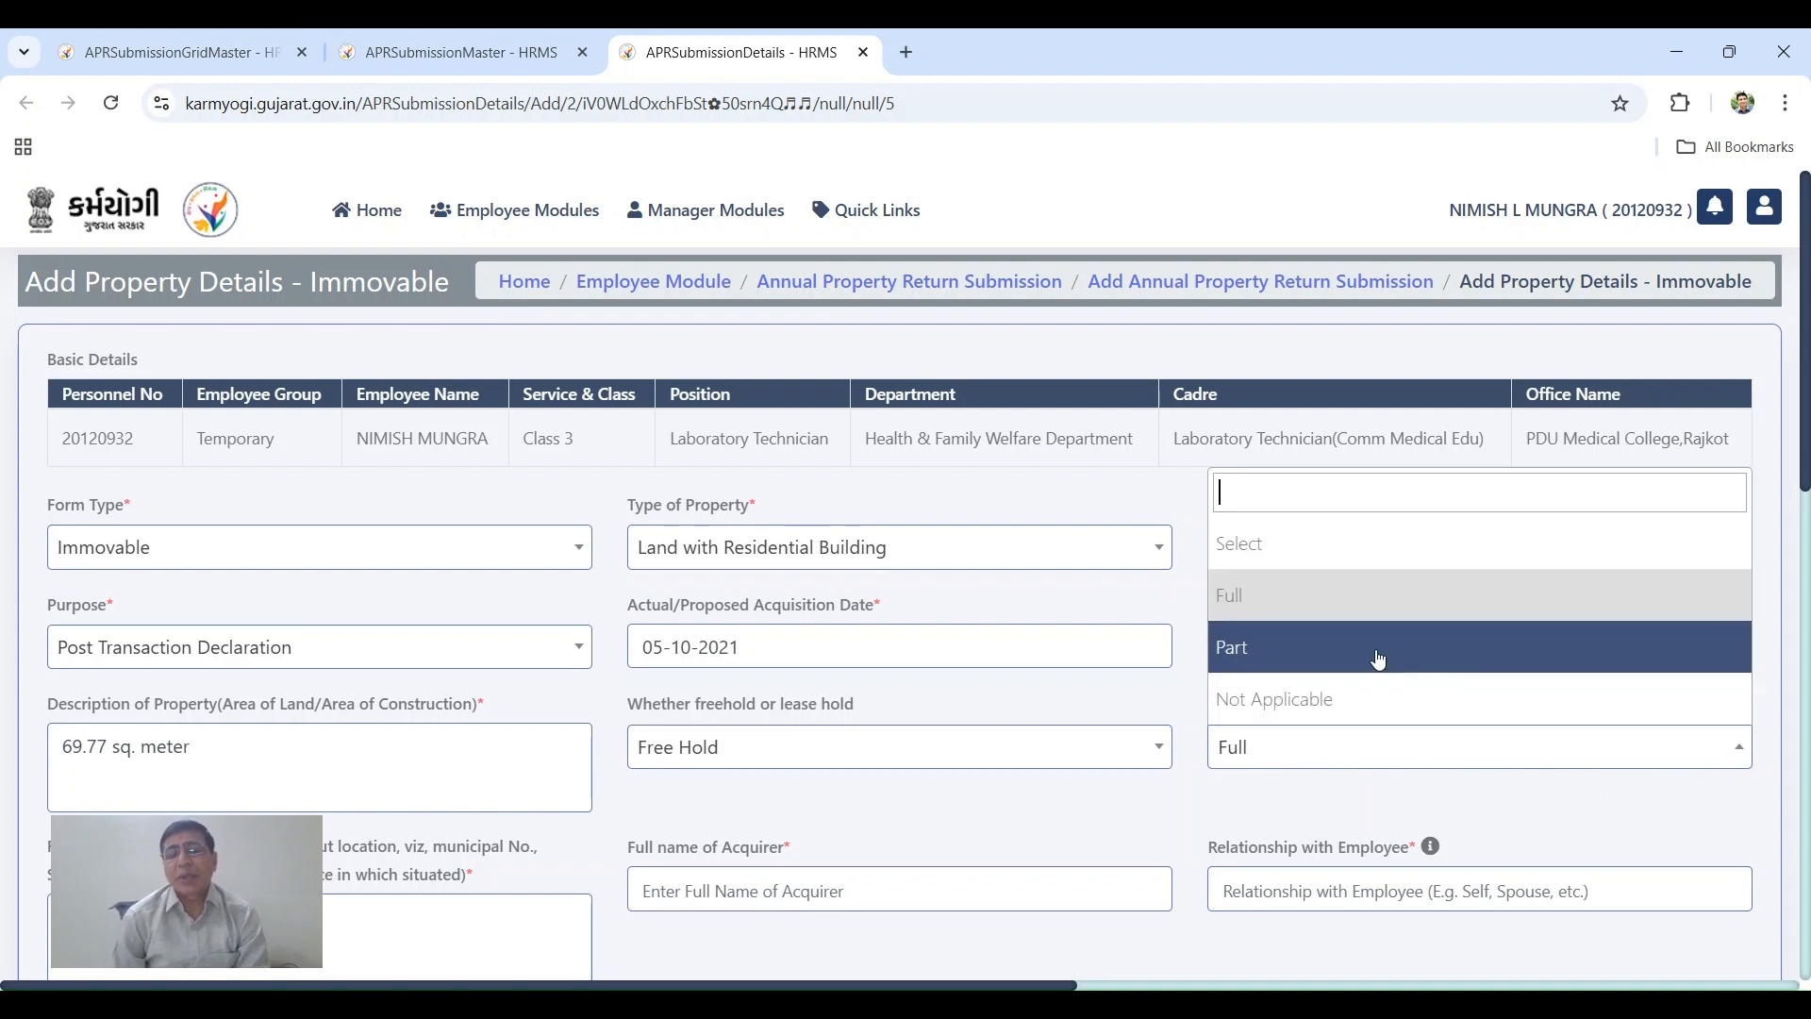
pyautogui.click(1548, 772)
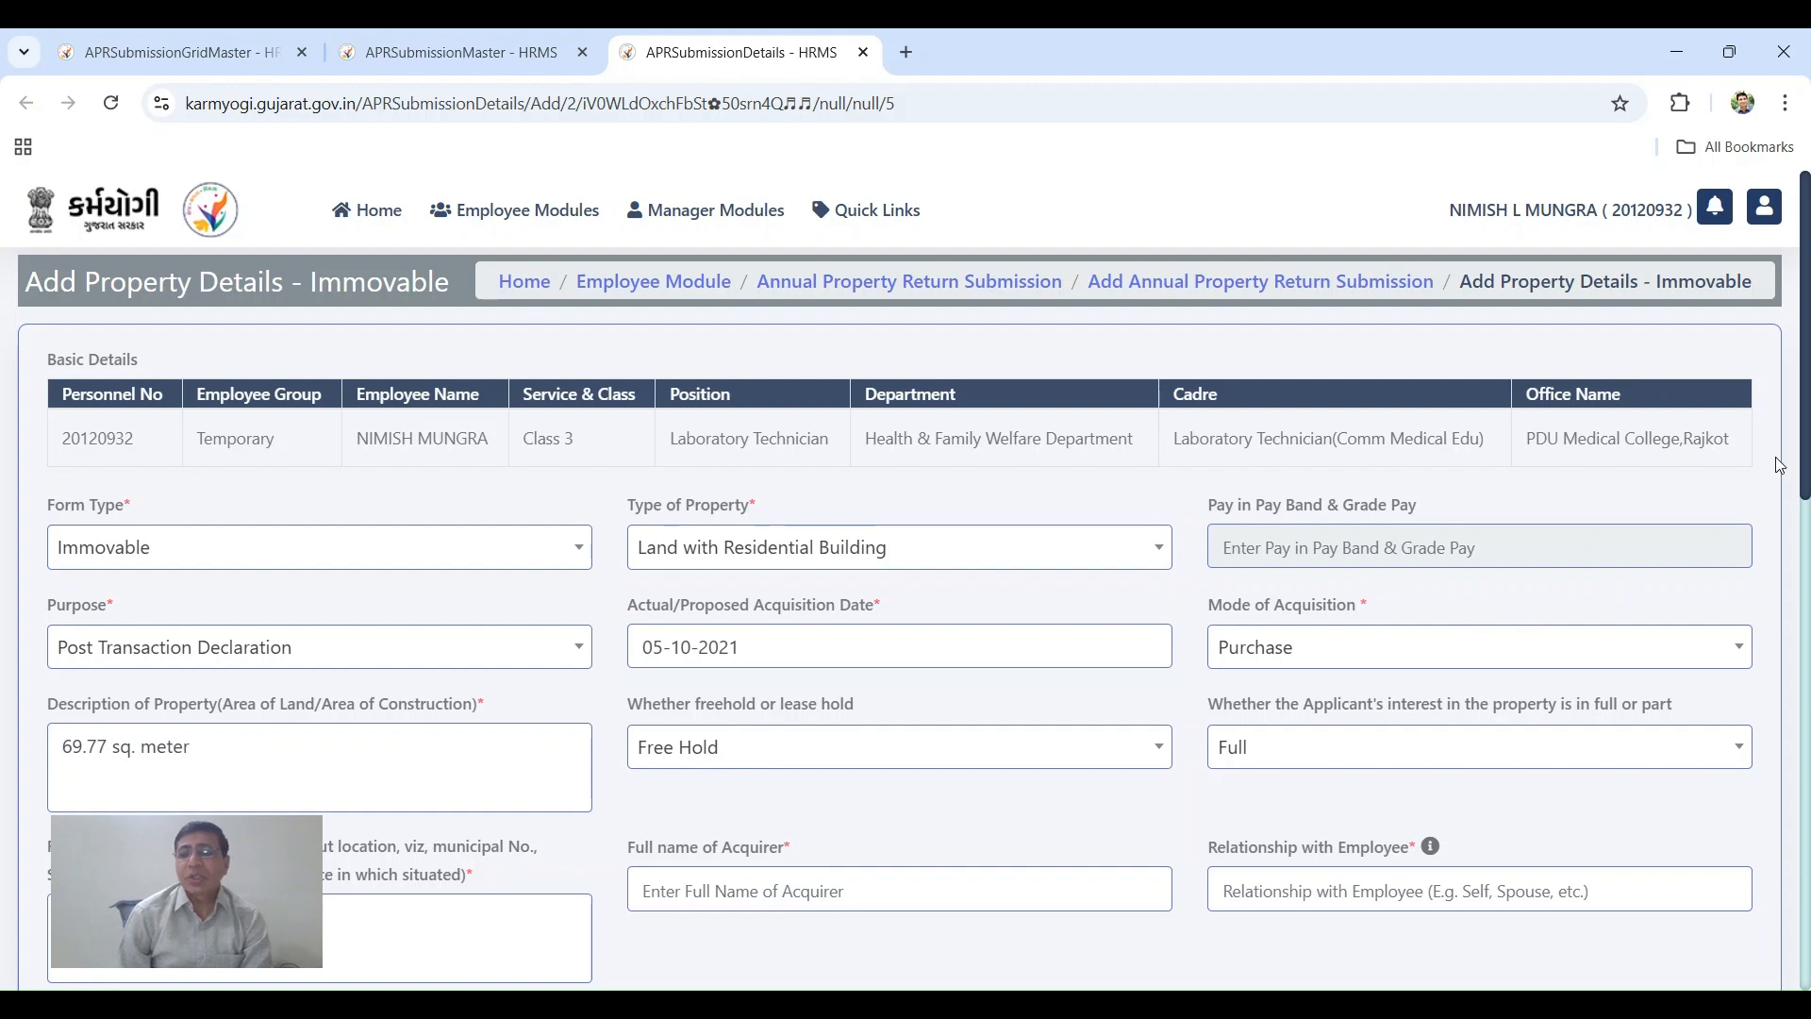
# Step: Enter the property's full street address, with landmark, city and PIN code, in Full Property Address
pyautogui.moveTo(1801, 451); pyautogui.dragTo(1809, 626)
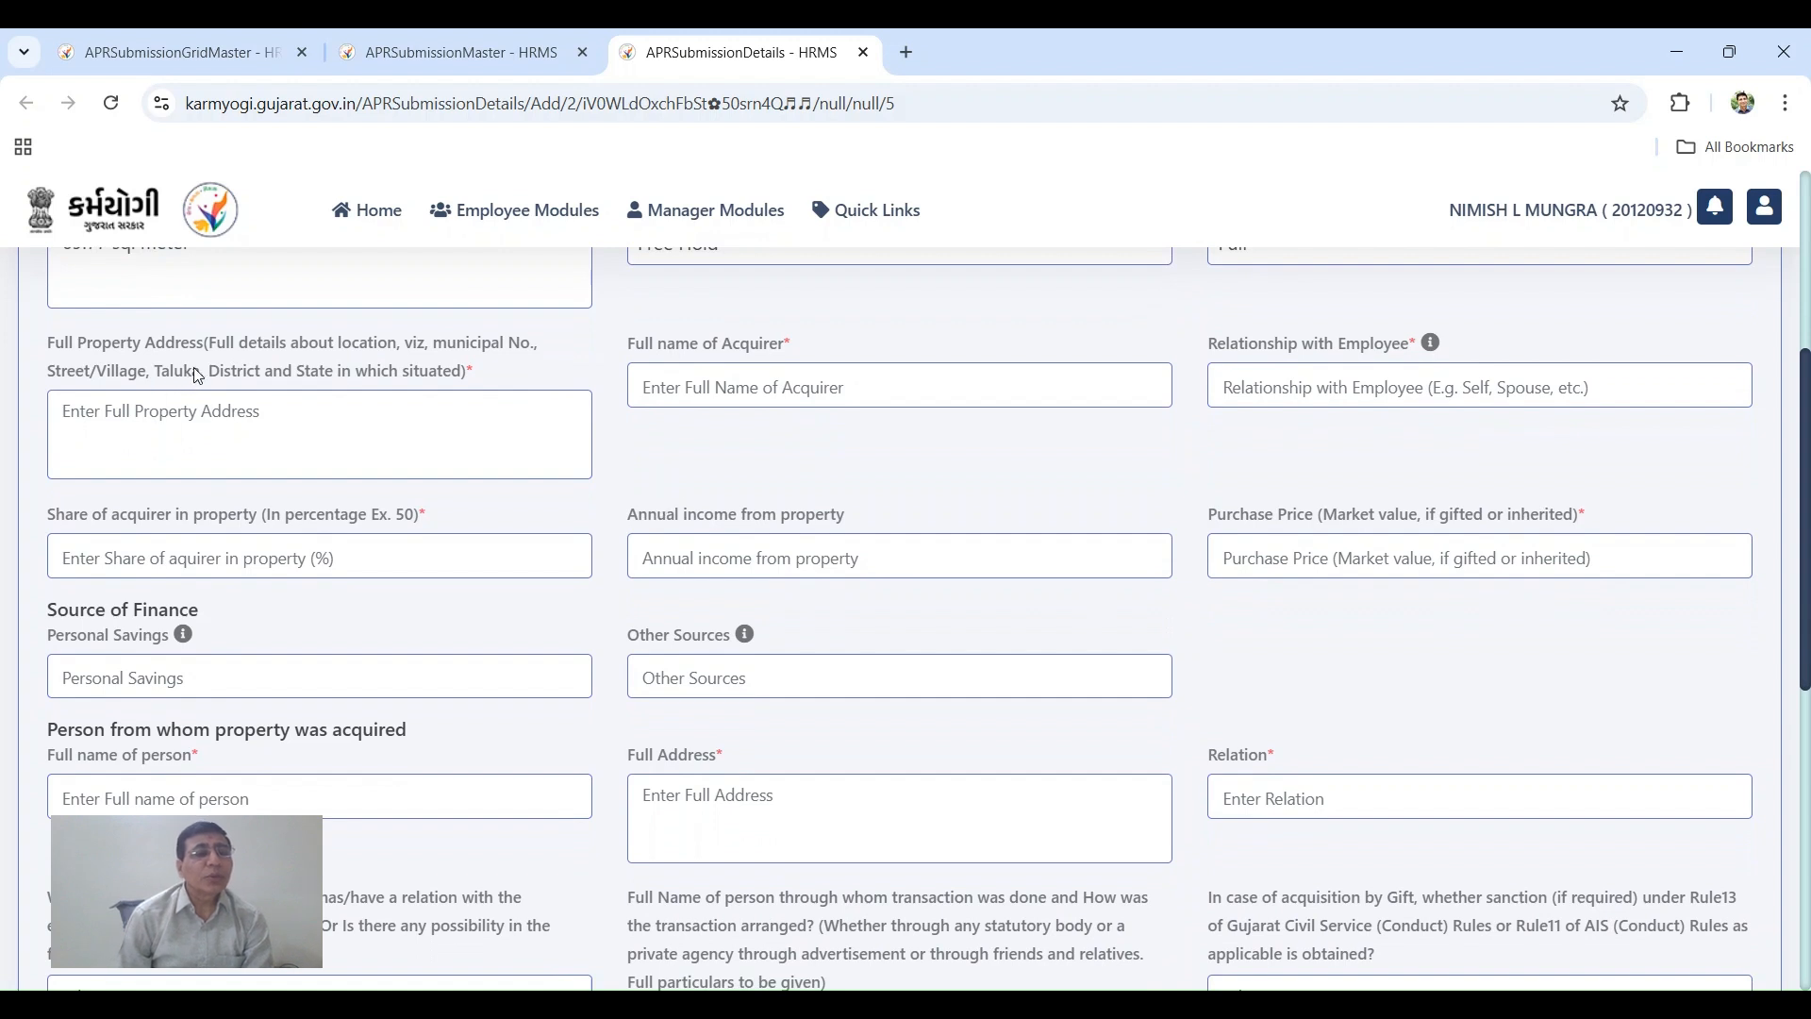
pyautogui.click(240, 402)
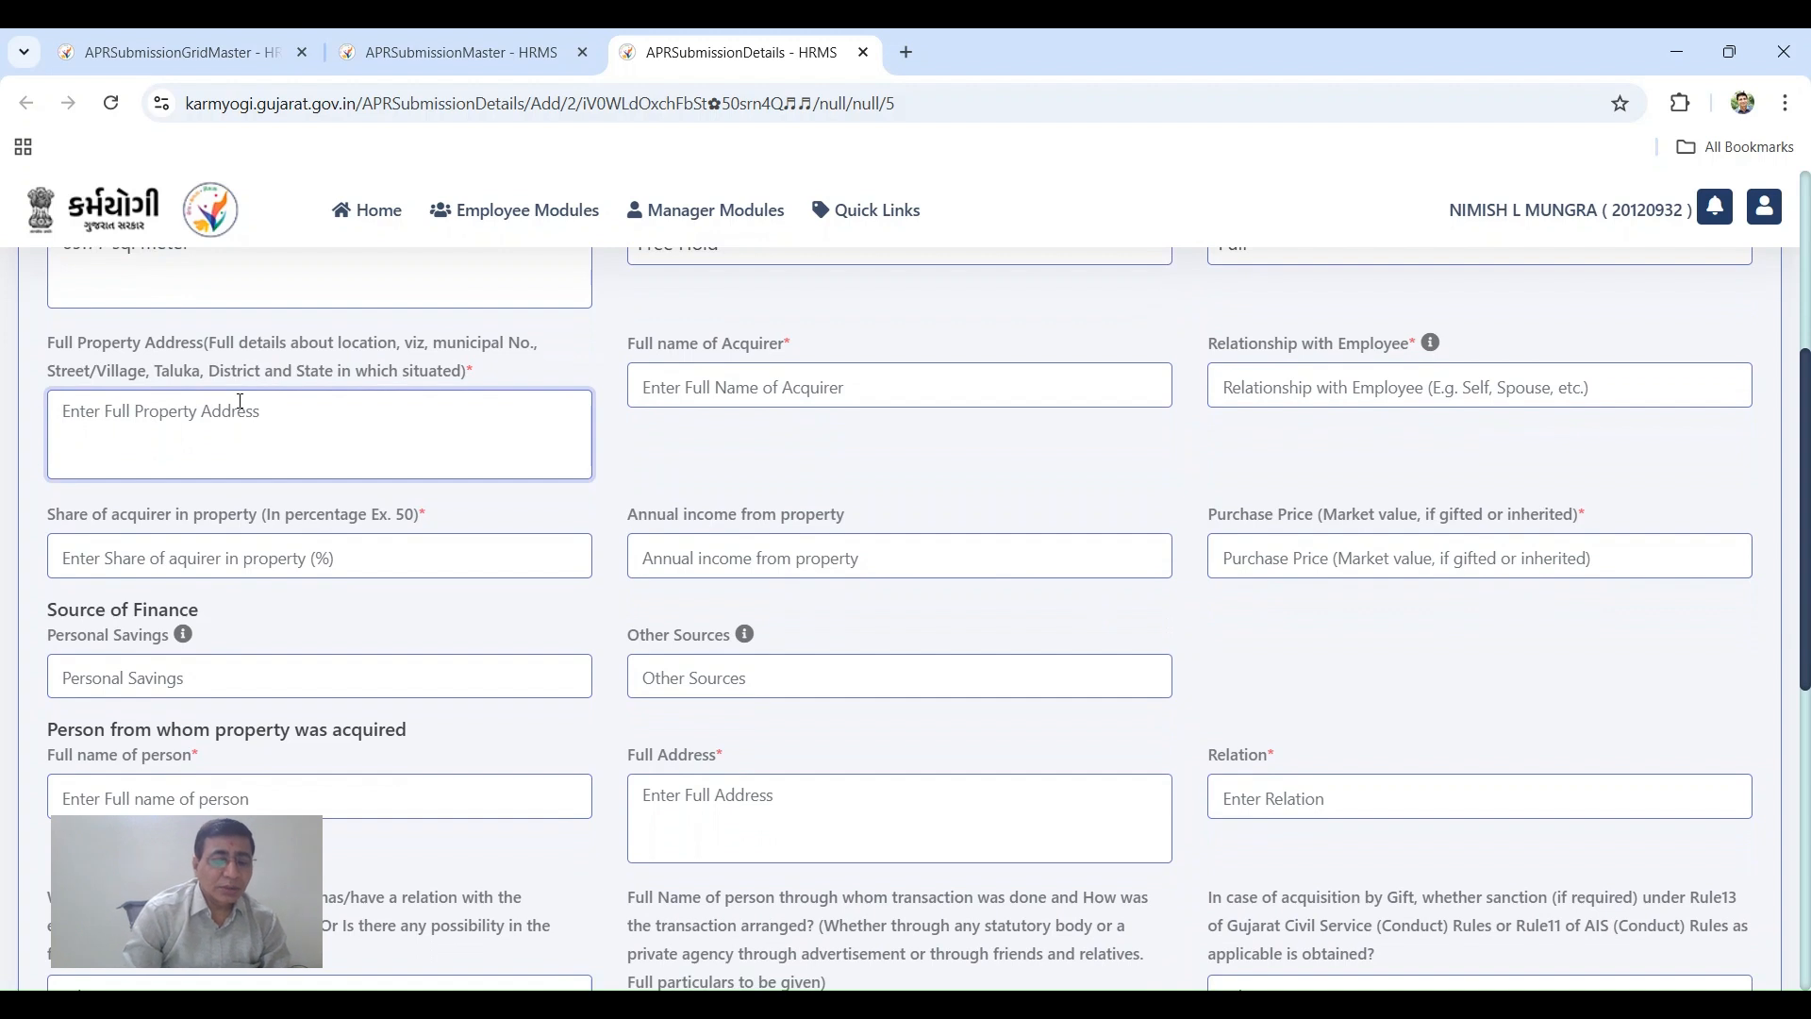
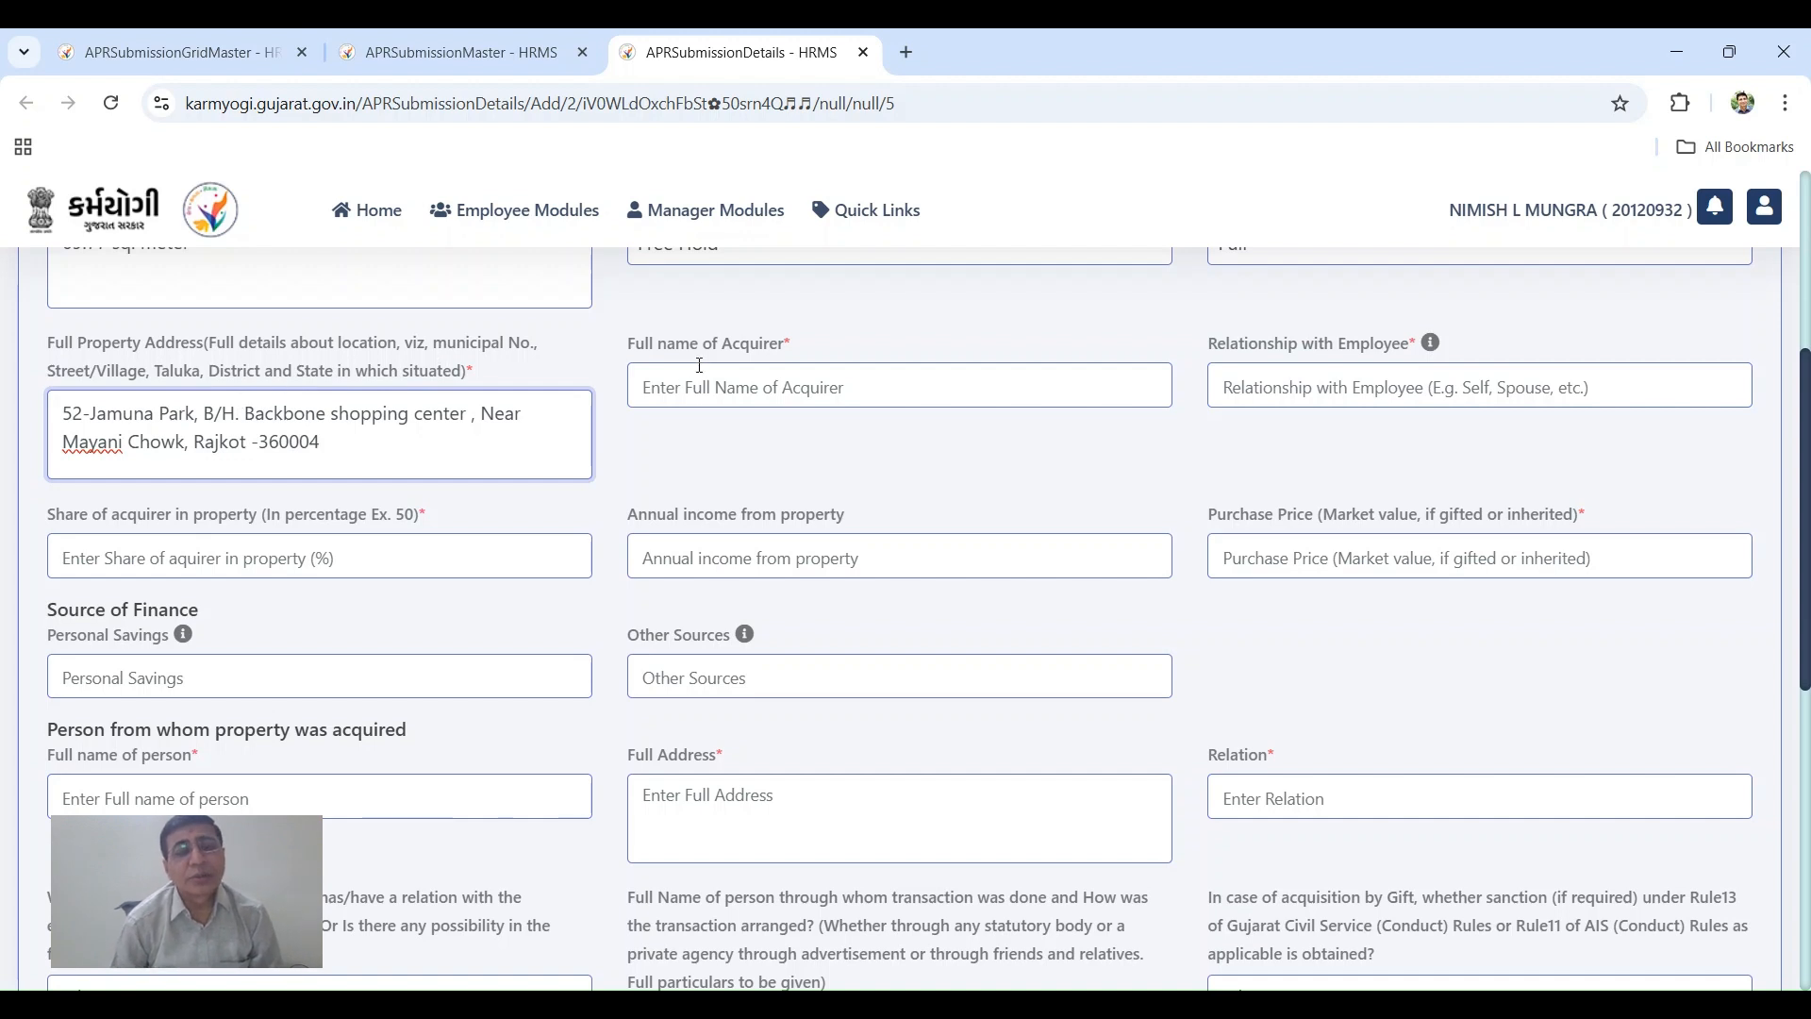
pyautogui.click(759, 379)
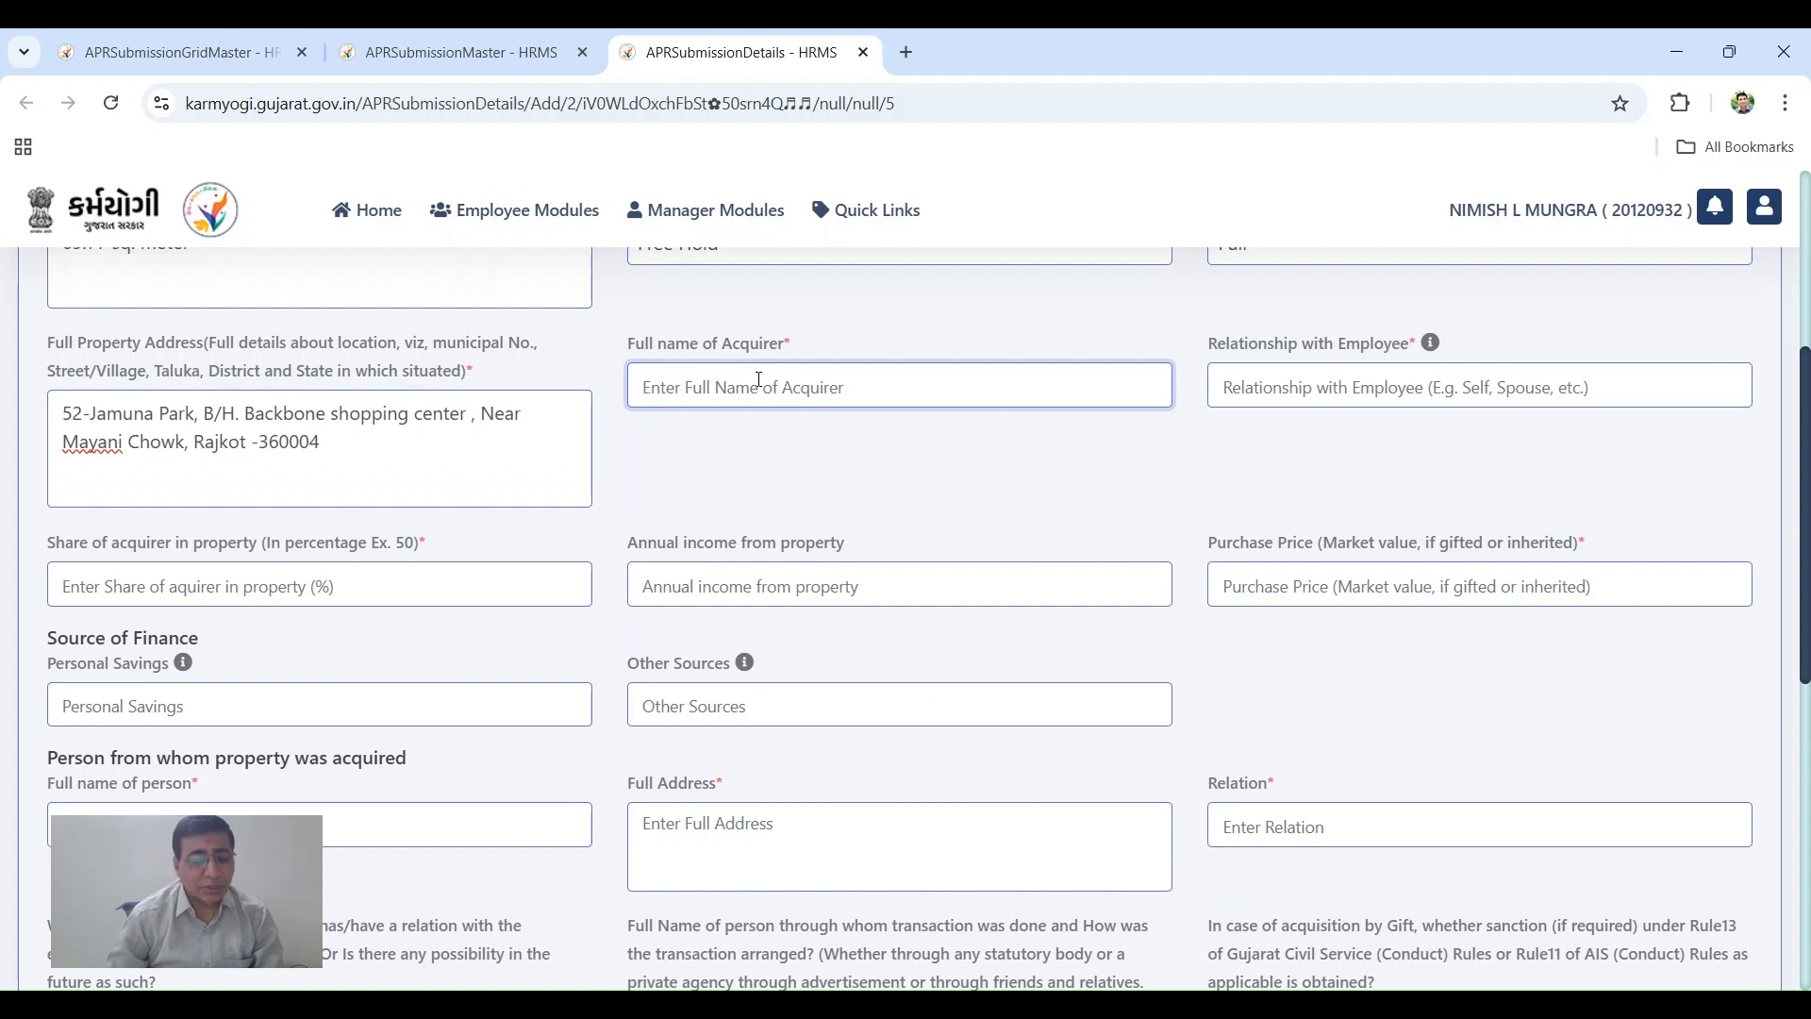
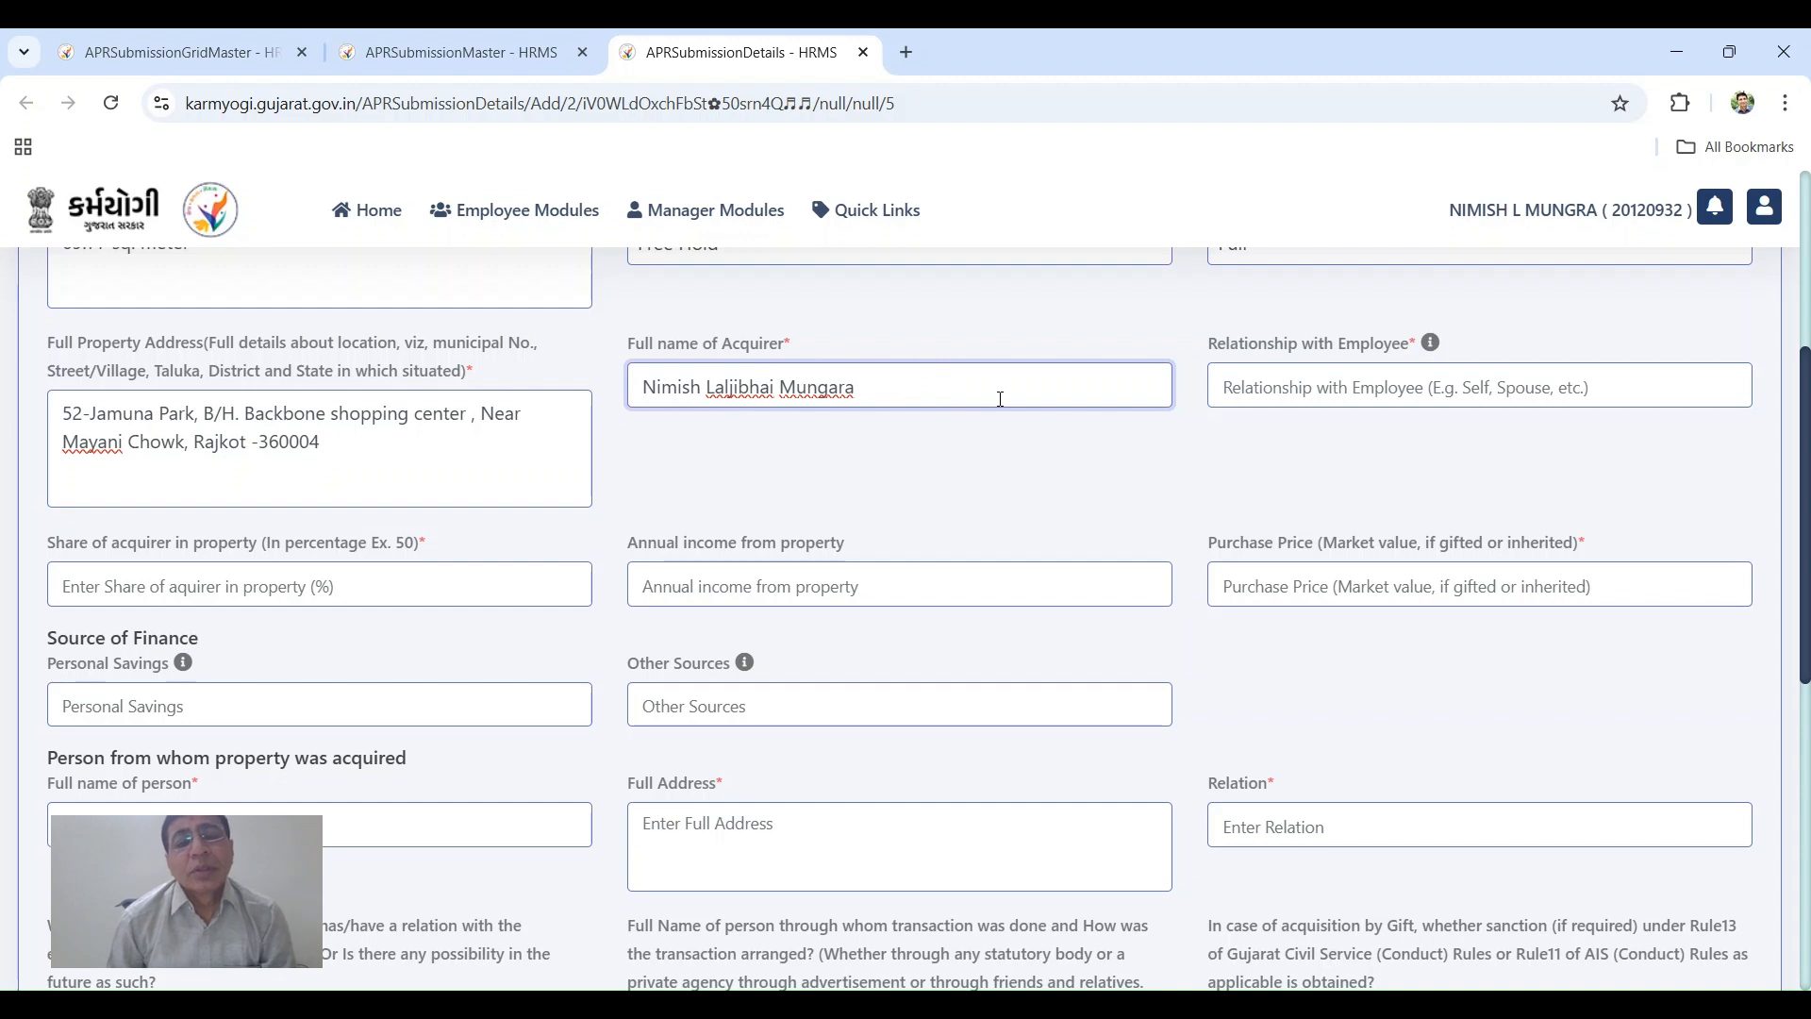
# Step: Enter the acquirer's full name and set Relationship with Employee to 'self'
pyautogui.click(1319, 393)
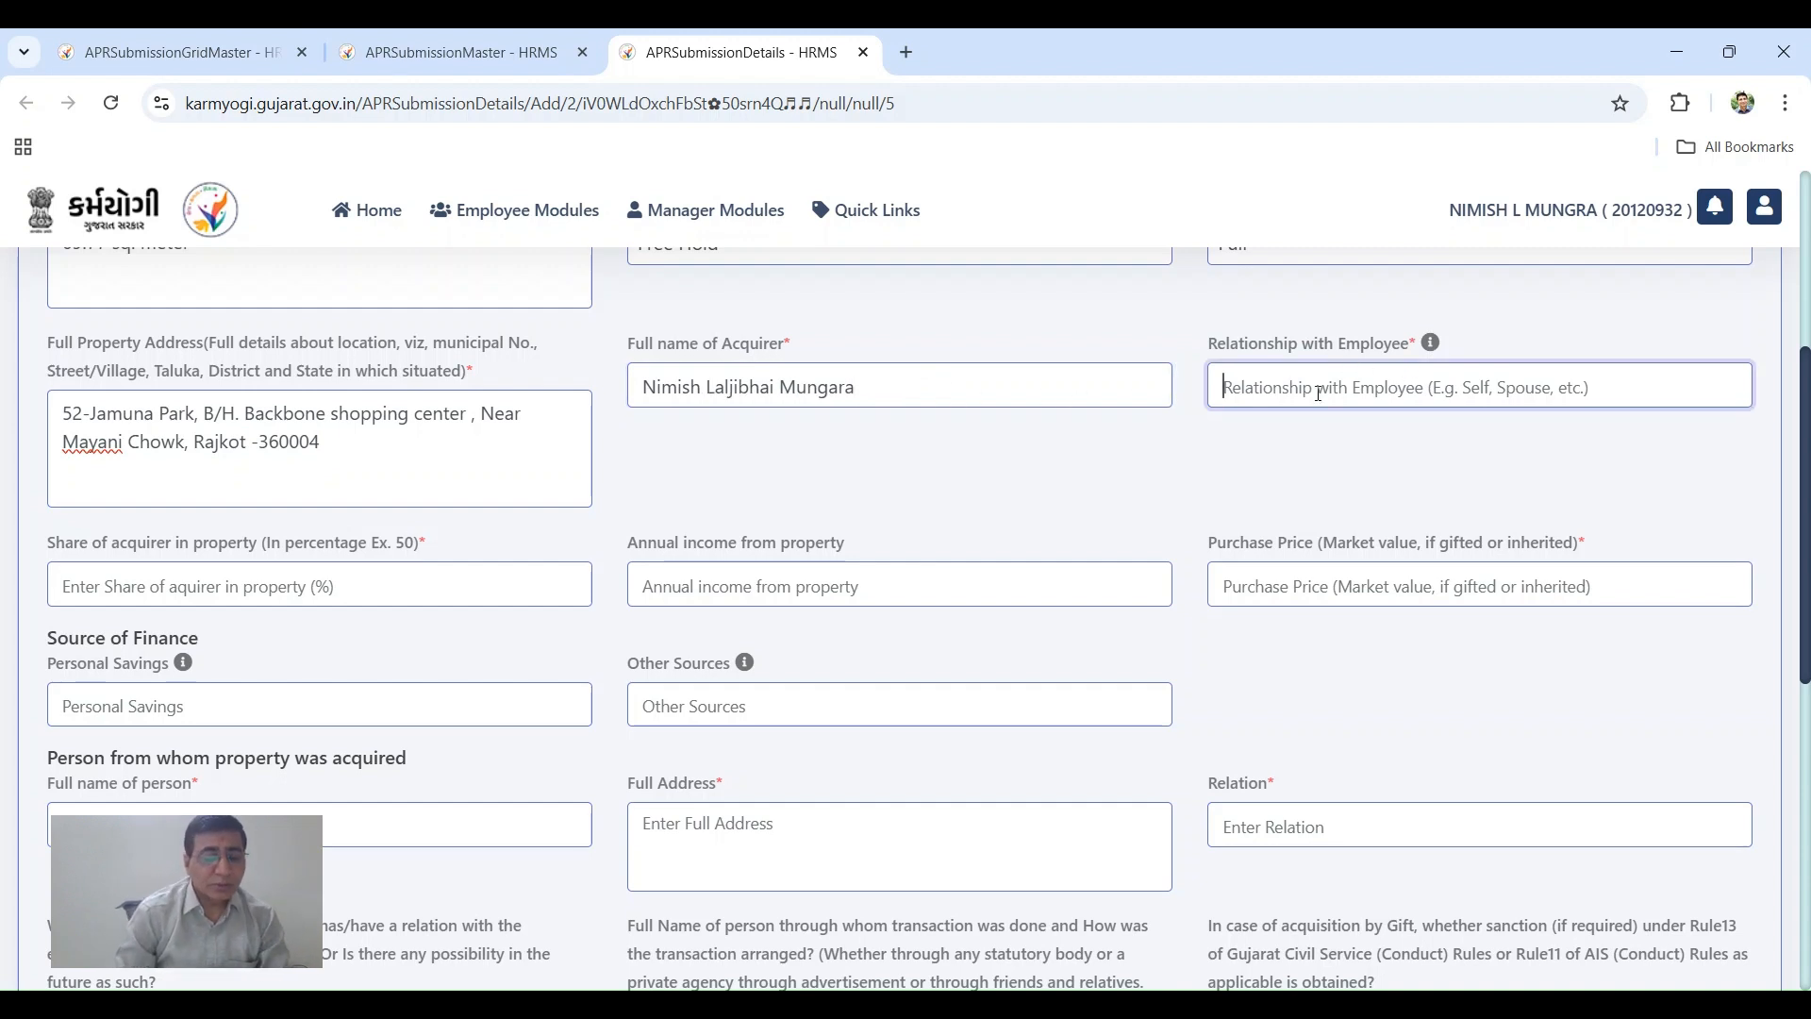
pyautogui.write('self')
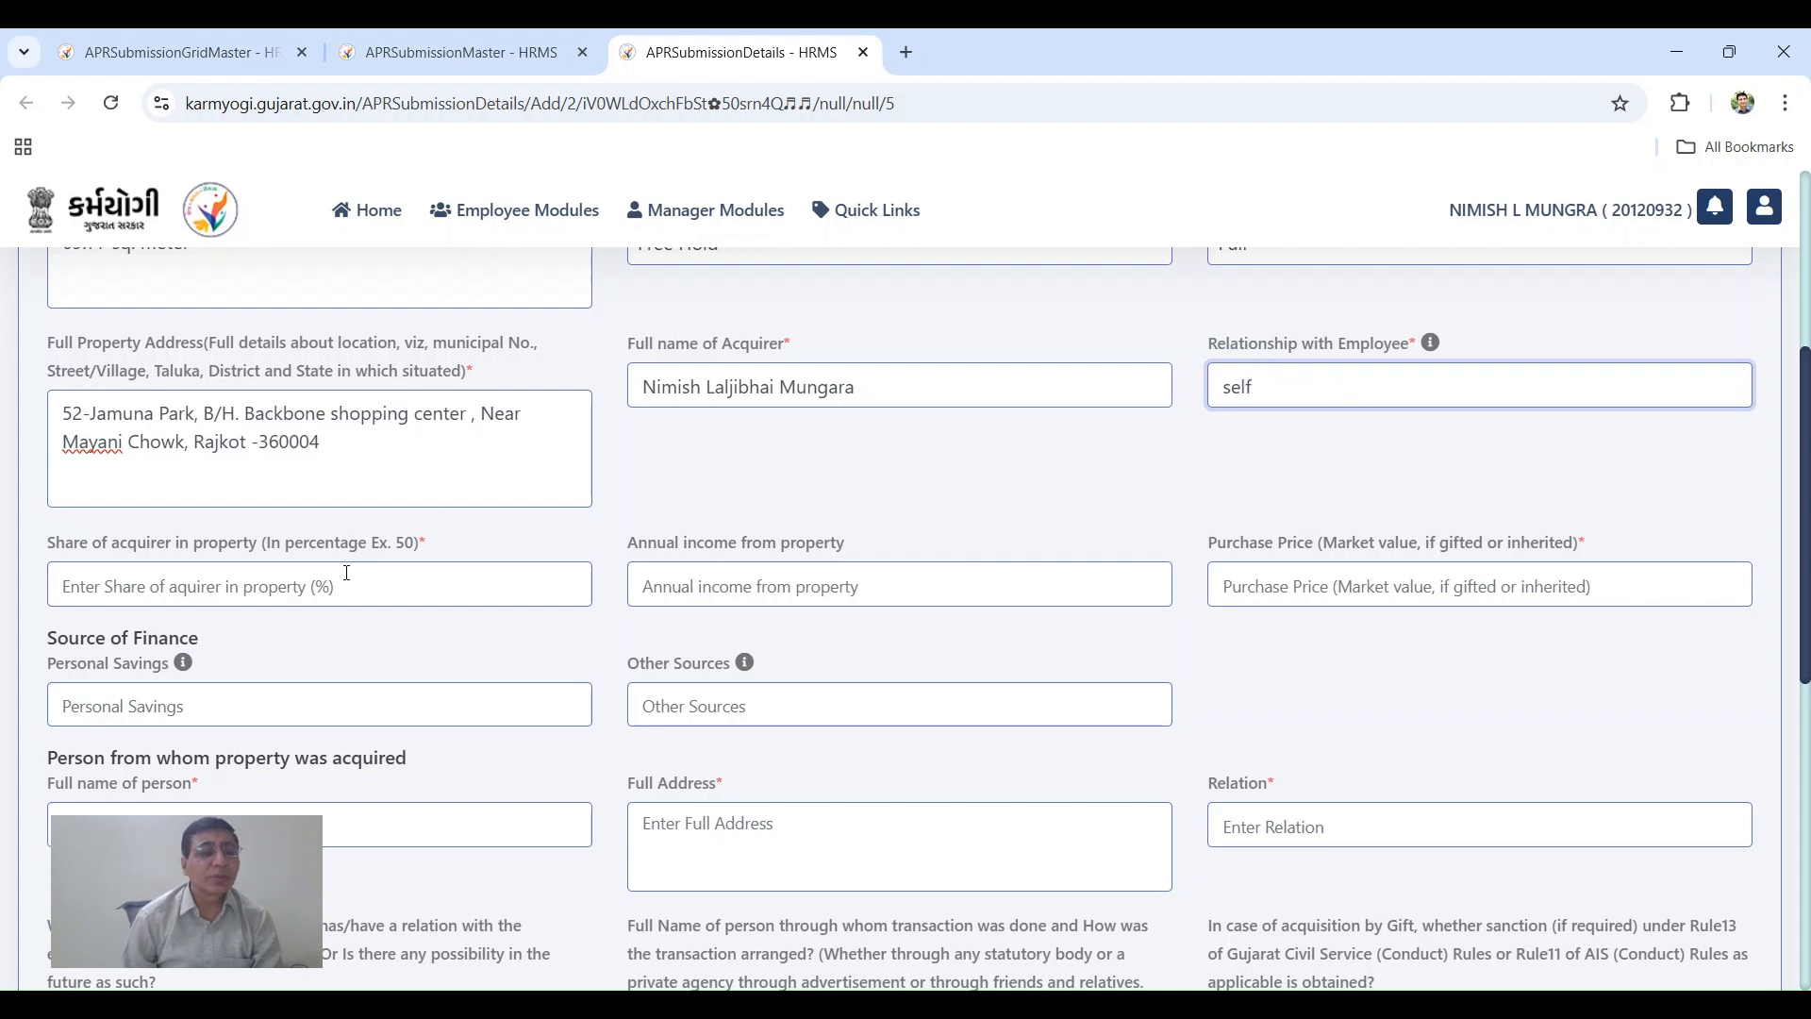
# Step: Enter Share of acquirer 100%, annual income 0 and purchase price 15,75,000
pyautogui.click(291, 589)
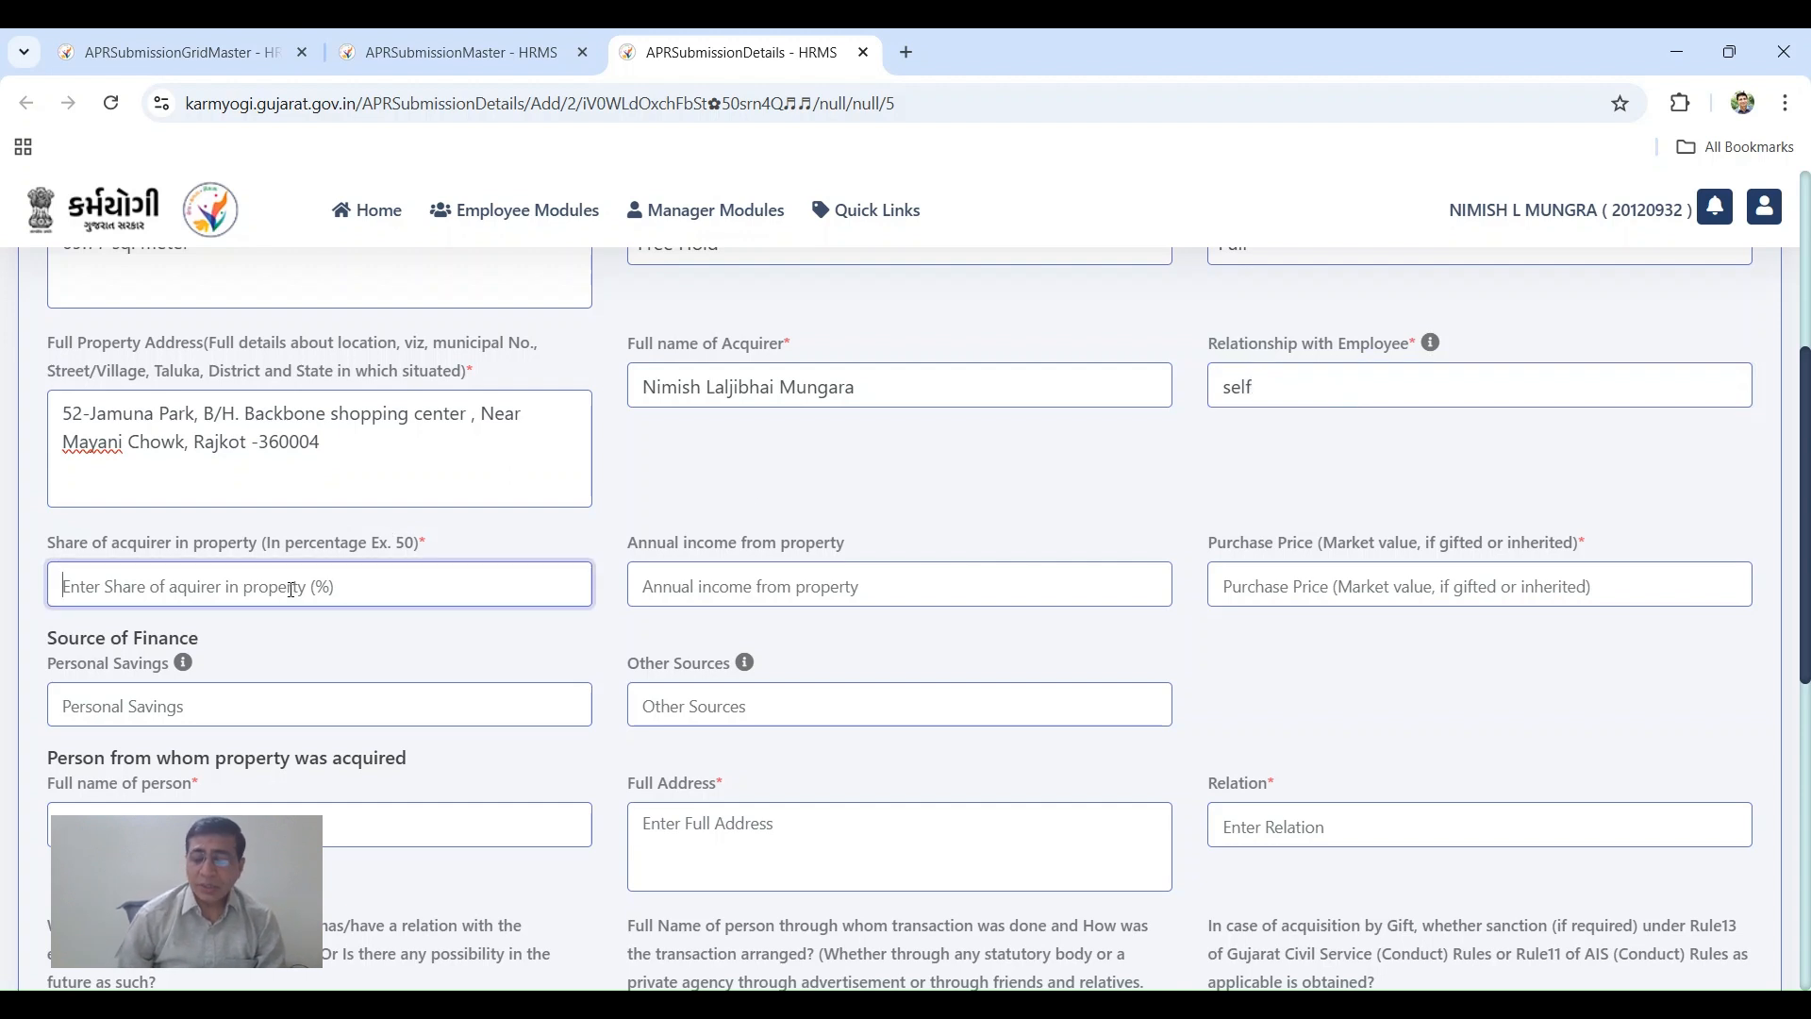
pyautogui.write('100')
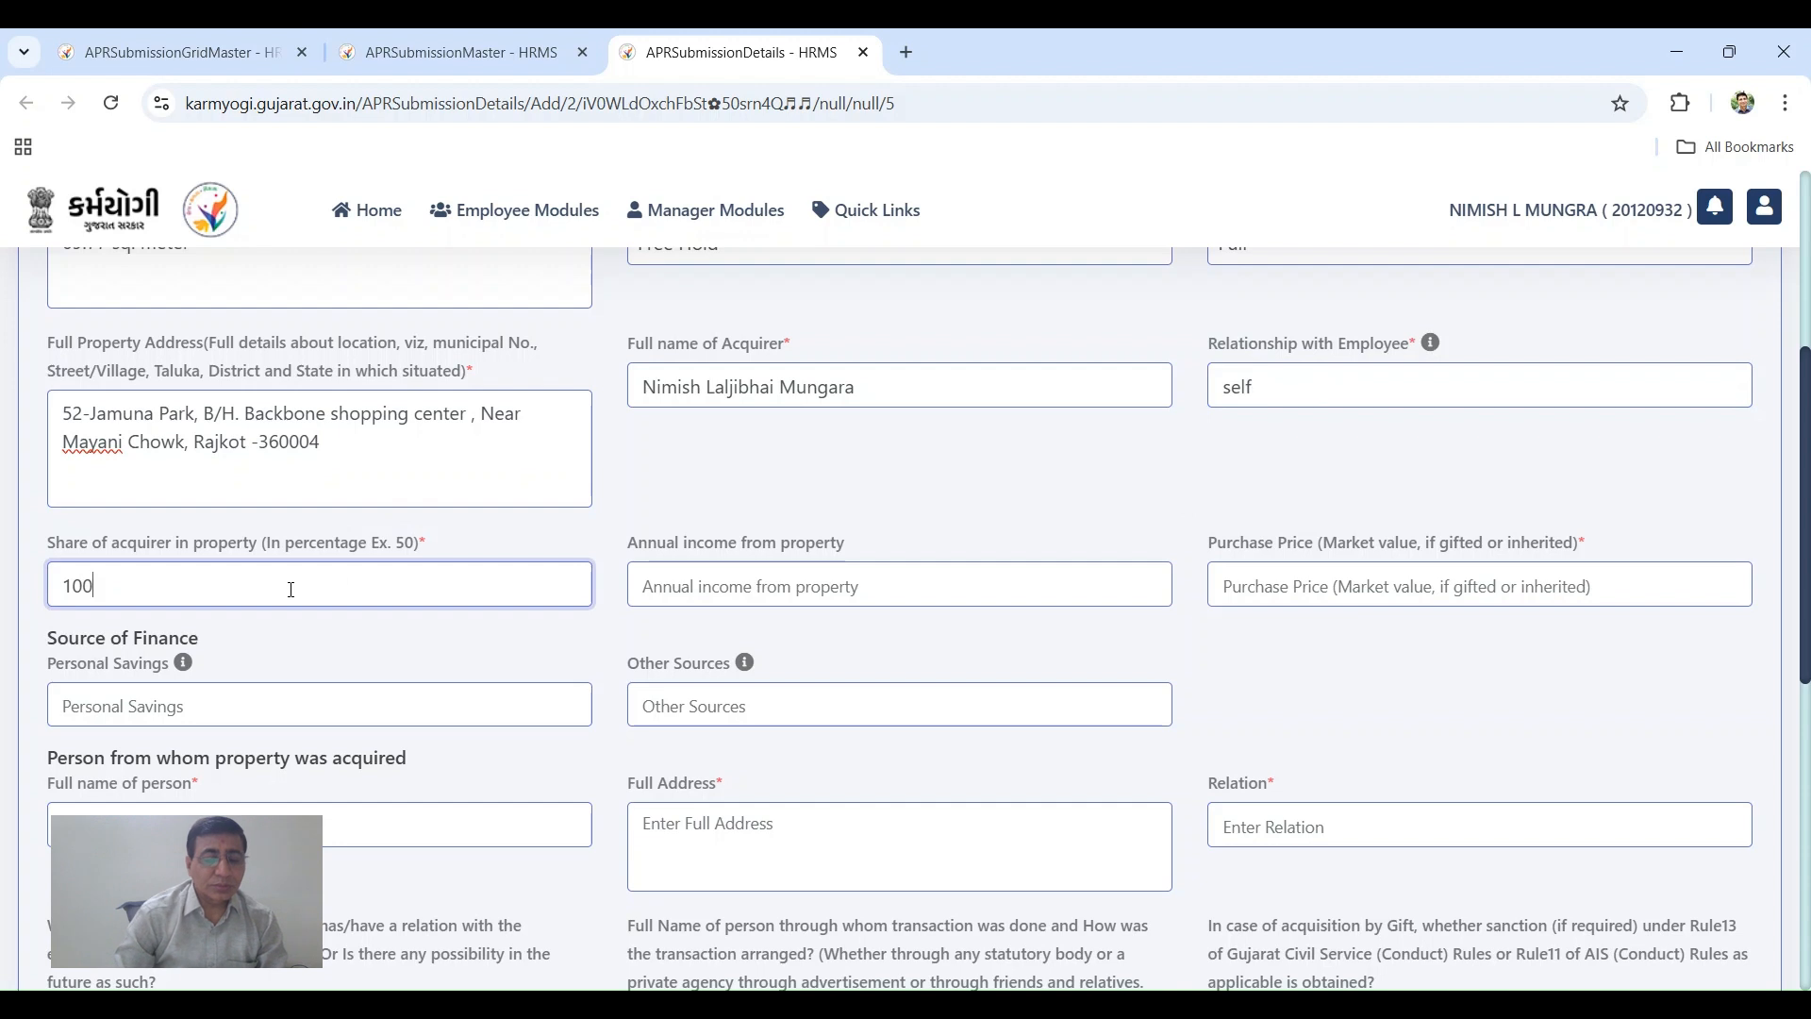
pyautogui.write('%')
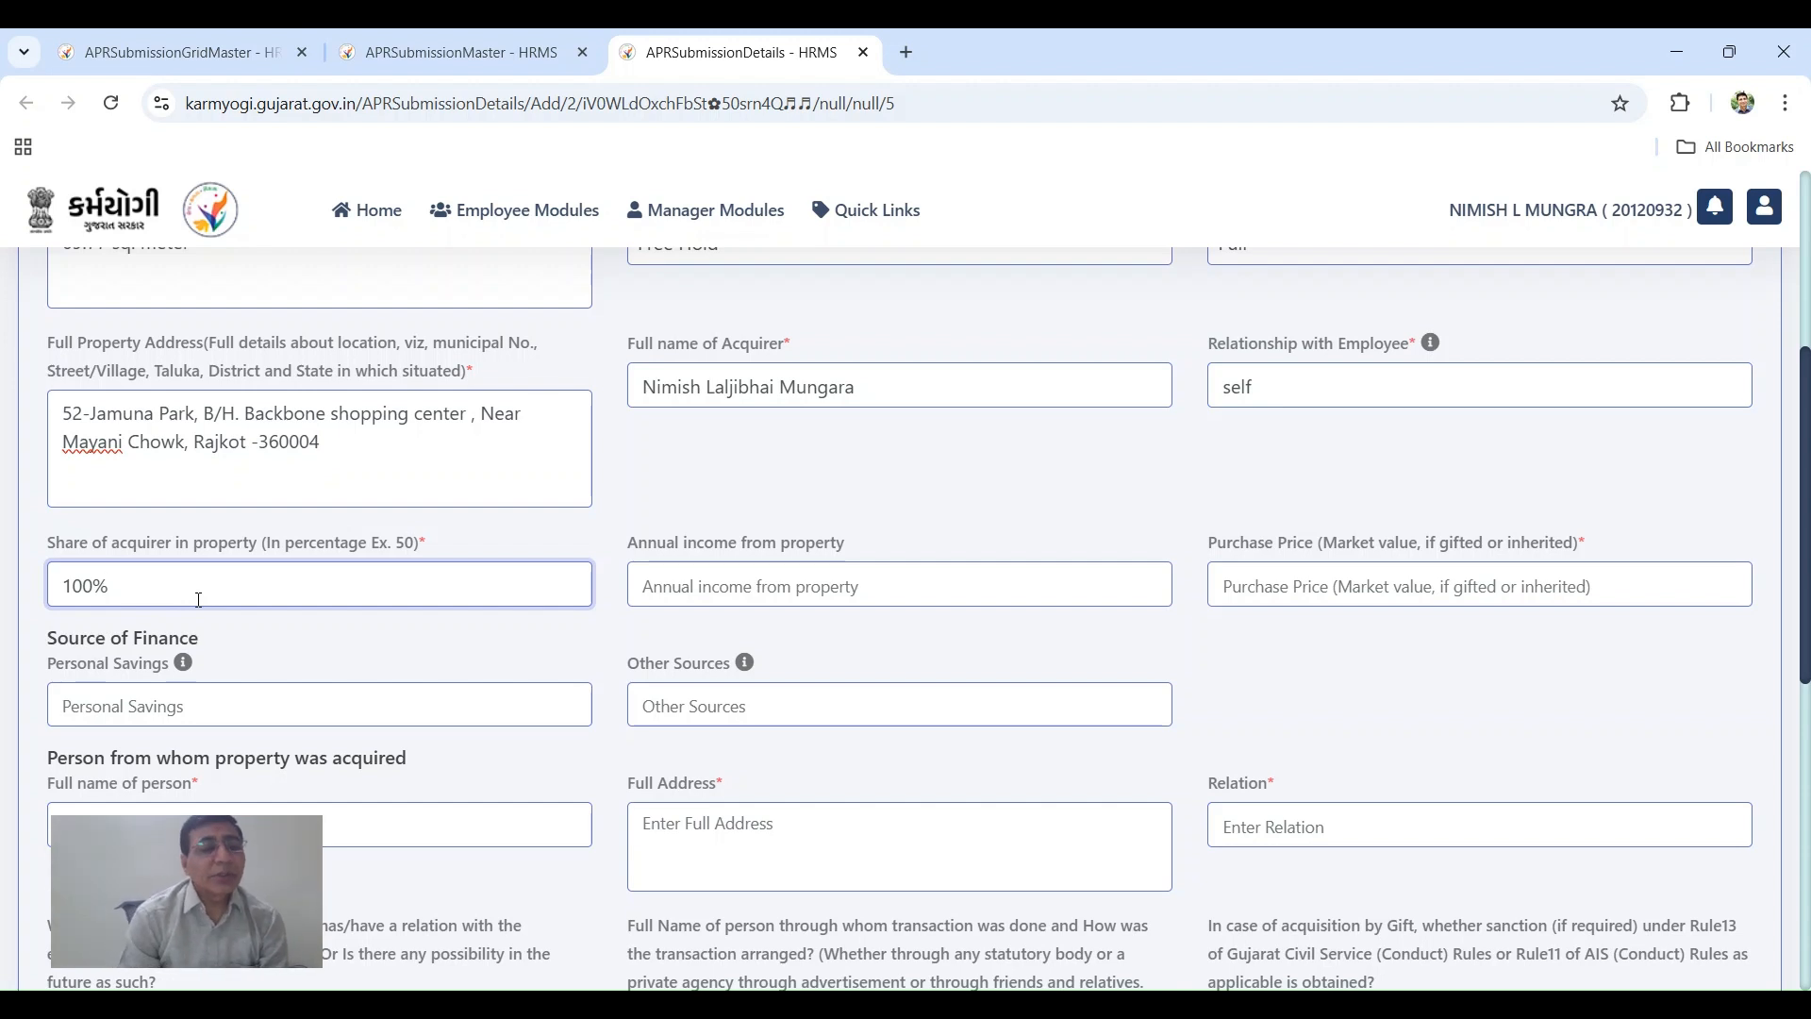
pyautogui.click(720, 599)
pyautogui.write('0')
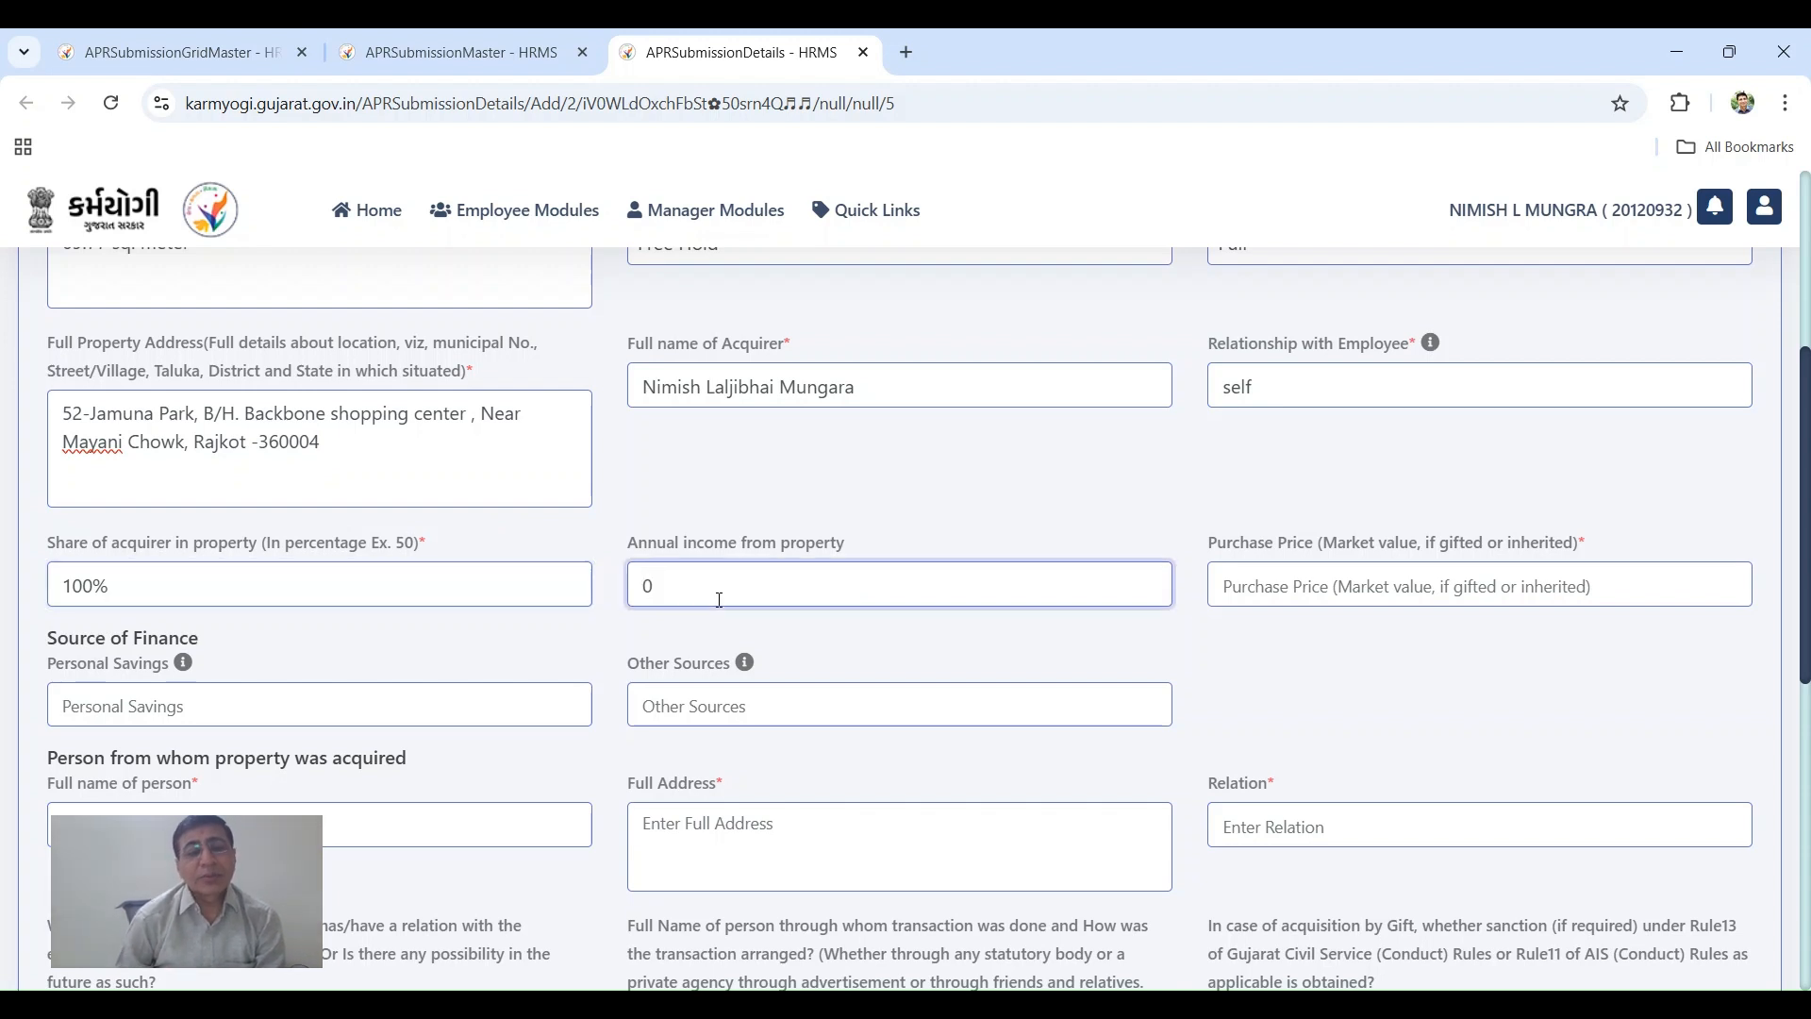
pyautogui.click(1297, 592)
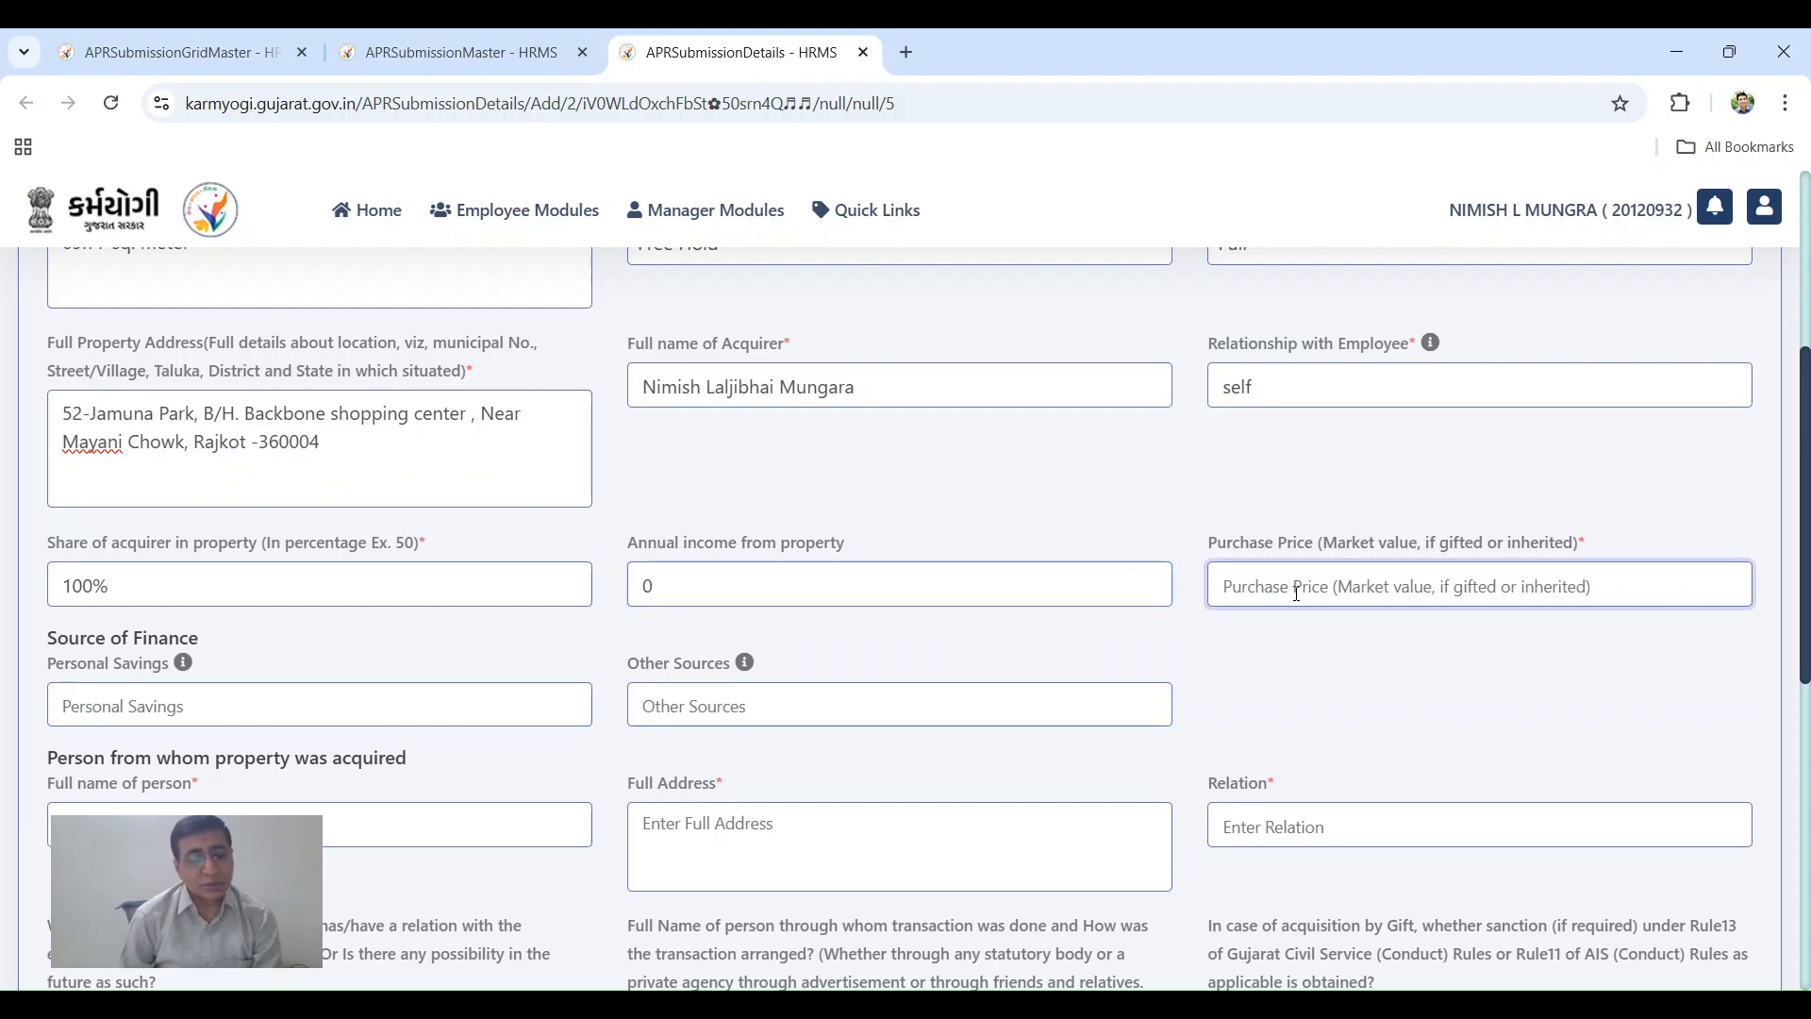
pyautogui.write('15')
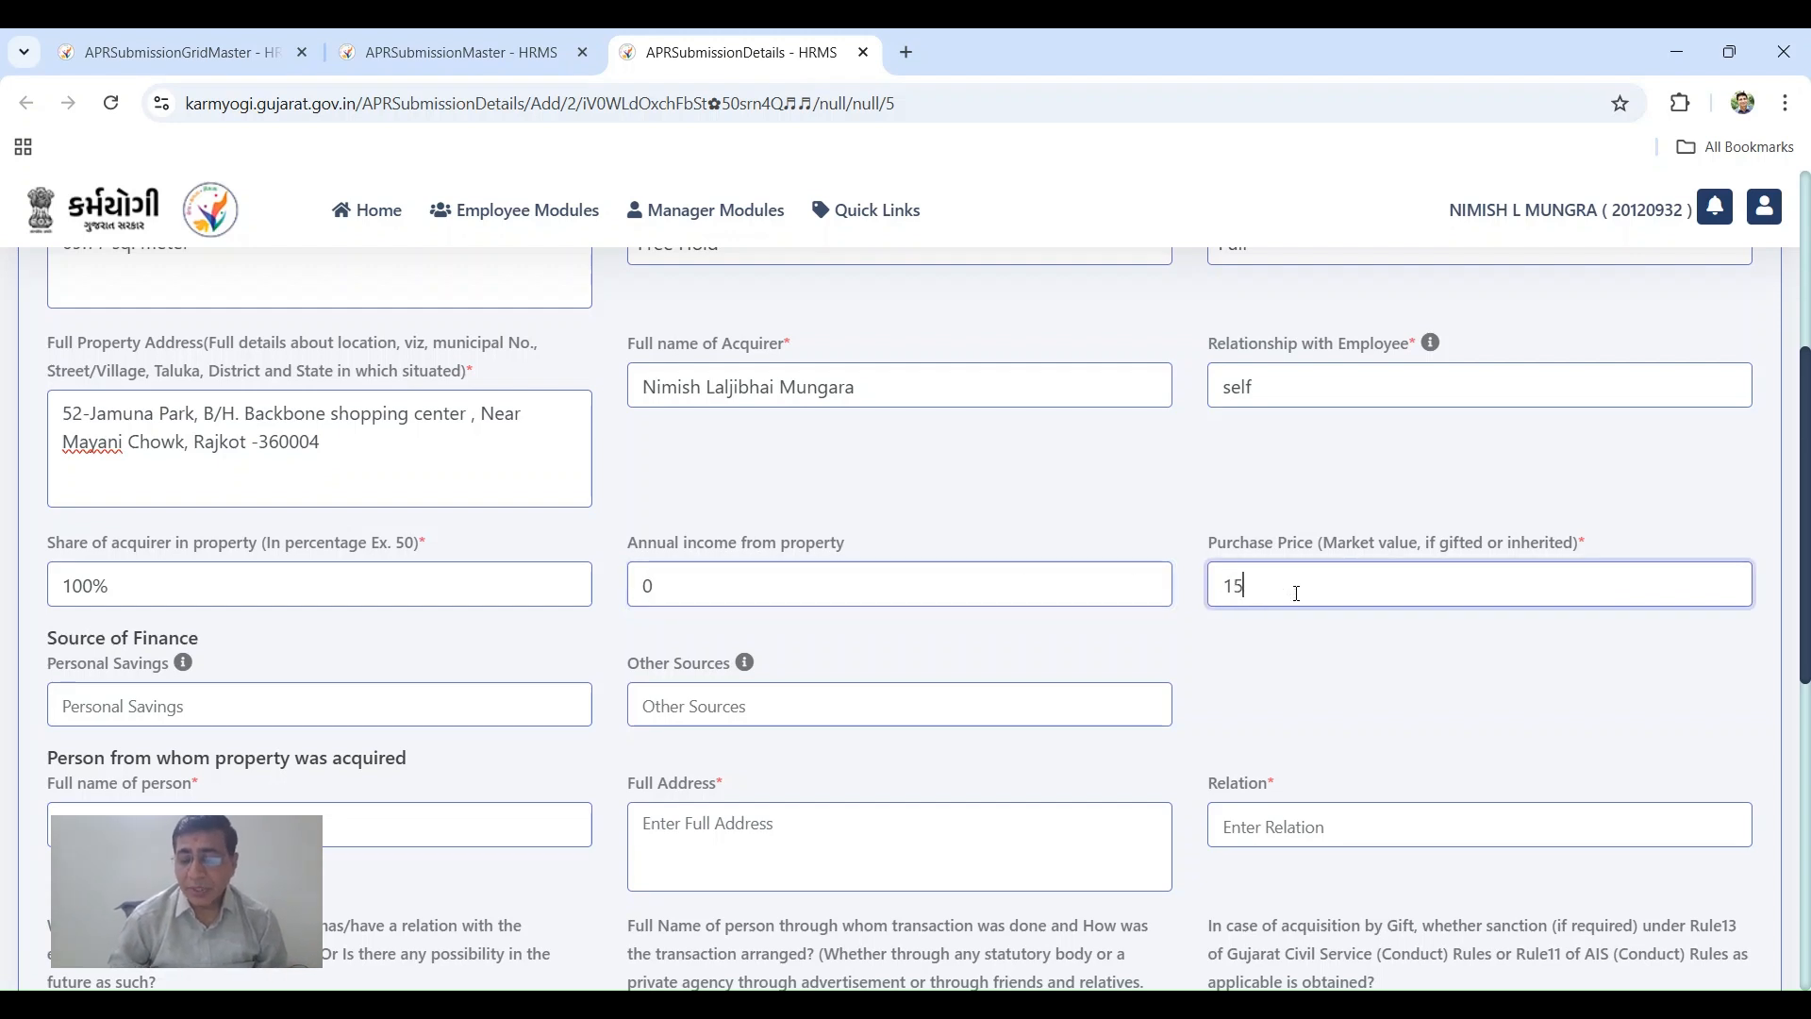
pyautogui.write(',75000')
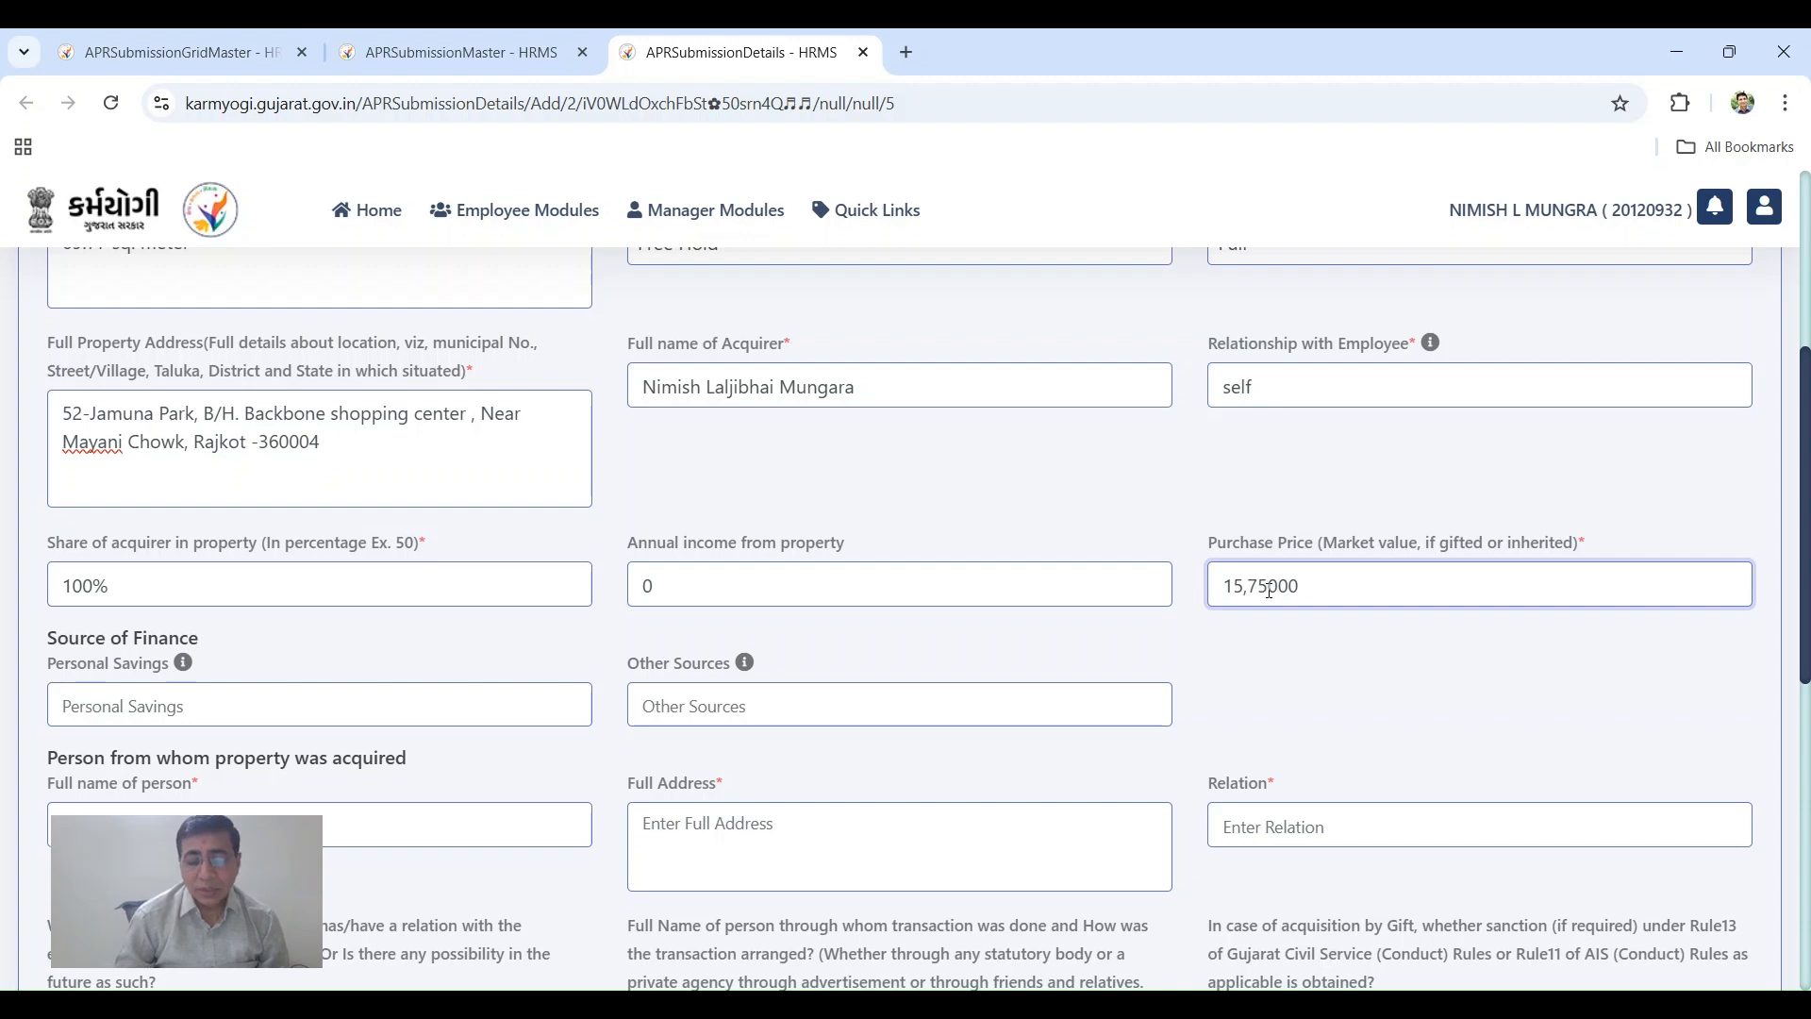
pyautogui.click(1270, 590)
pyautogui.write(',')
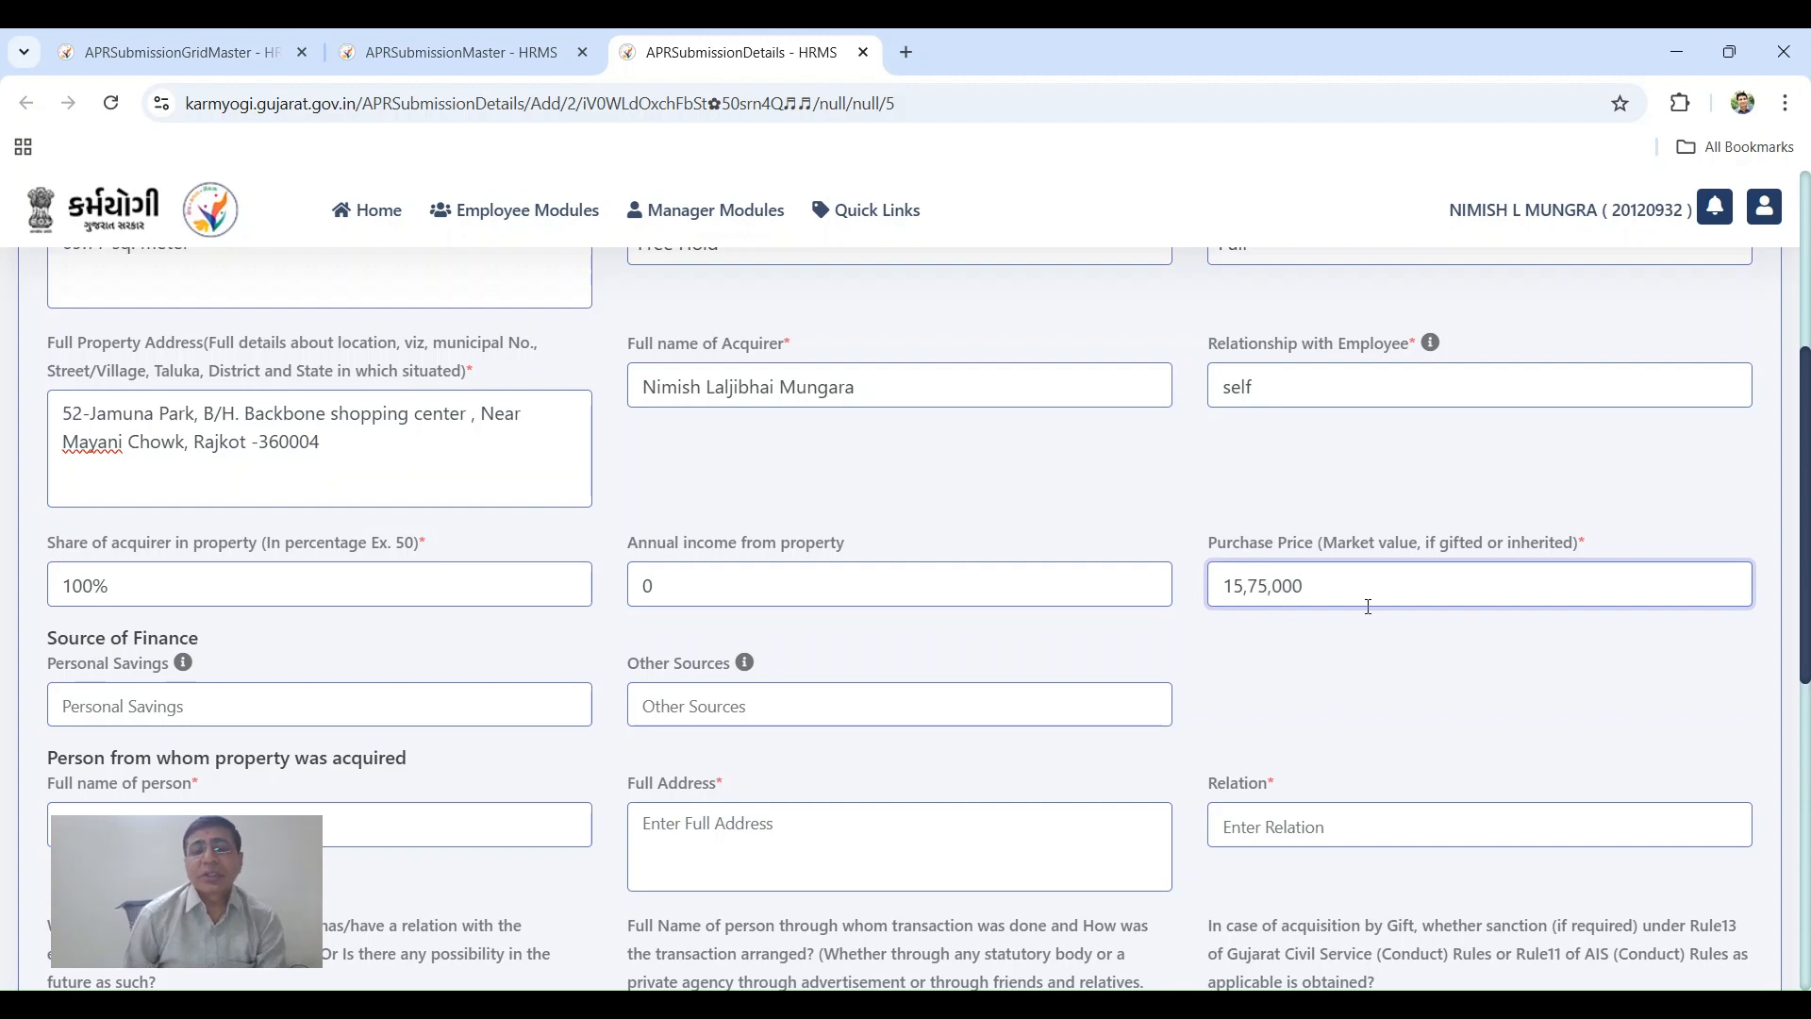
pyautogui.click(1368, 611)
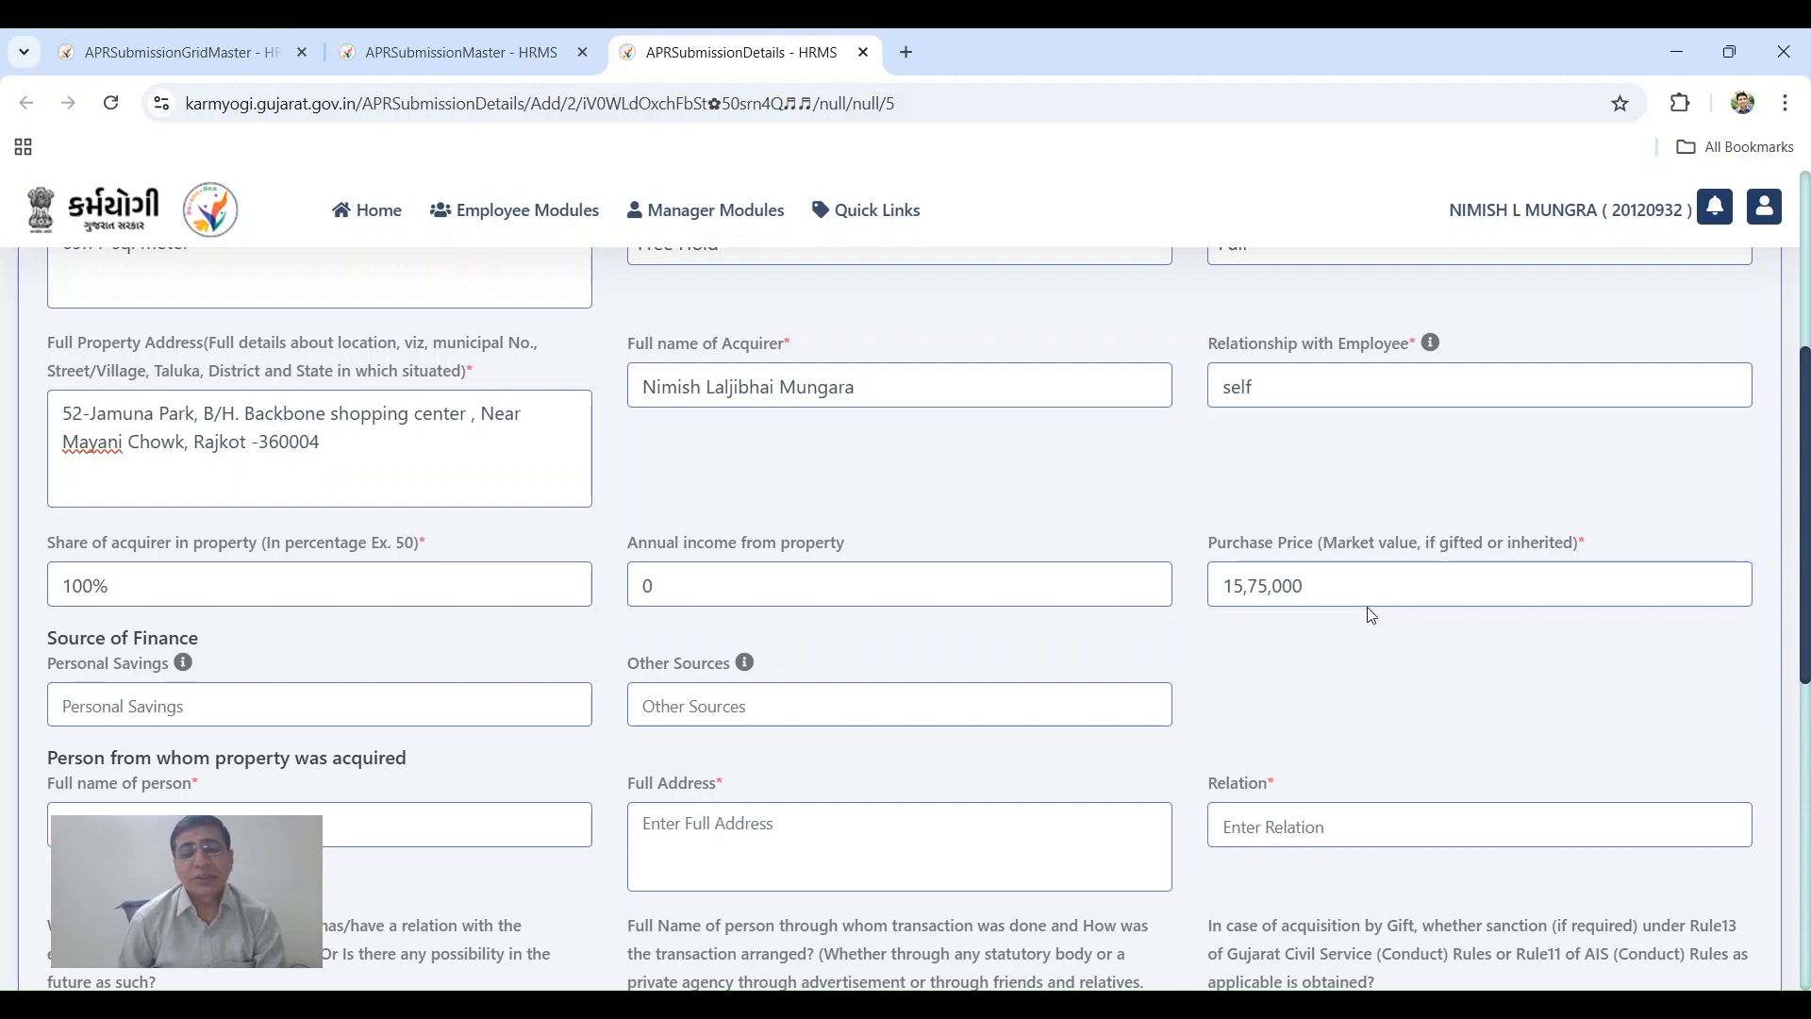
pyautogui.click(194, 710)
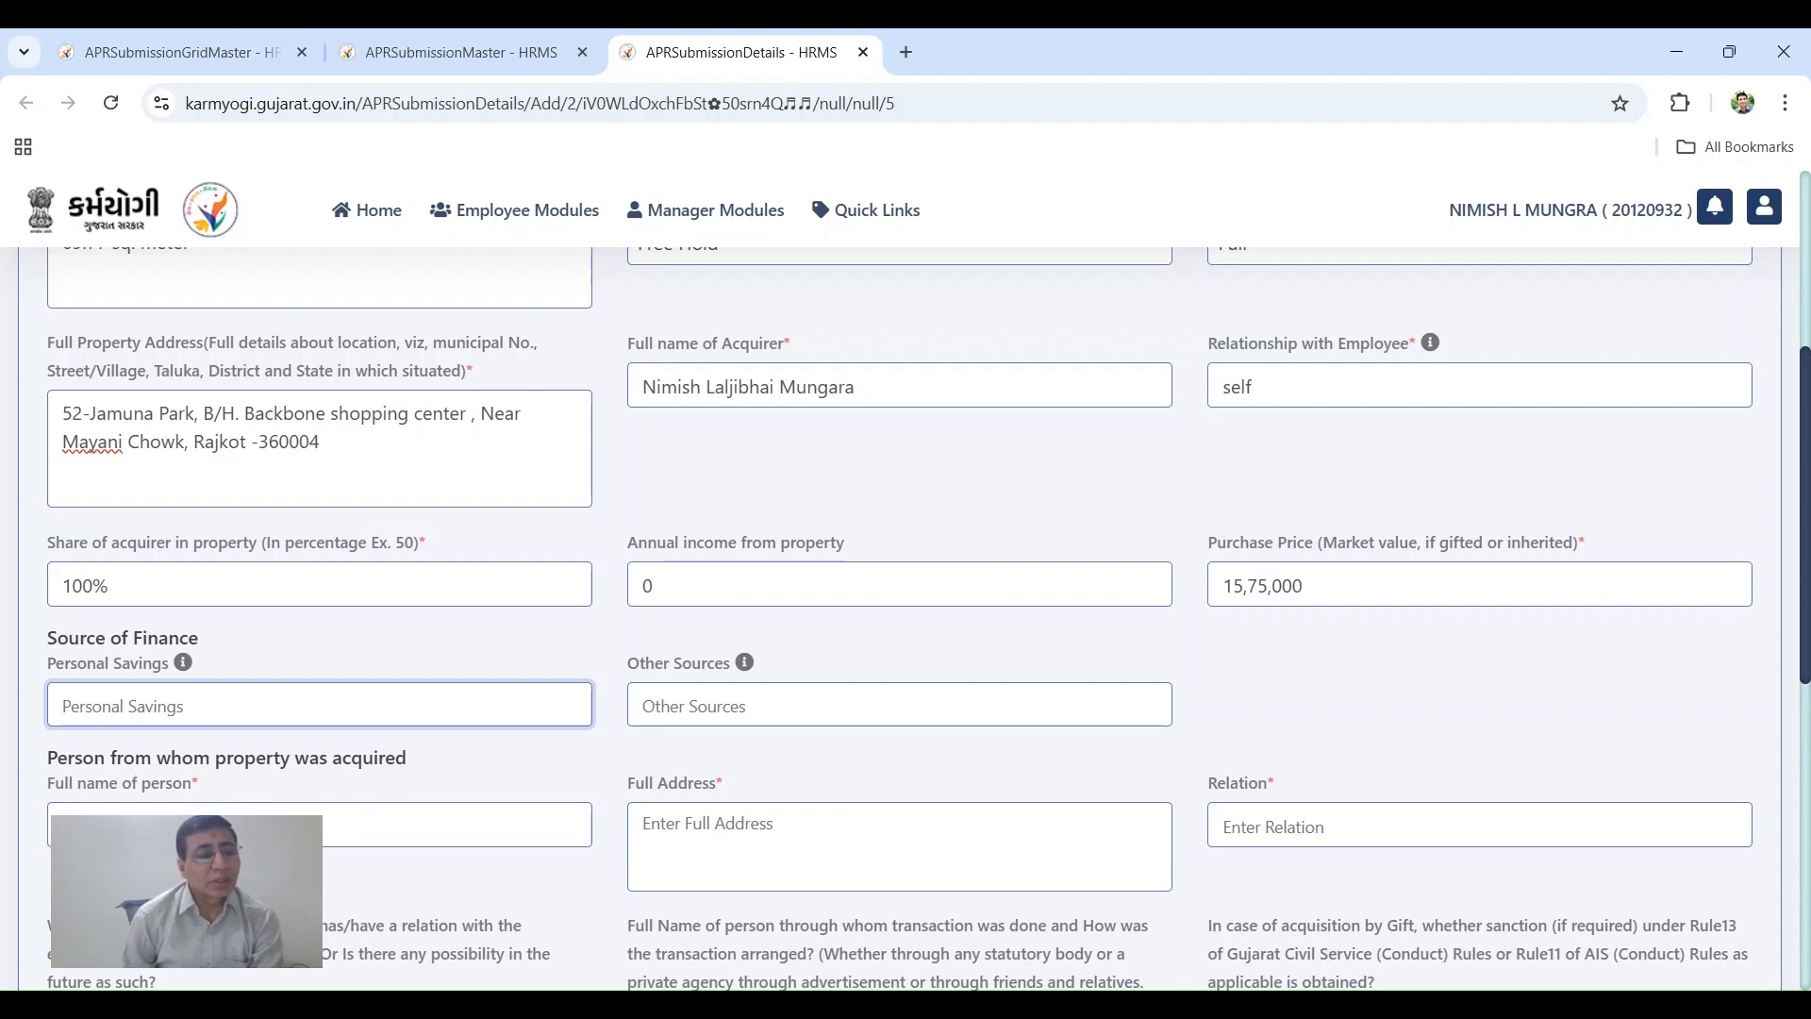
# Step: Type the seller's full name under 'Person from whom property was acquired'
pyautogui.click(189, 826)
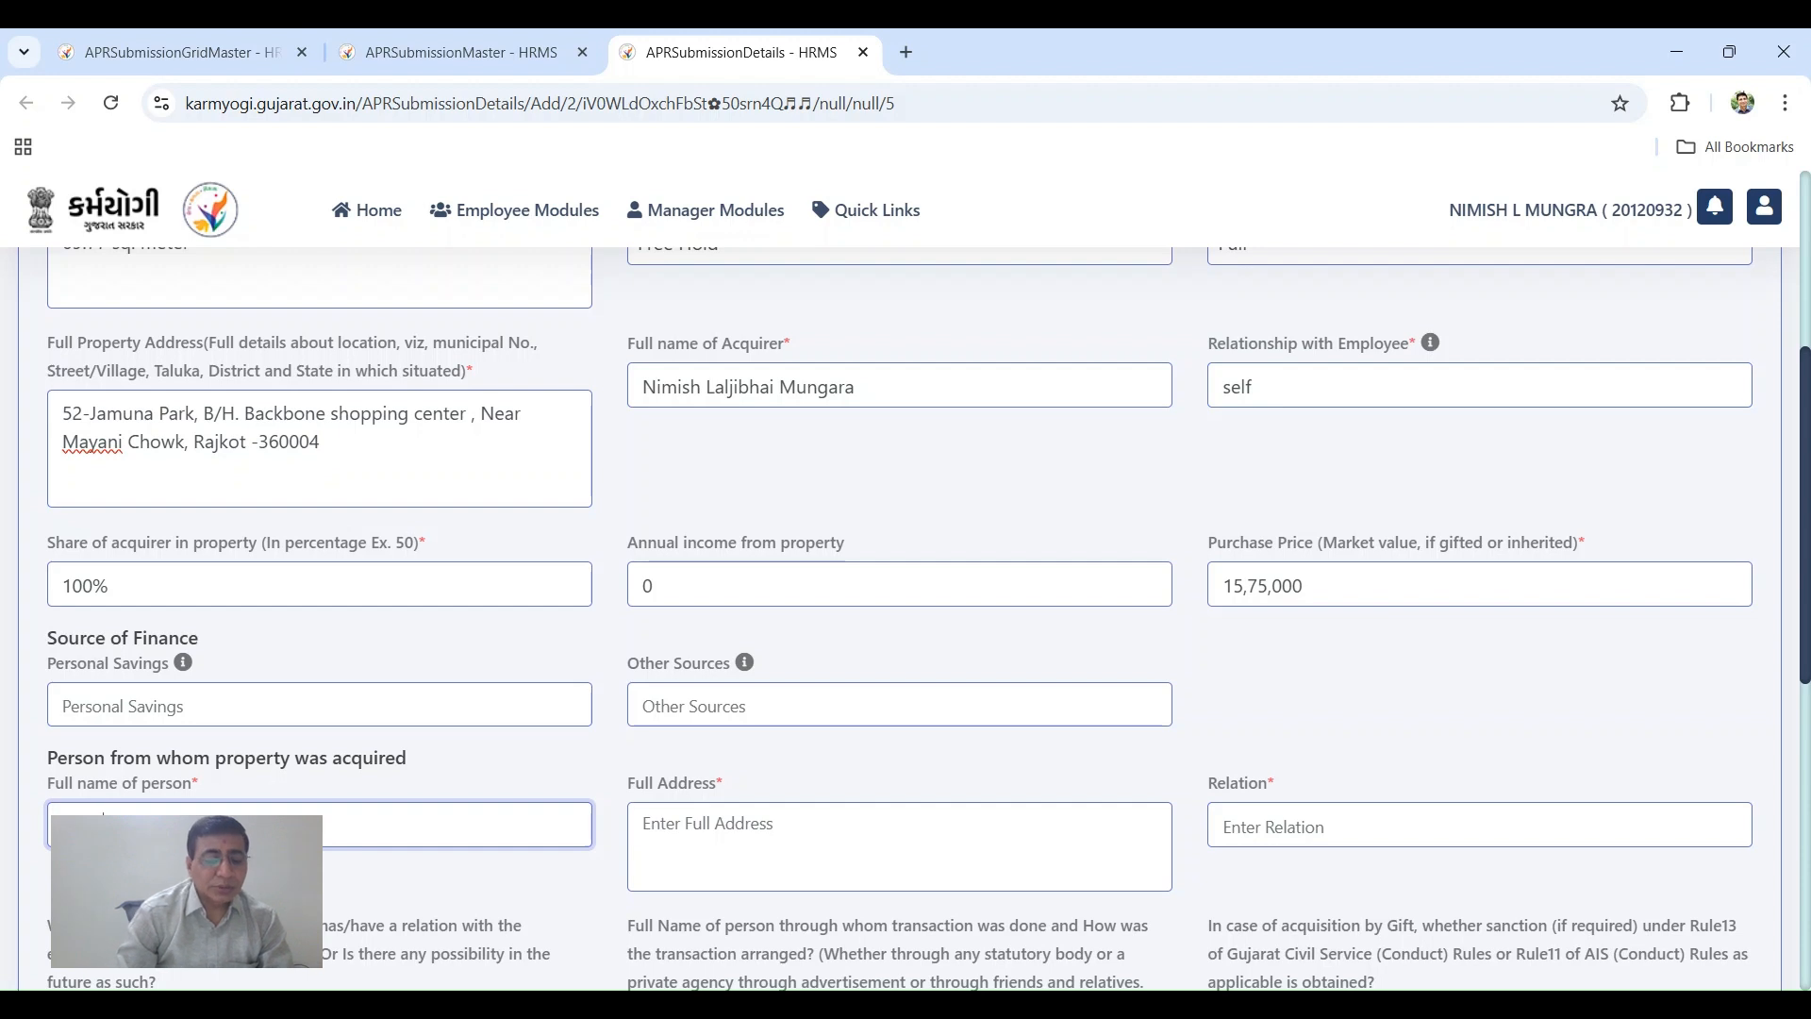
pyautogui.write('esh')
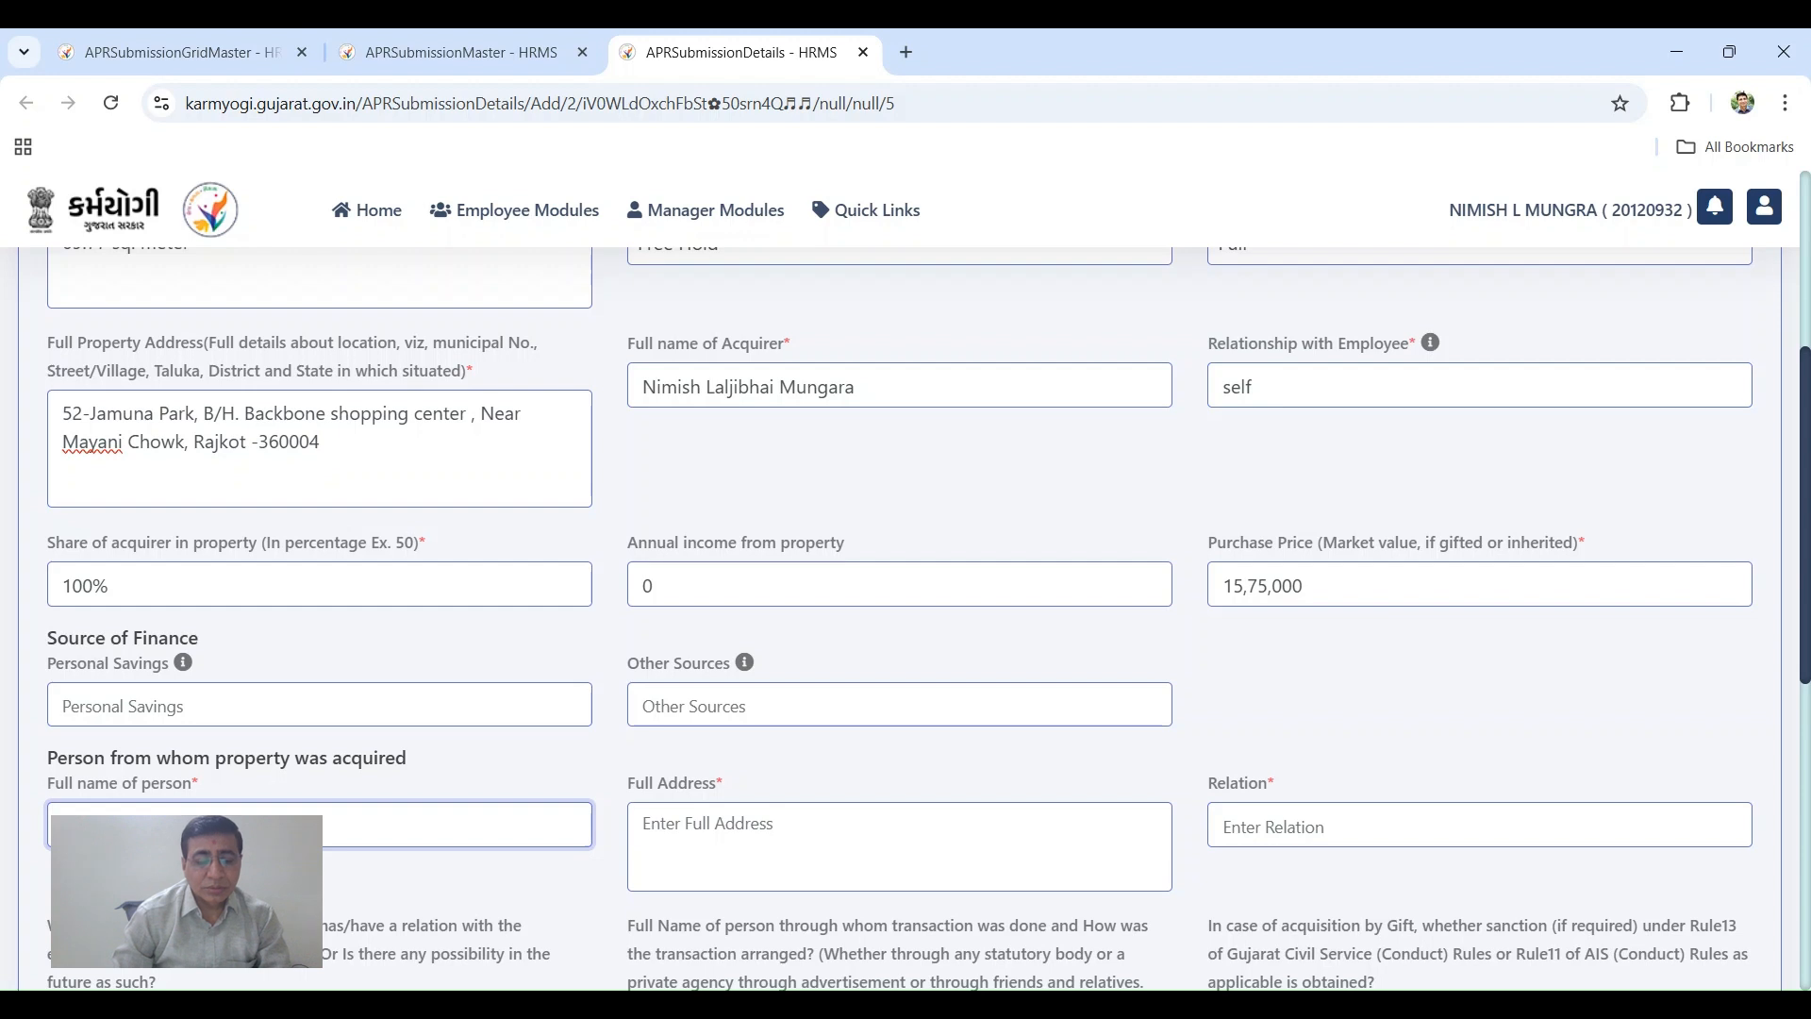
pyautogui.write(' bh')
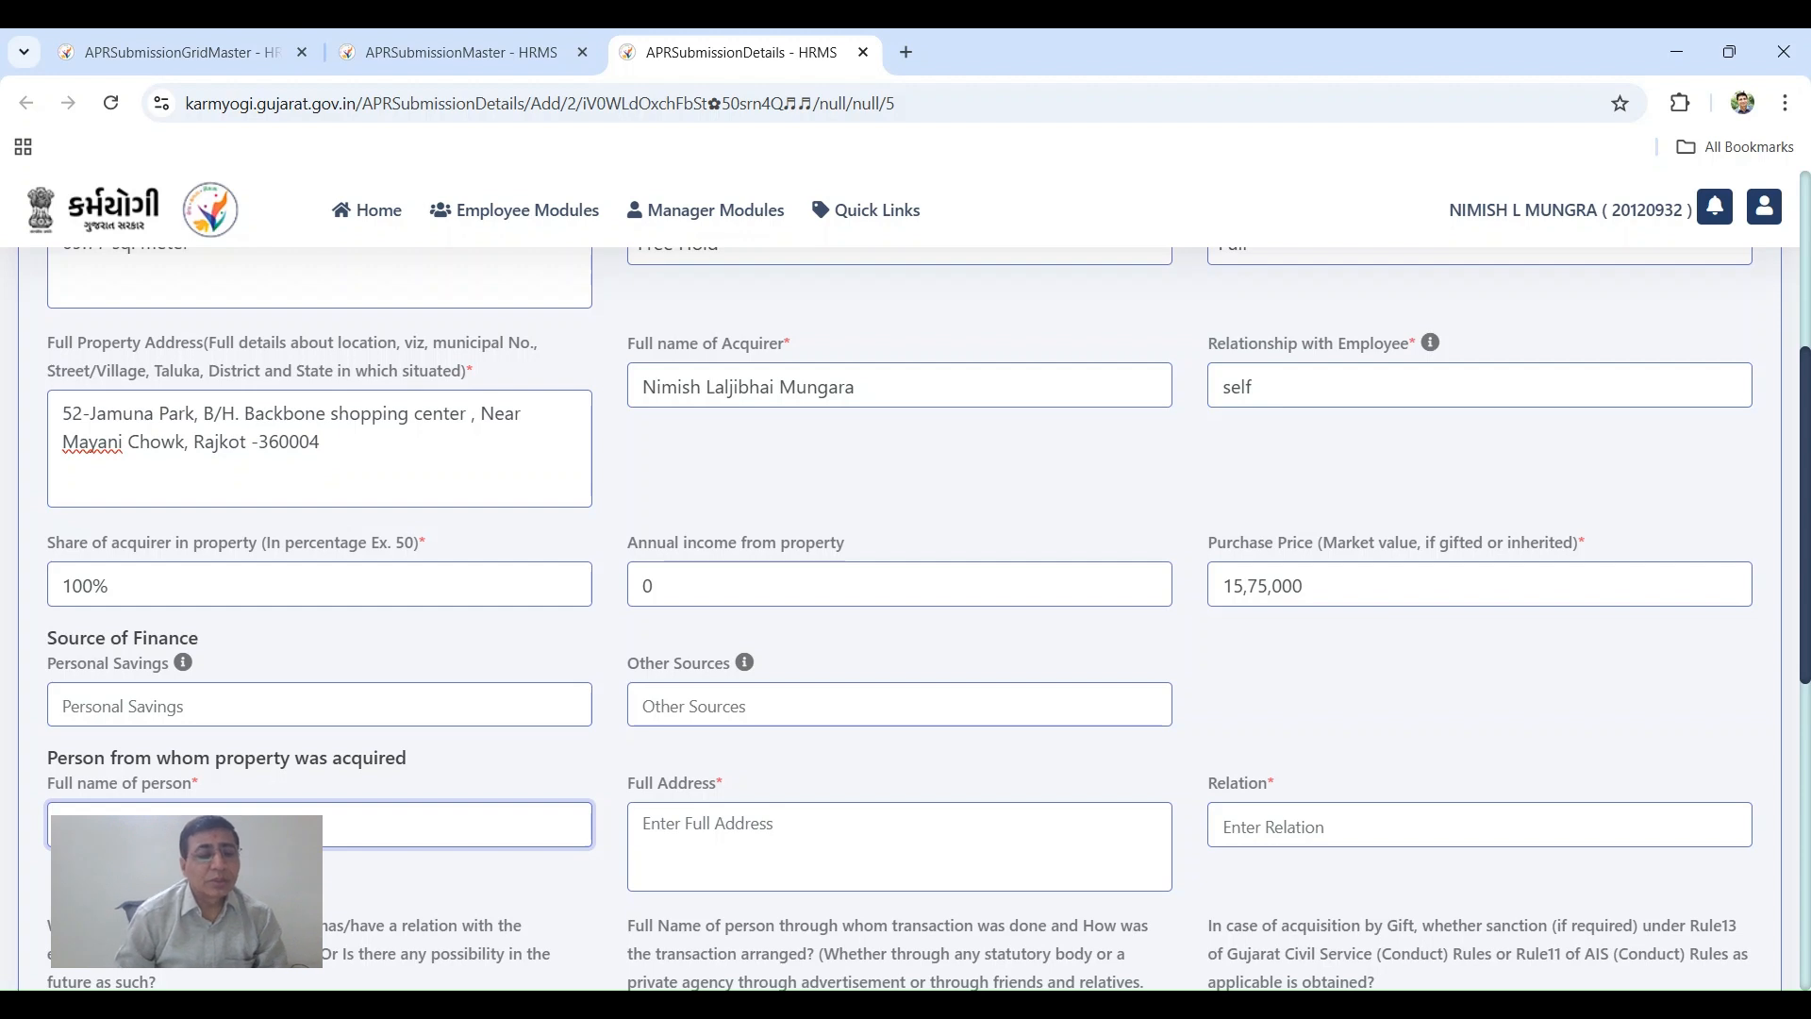
# Step: Copy the property address into the seller's Full Address and set Relation to 'Mother'
pyautogui.click(749, 824)
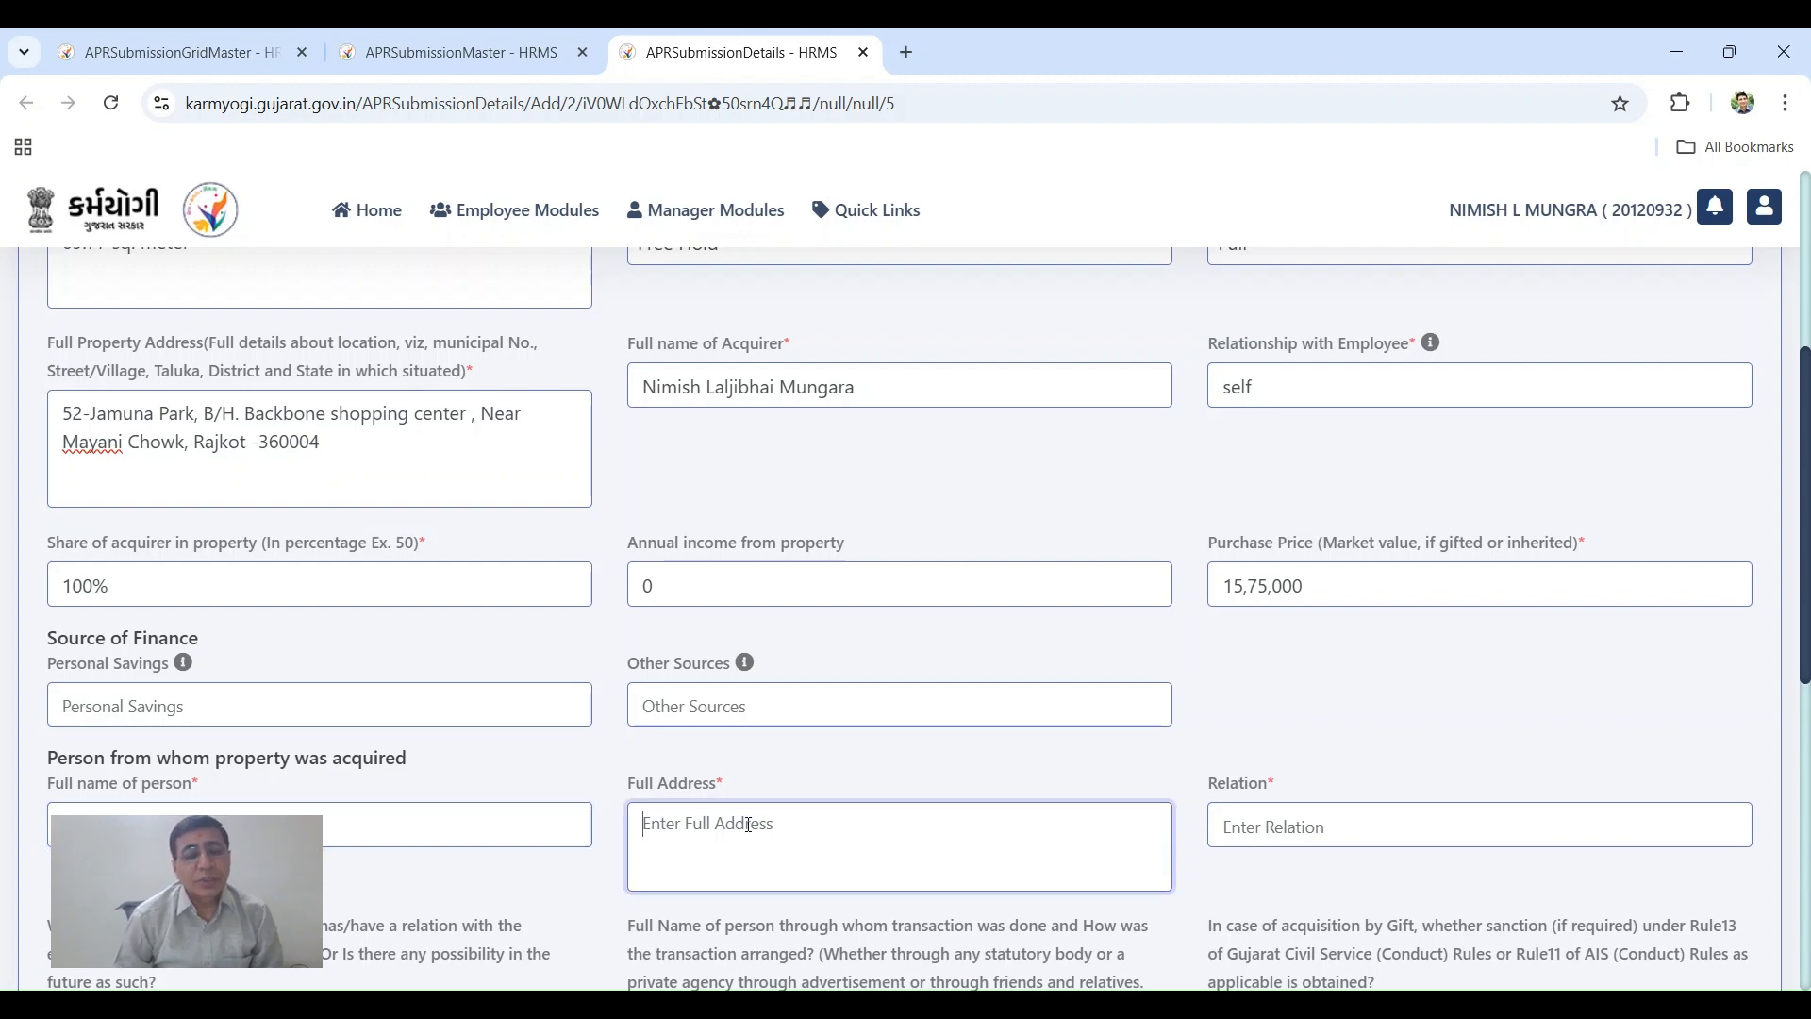
pyautogui.moveTo(57, 413); pyautogui.dragTo(325, 470)
pyautogui.hotkey('ctrl', 'c')
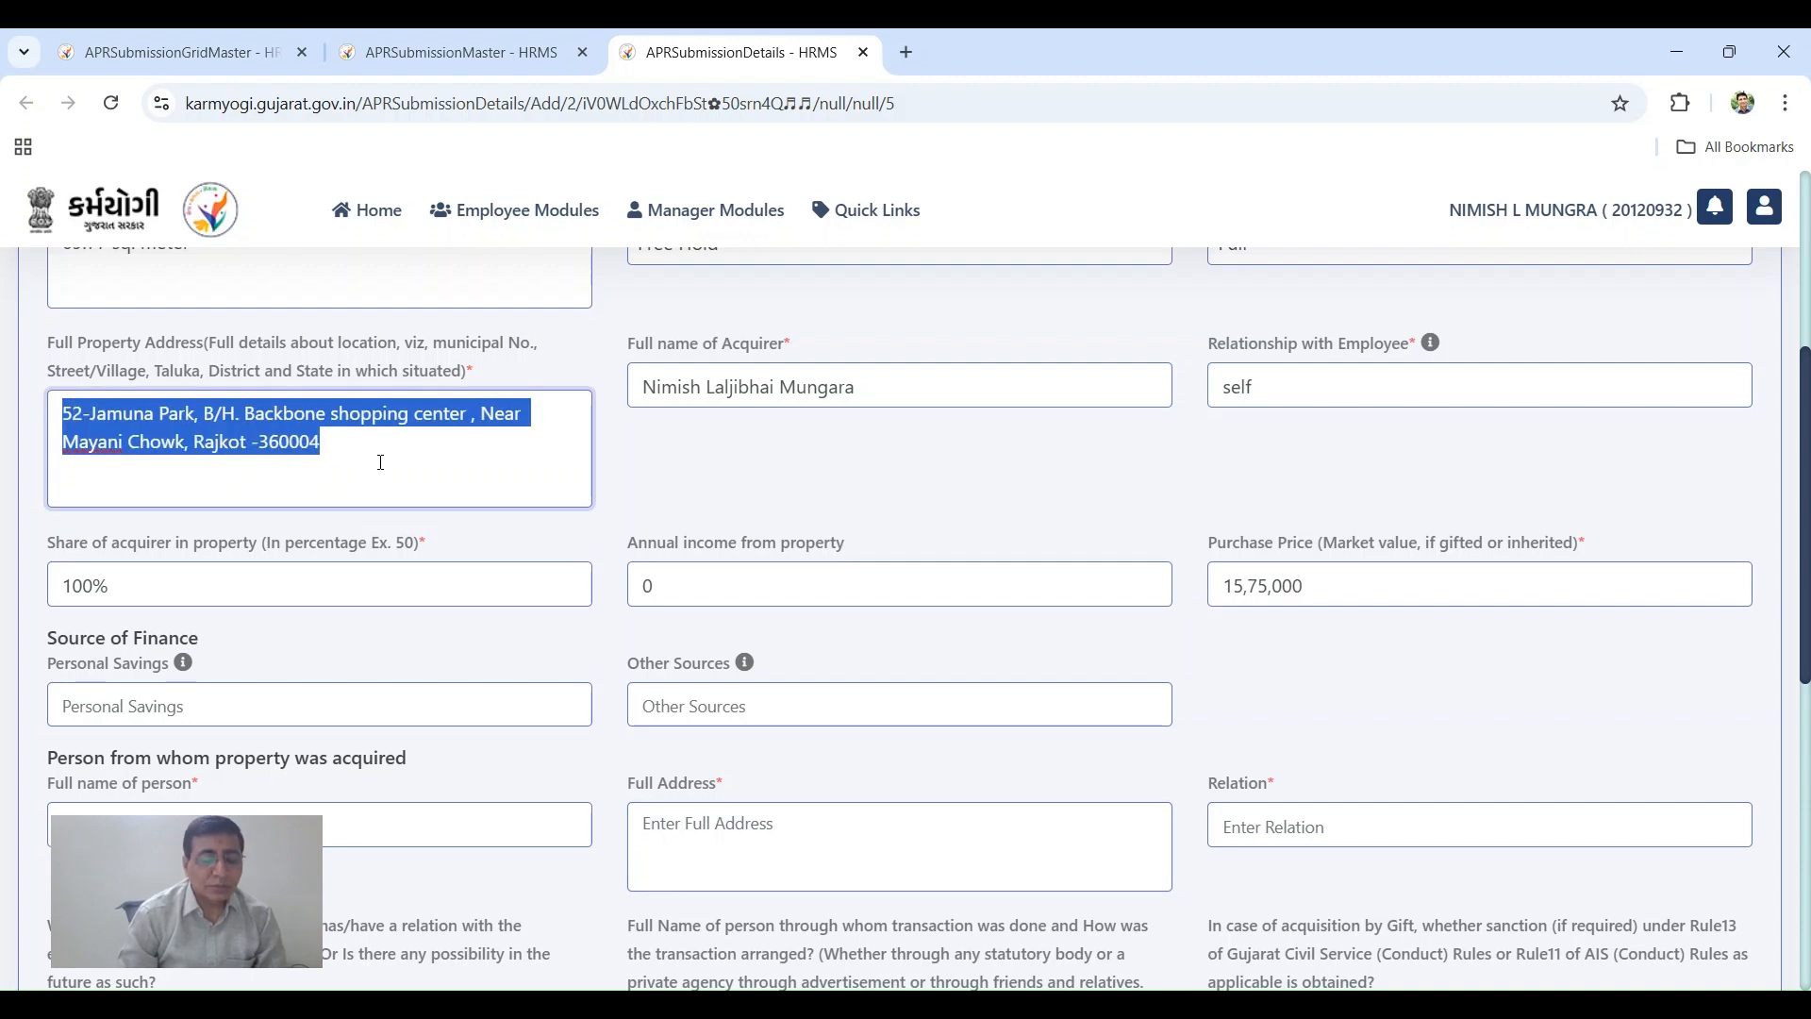
pyautogui.click(660, 820)
pyautogui.hotkey('ctrl', 'v')
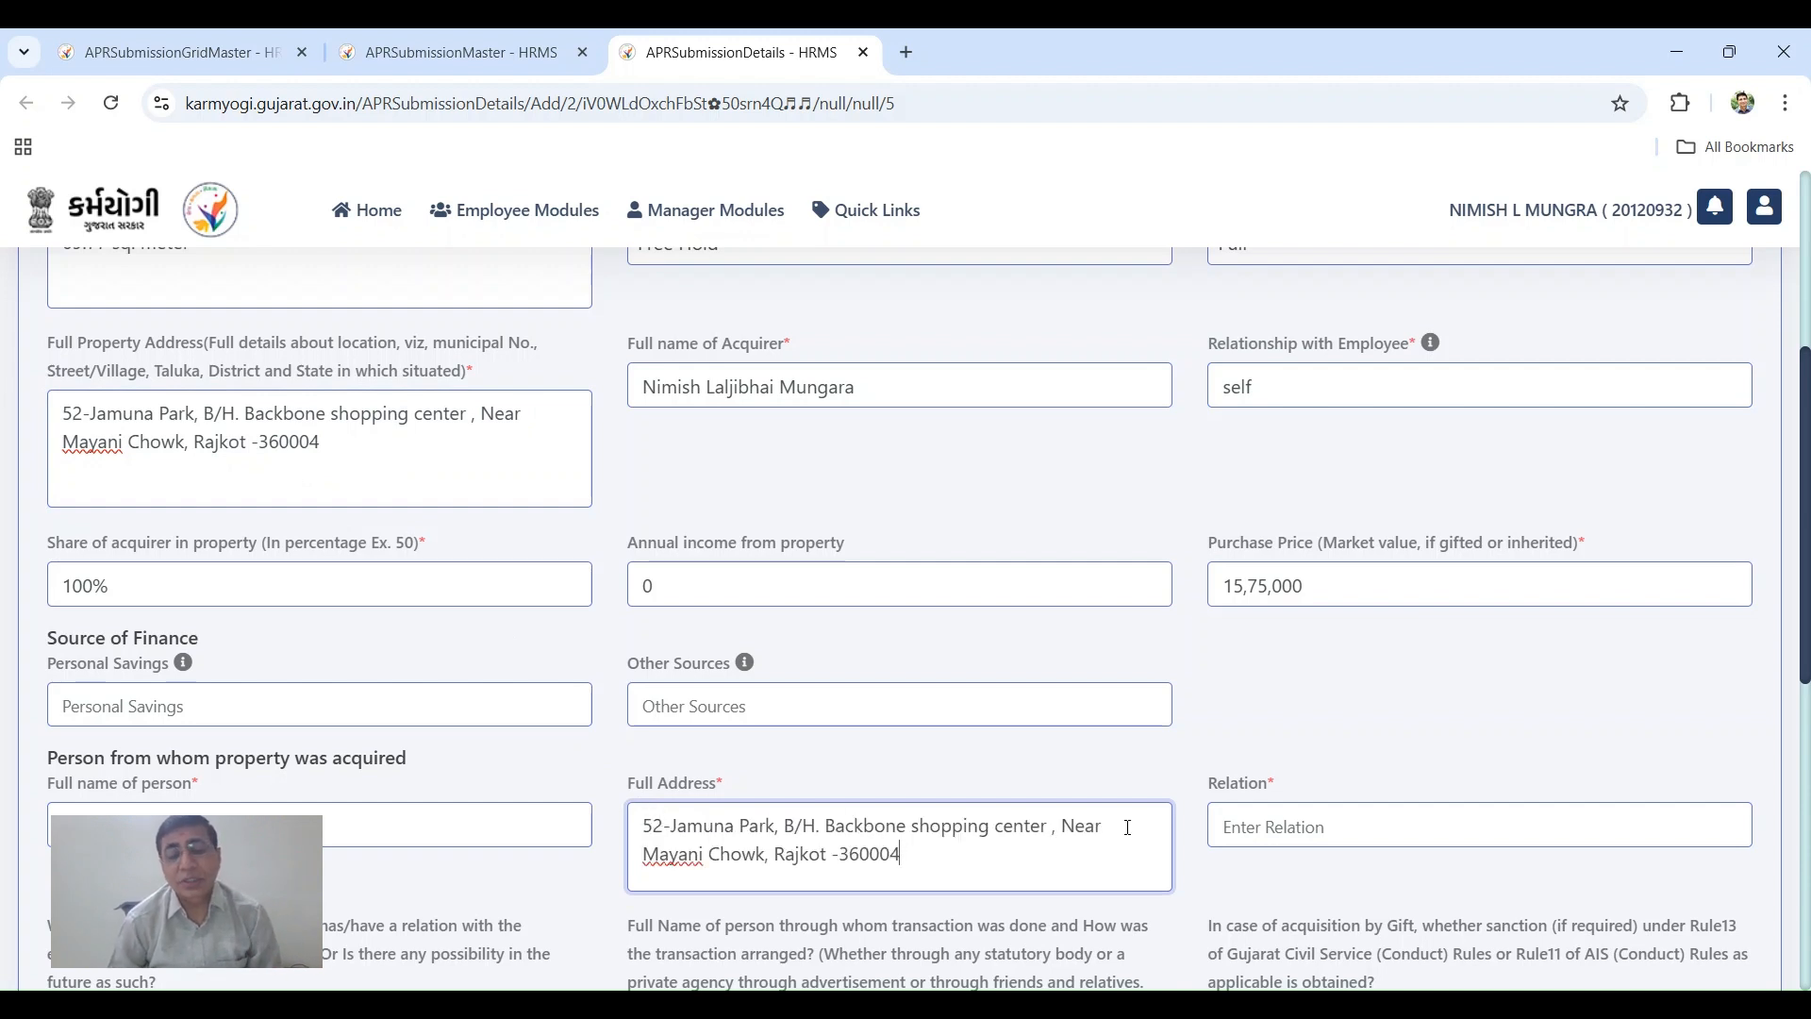
pyautogui.click(1317, 814)
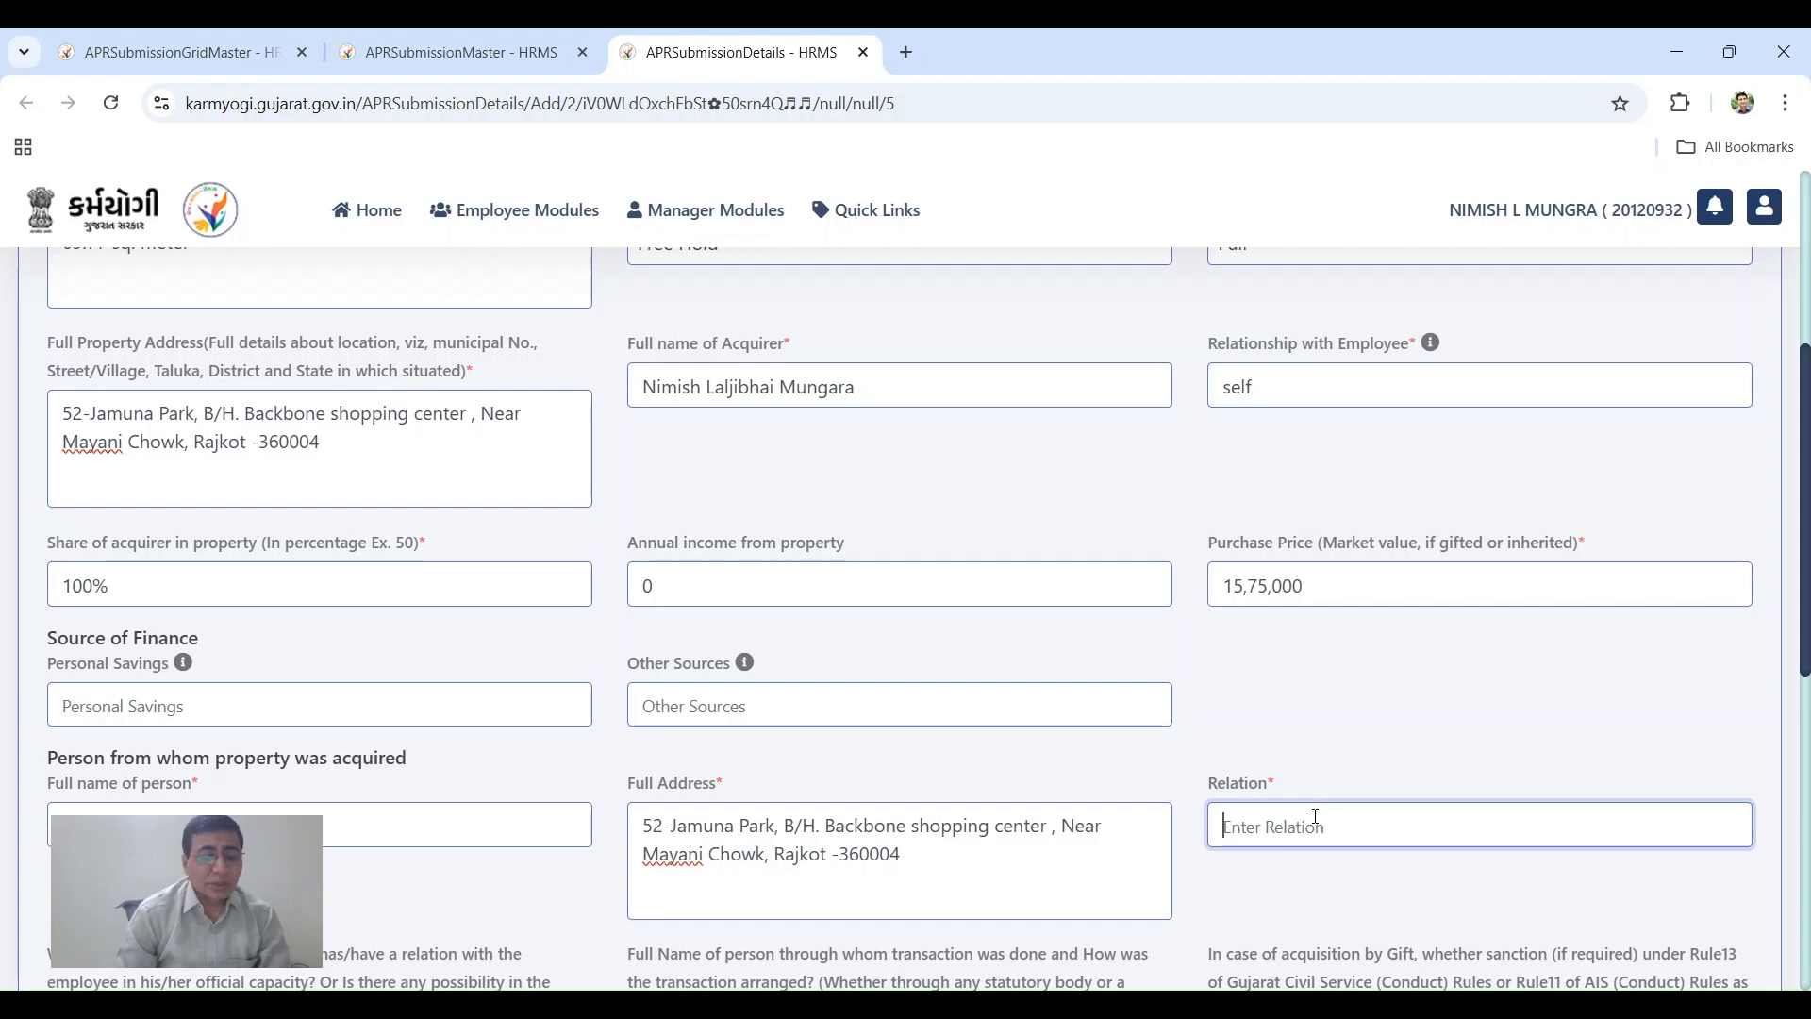
pyautogui.write('Mother')
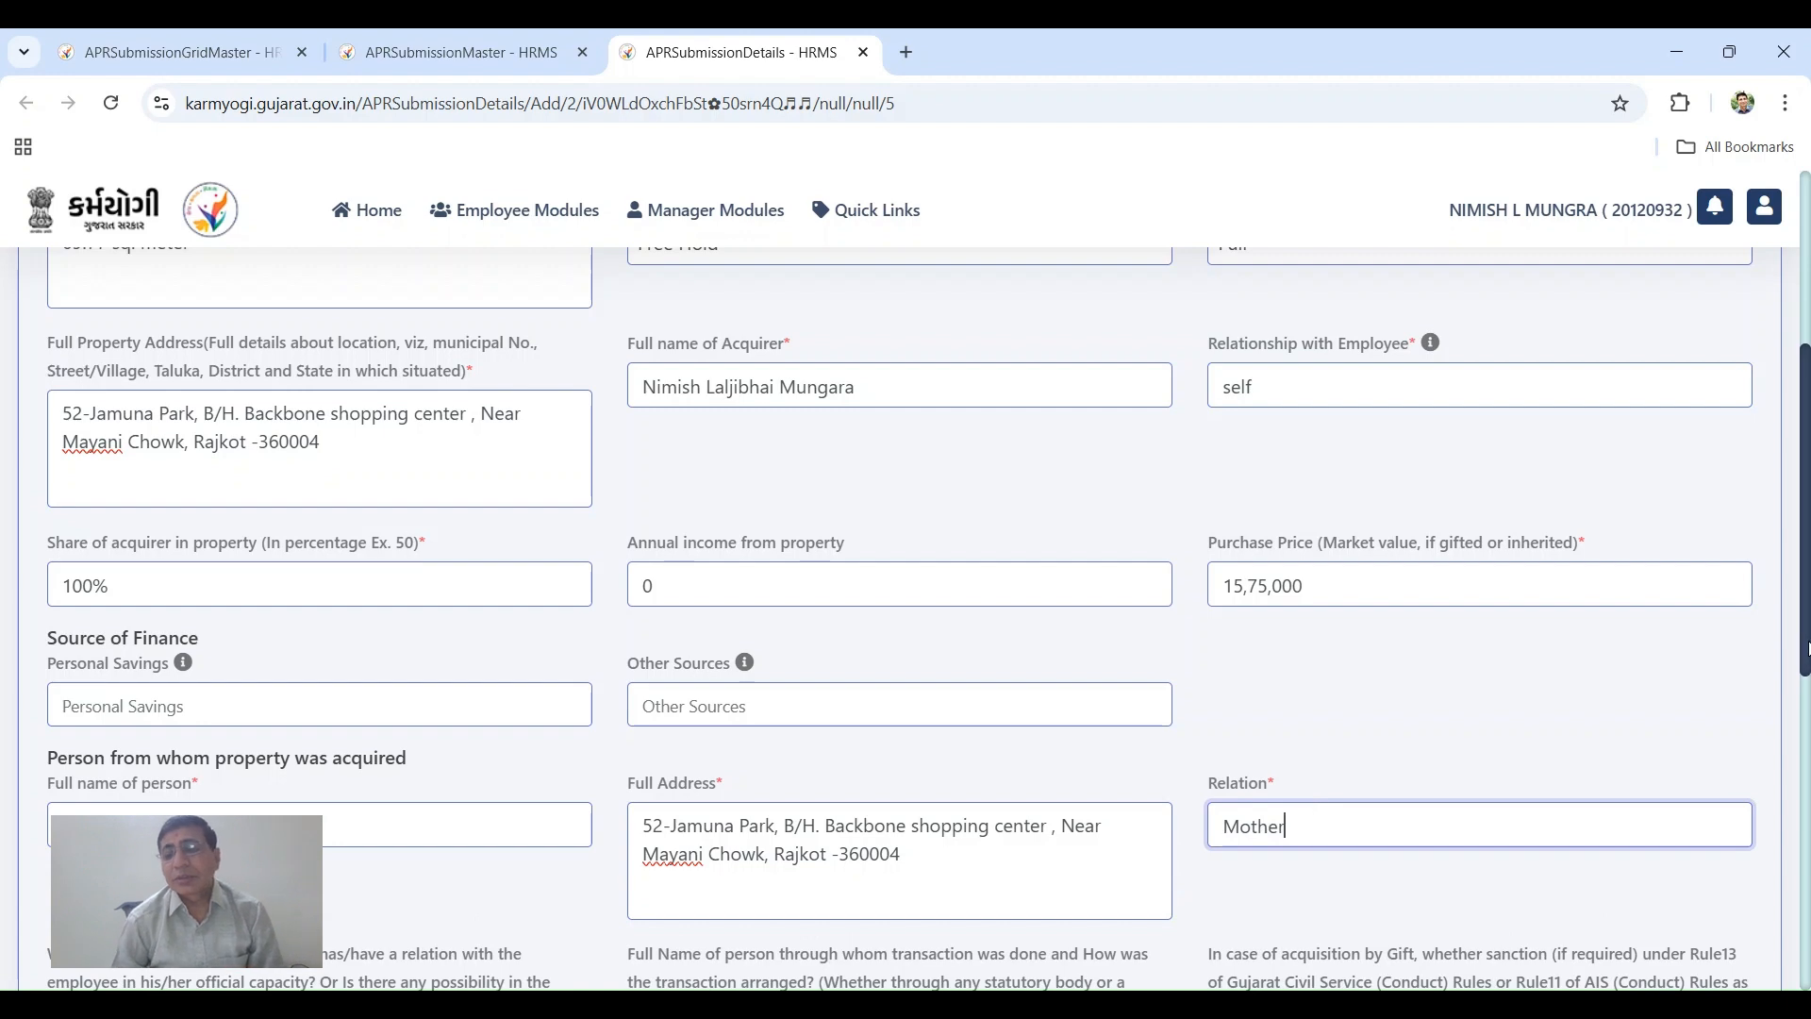
pyautogui.scroll(-5, 1807, 585)
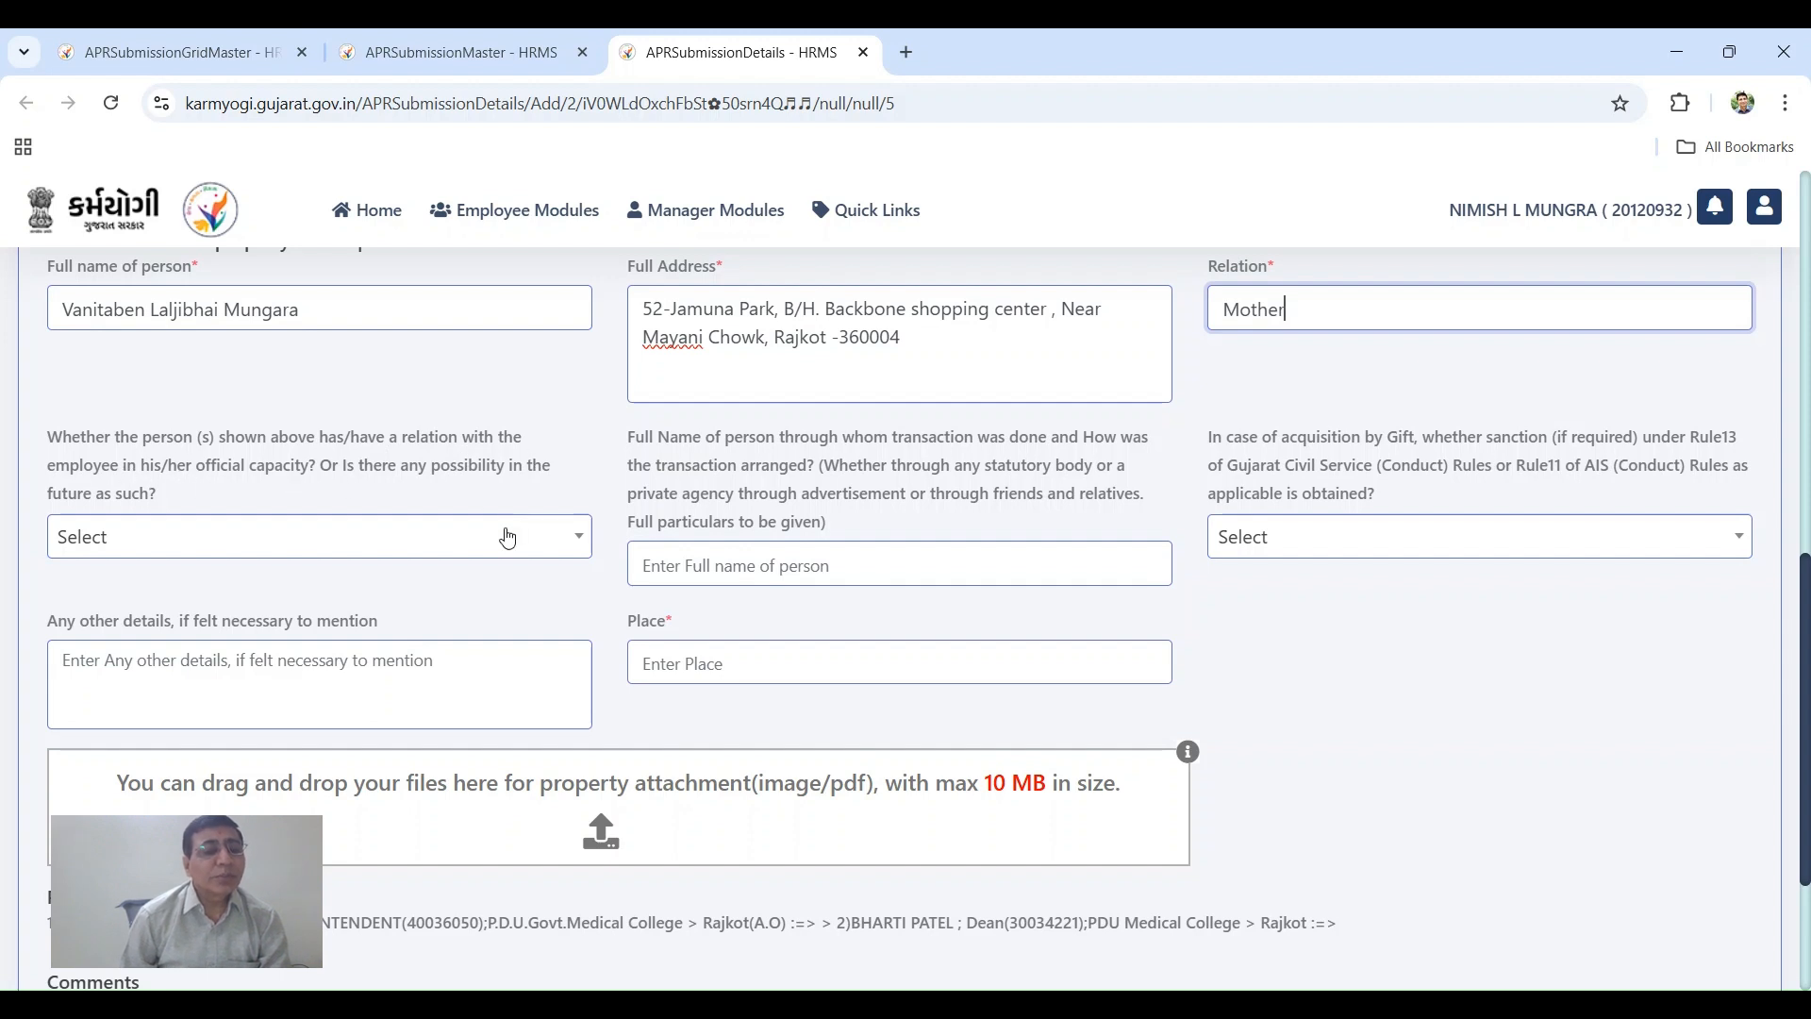
pyautogui.click(579, 545)
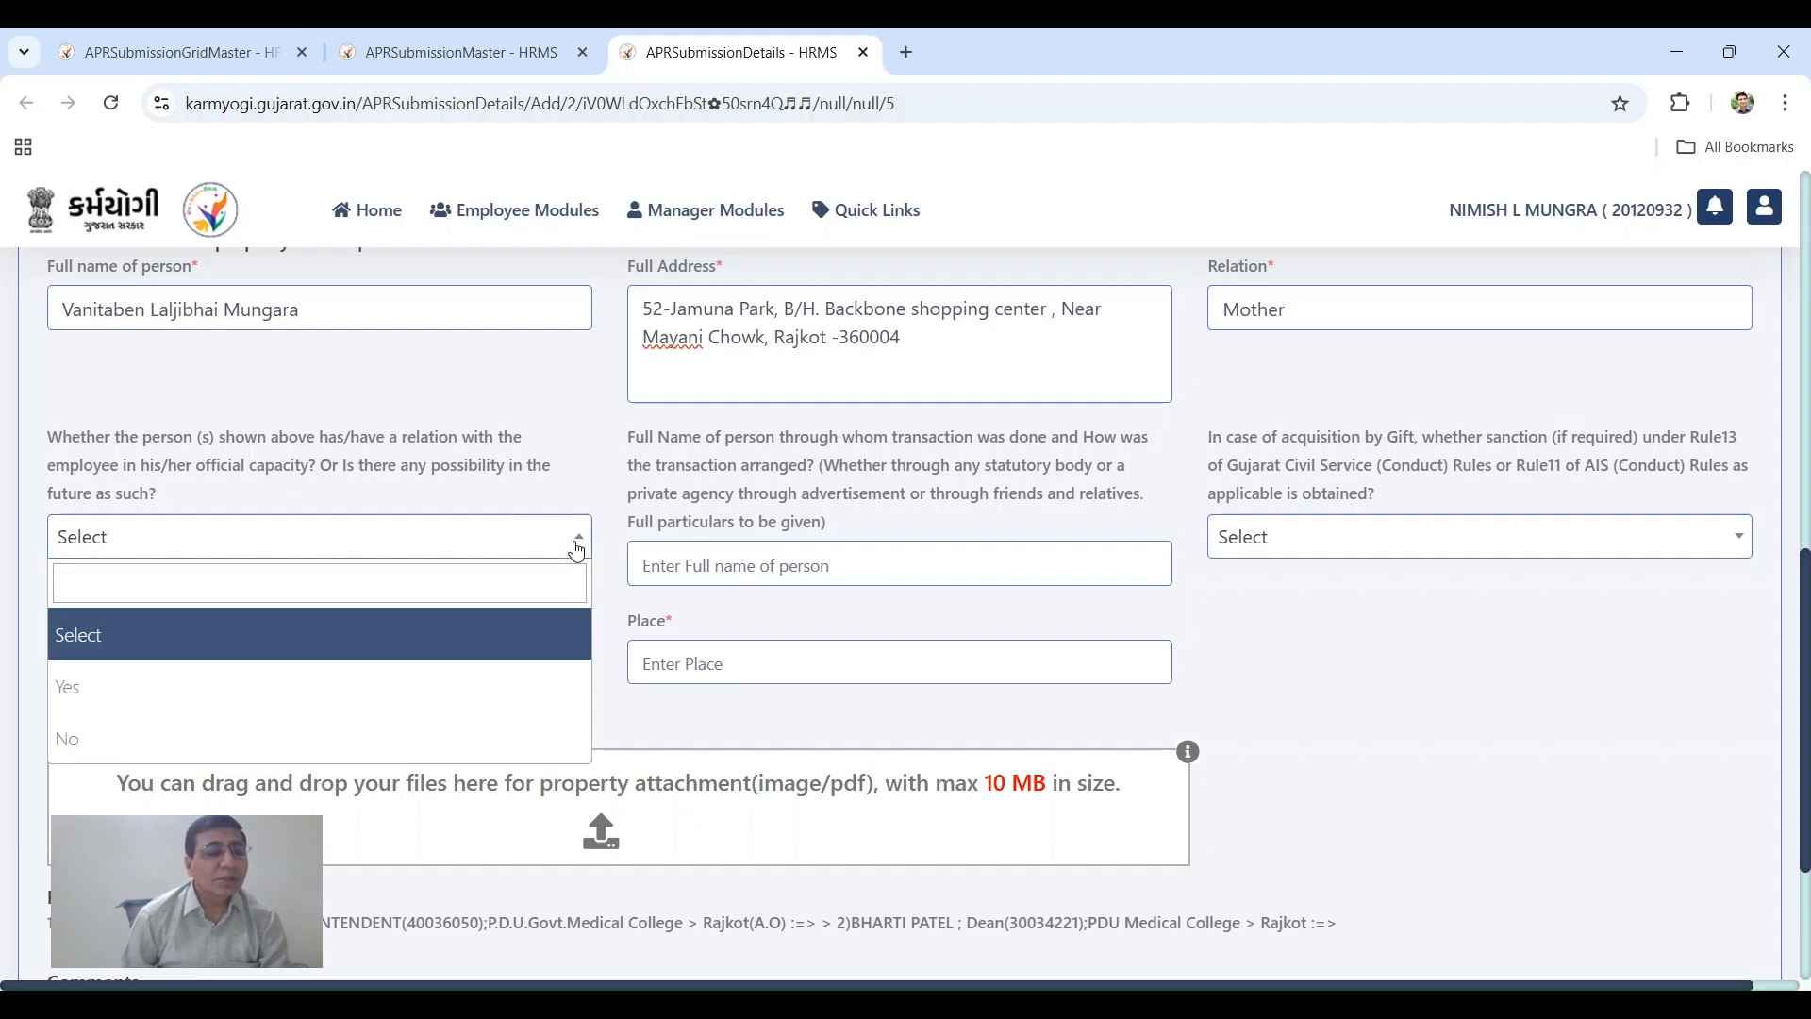
# Step: Answer No to both the official-capacity relation and the gift-sanction questions
pyautogui.click(472, 740)
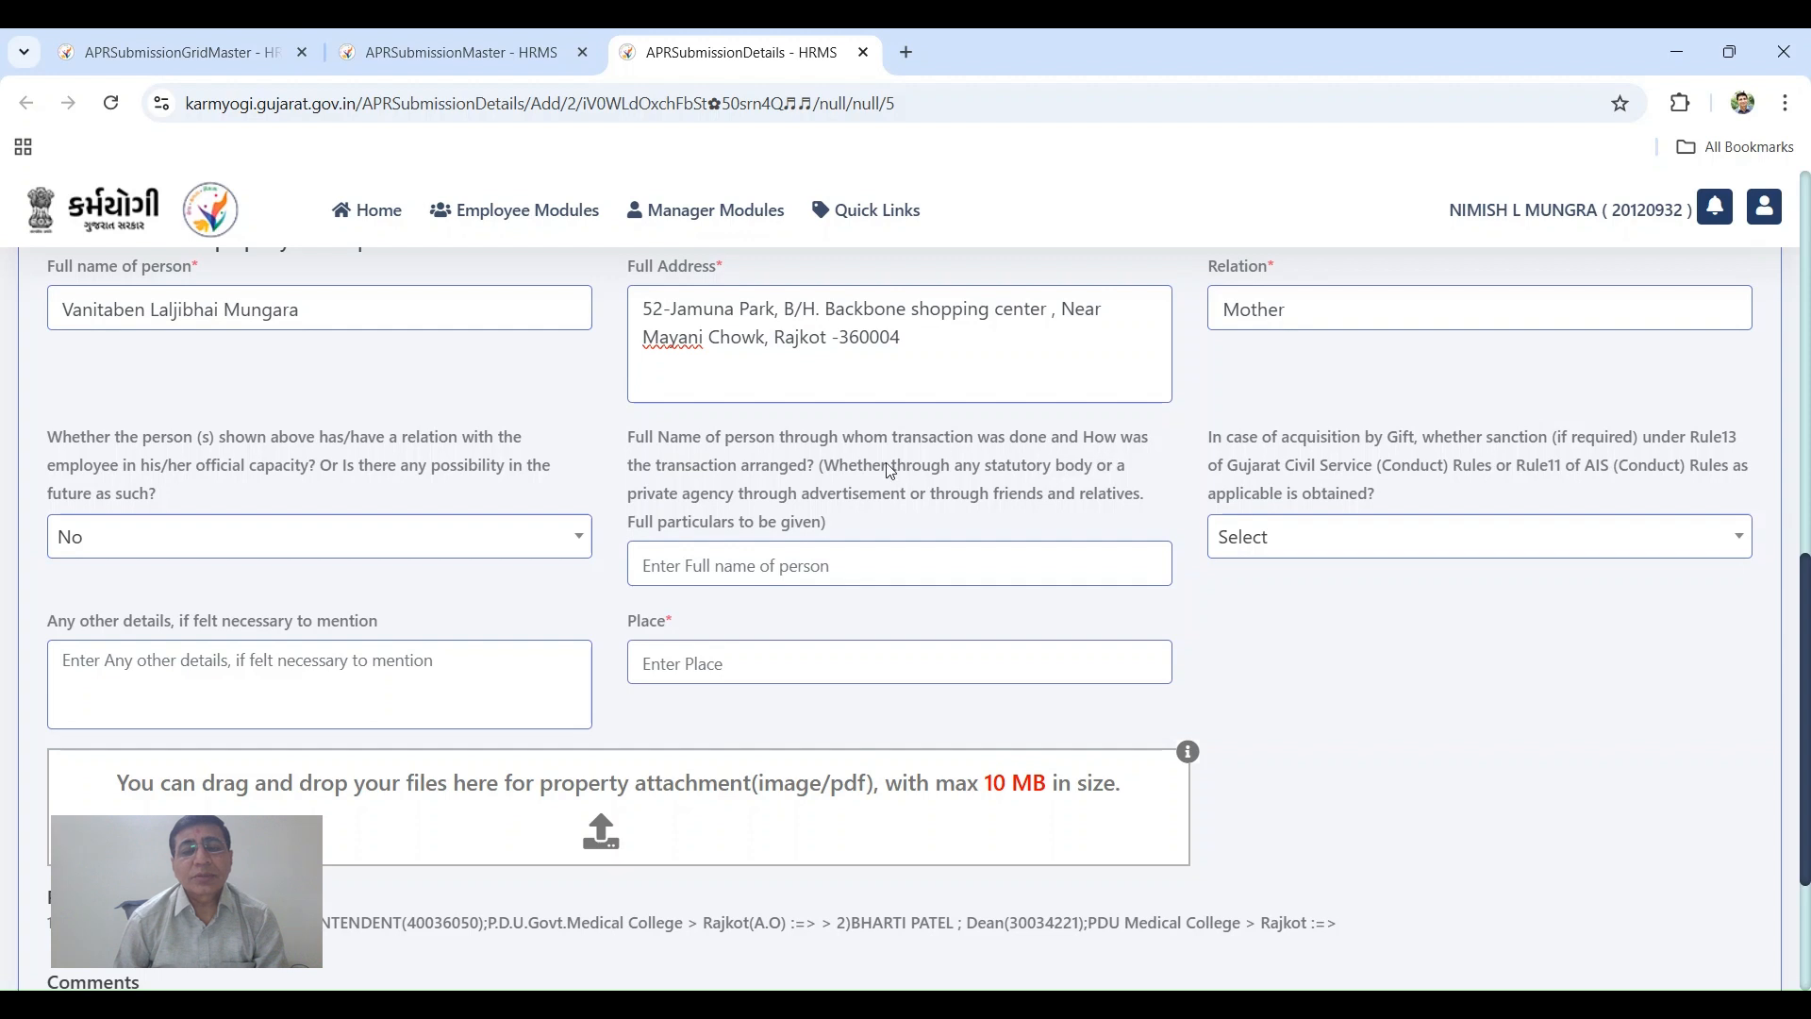
pyautogui.click(1059, 584)
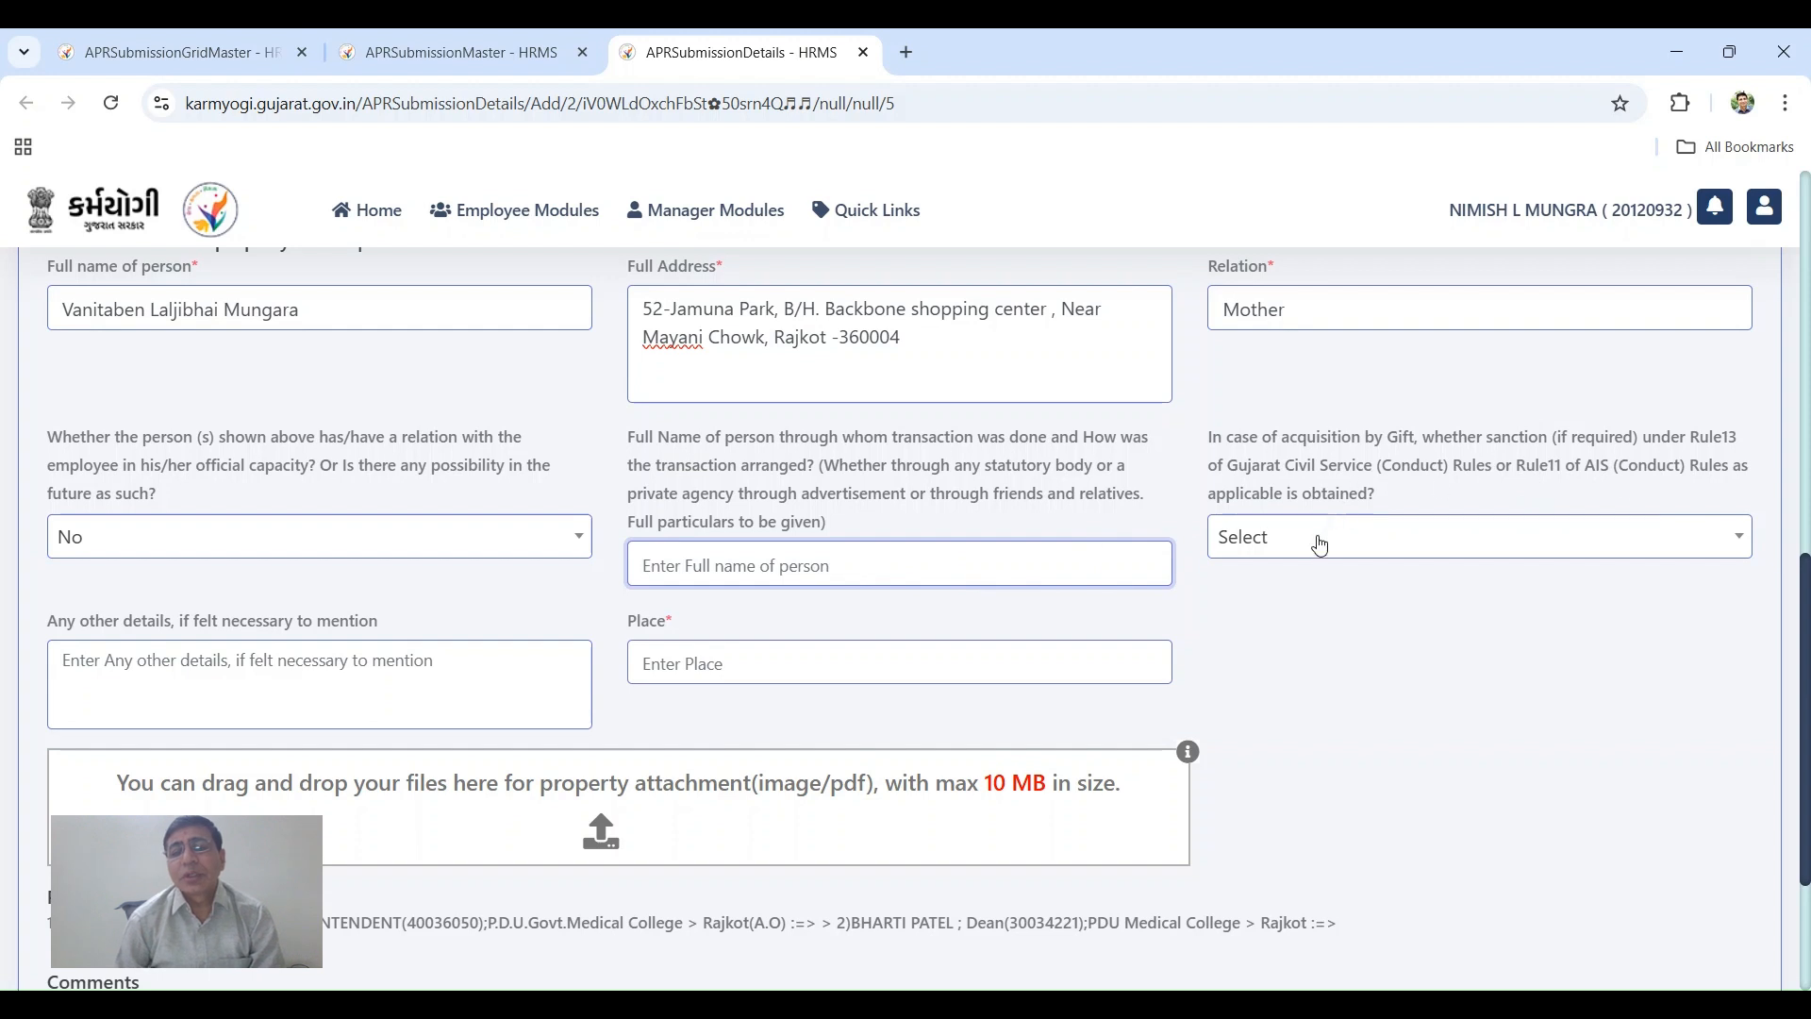
pyautogui.click(1741, 544)
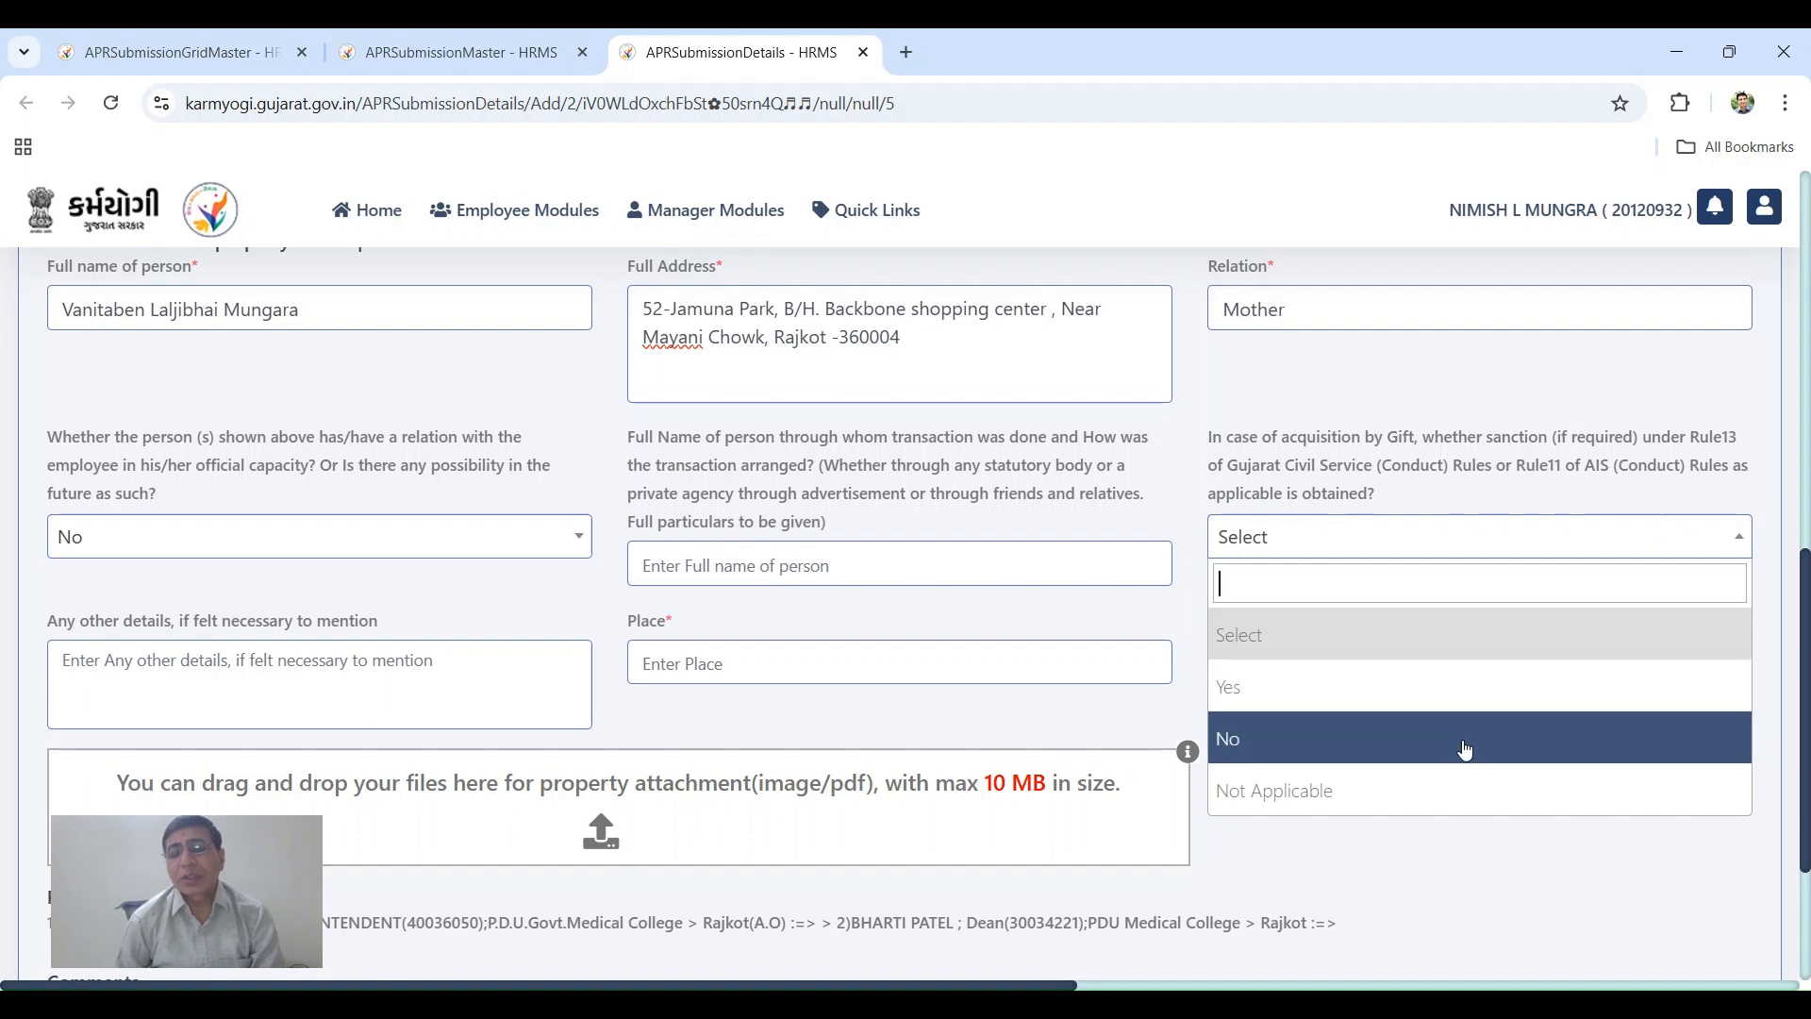
pyautogui.click(1465, 750)
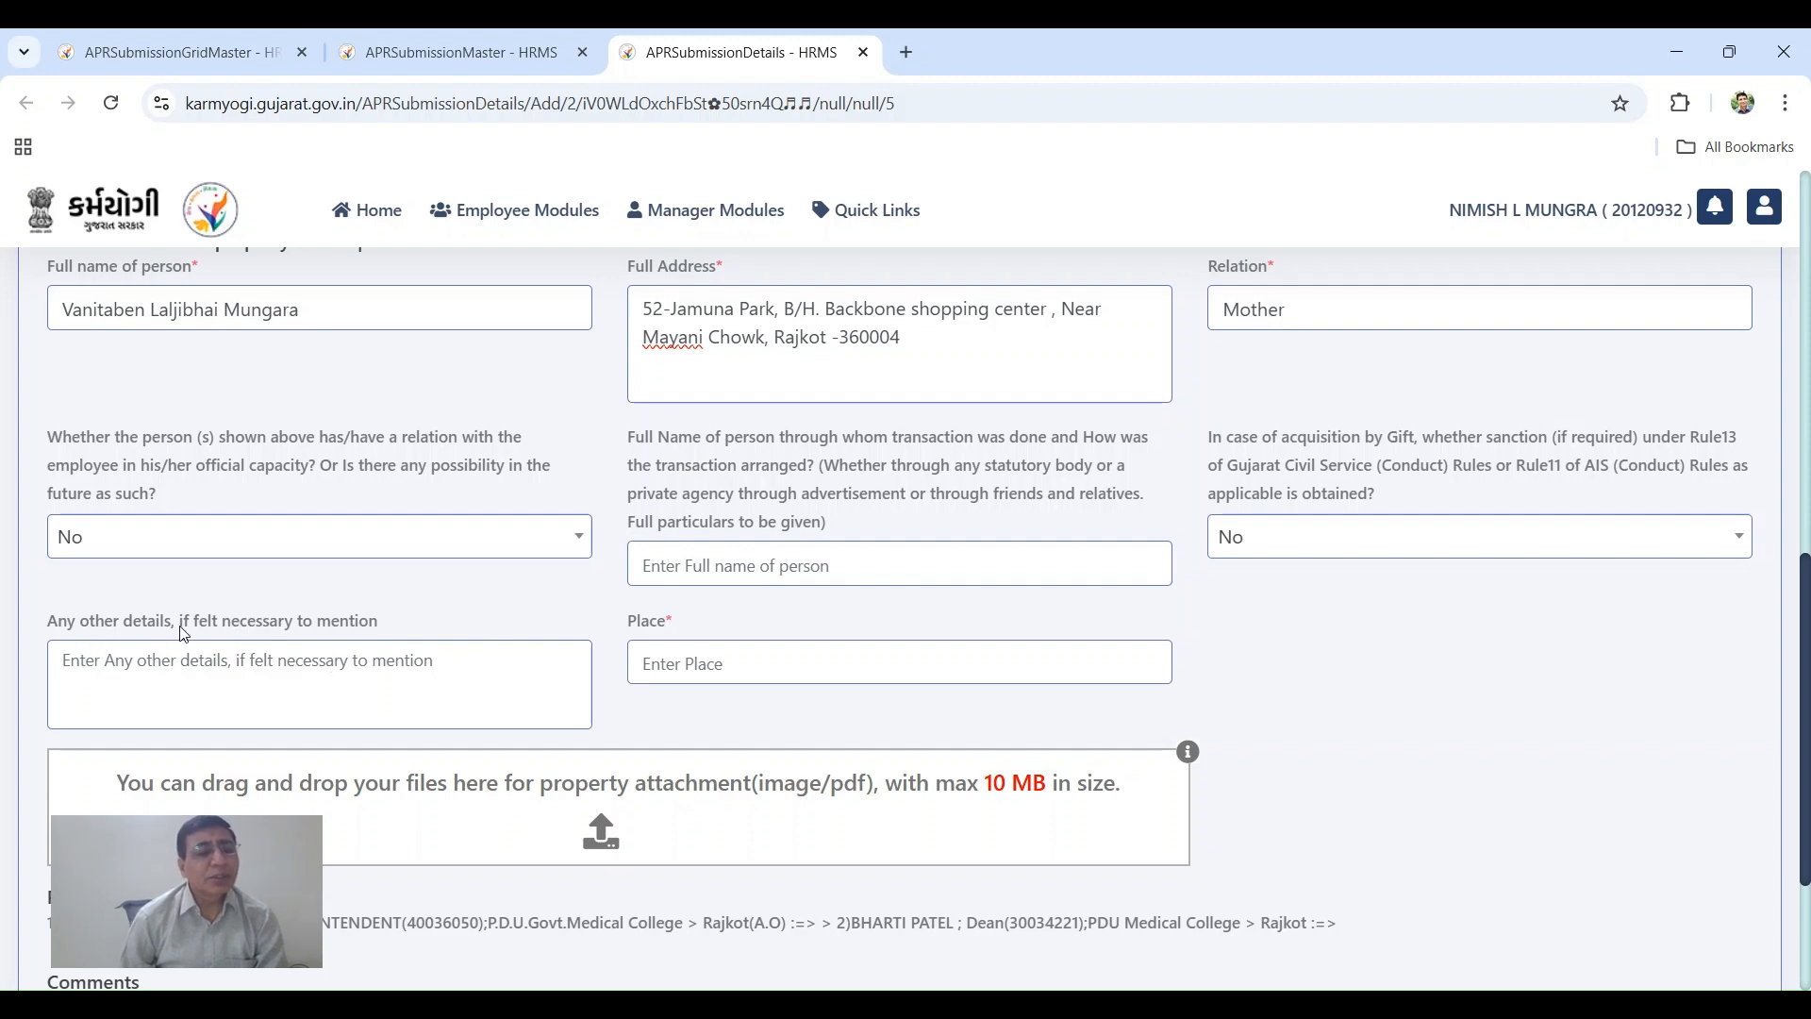
pyautogui.click(876, 680)
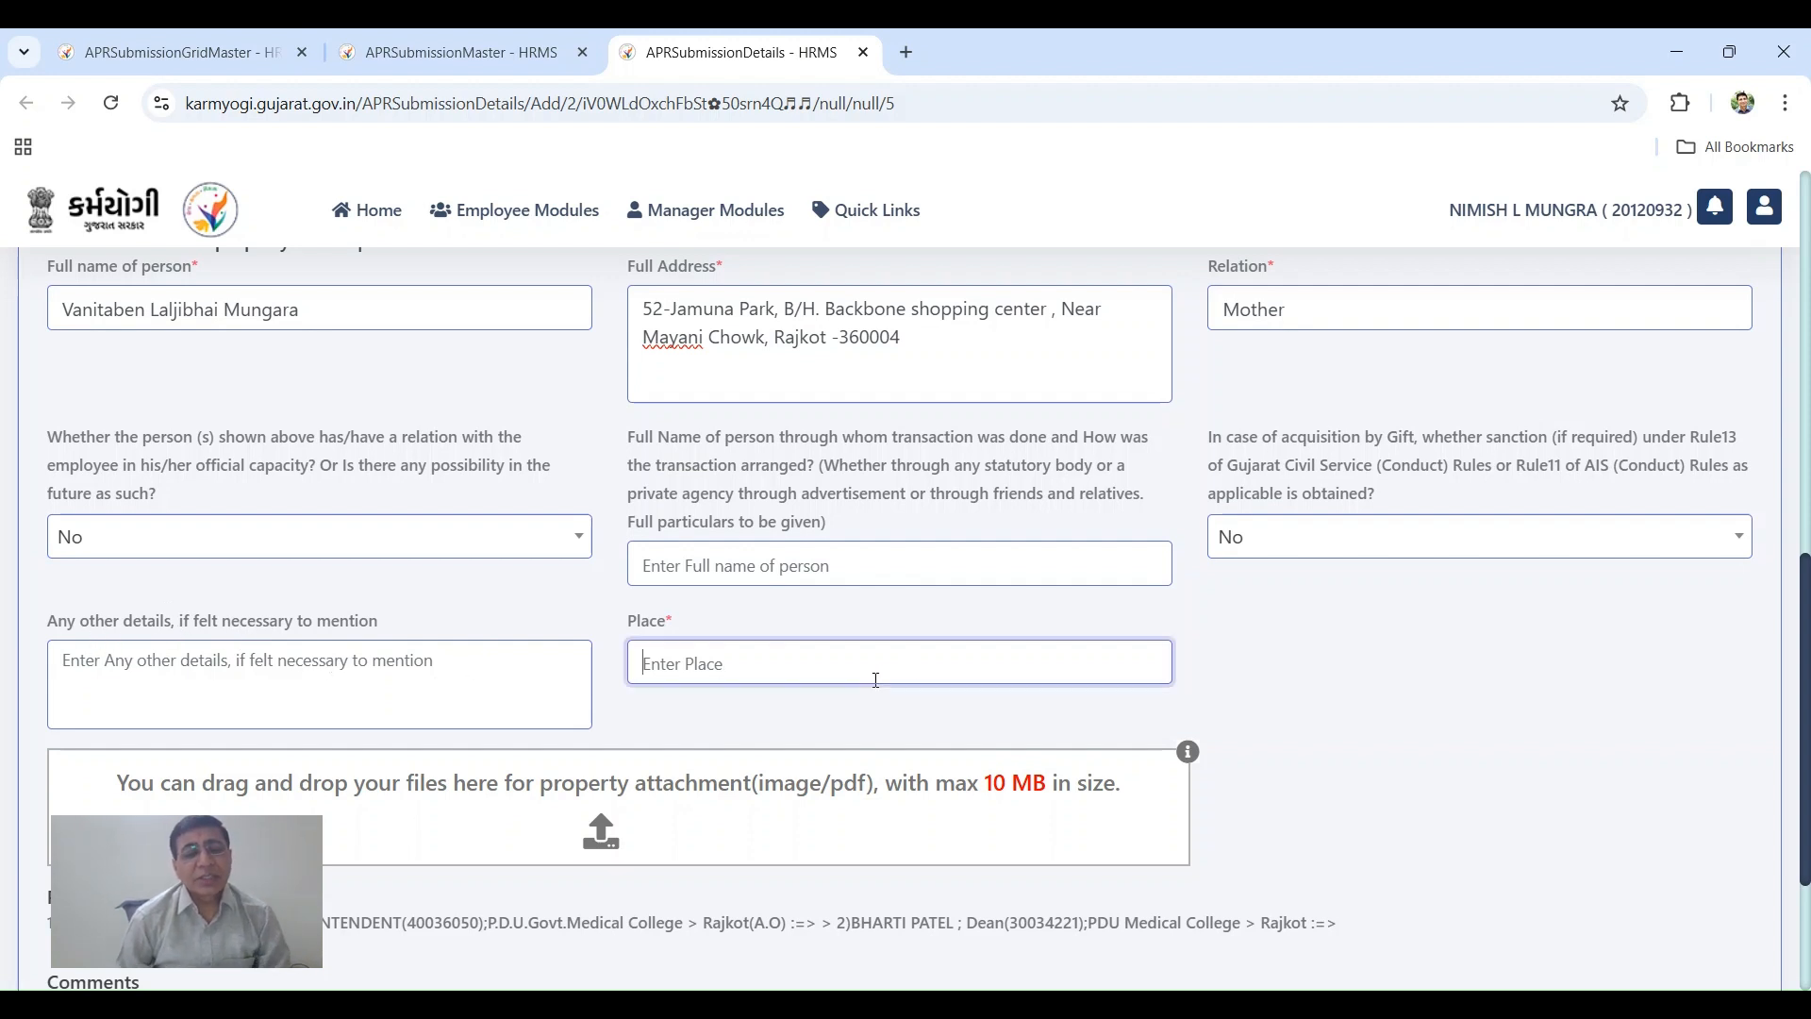
pyautogui.write('Rajk')
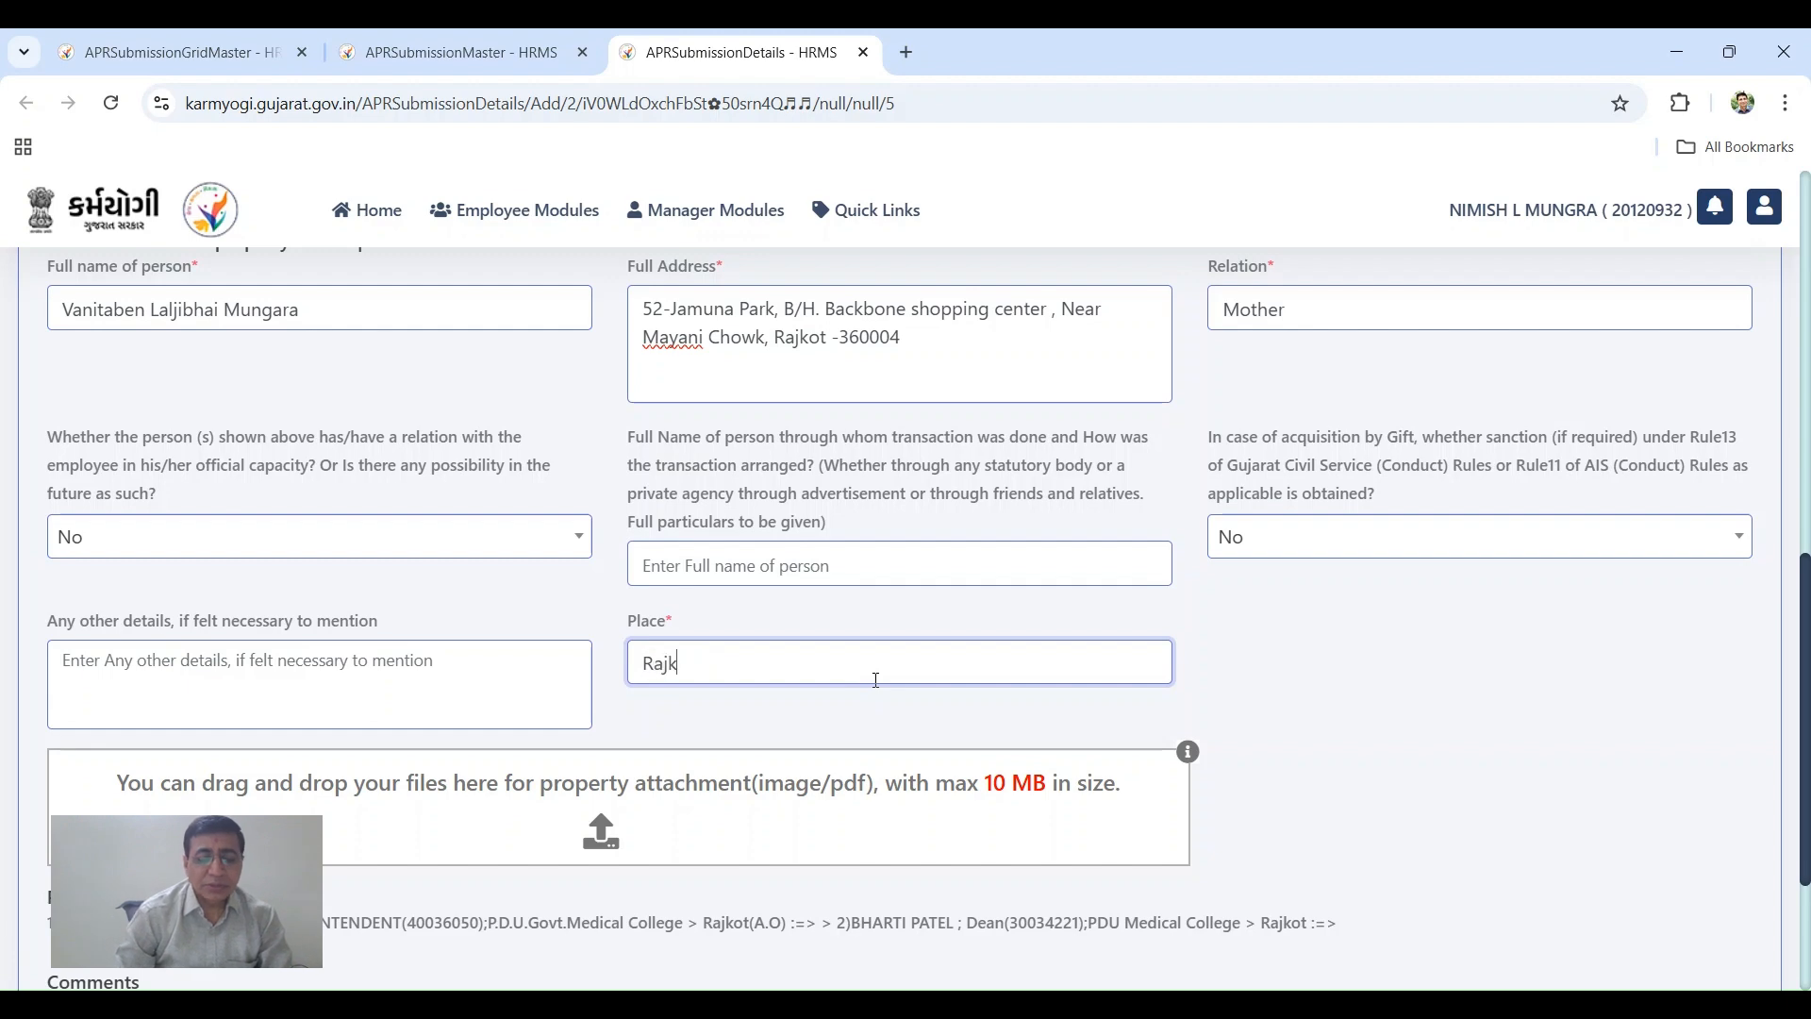
pyautogui.write('ot')
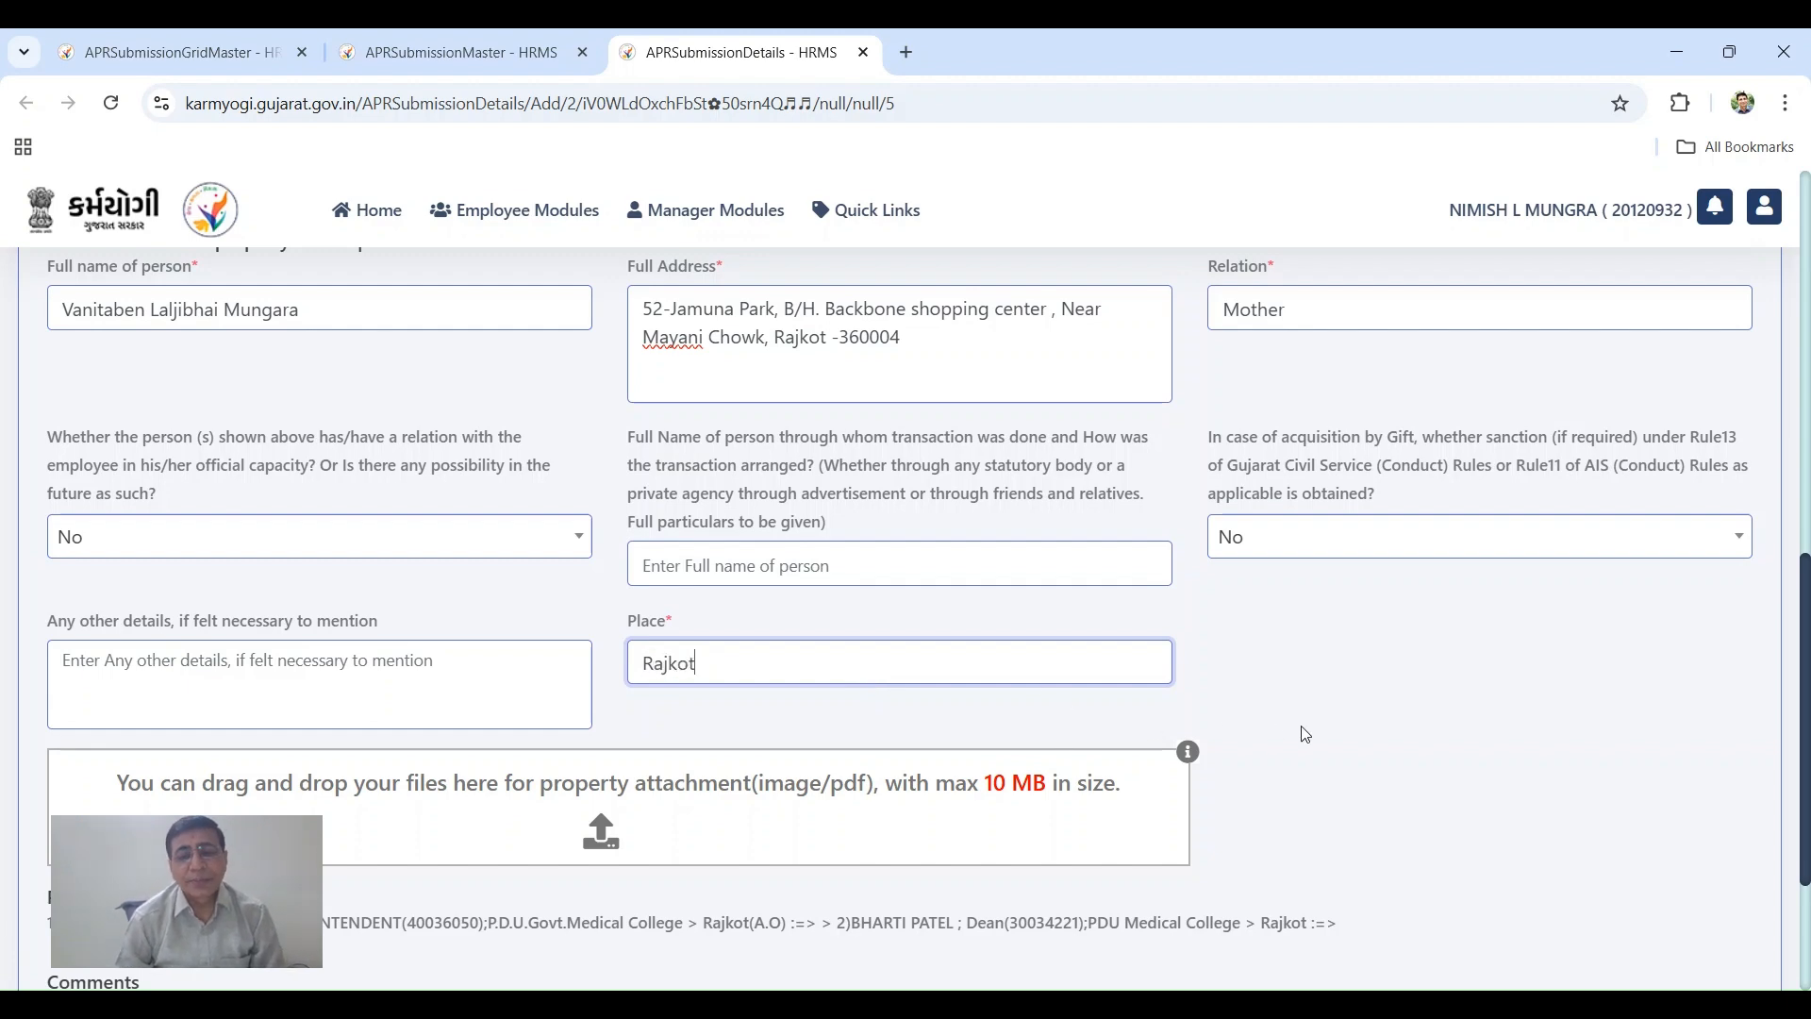
pyautogui.scroll(-2, 703, 705)
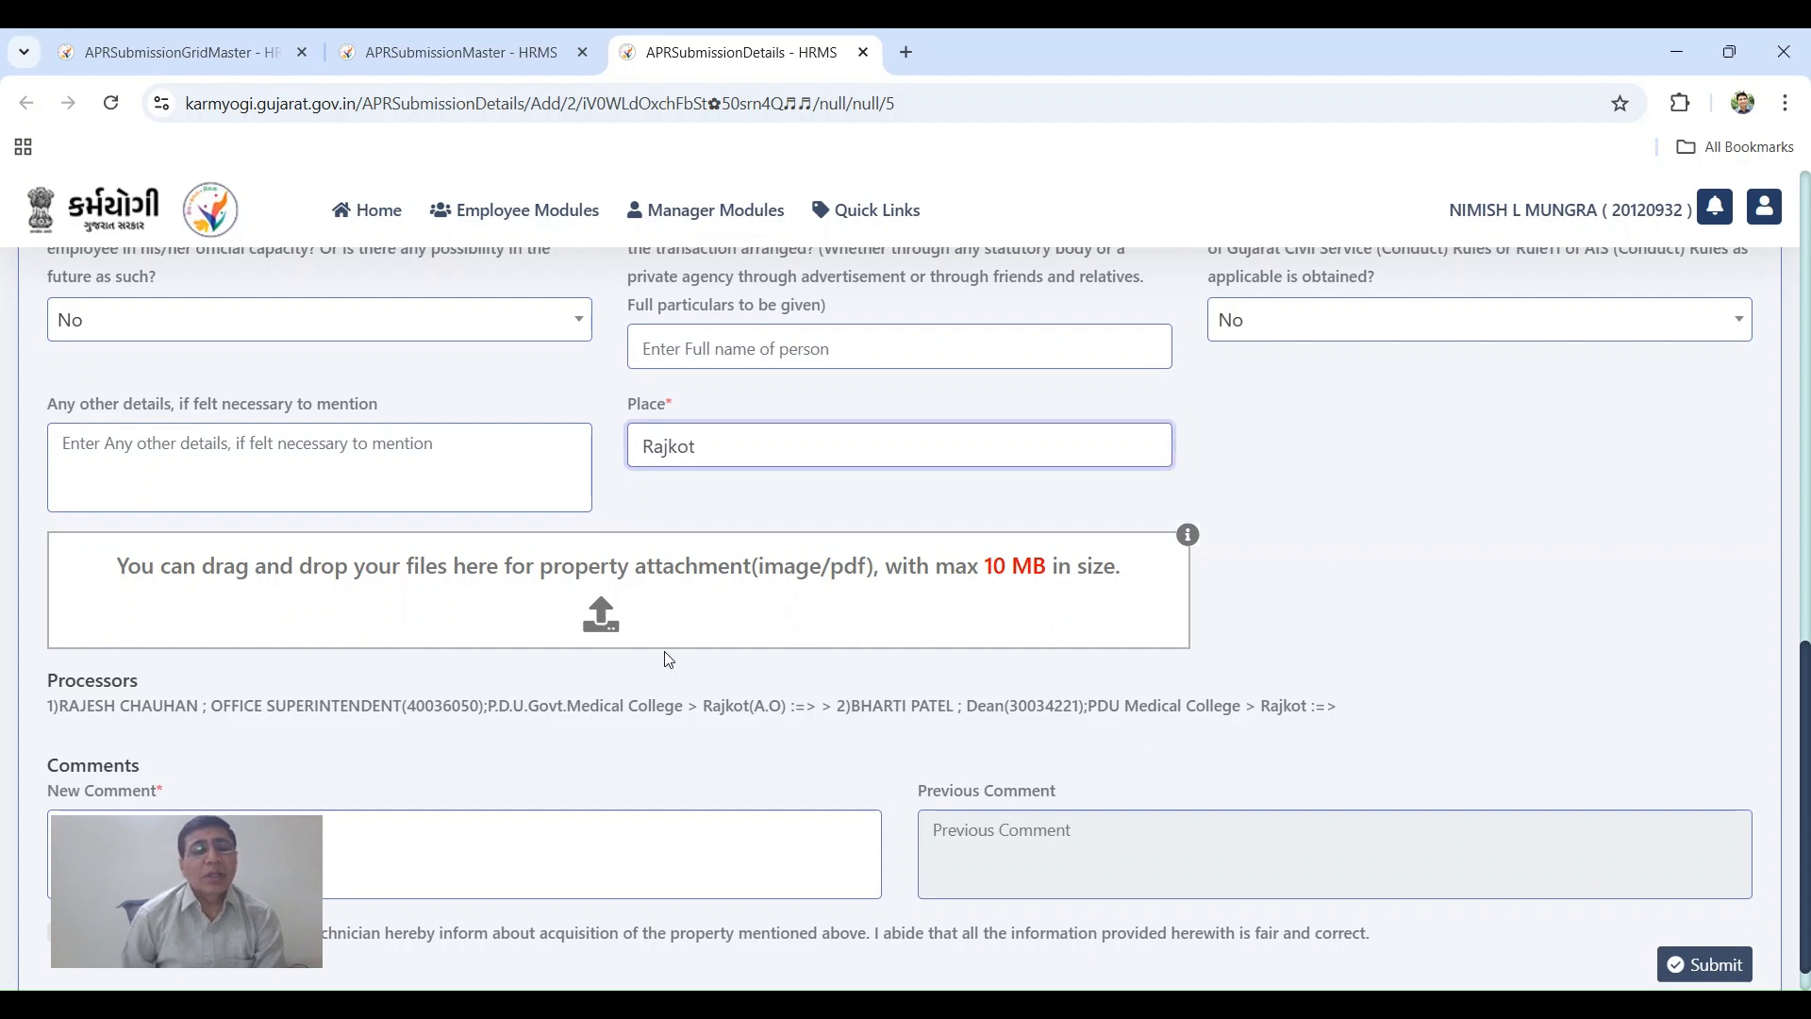
pyautogui.click(598, 611)
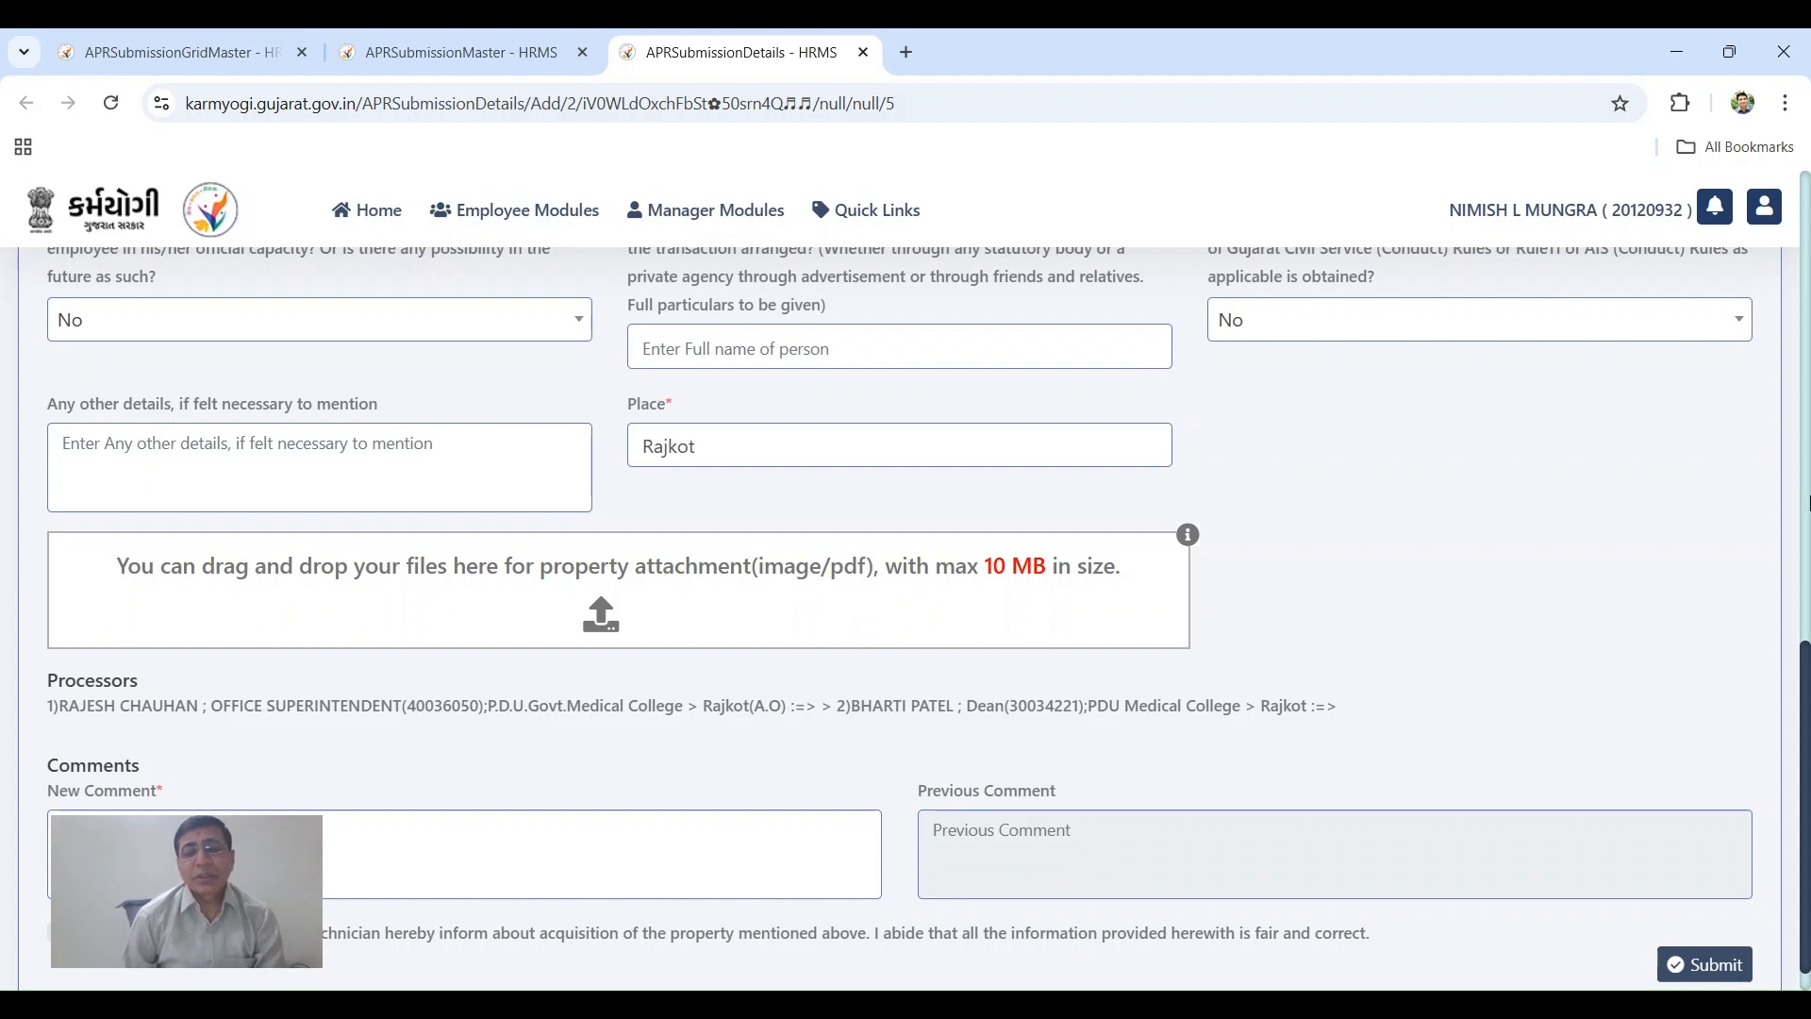
pyautogui.scroll(-1, 1805, 679)
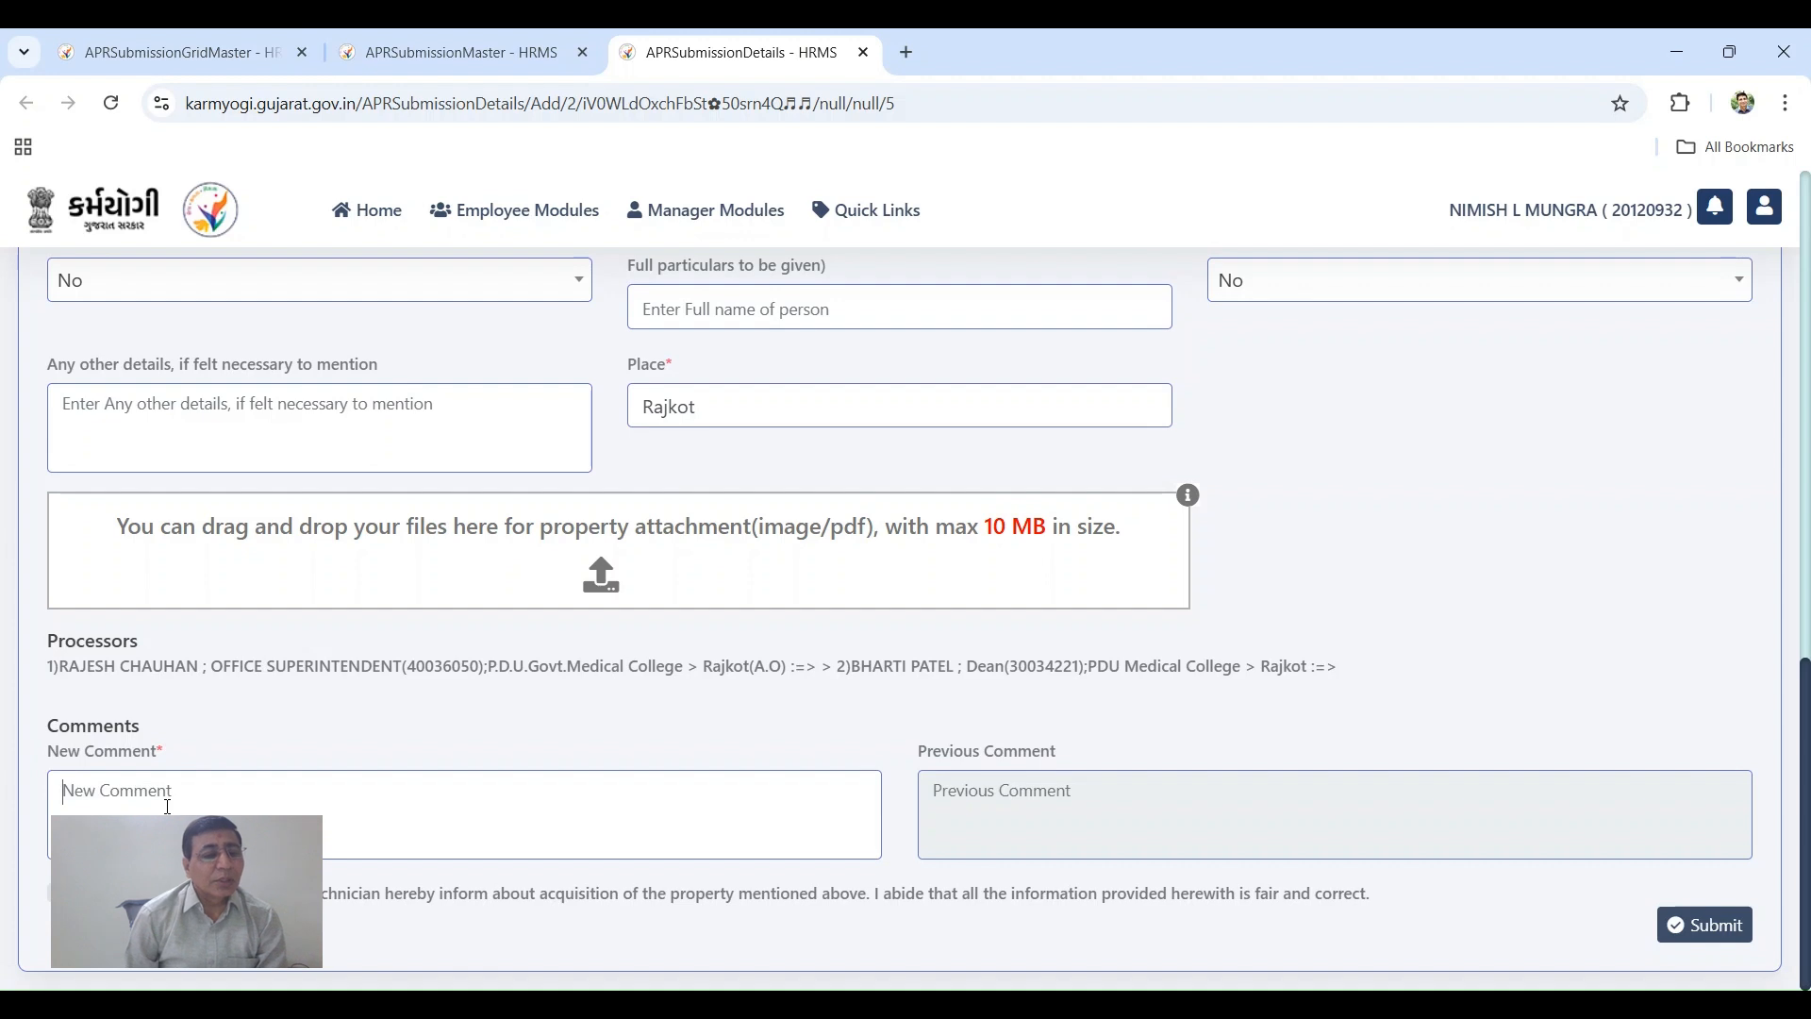
# Step: Enter the comment 'pl. approve my APR', try Submit, and tick the acquisition declaration
pyautogui.write('pl')
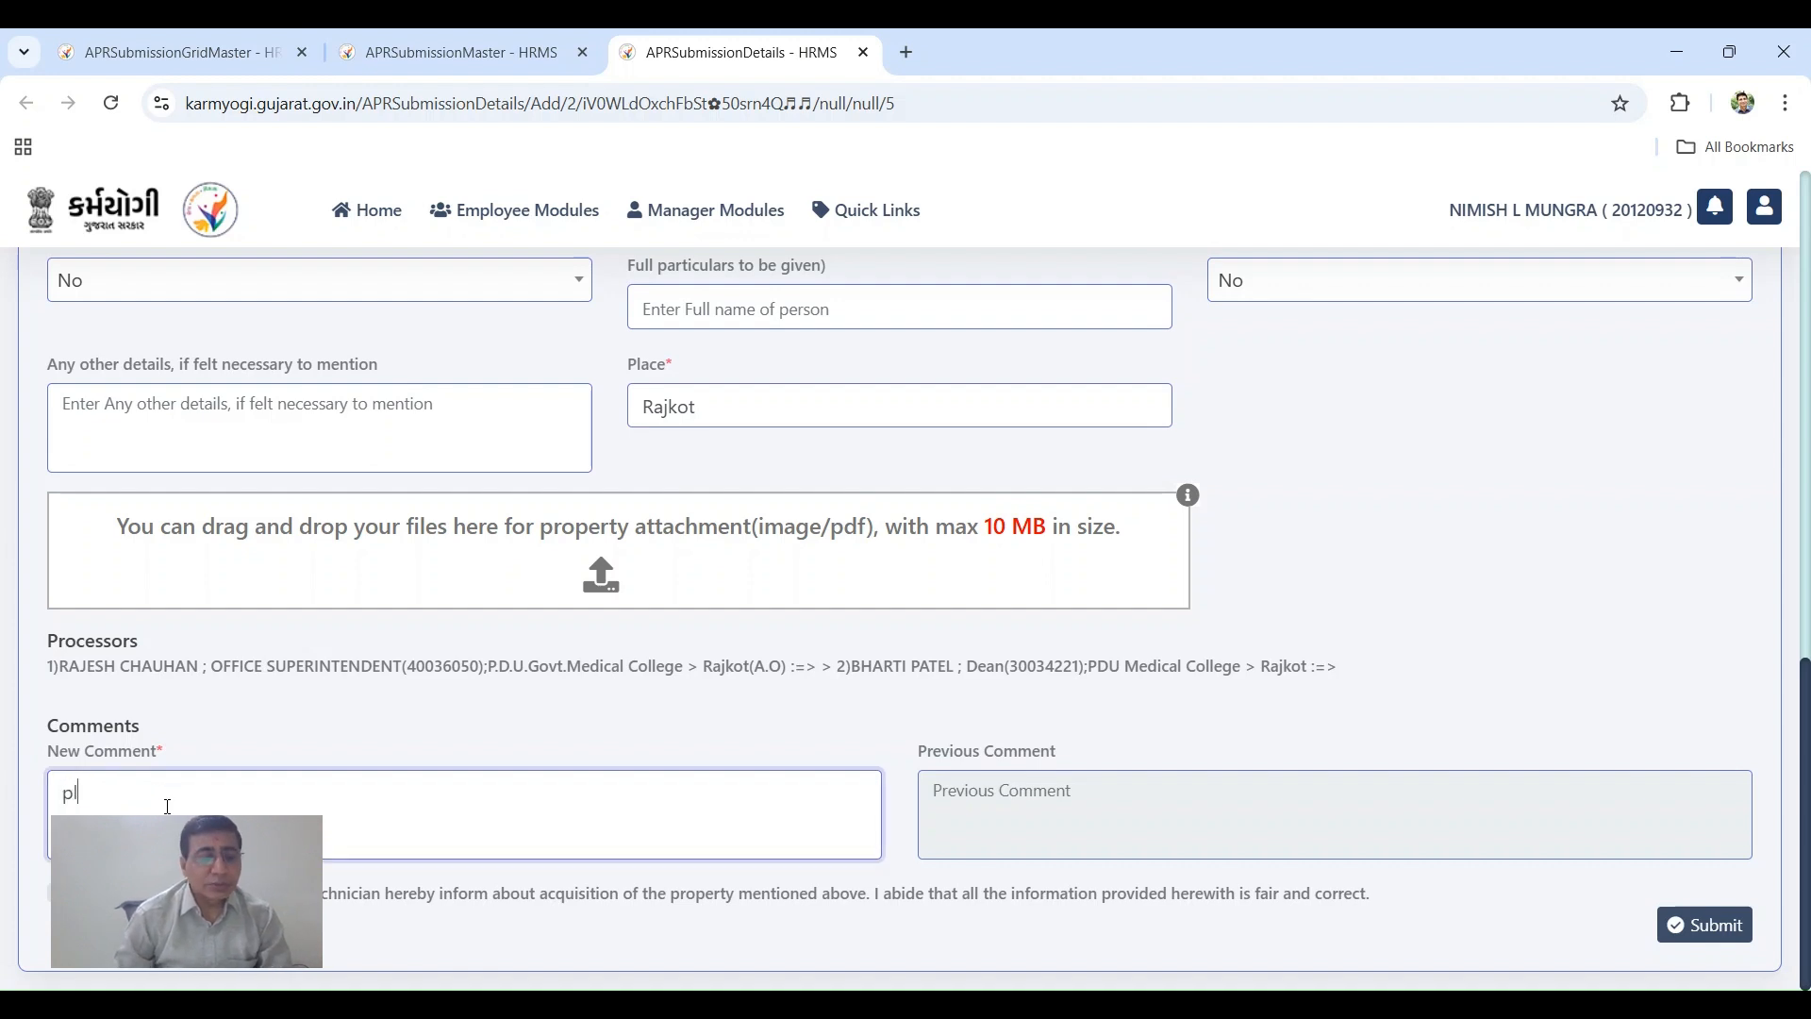
pyautogui.write('. approve my APR')
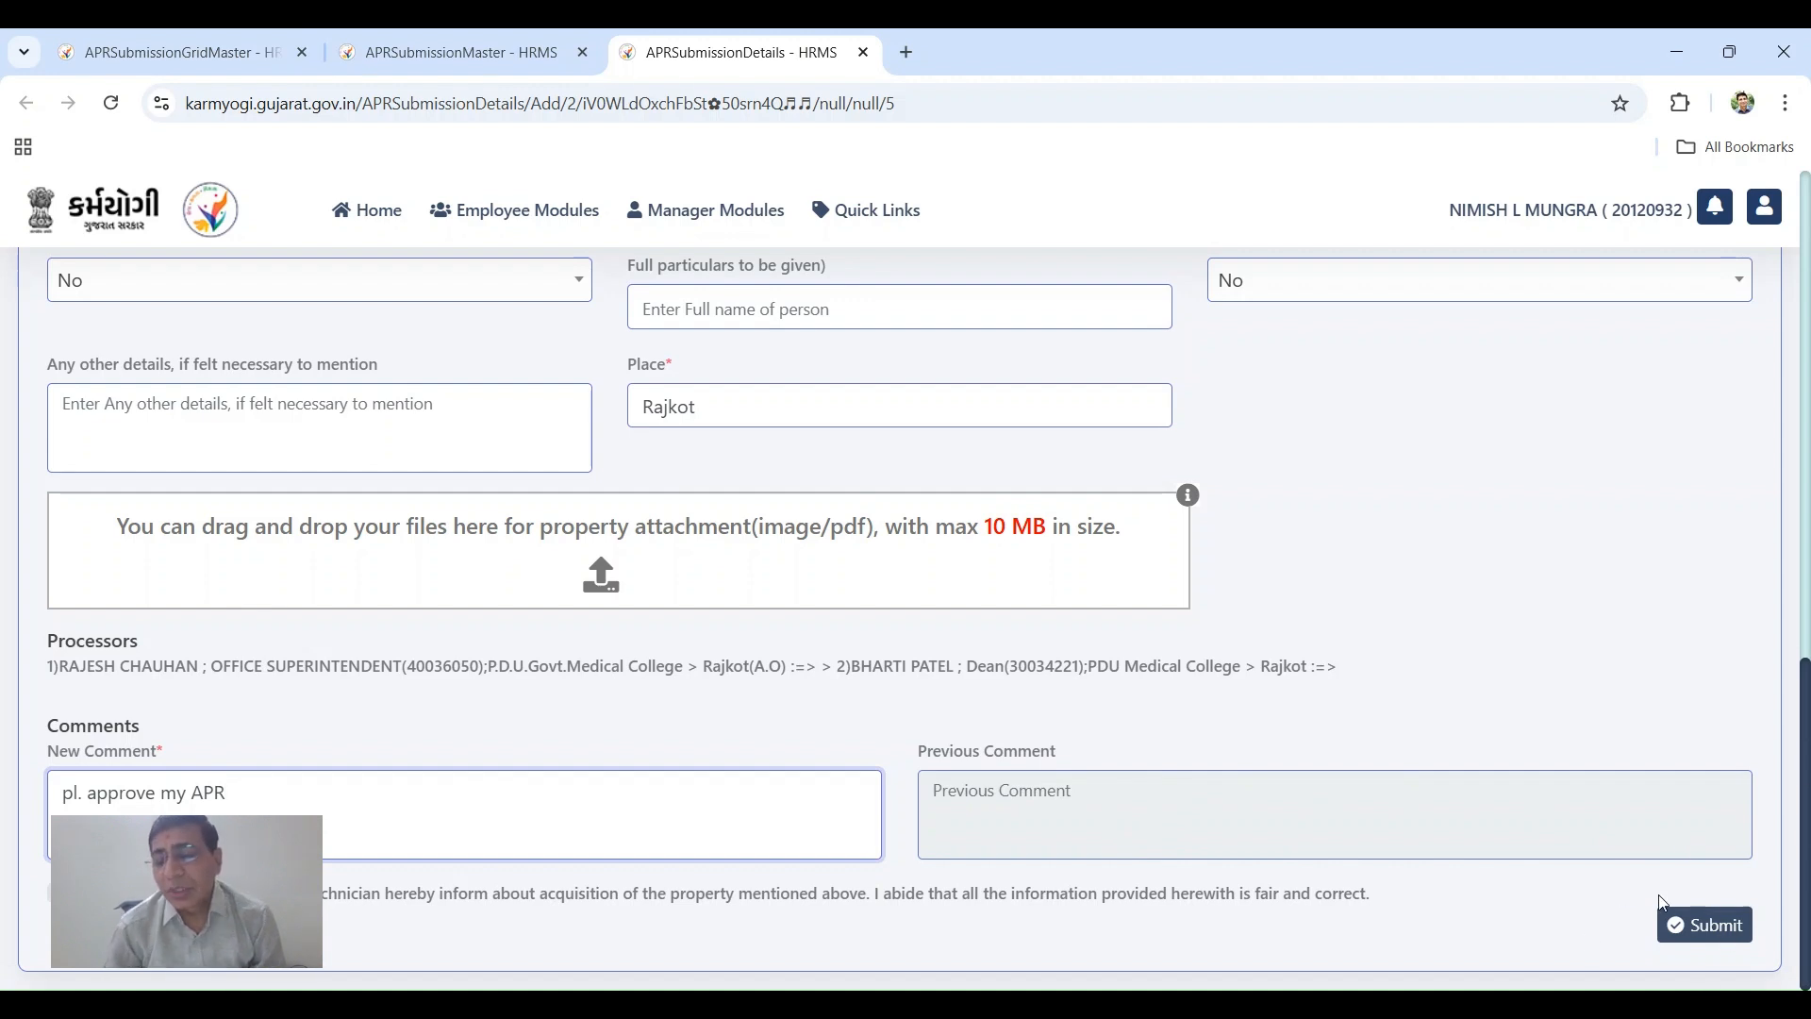
pyautogui.click(1690, 939)
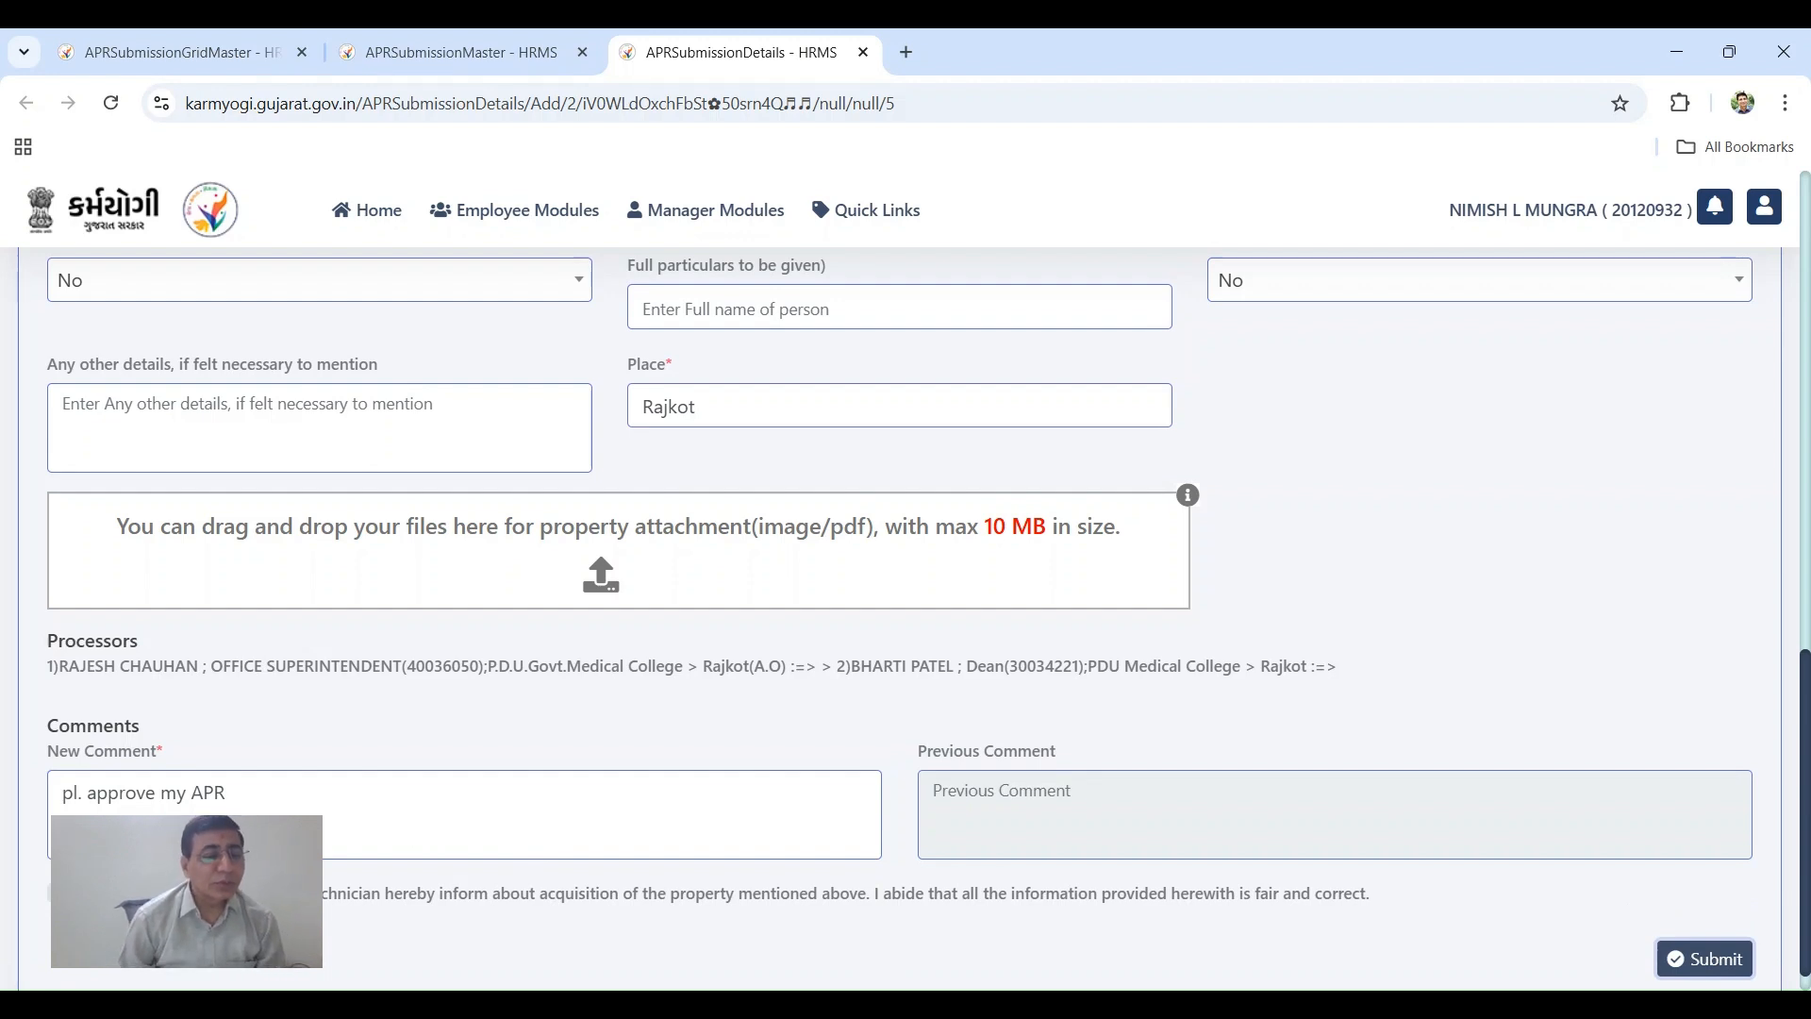
pyautogui.click(57, 893)
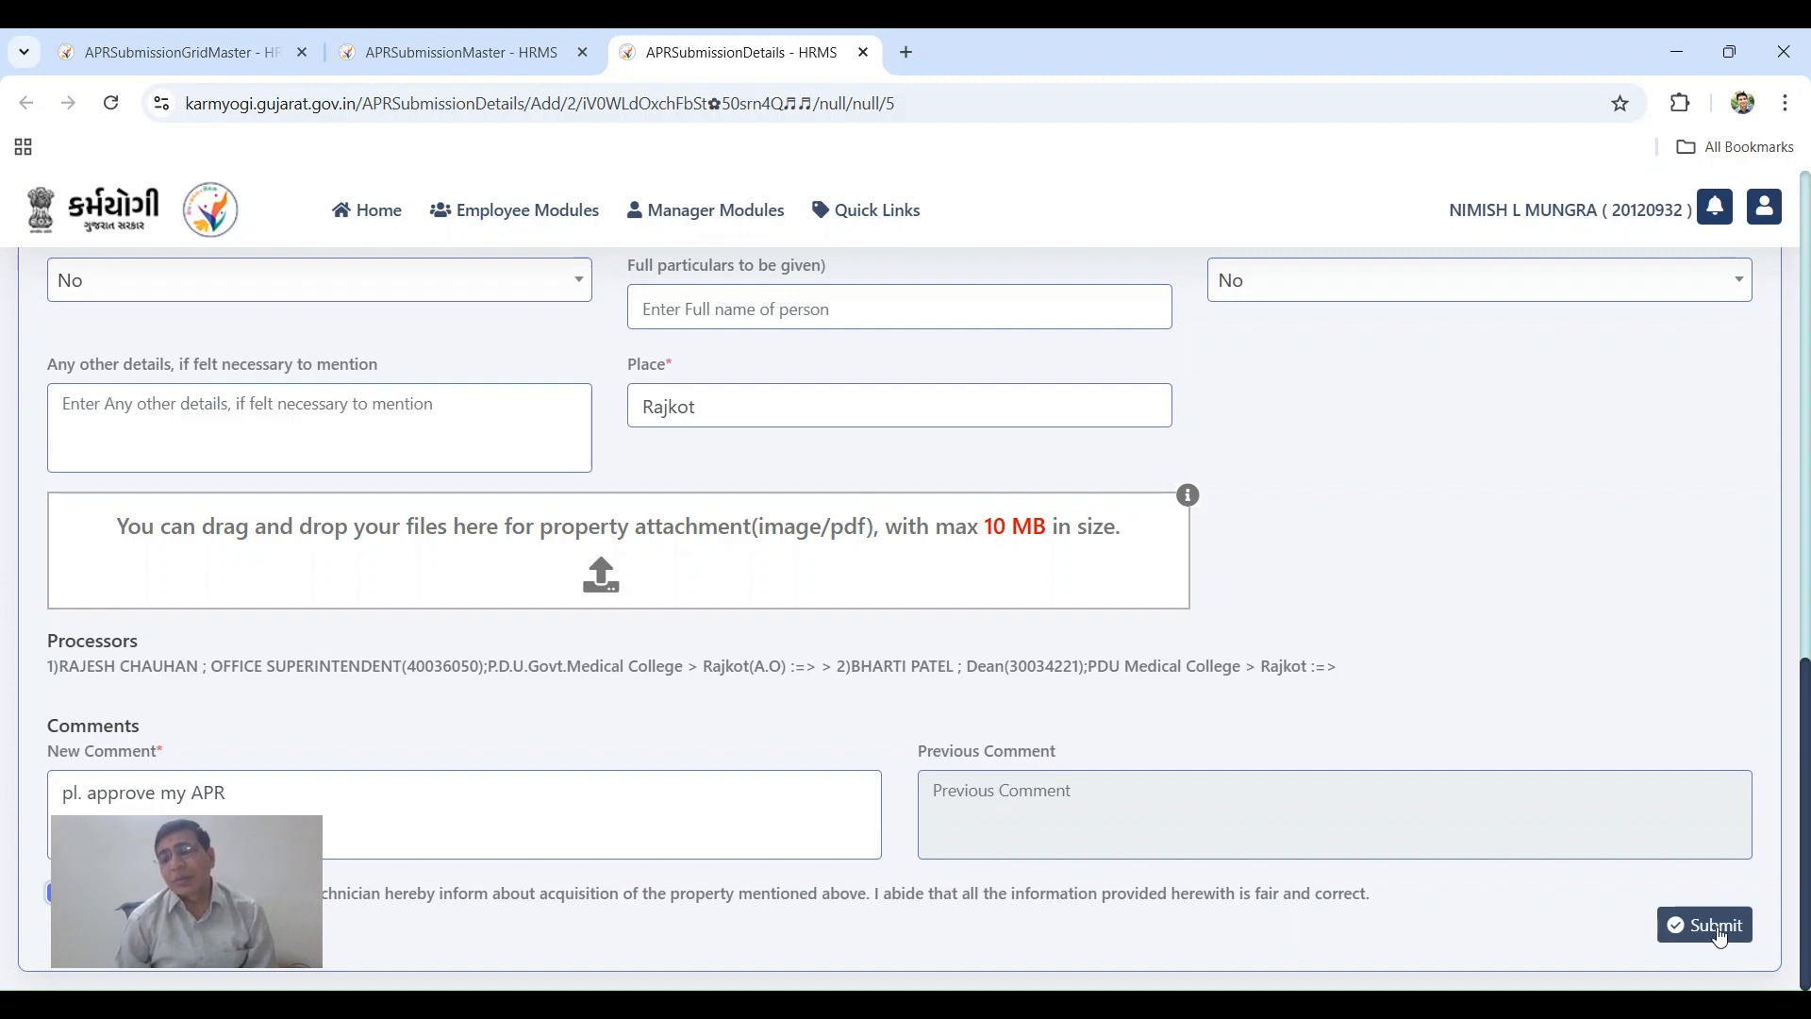
# Step: Submit the property, confirm with Yes, and acknowledge the property-added message
pyautogui.click(1719, 934)
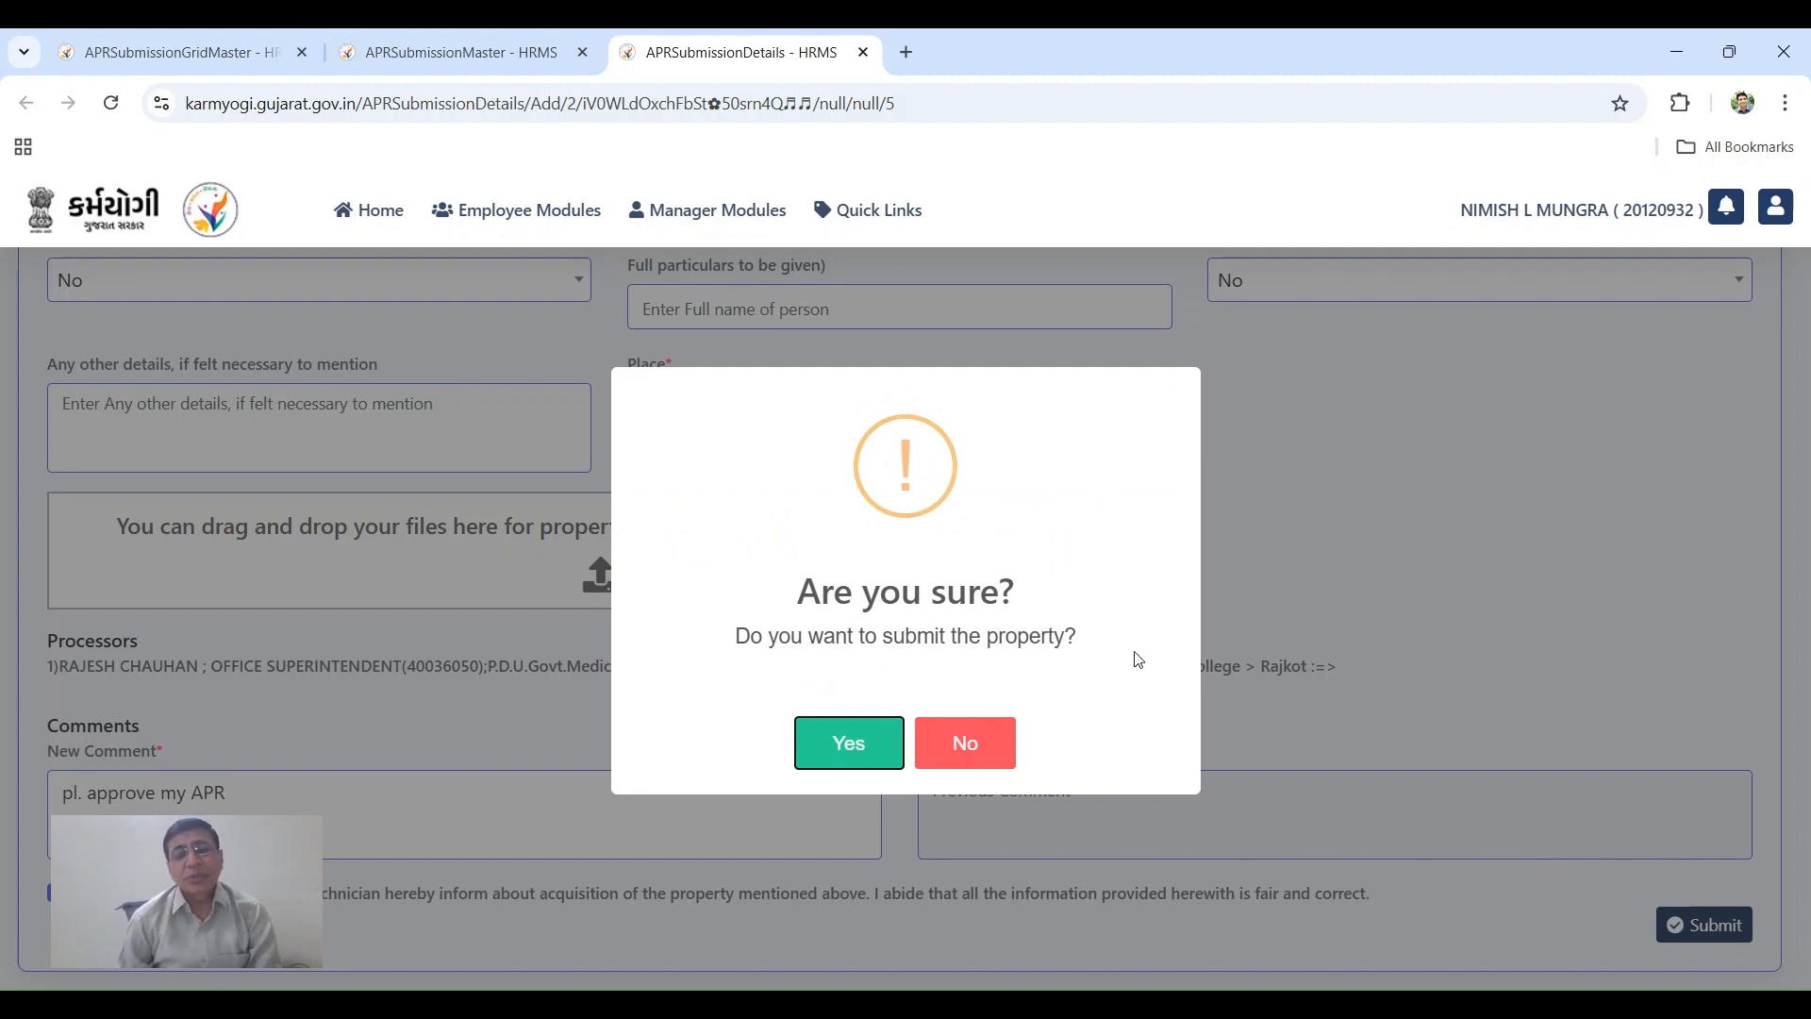
pyautogui.click(868, 746)
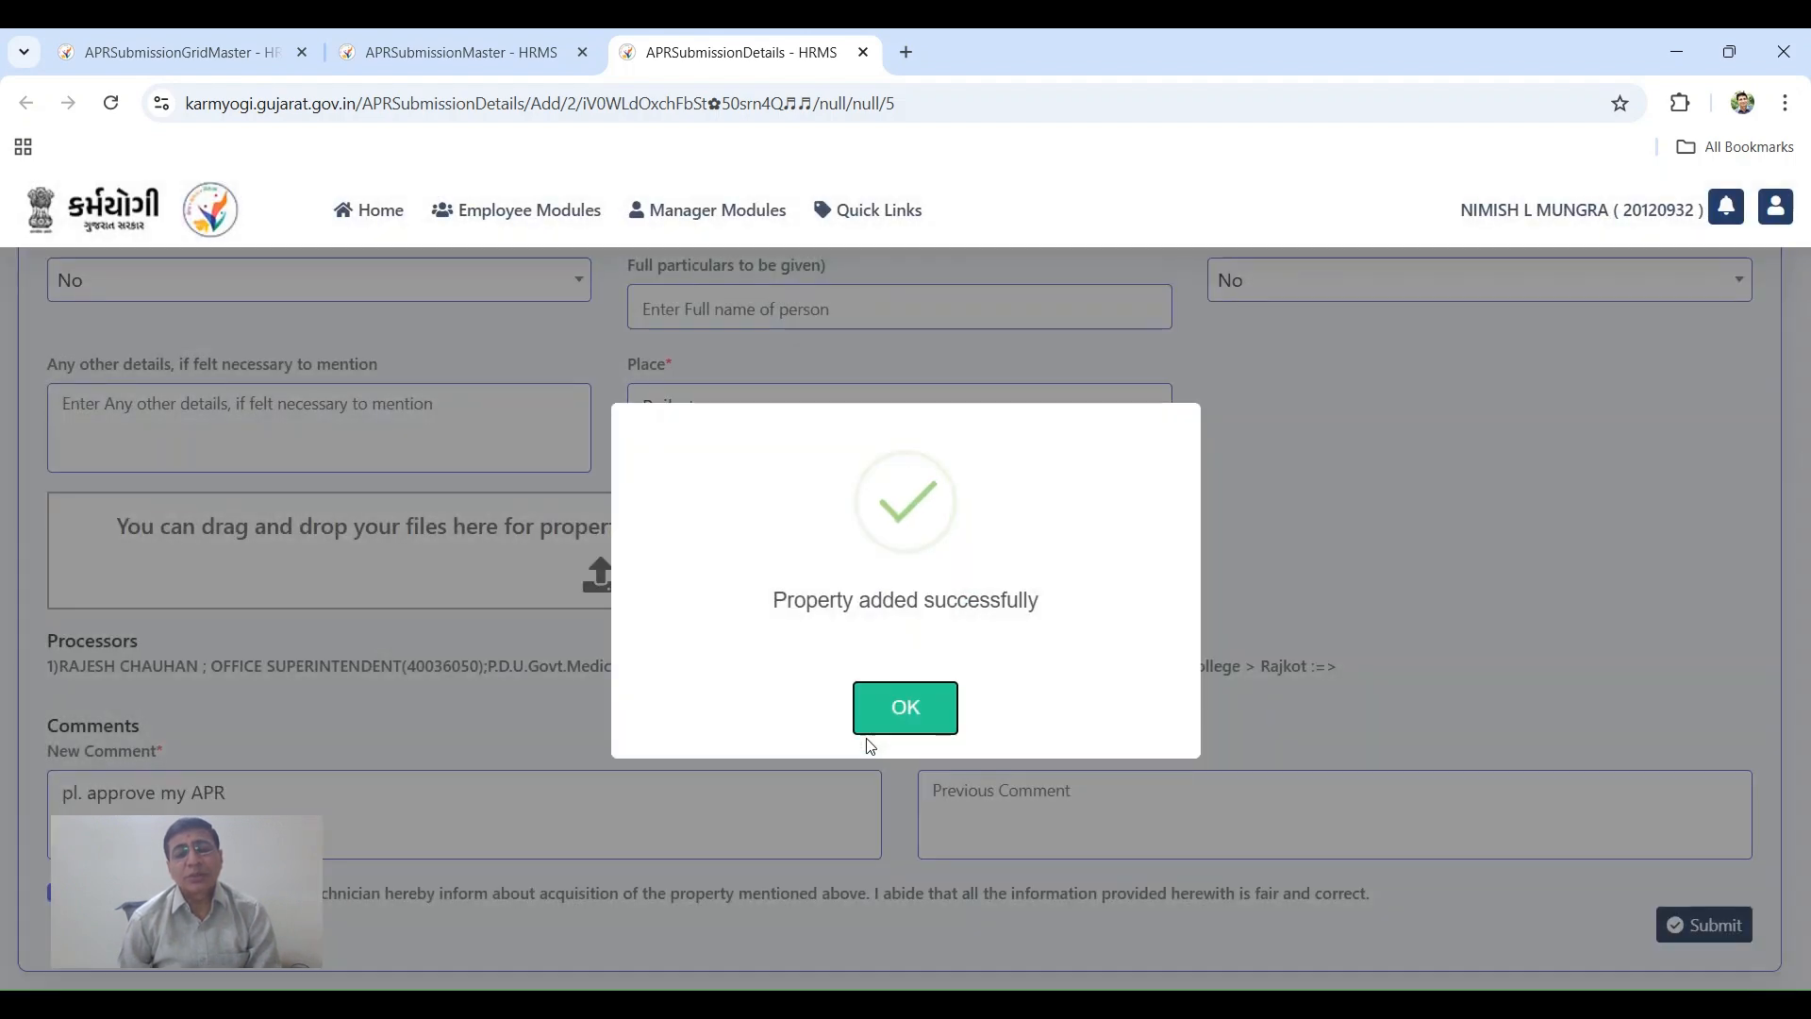
pyautogui.click(868, 738)
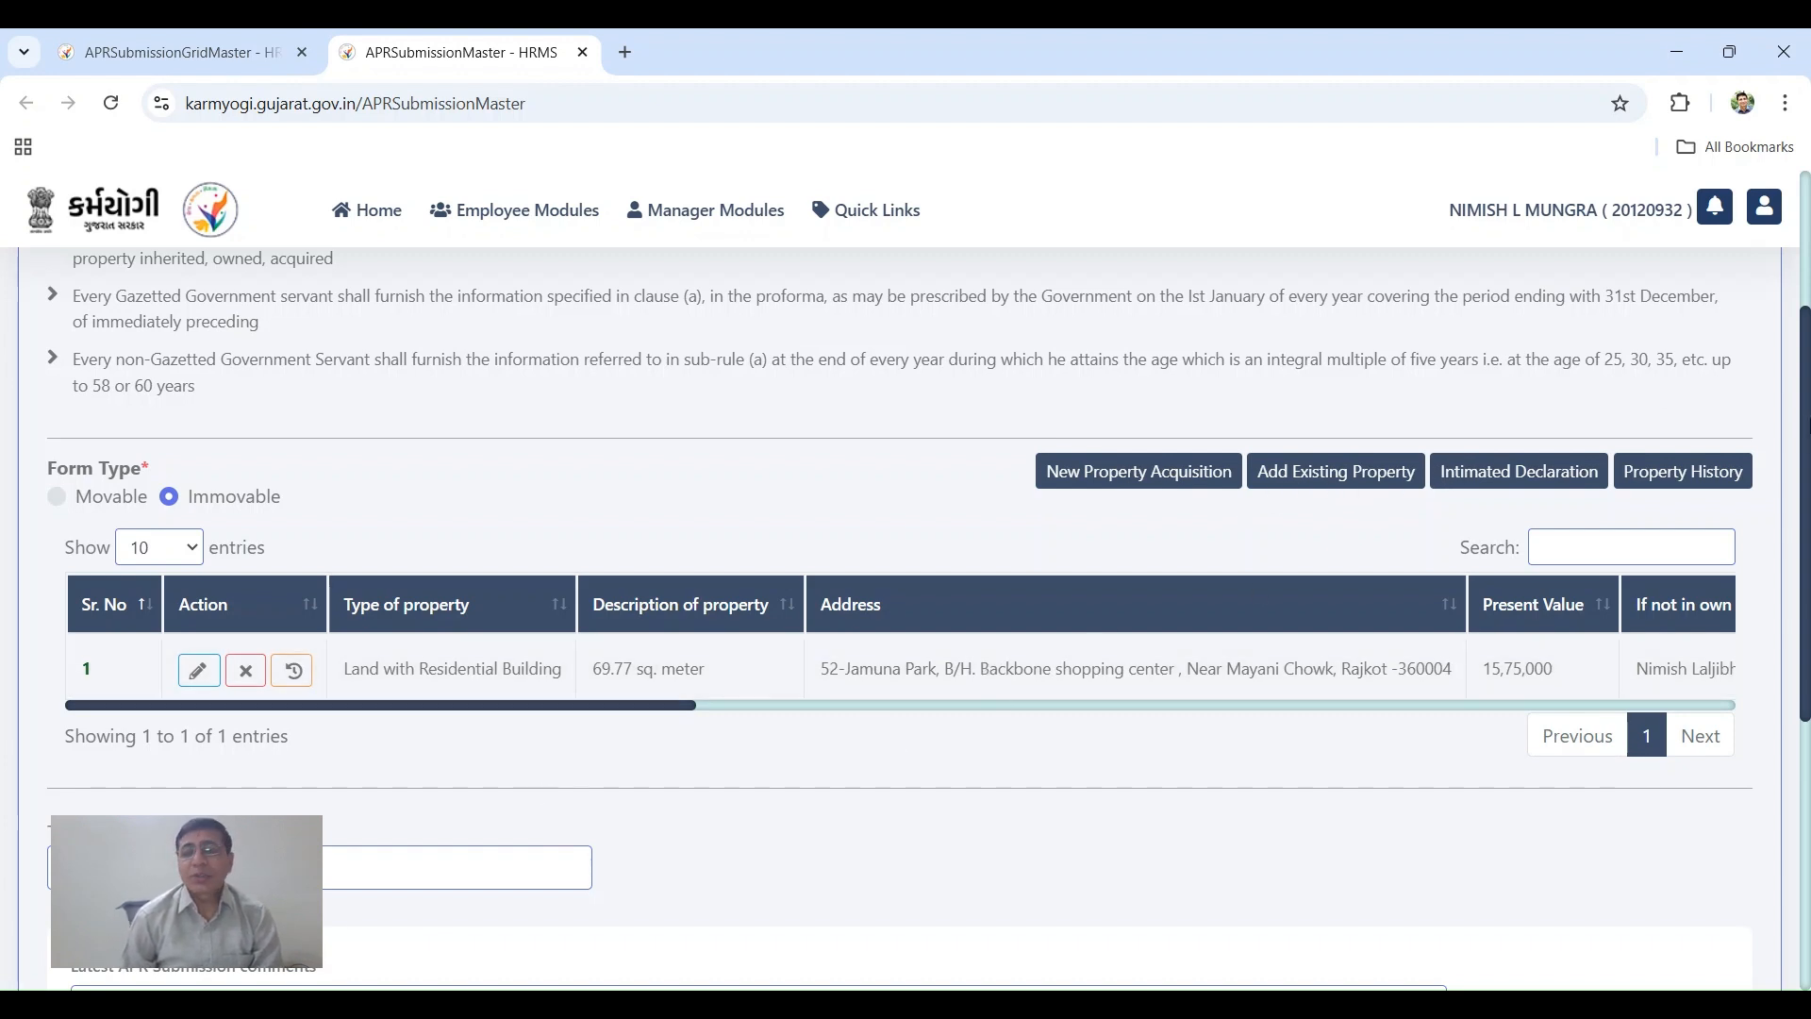
# Step: Enter 1105592 in the Total Annual Income field
pyautogui.scroll(-3, 675, 548)
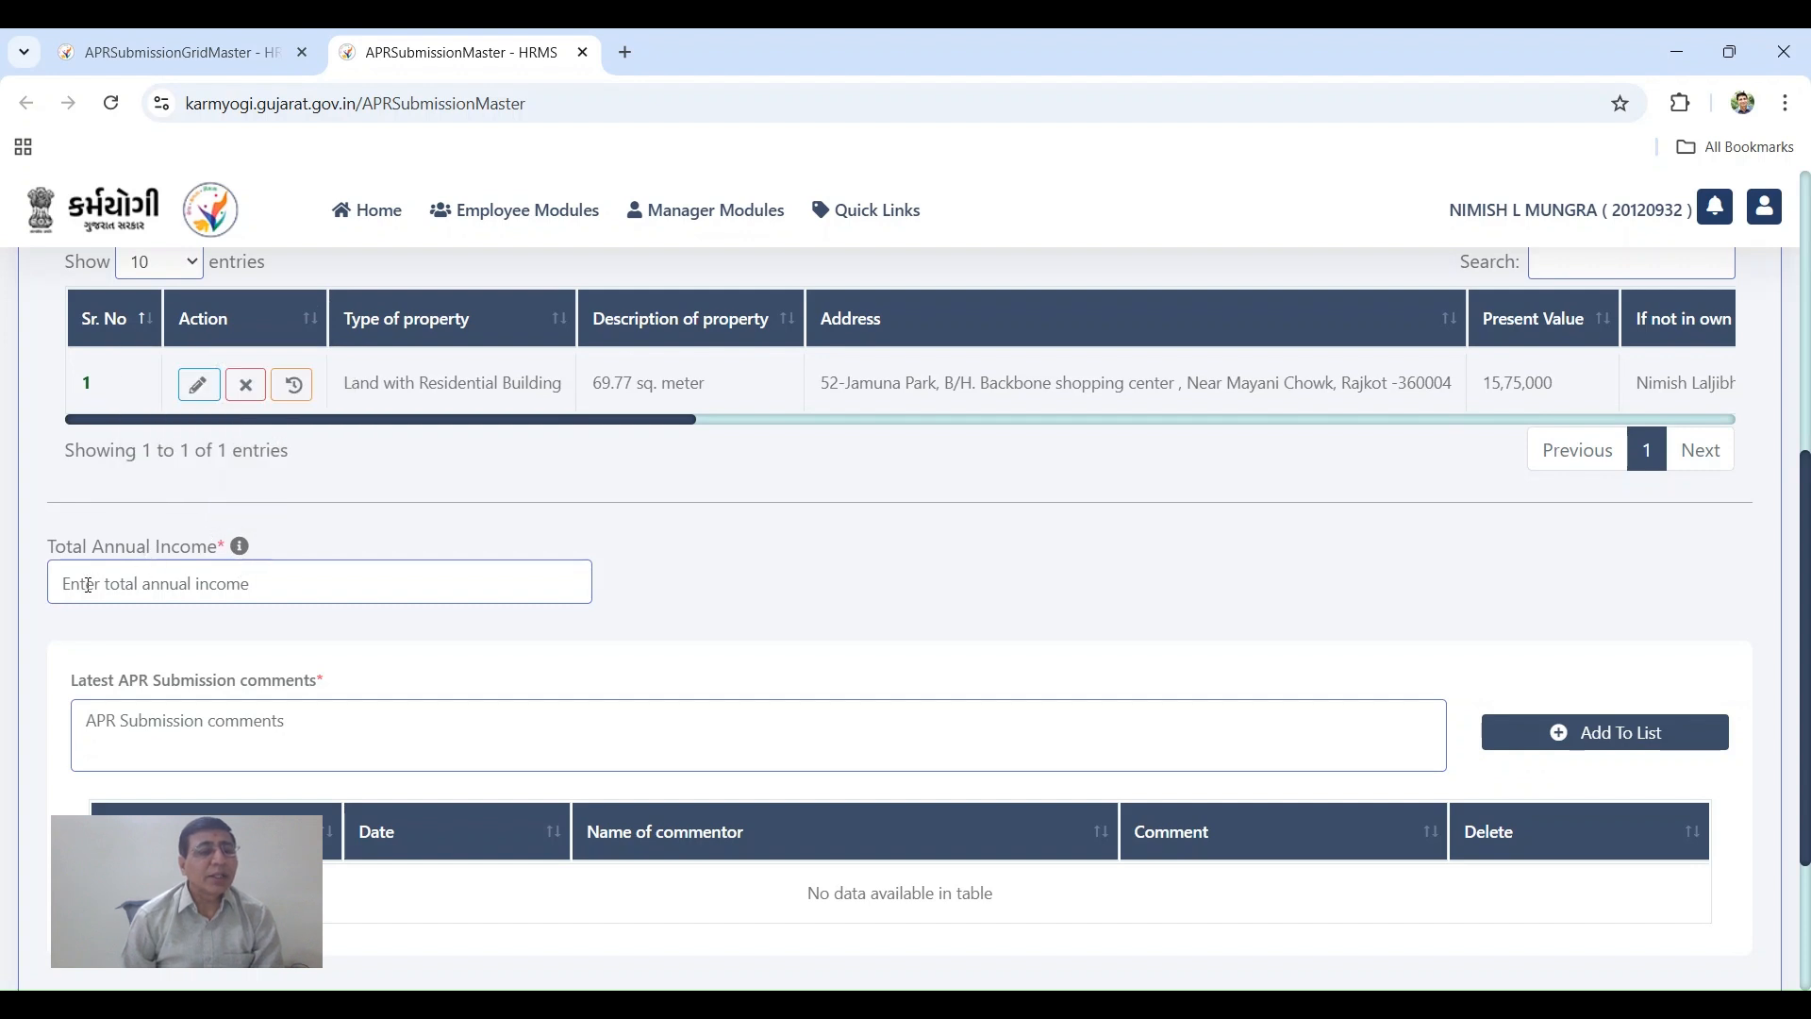
pyautogui.click(195, 585)
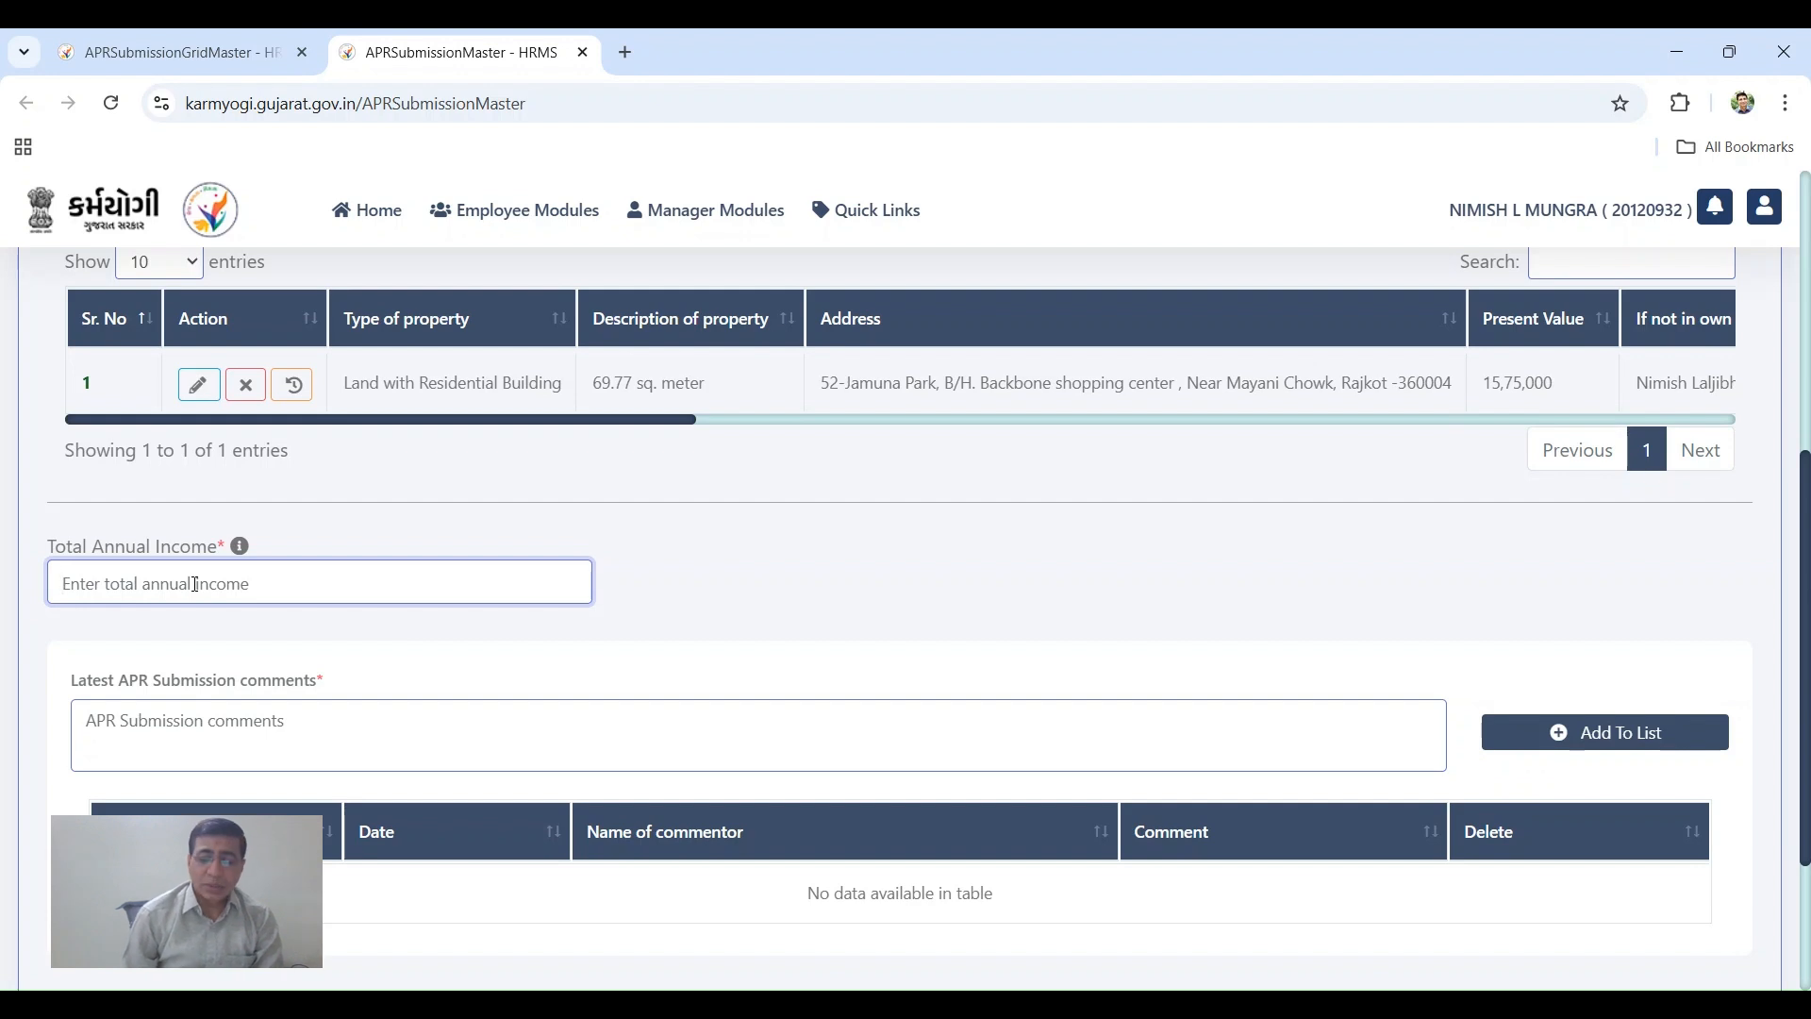
pyautogui.write('11')
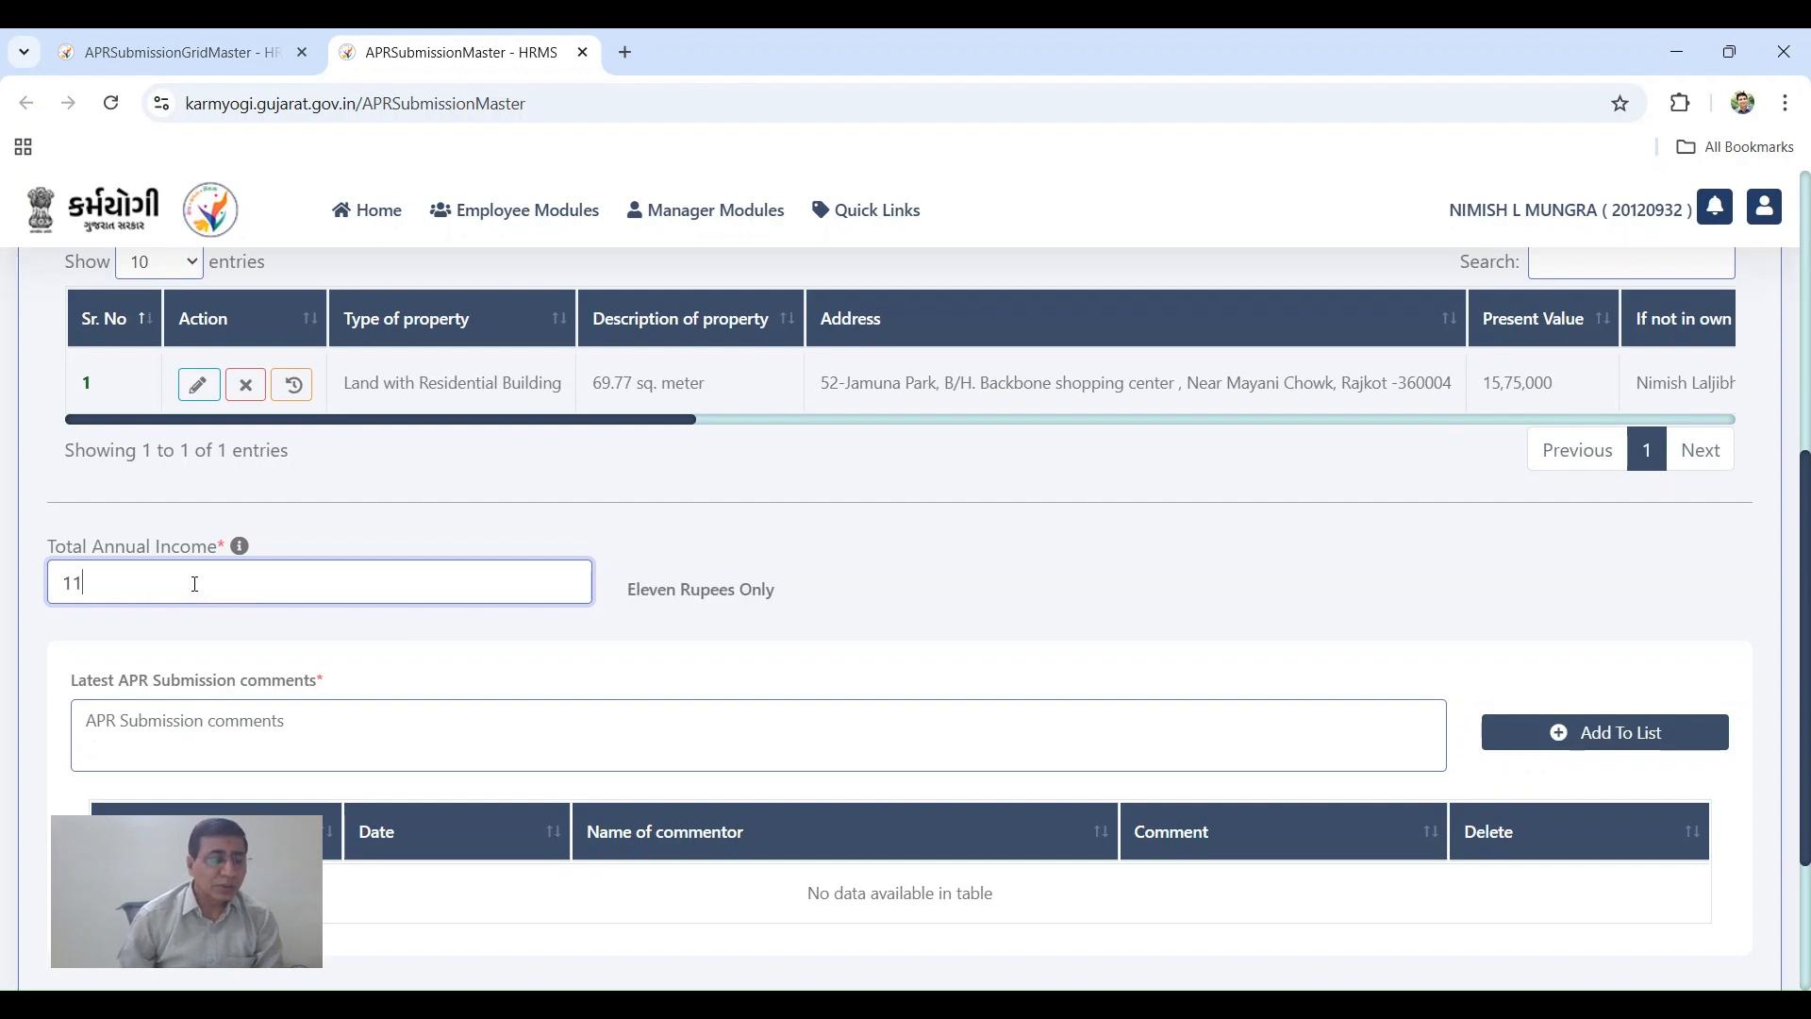
pyautogui.write('055')
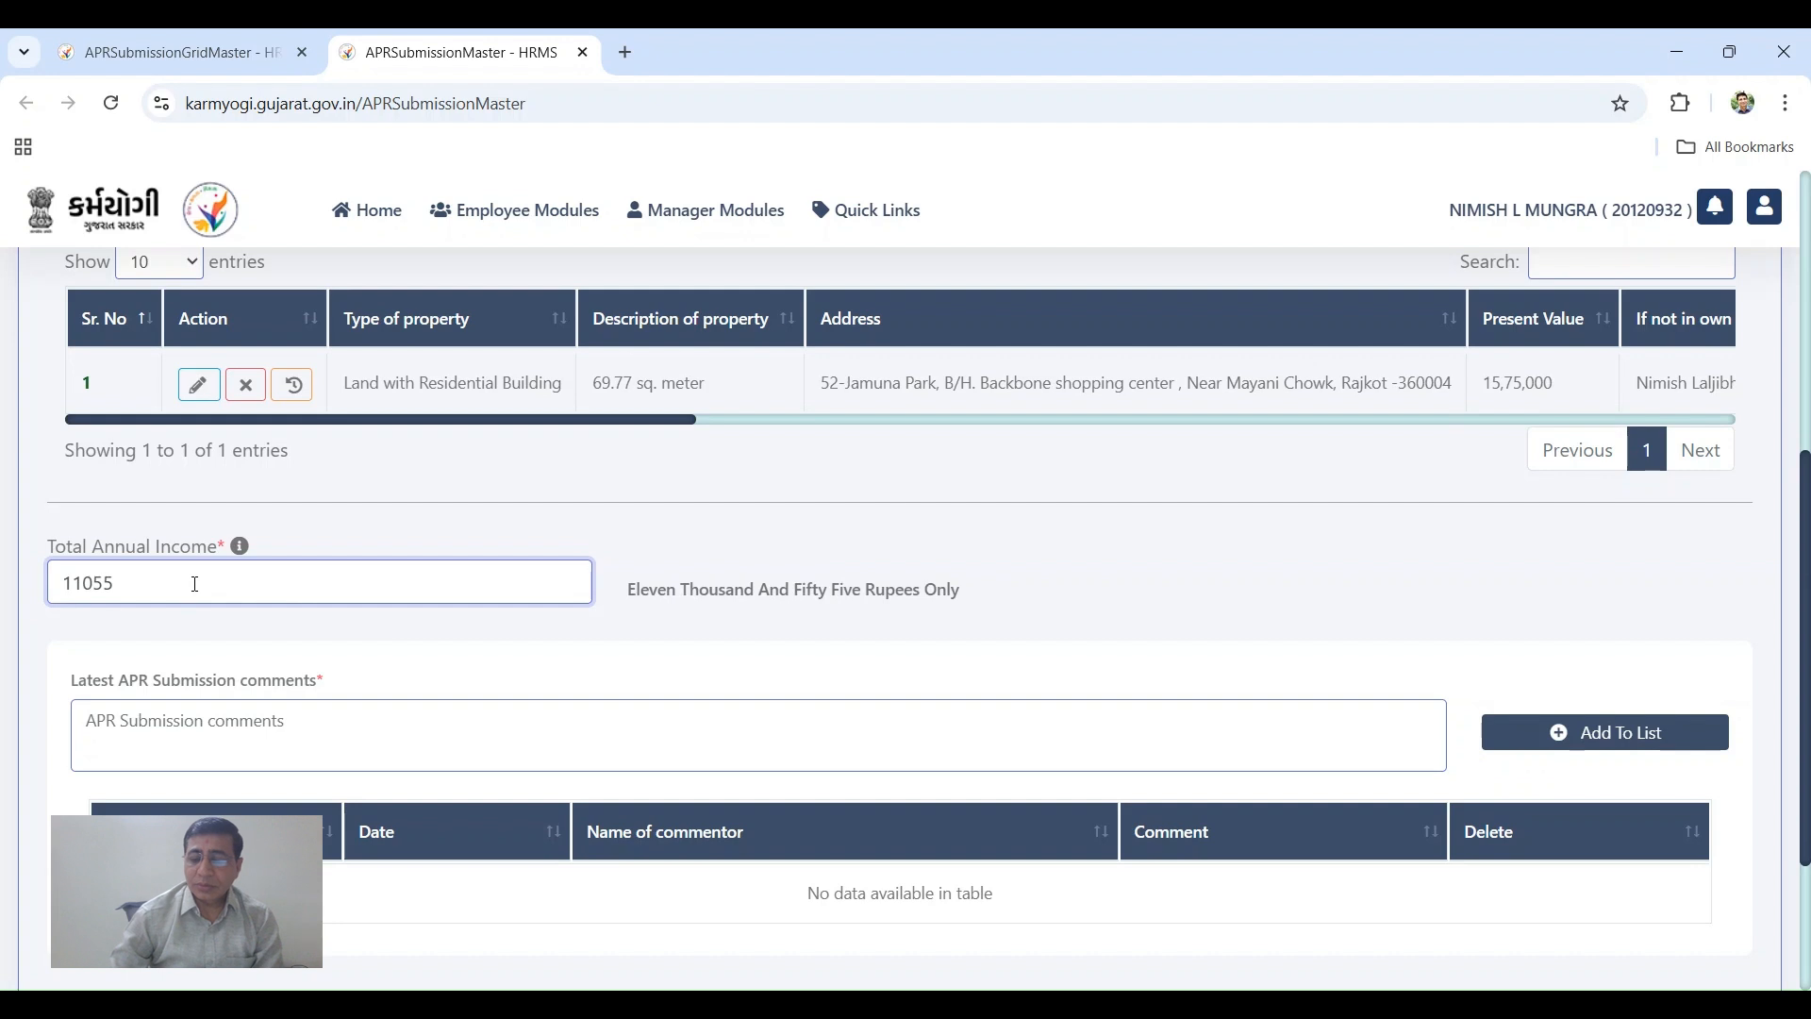
pyautogui.write('92')
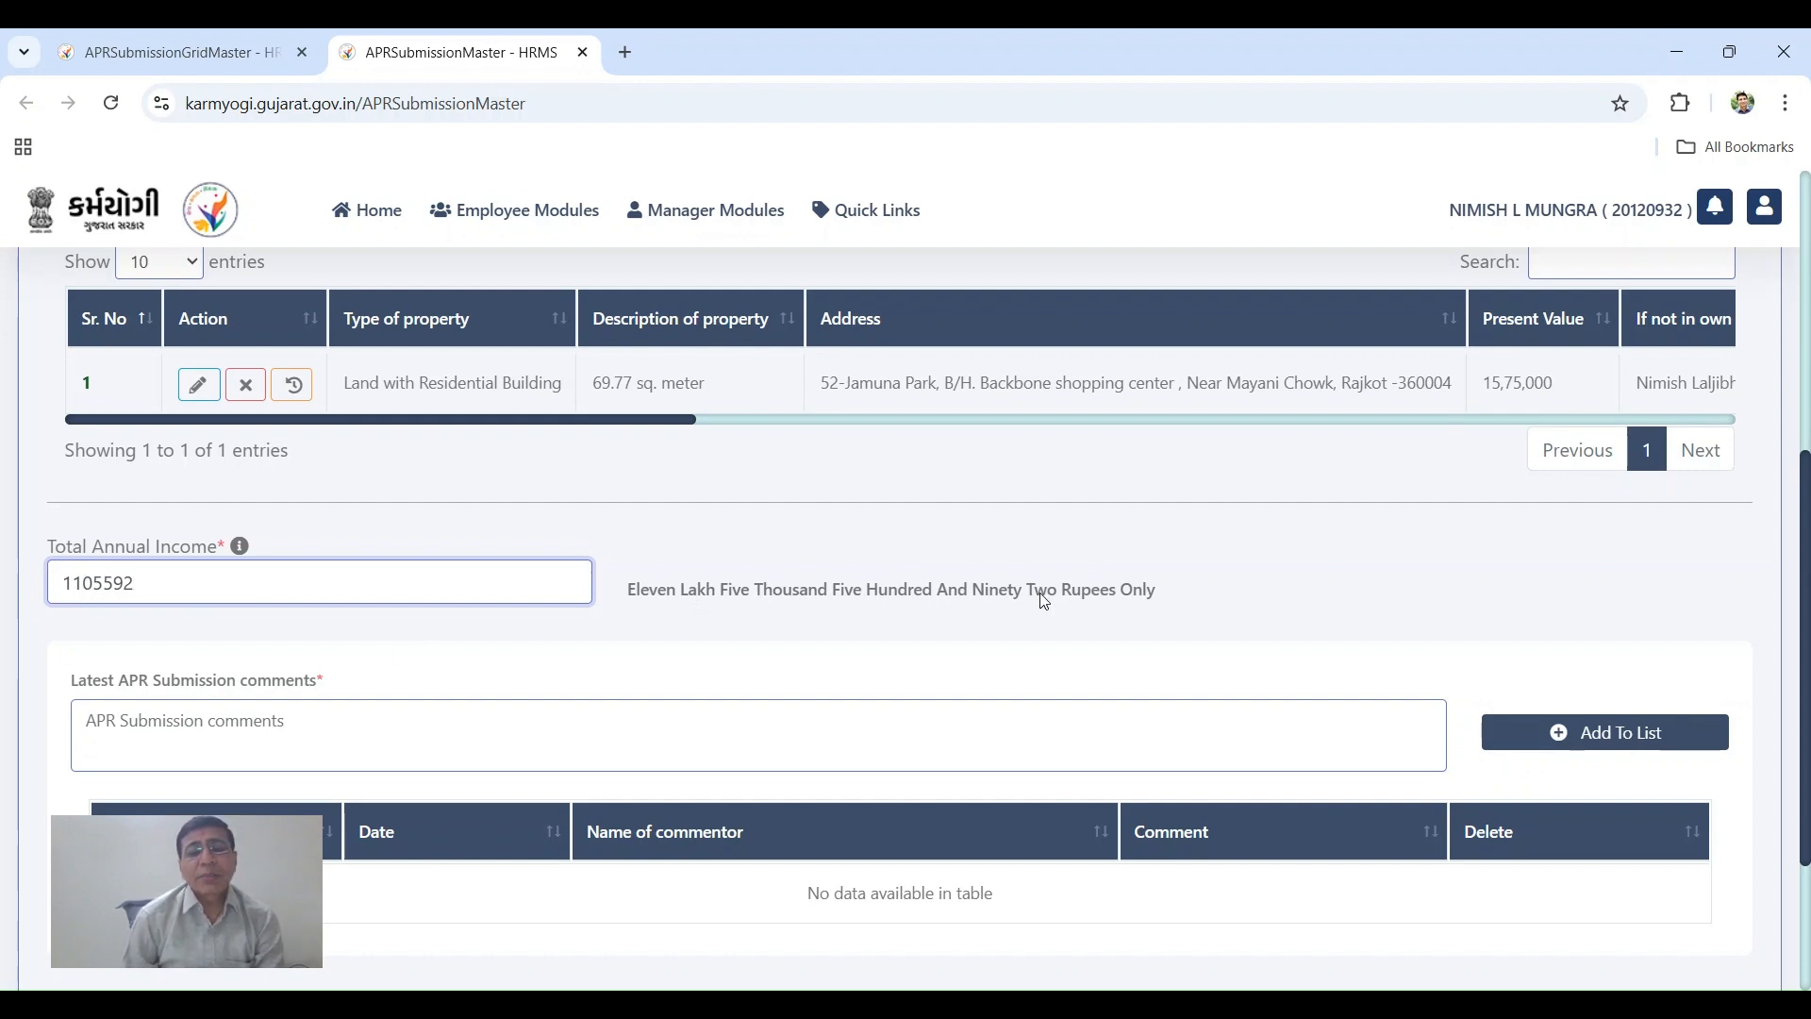
# Step: Write 'Pl. approve my APR' in the Latest APR Submission comments box
pyautogui.click(251, 720)
pyautogui.write('PL')
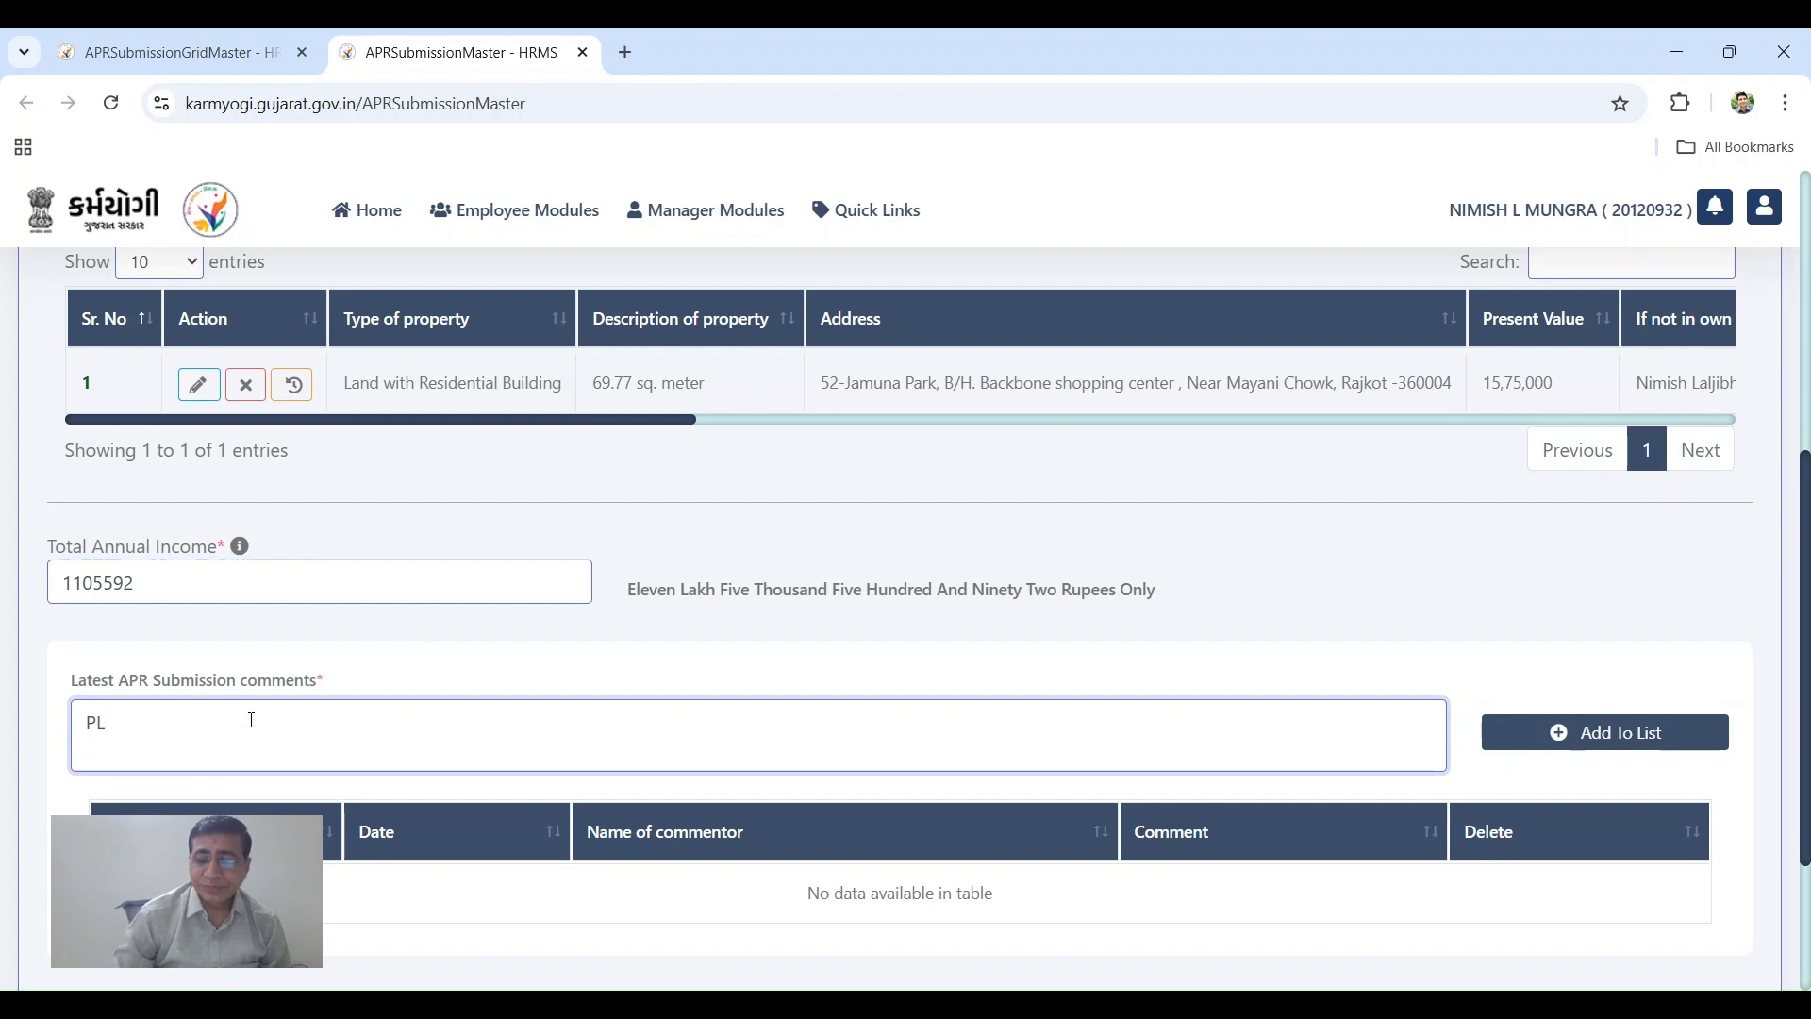
pyautogui.press('BackSpace')
pyautogui.write('l')
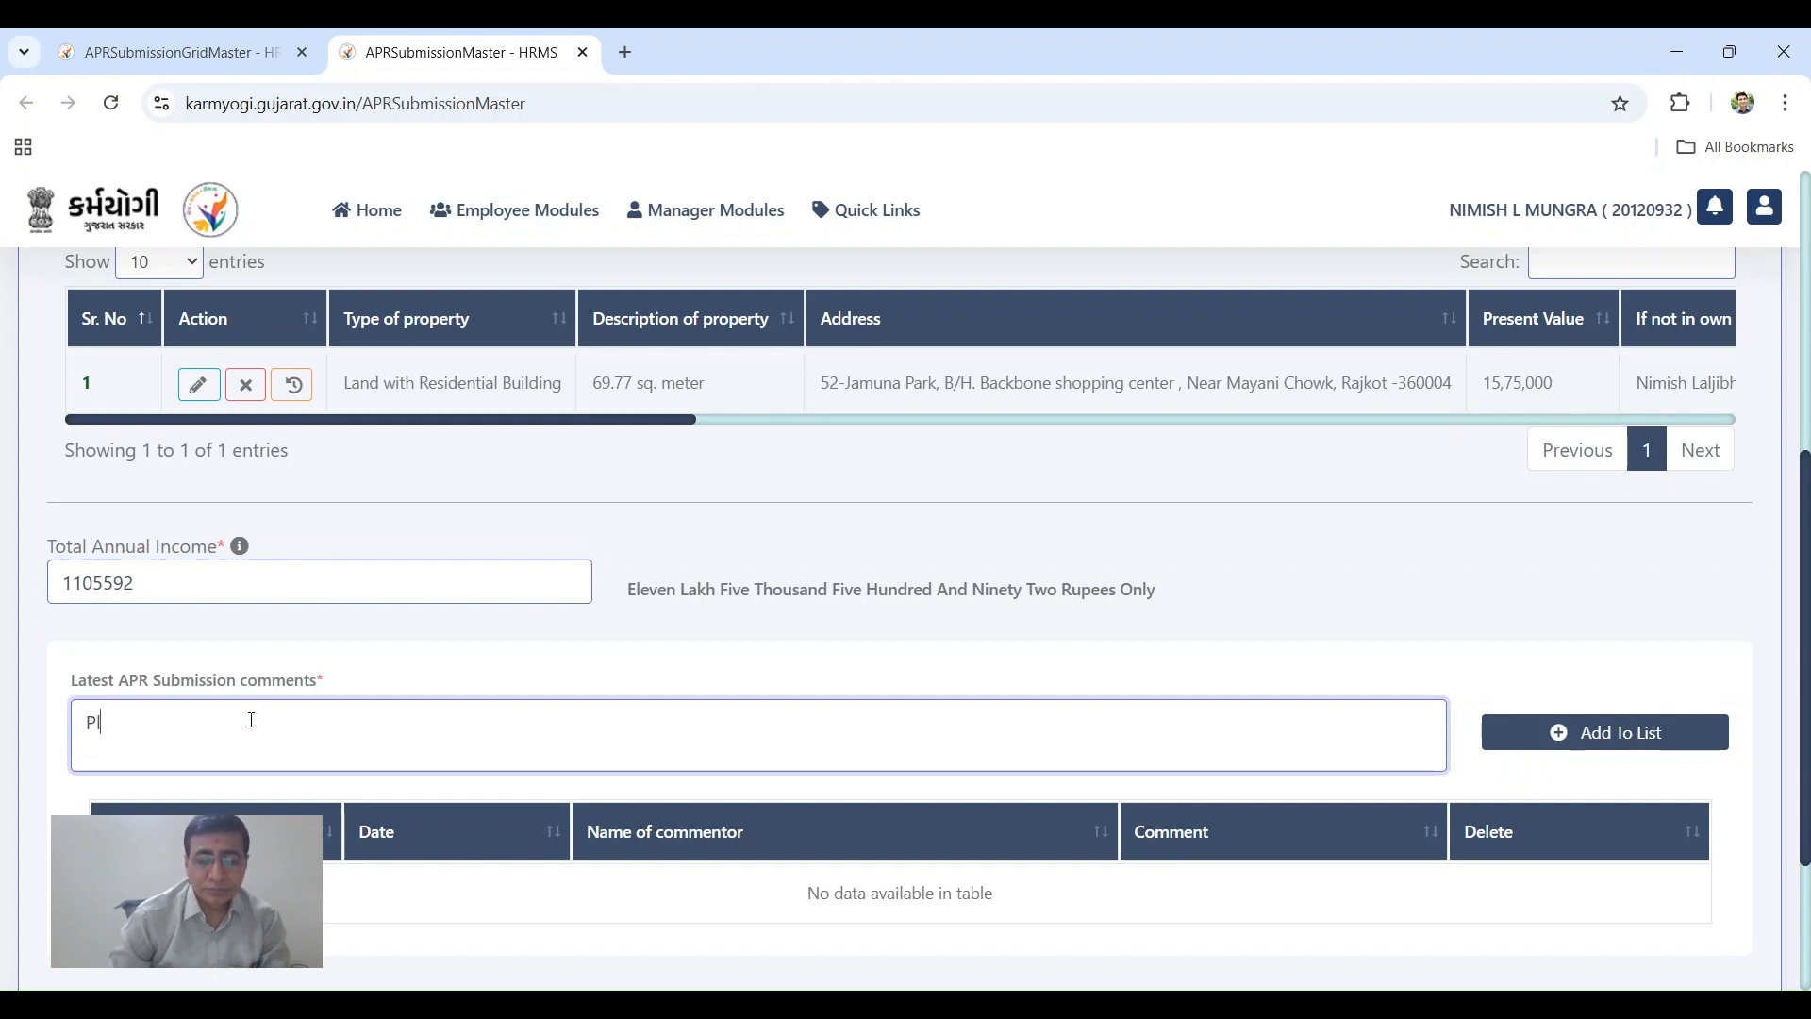
pyautogui.write('. app')
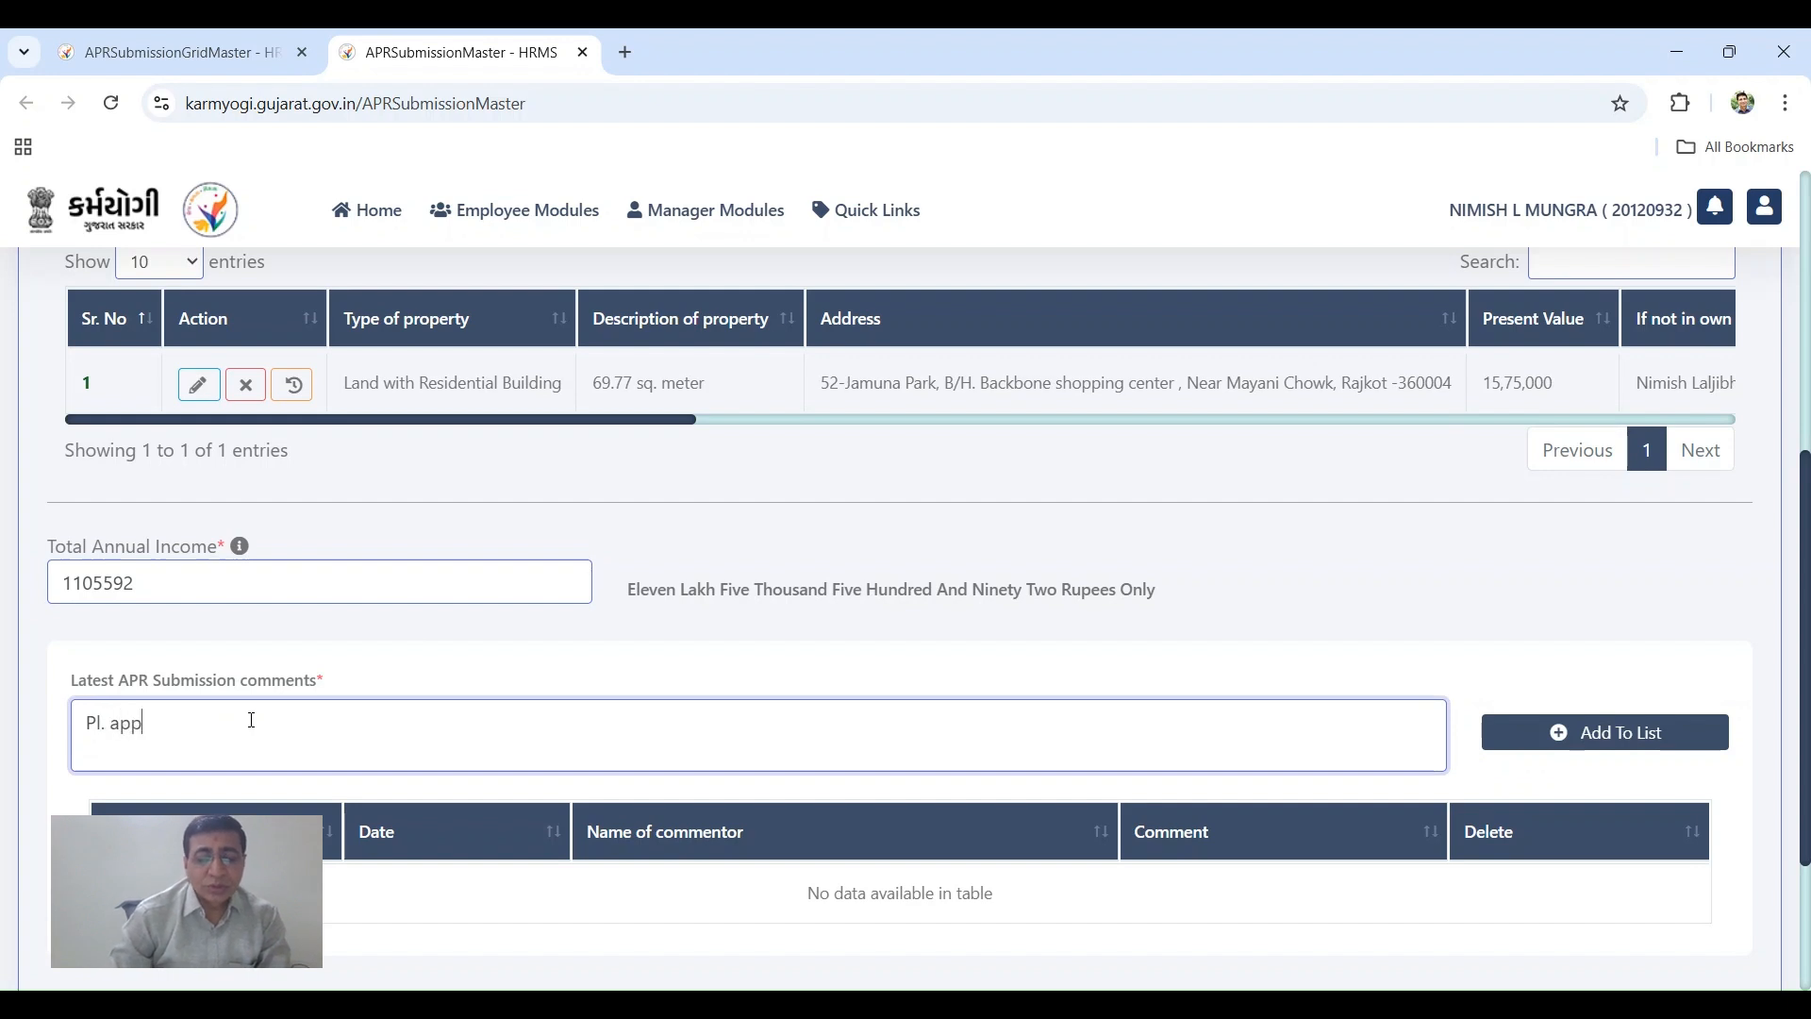
pyautogui.write('rove')
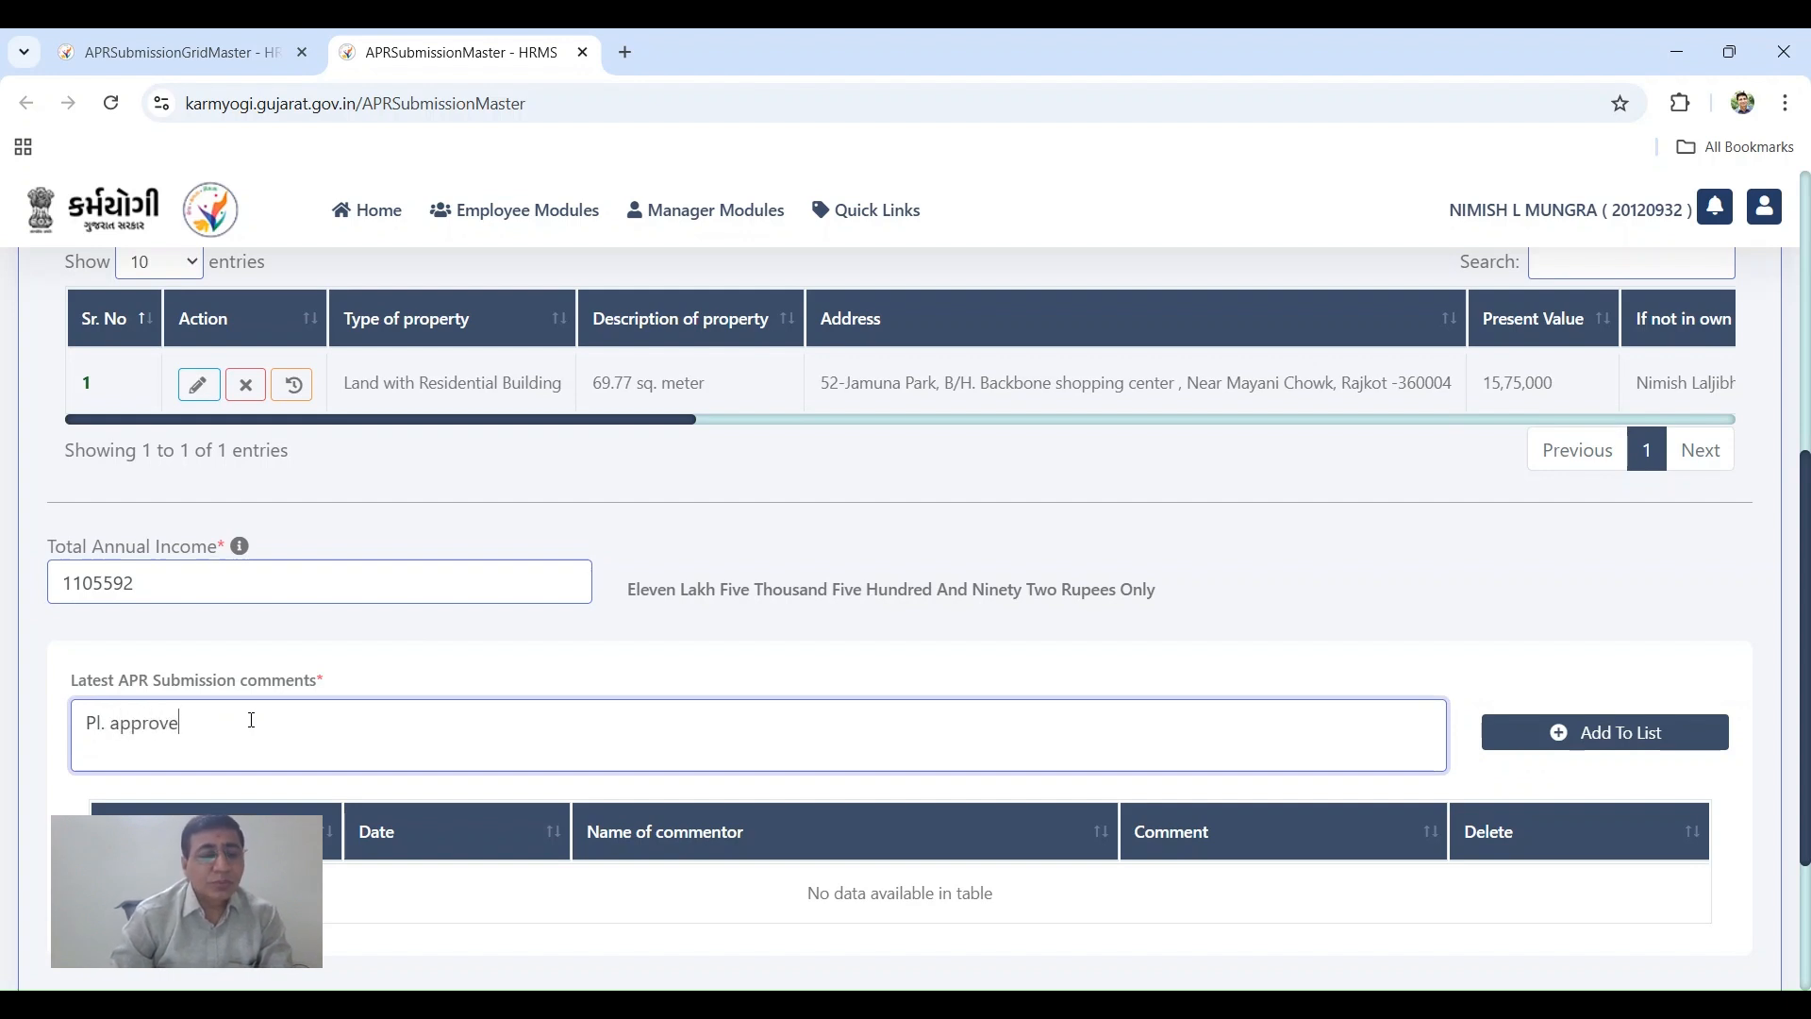
pyautogui.write(' my ')
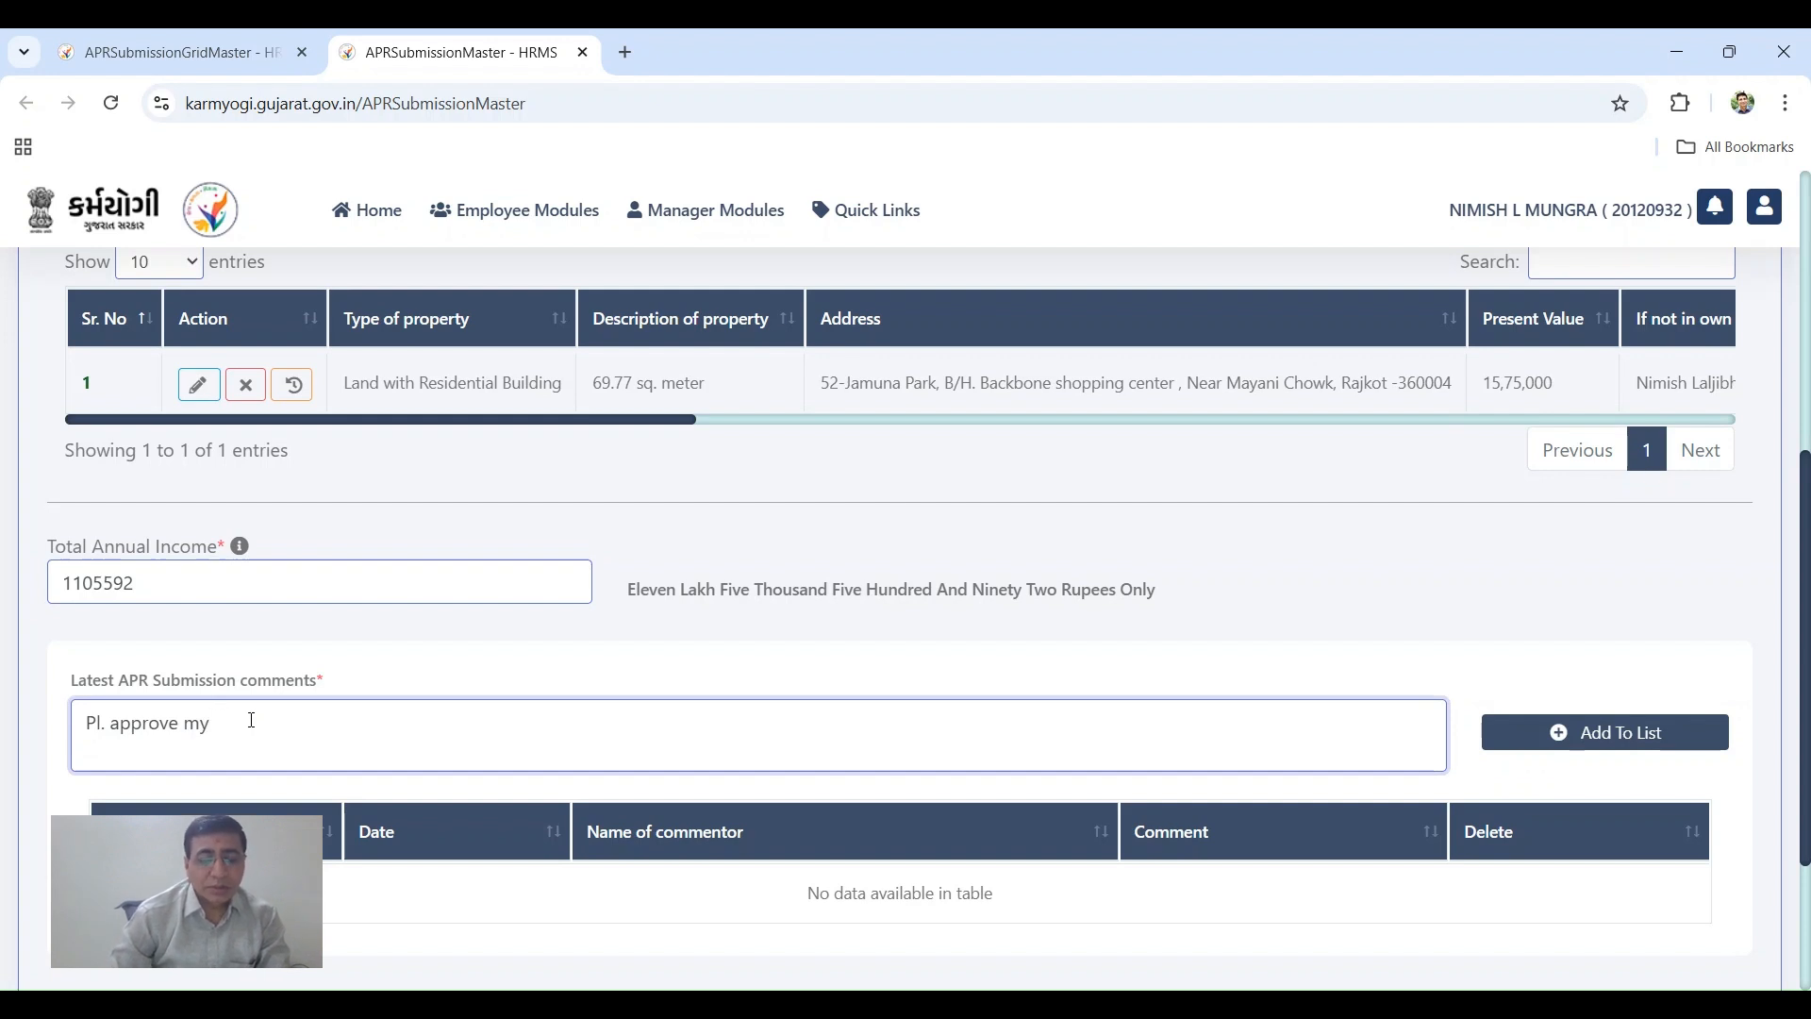
pyautogui.write('APR')
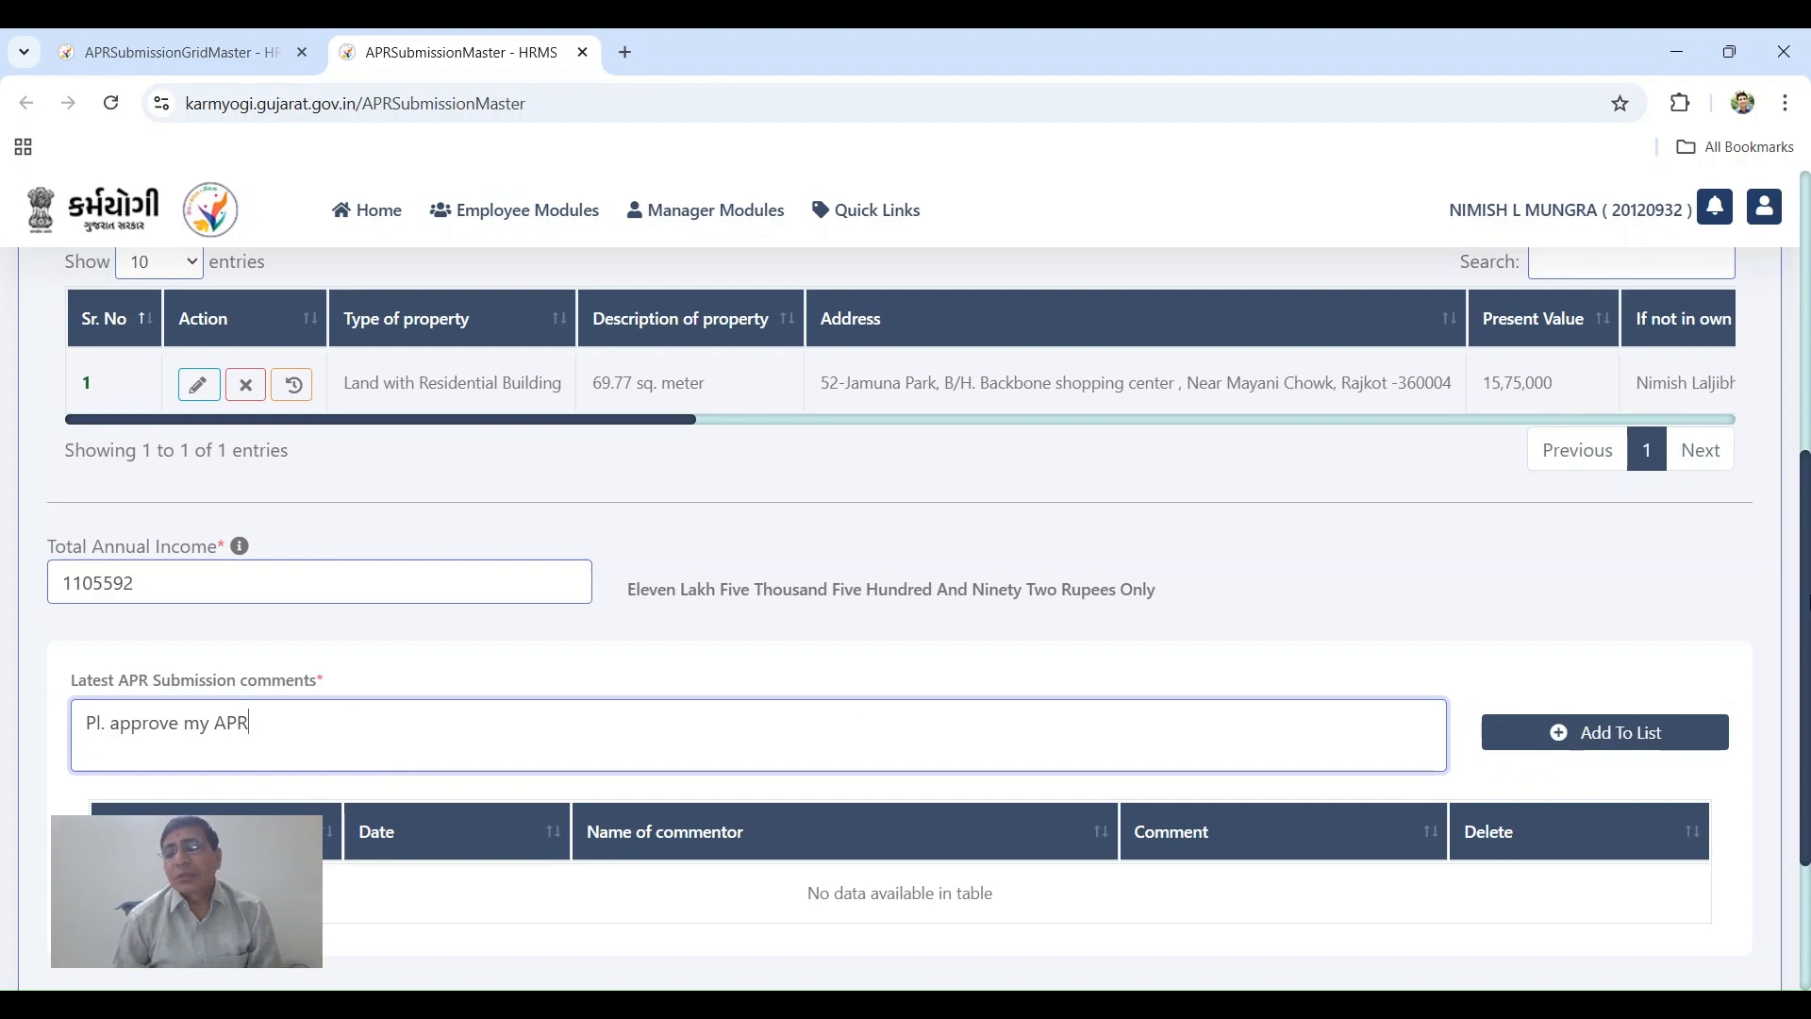
pyautogui.scroll(-3, 905, 613)
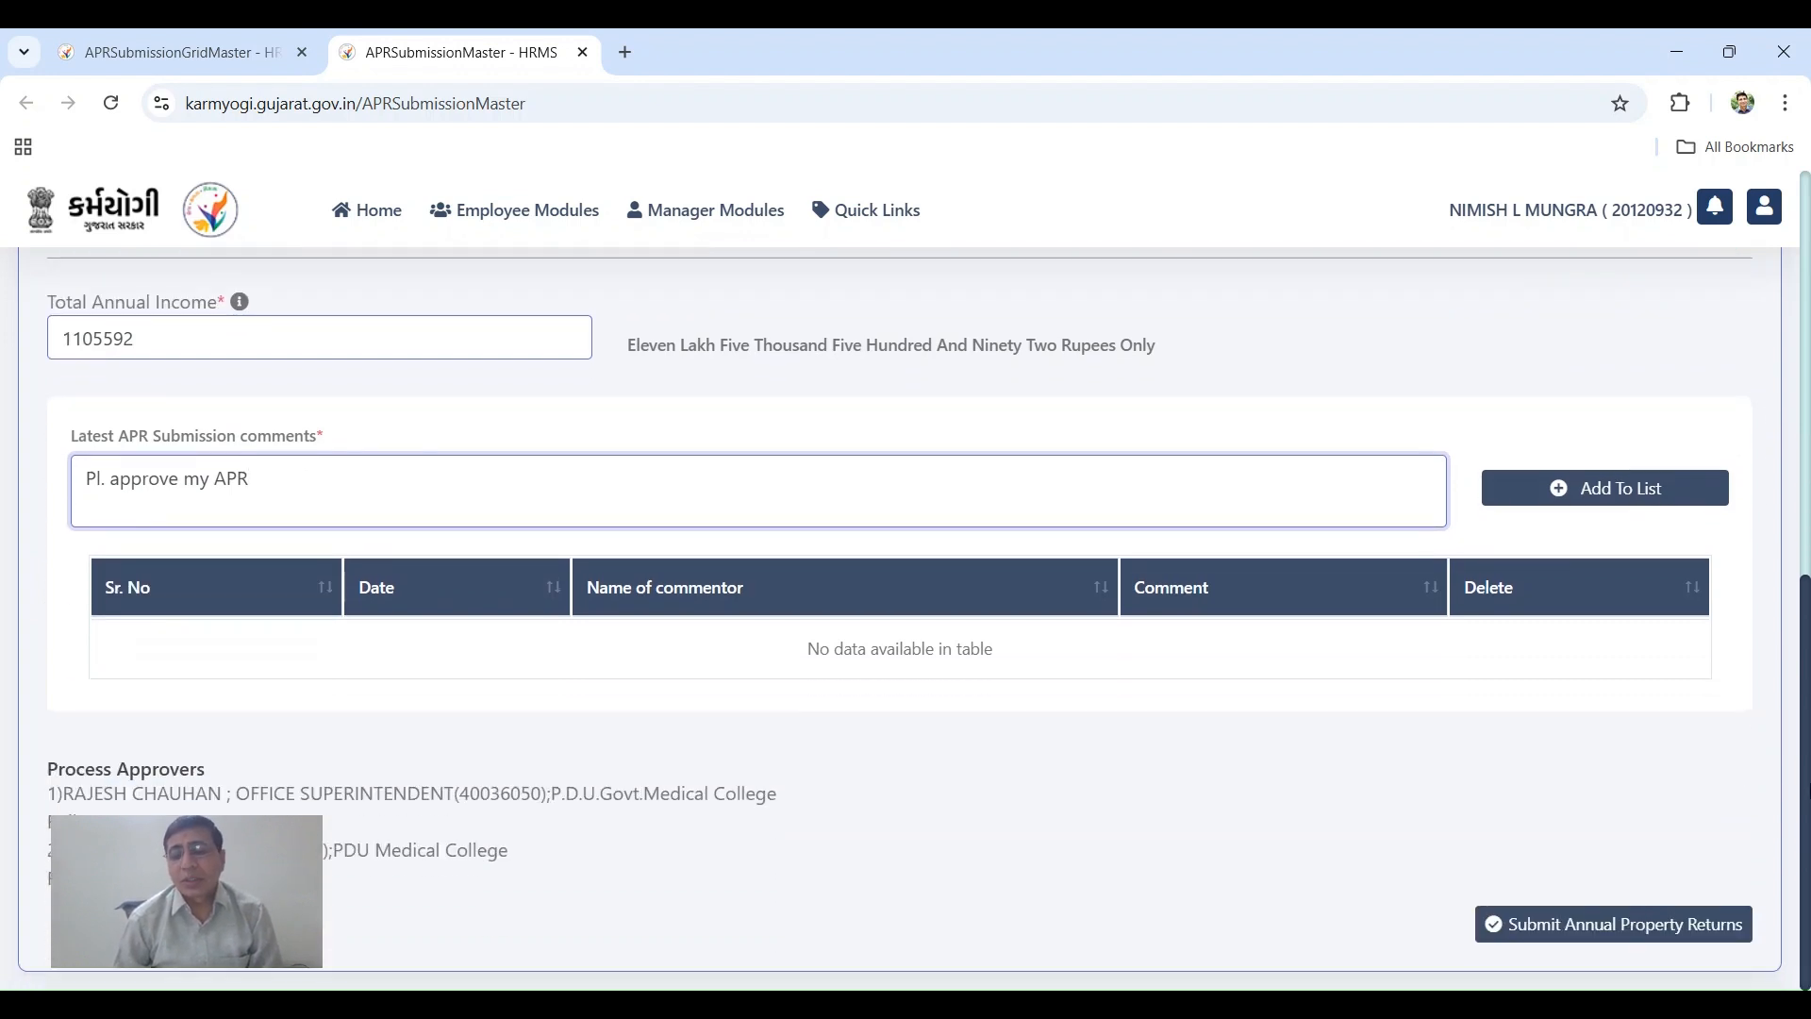
pyautogui.click(1555, 940)
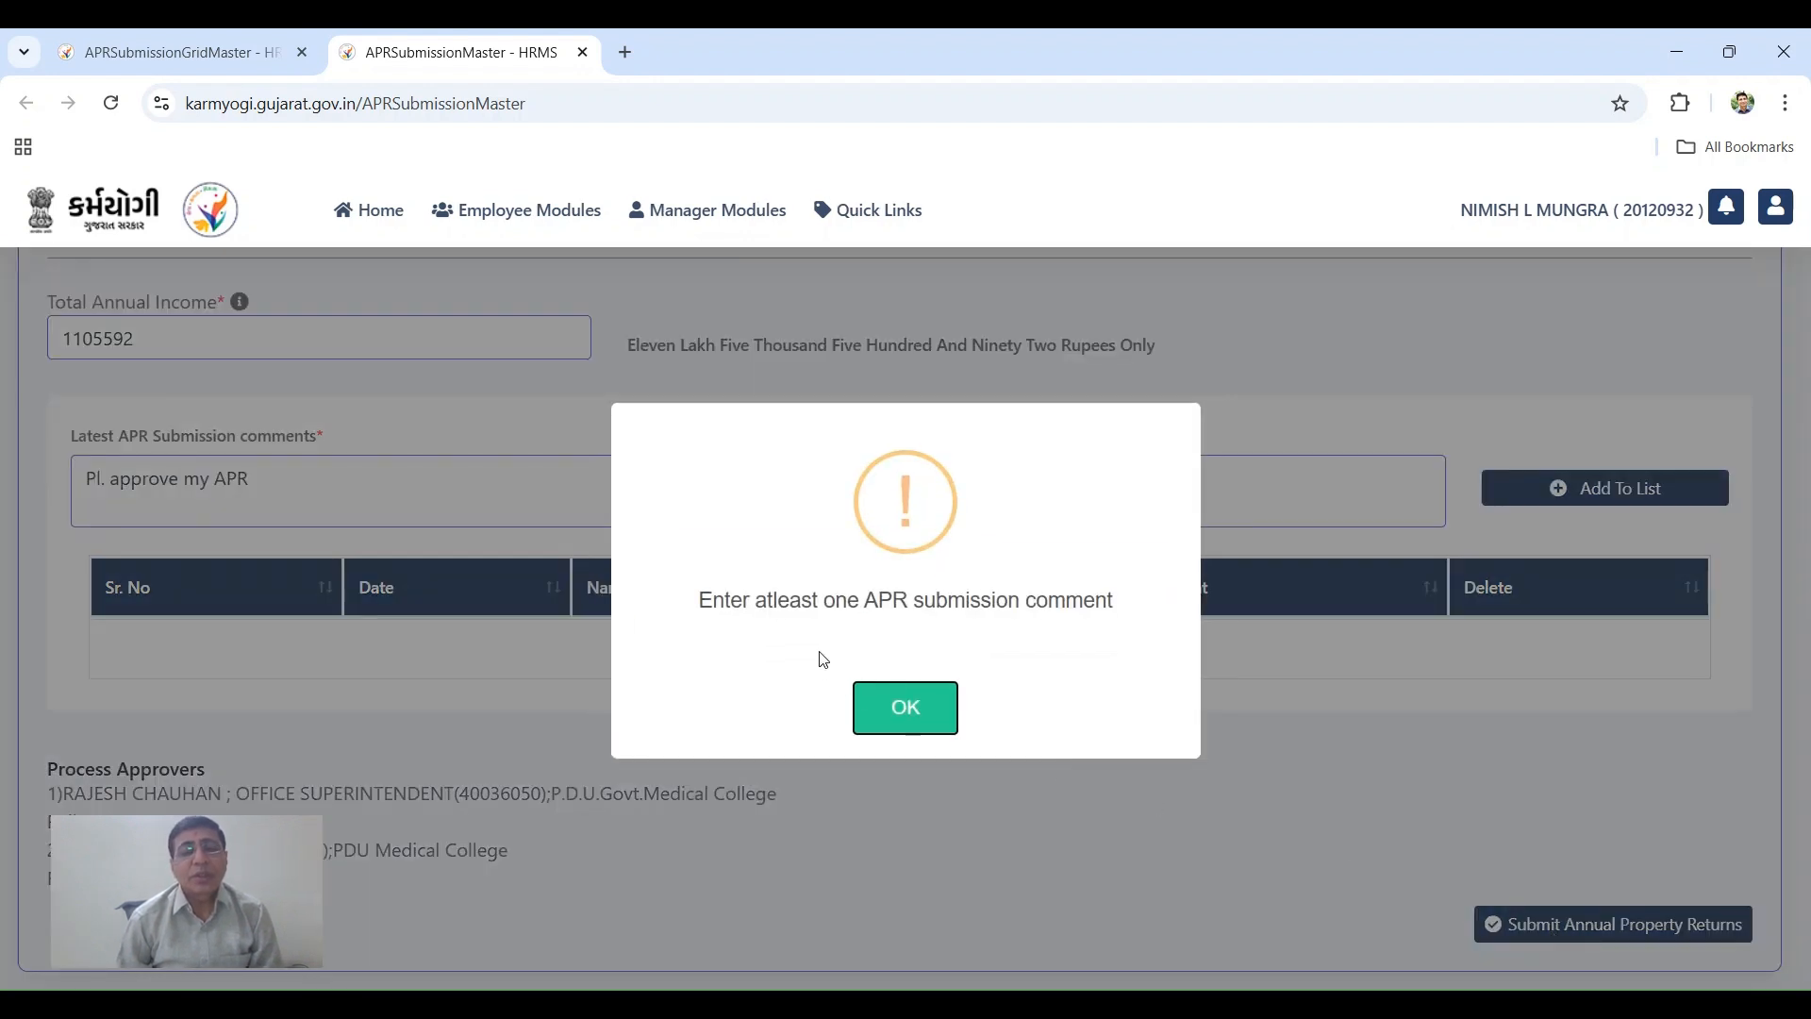
pyautogui.click(923, 718)
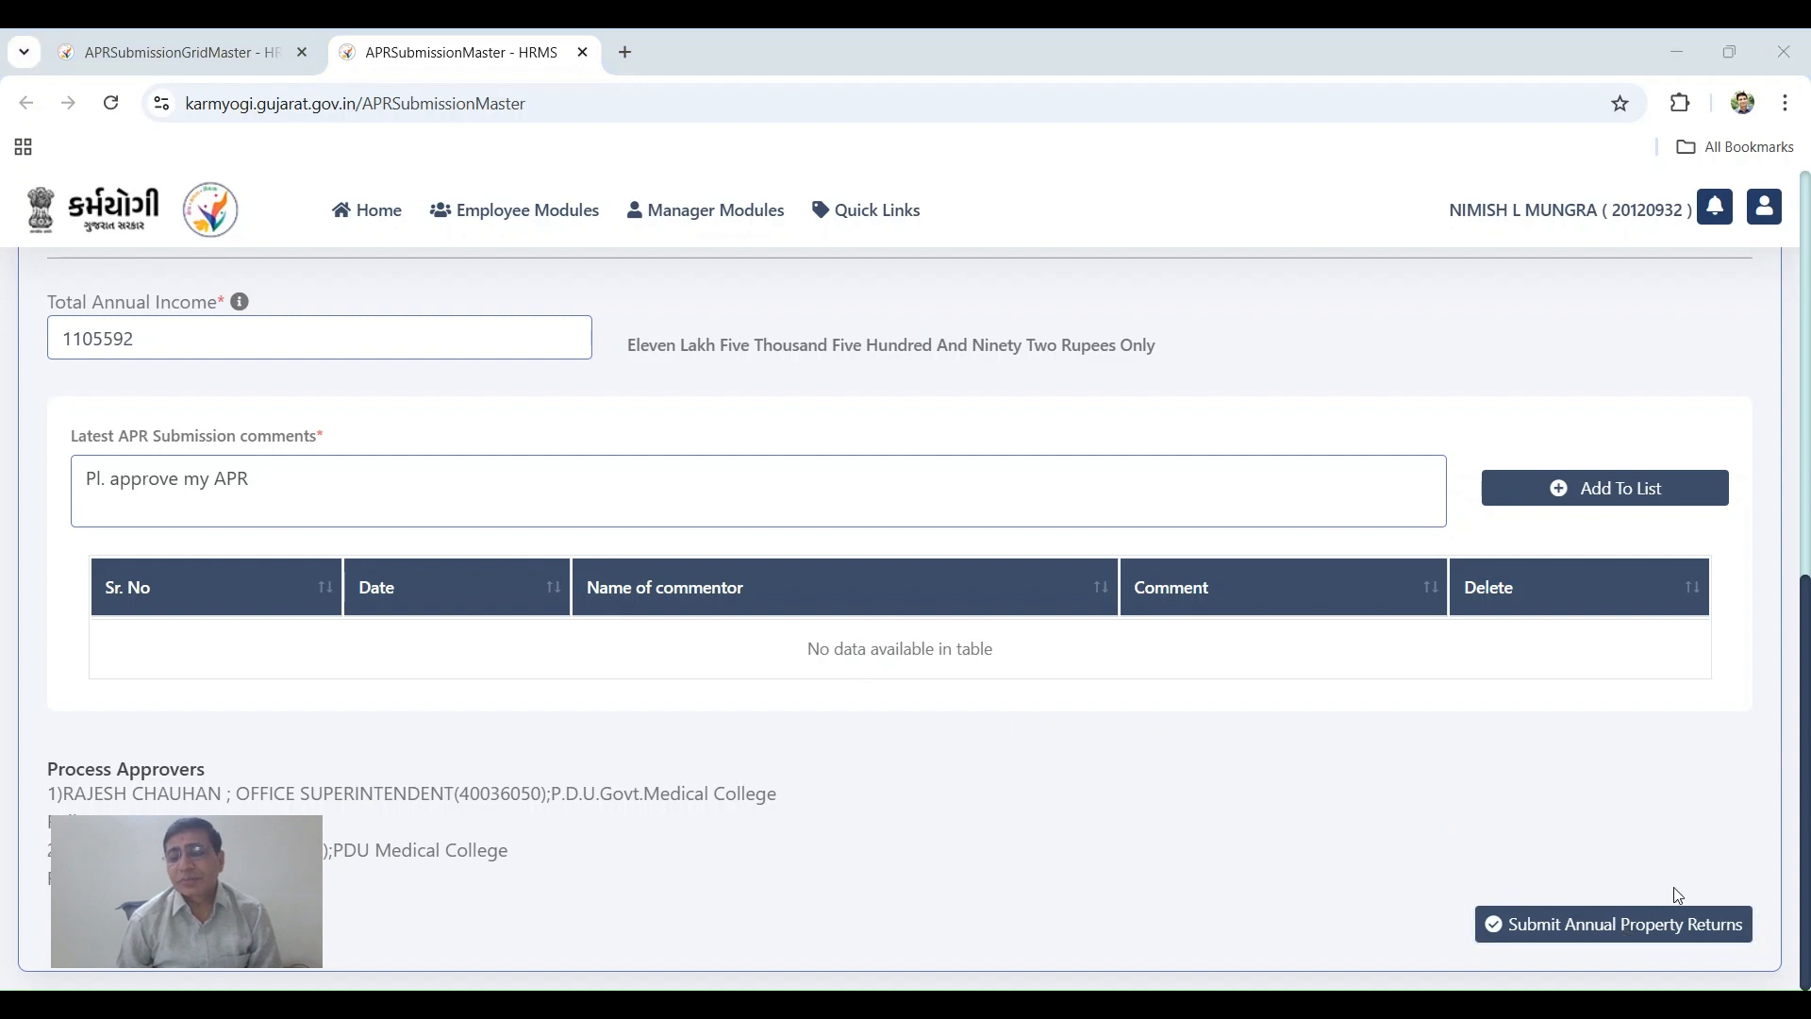
pyautogui.click(1615, 934)
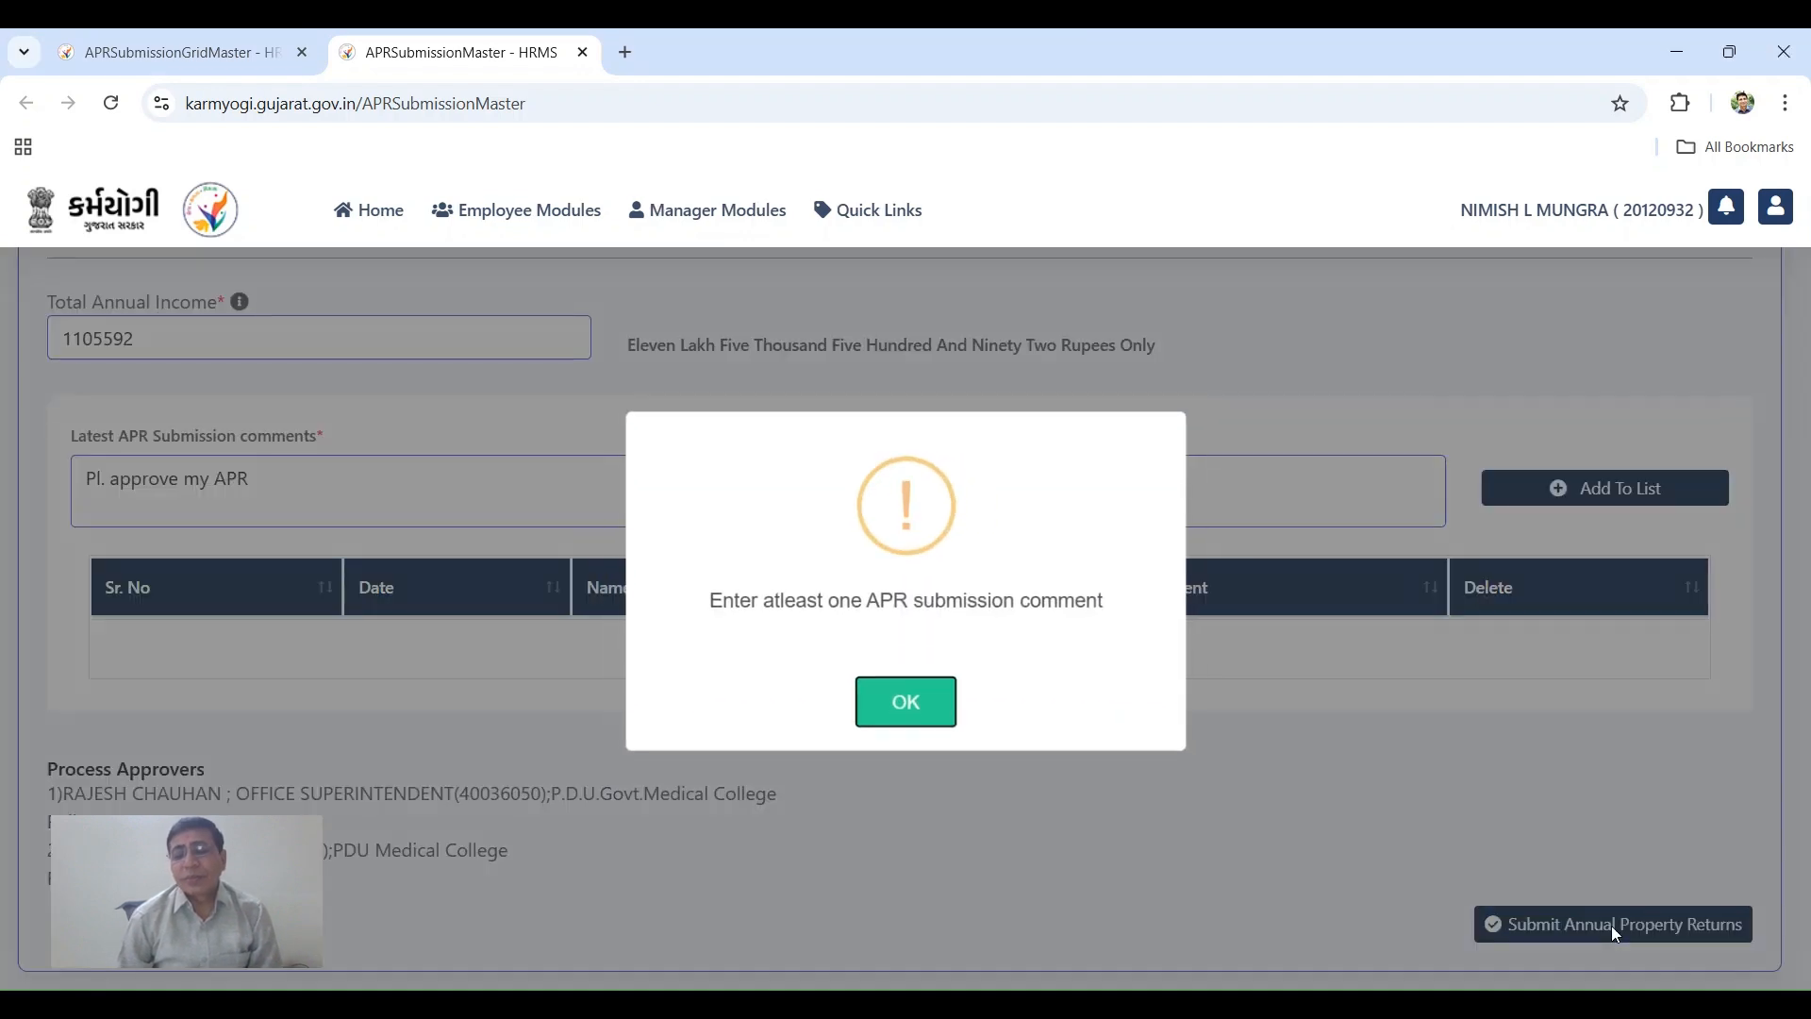
pyautogui.click(917, 712)
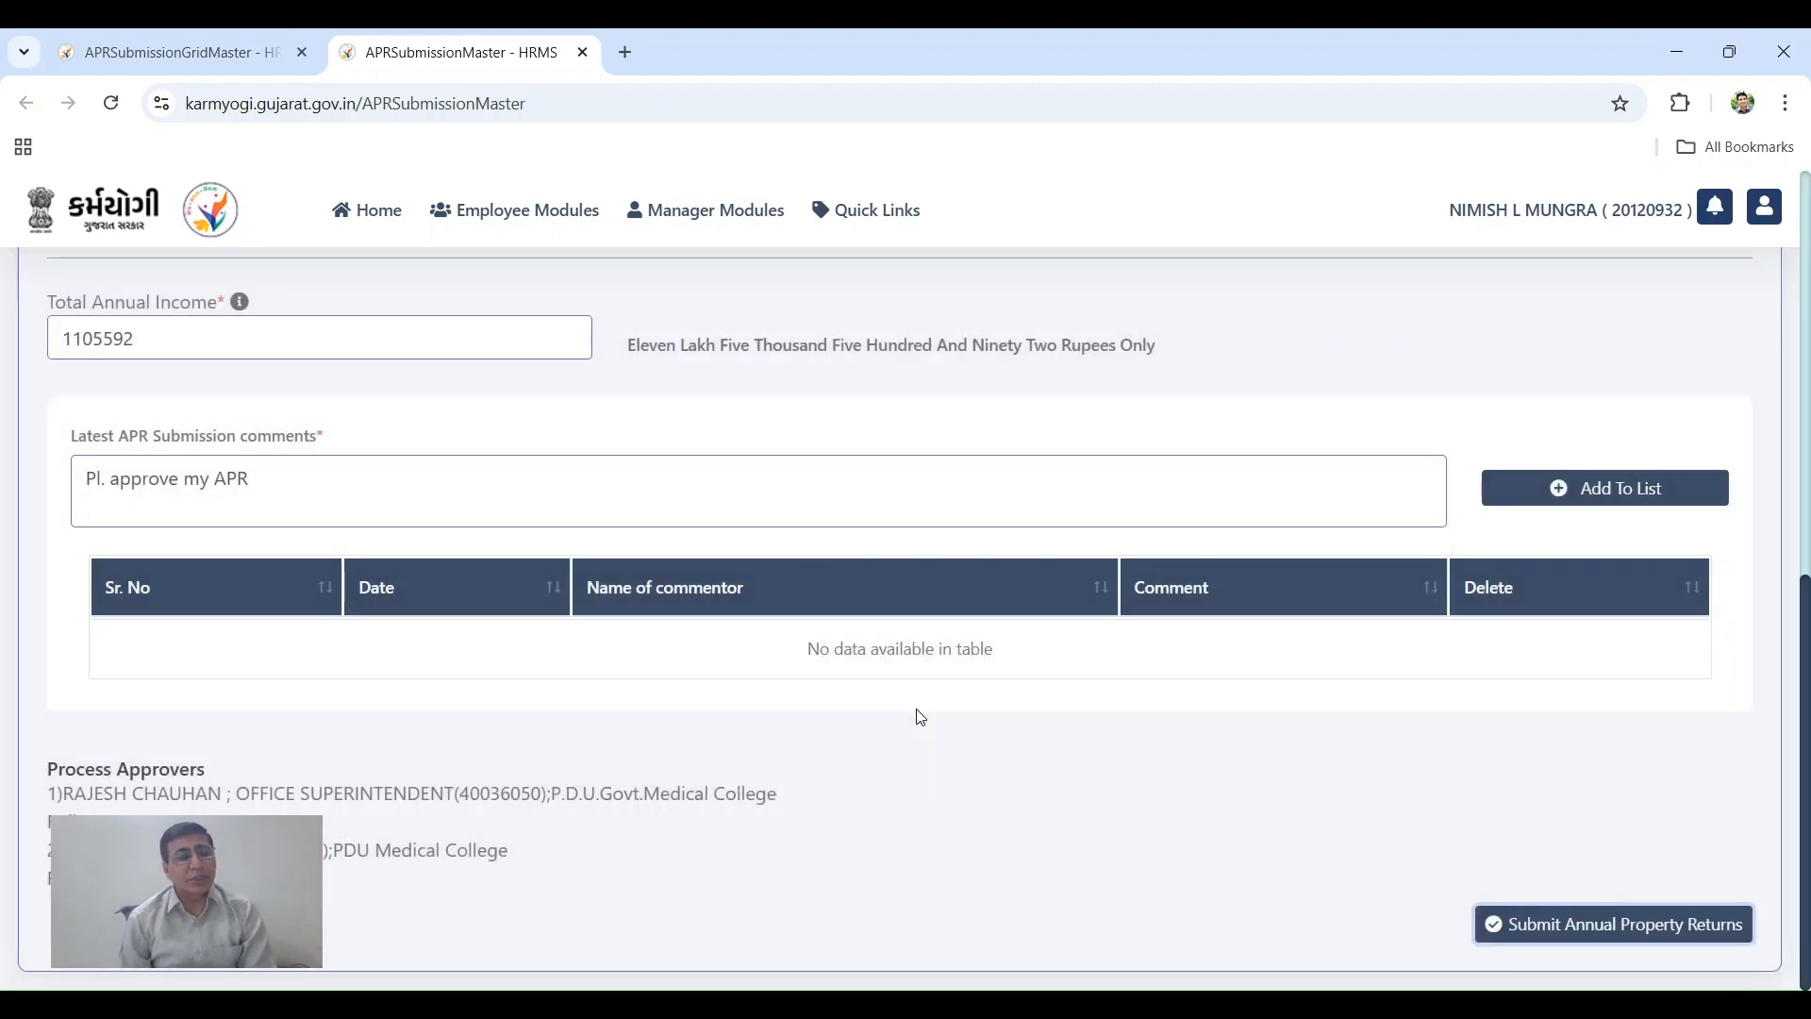